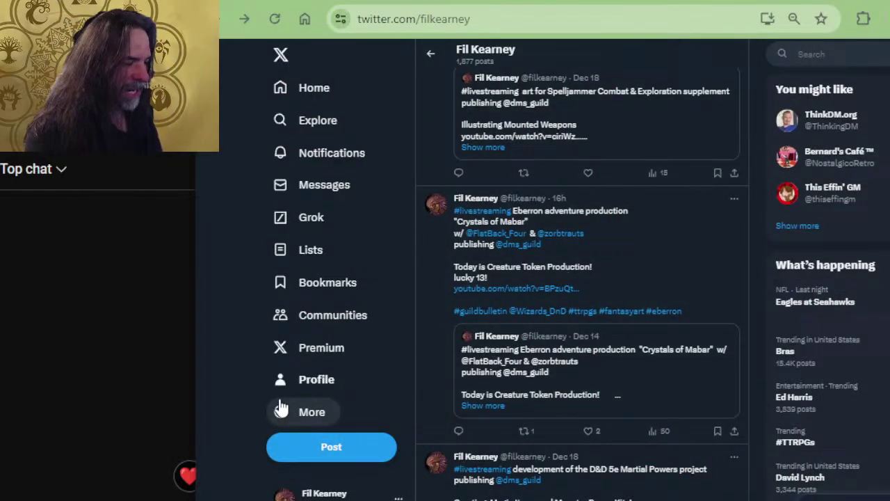
View the X account's profile, then switch to the 'Ravnica Rubblebelt Campaign (ep2)' YouTube tab
click(317, 379)
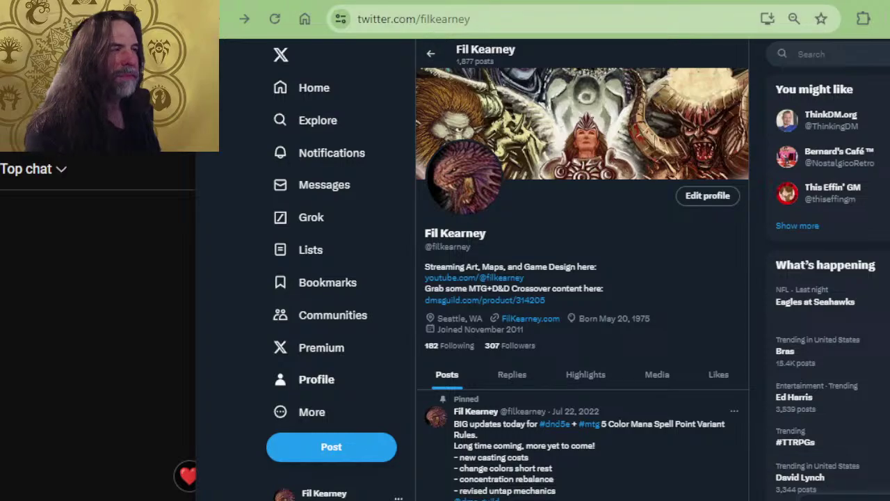
key(ctrl+Tab)
Like the 'Ravnica Rubblebelt Campaign (ep2)' stream and follow the patreon.com link in its expanded description
click(549, 438)
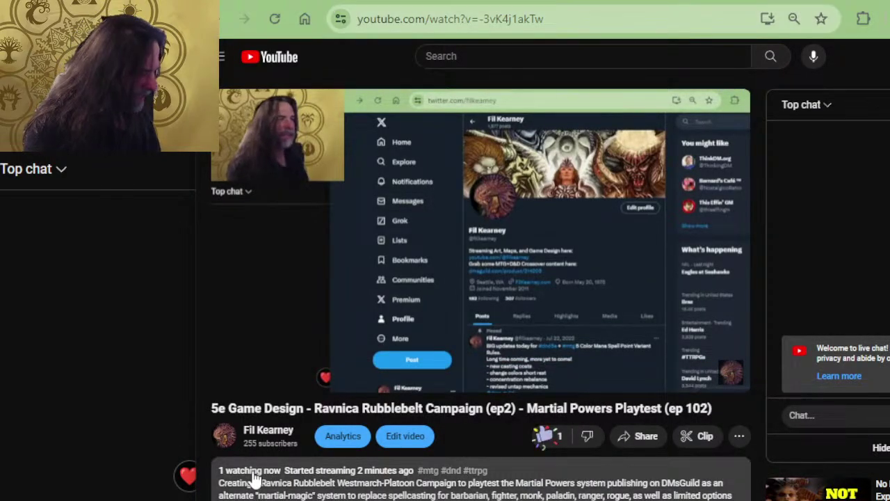
scroll(382, 378, down, 2)
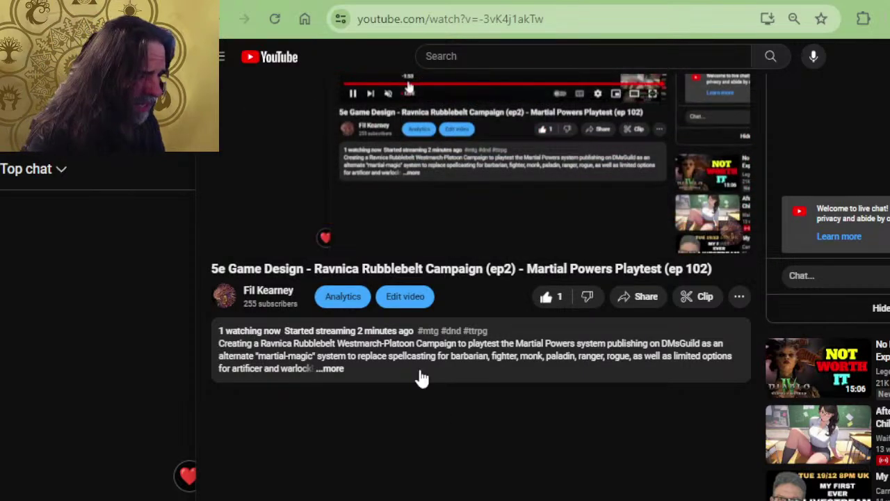
click(334, 376)
scroll(389, 277, down, 2)
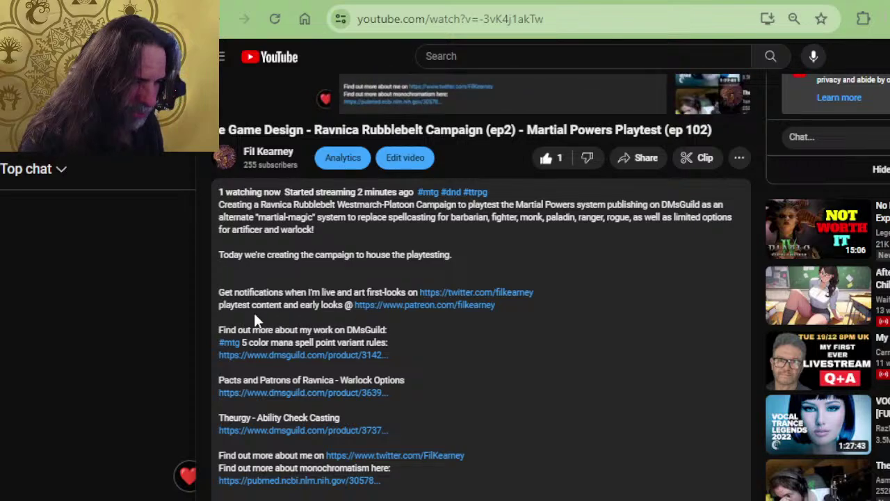
click(382, 309)
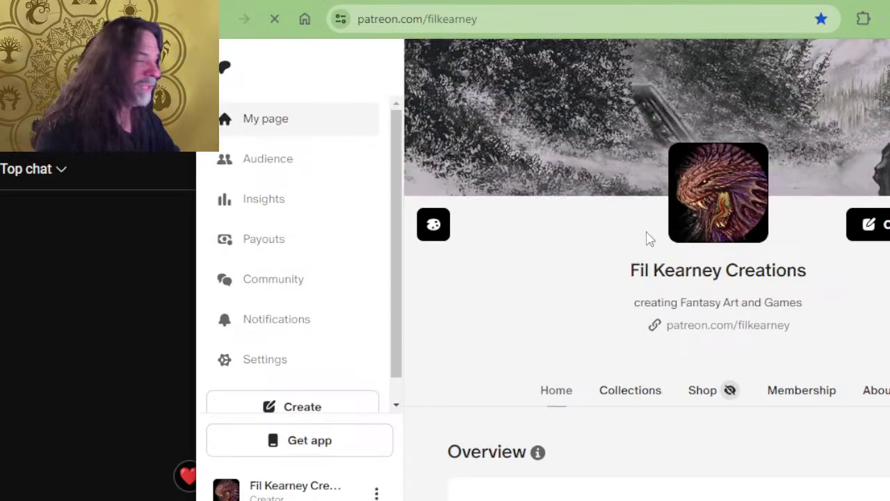
Scroll down to the 'Playtest Content for Martial Powers' post and follow its 'Martial Powers' link
scroll(779, 279, down, 10)
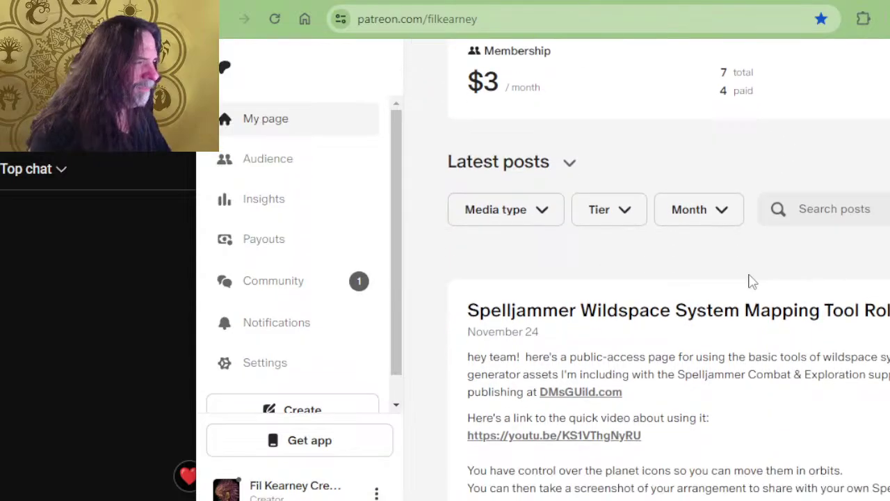
scroll(742, 288, down, 5)
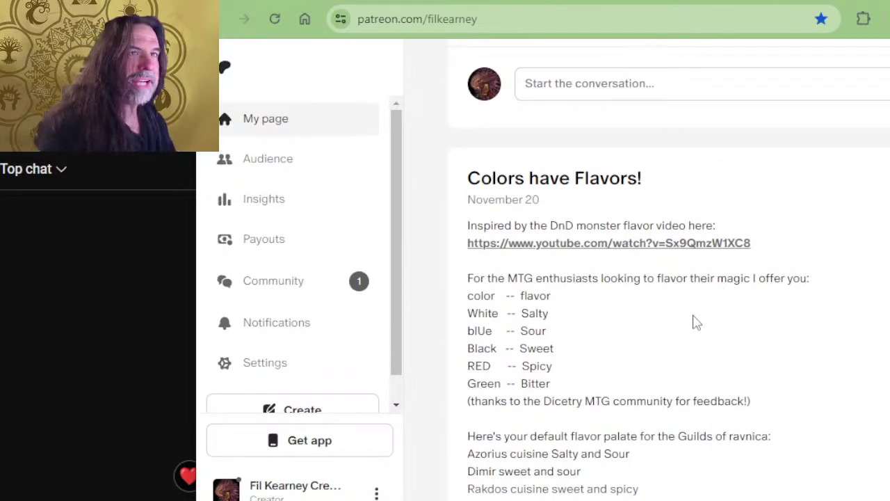
scroll(696, 321, down, 13)
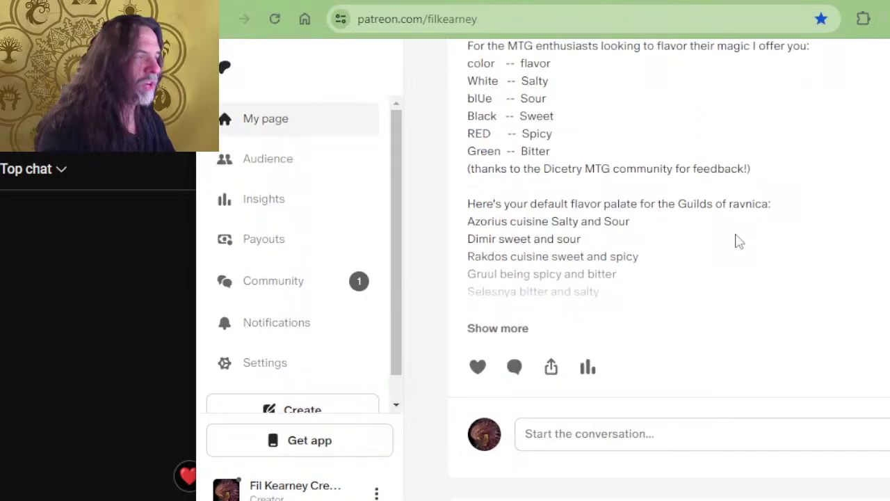
scroll(731, 243, down, 12)
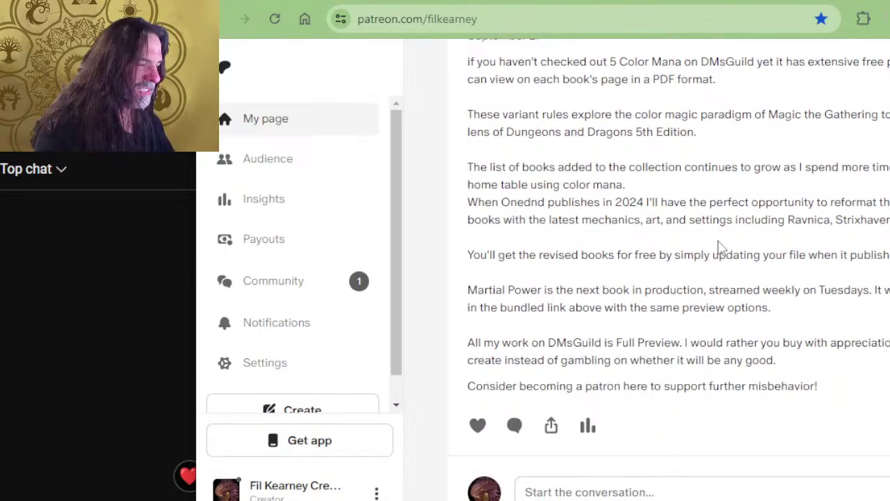
scroll(713, 240, down, 10)
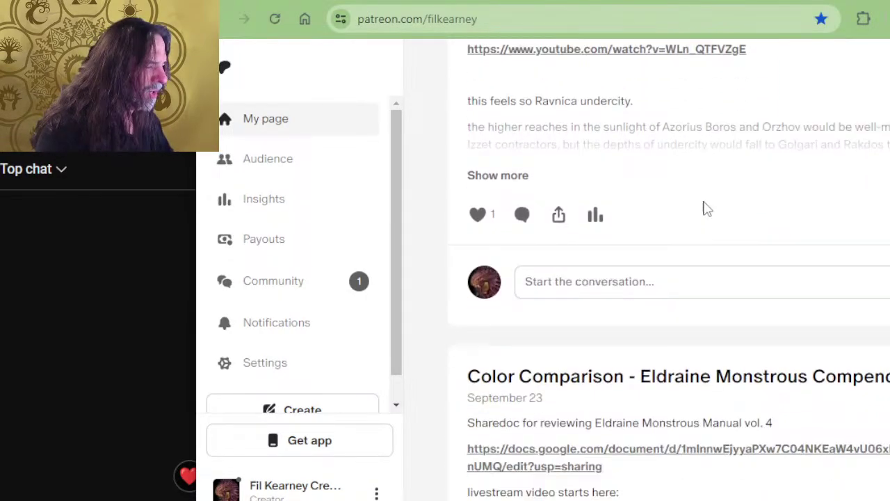
scroll(702, 212, down, 6)
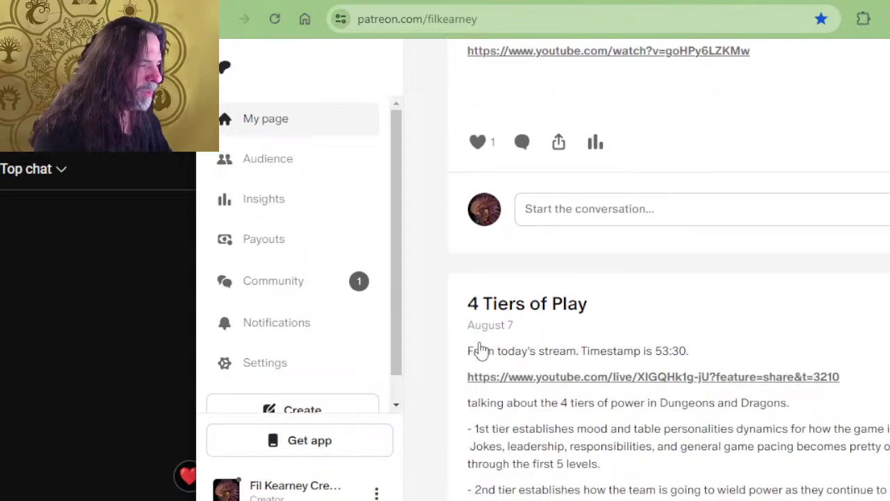
scroll(553, 297, down, 6)
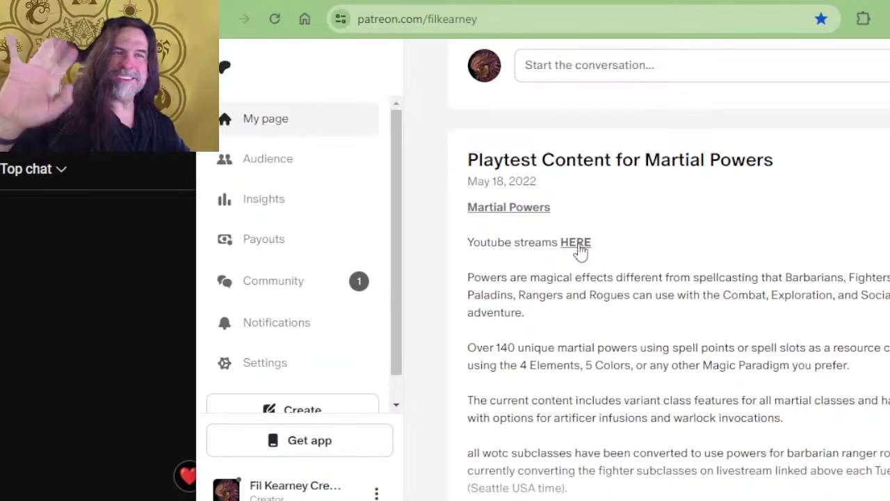
click(514, 209)
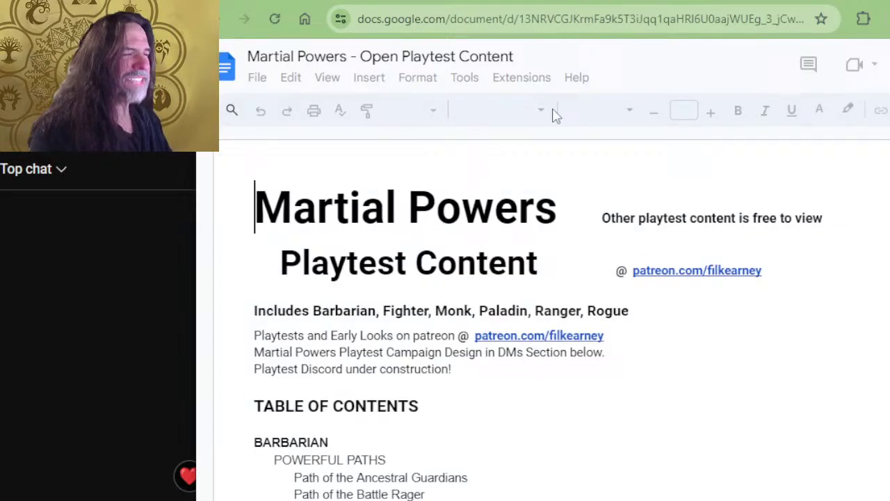
Skim the Martial Powers table of contents, then jump to the Dungeons heading at the document's end
scroll(570, 292, down, 8)
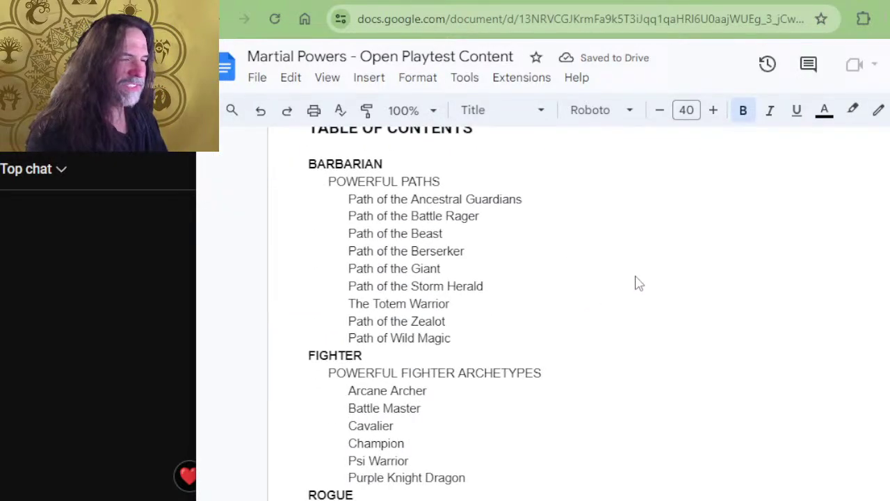
scroll(646, 283, up, 6)
scroll(658, 362, down, 4)
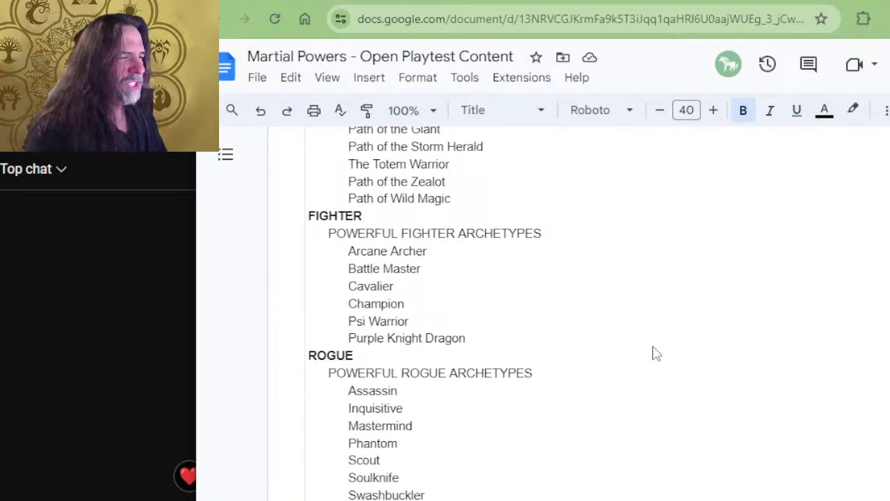
scroll(668, 327, up, 4)
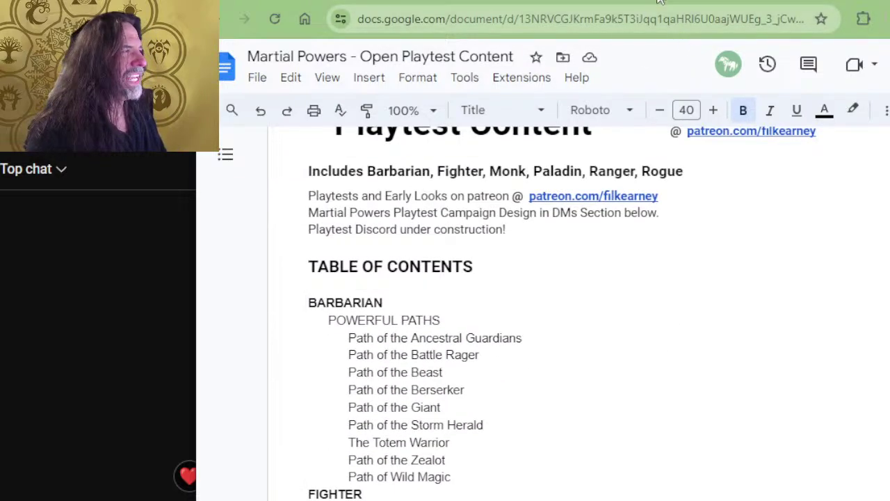
key(ctrl+End)
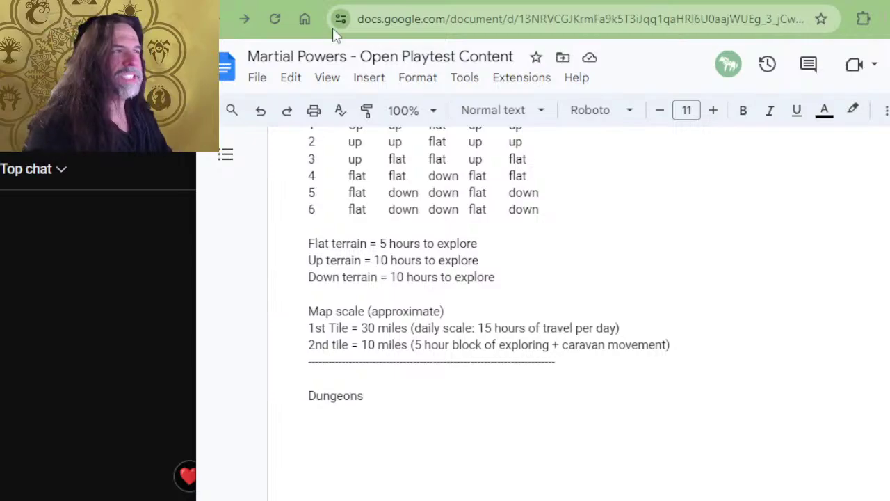
key(alt+Tab)
key(alt+Tab)
key(alt+Tab)
key(alt+Tab)
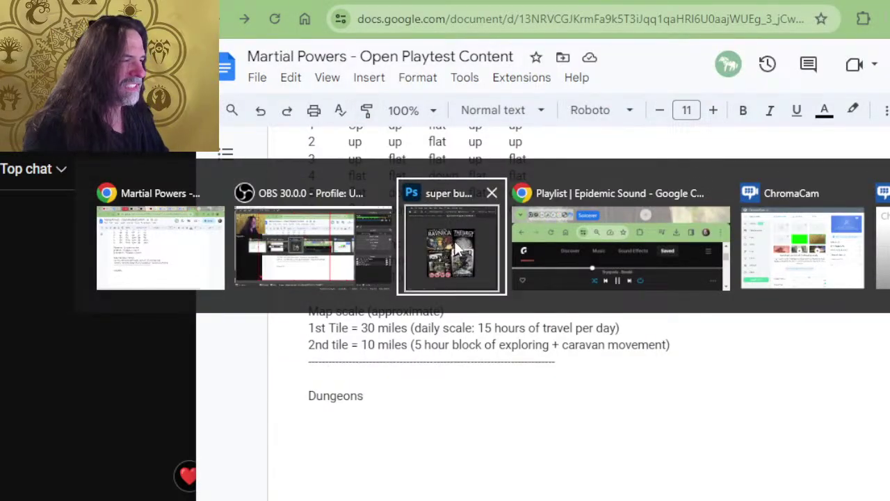
Glance at the OBS window, then bring 'super bundle cover.jpg' in Photoshop to the front
key(alt+Tab)
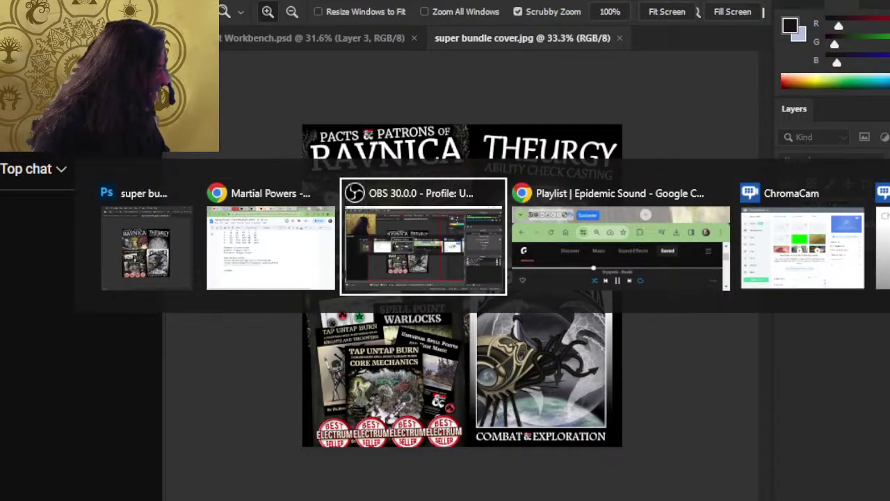
key(alt+Tab)
key(alt+Tab)
key(alt+Tab)
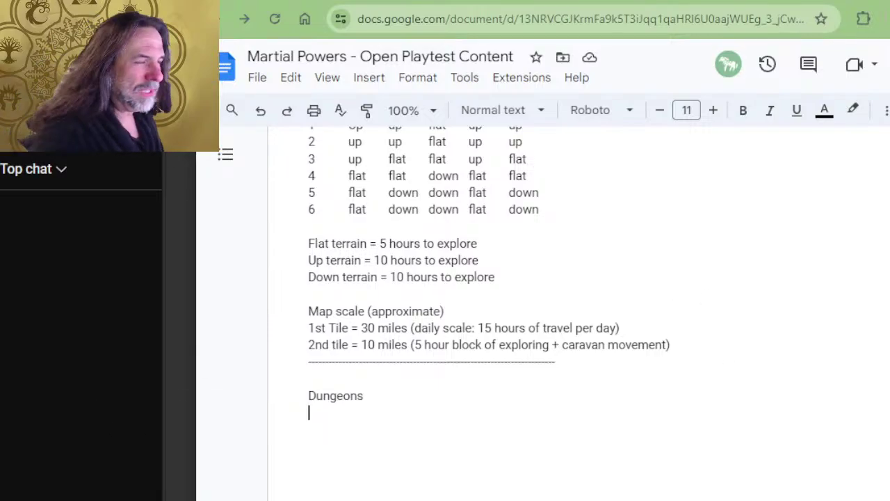
key(alt+Tab)
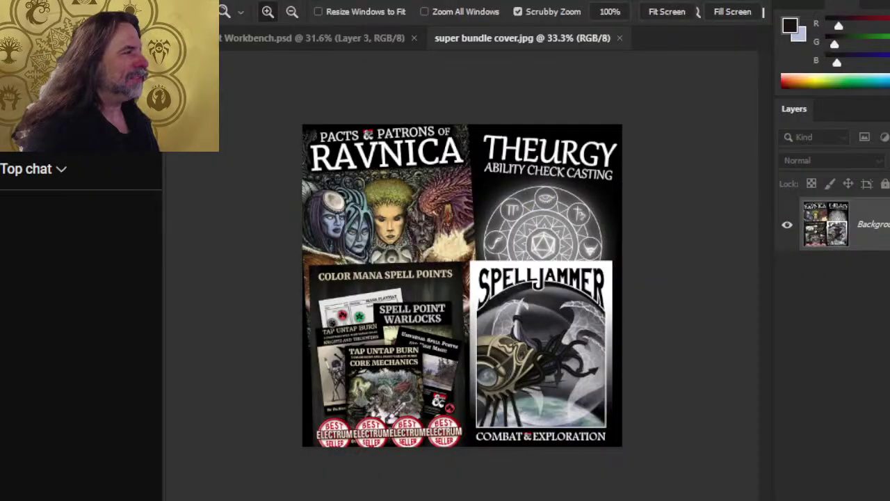
Close 'super bundle cover.jpg', pan around the Workbench tile sketch, and return to the Google Doc
click(620, 39)
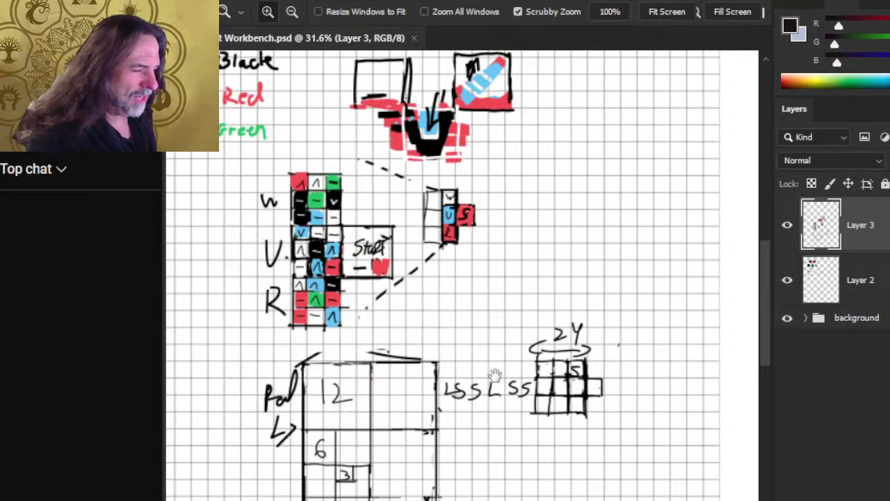
drag(495, 375, 504, 421)
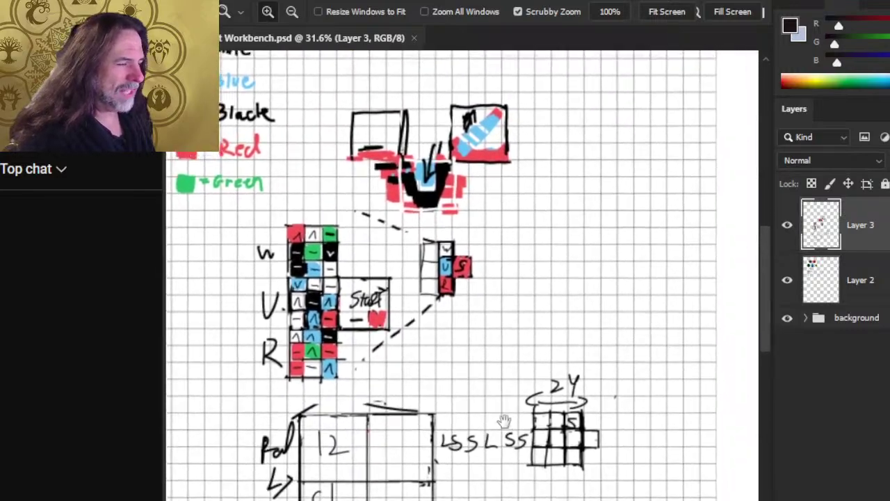
drag(456, 243, 583, 198)
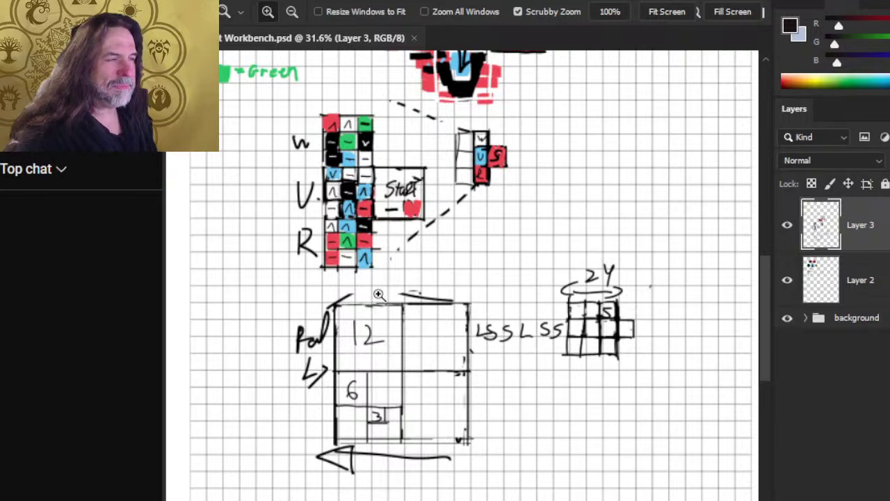
key(alt+Tab)
scroll(543, 247, up, 1)
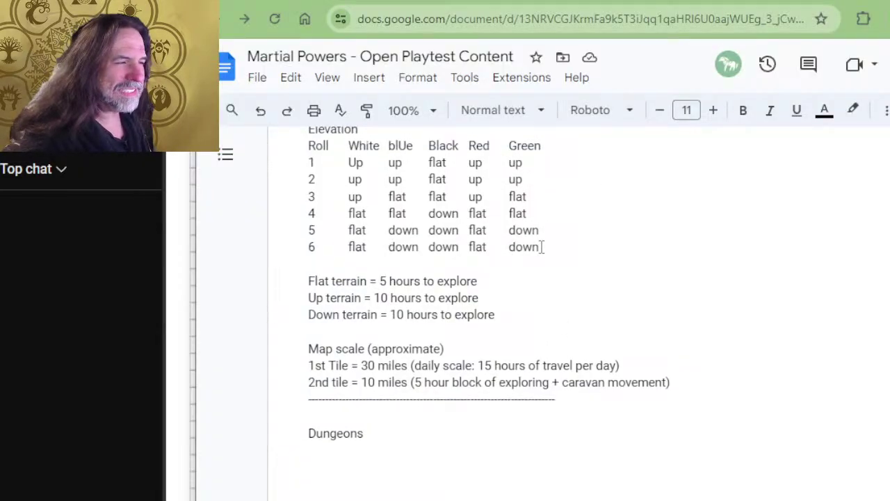
scroll(539, 240, up, 3)
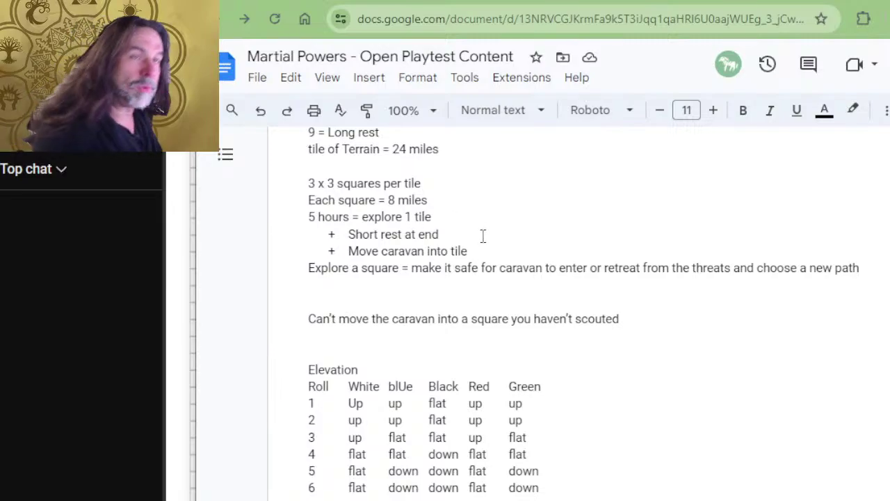
scroll(496, 266, up, 4)
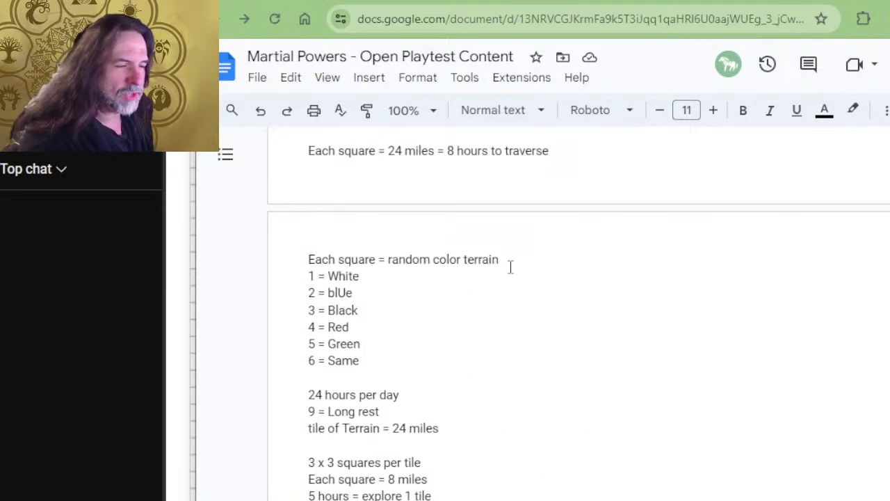
scroll(534, 276, down, 2)
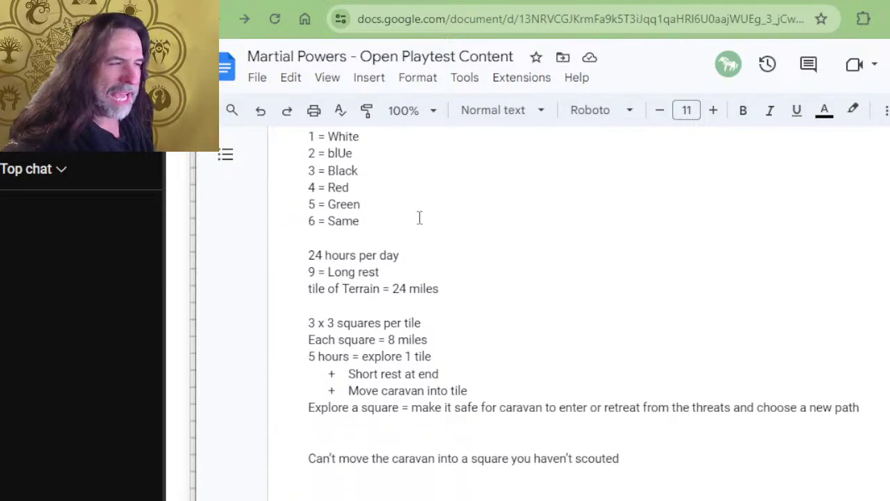
scroll(492, 249, up, 2)
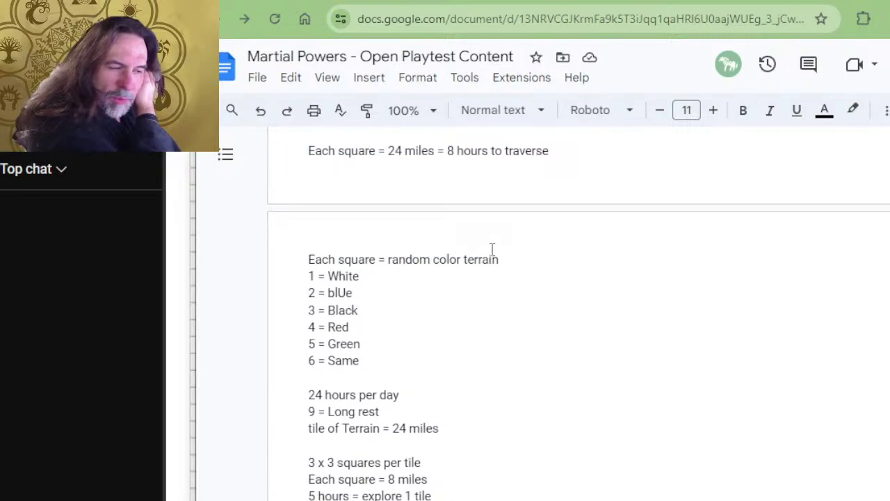
scroll(493, 266, up, 4)
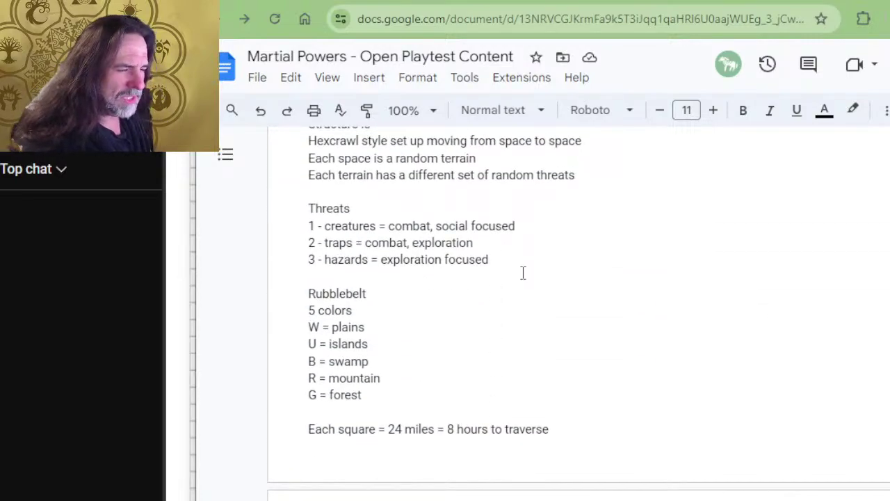
scroll(523, 273, down, 2)
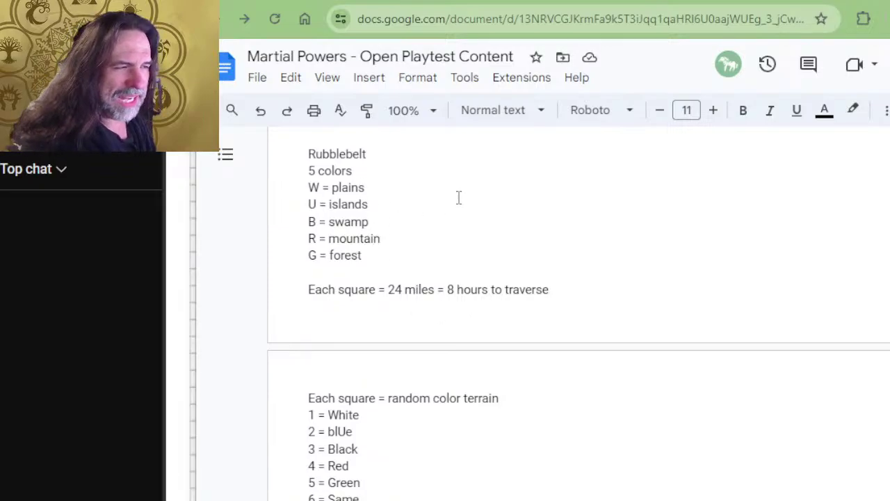
key(alt+Tab)
key(alt+Tab)
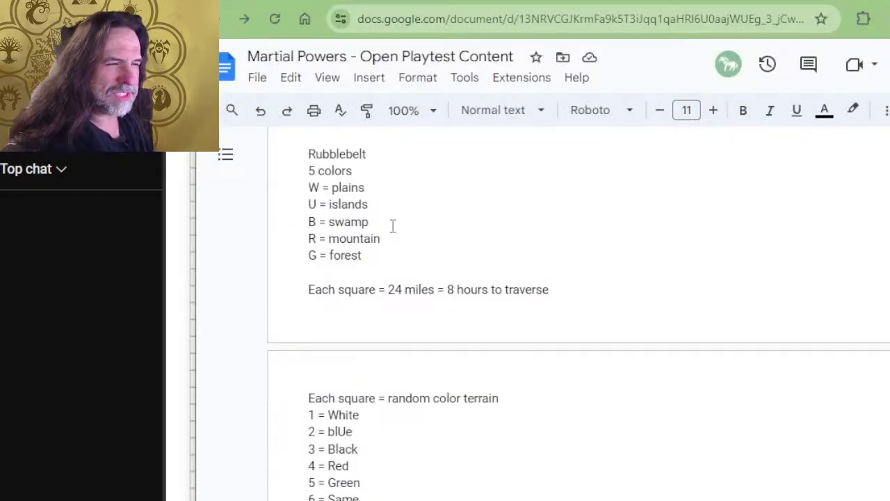
scroll(392, 225, down, 3)
scroll(393, 231, up, 1)
scroll(393, 231, up, 1)
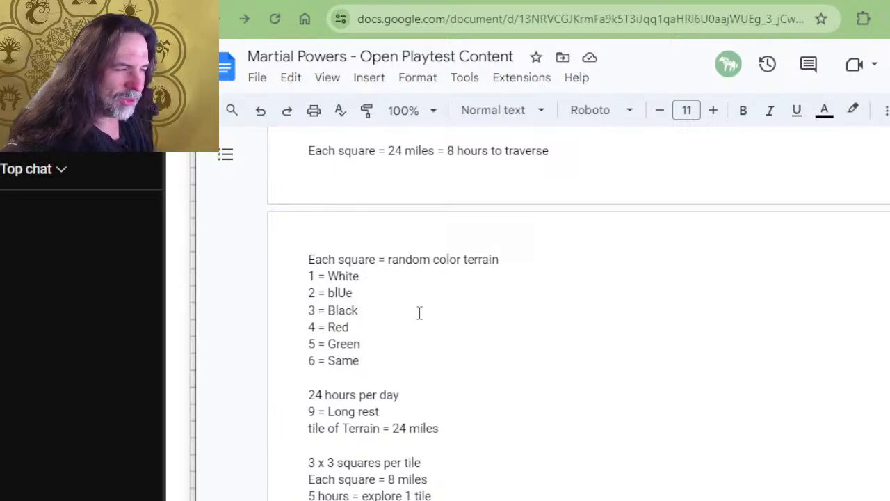
scroll(411, 355, down, 3)
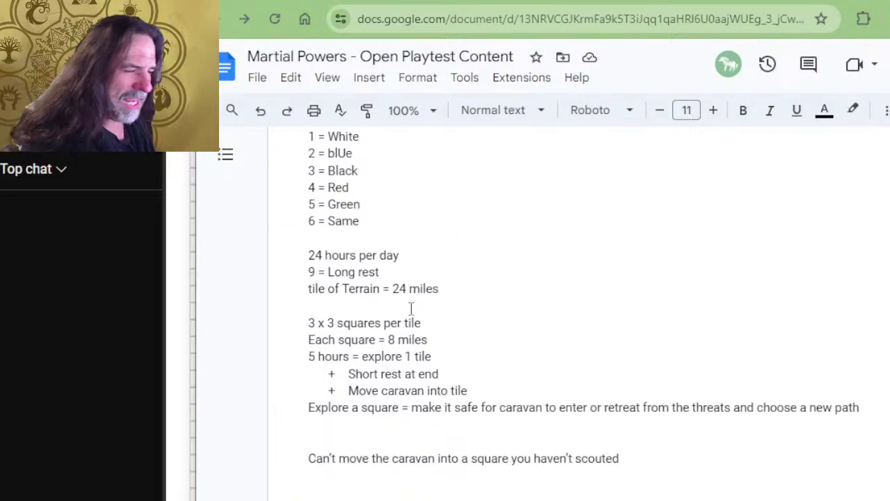
key(alt+Tab)
drag(477, 156, 576, 246)
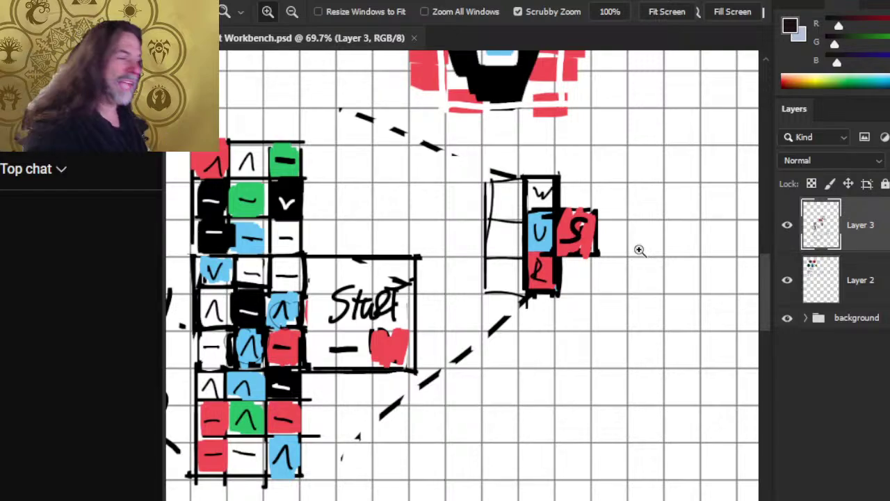
scroll(427, 337, down, 5)
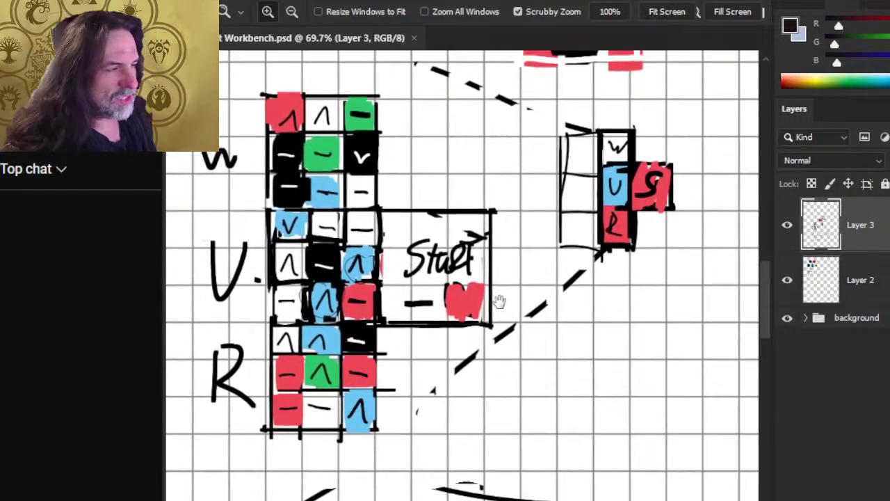
scroll(499, 294, down, 6)
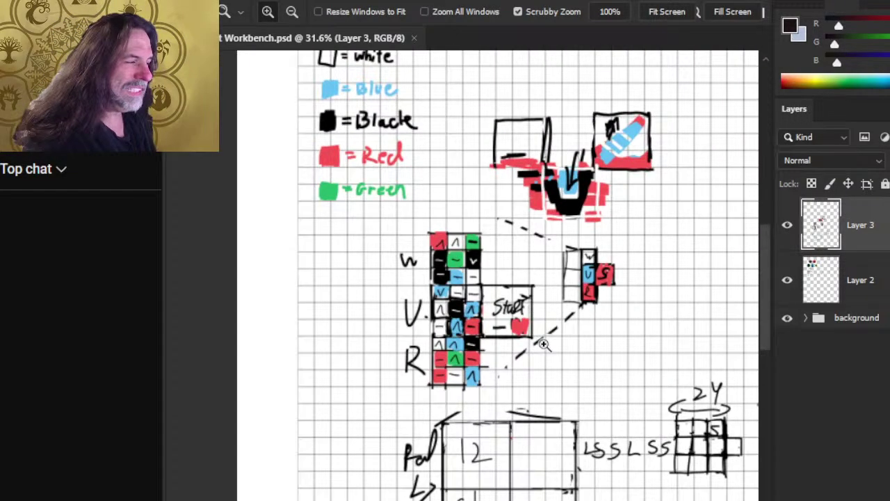
key(alt+Tab)
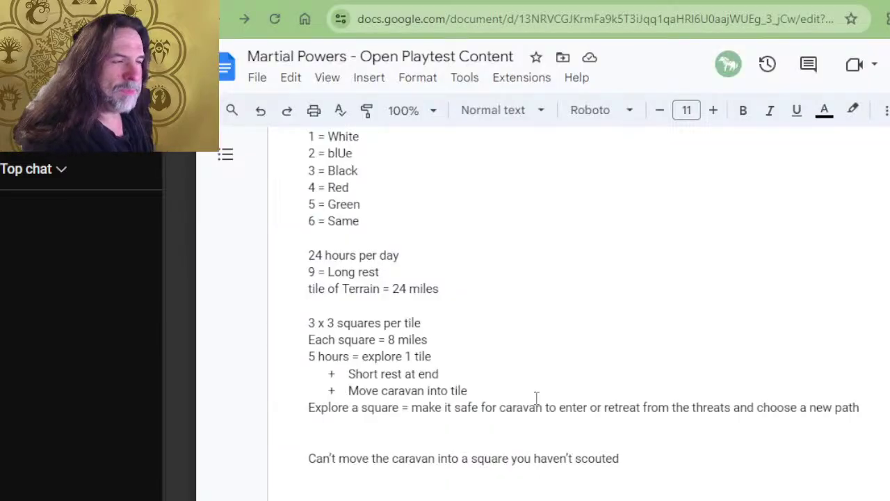
Insert blank lines above the UPCOMING TIMELINE heading for a new note
scroll(525, 340, down, 4)
scroll(521, 336, down, 8)
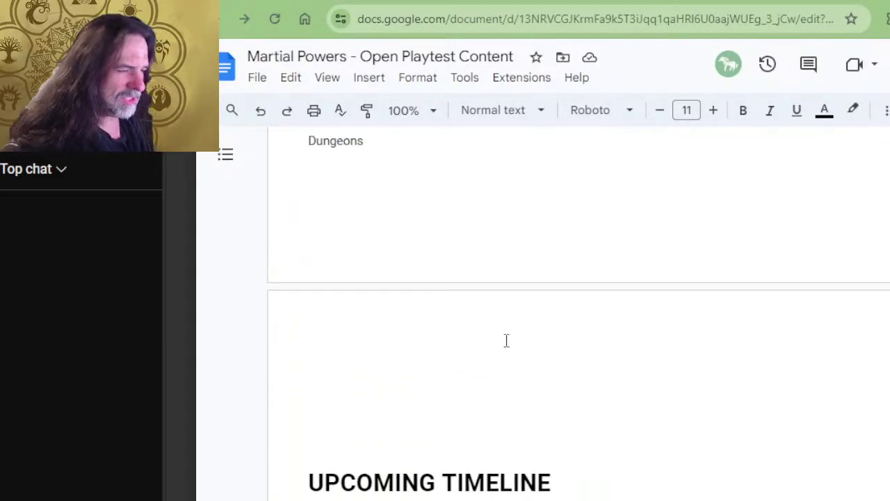
scroll(493, 352, up, 4)
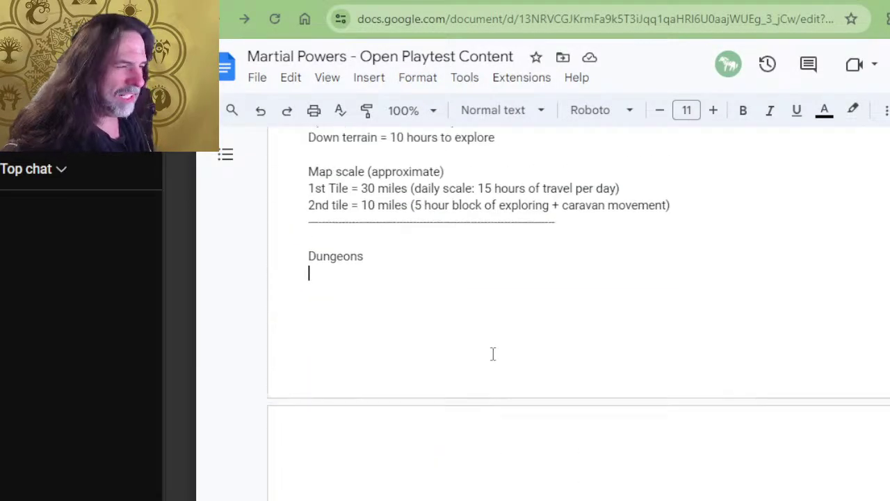
scroll(416, 324, down, 2)
click(418, 329)
key(Return)
key(Return)
key(Return)
key(Return)
key(Return)
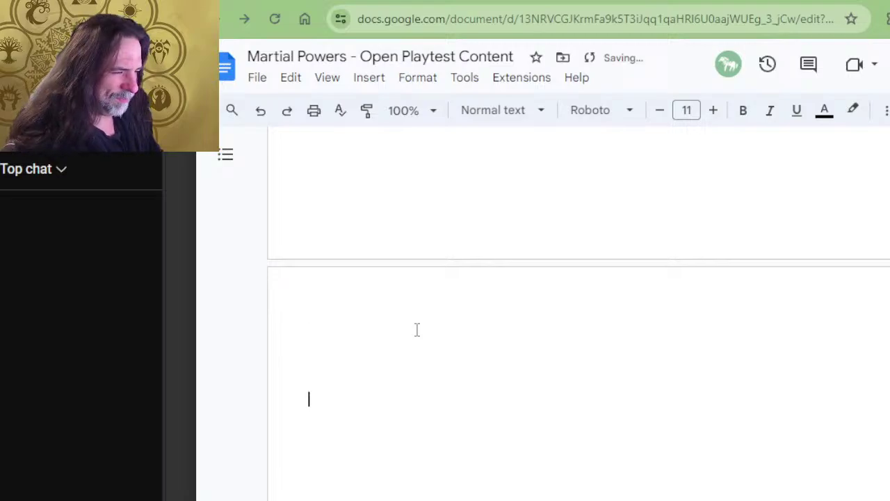
key(Up)
key(Up)
key(Up)
key(Up)
key(Up)
Type a 'Things to do' heading with the item 'Land types by color for all elevations'
text(Things to)
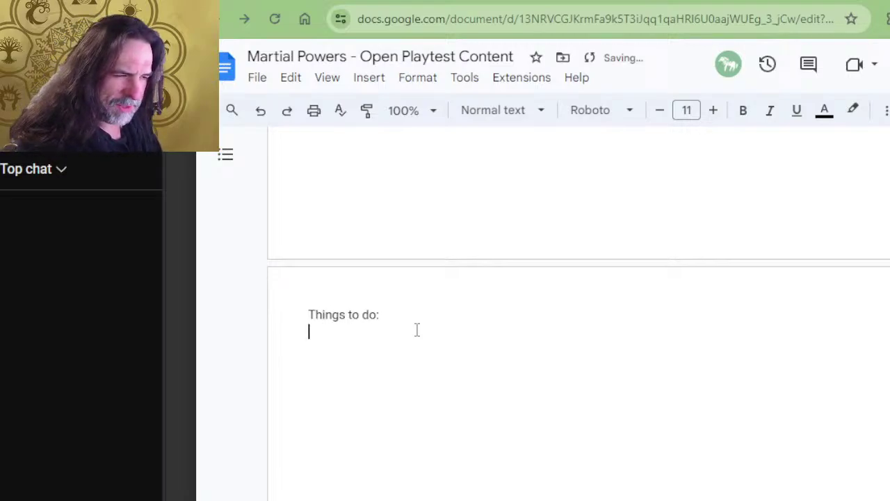
text(Color land b)
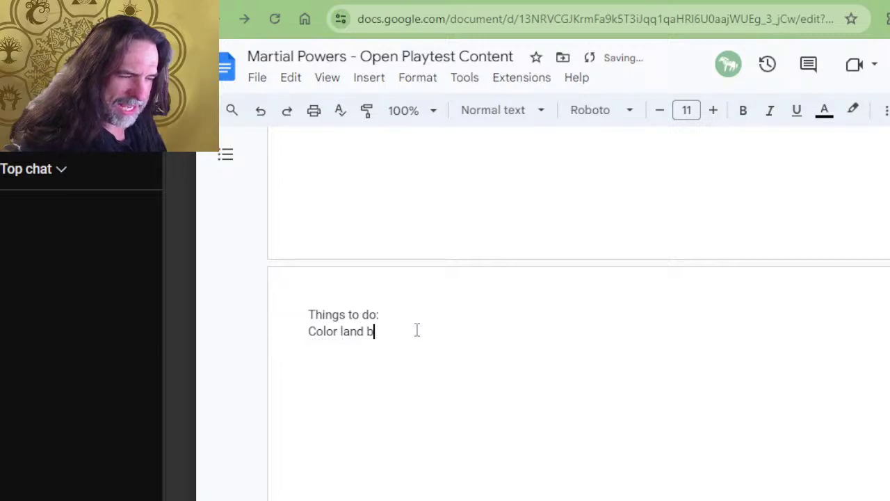
text(reakdown by)
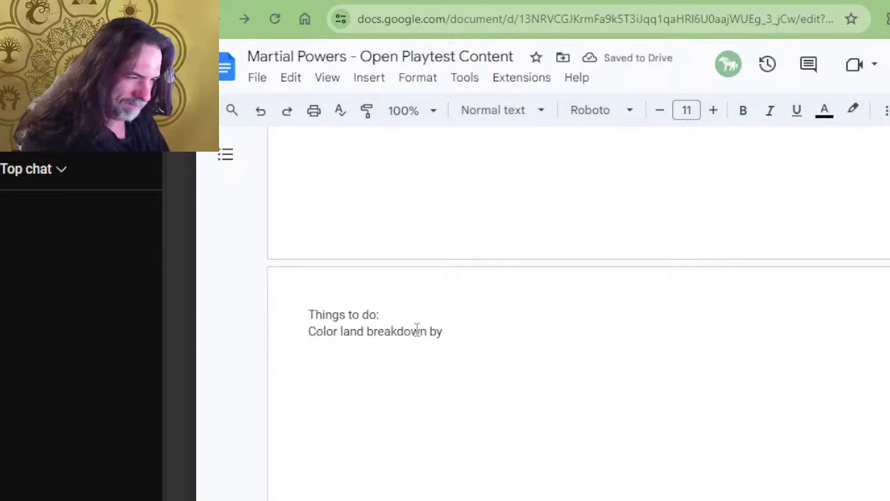
key(BackSpace)
key(BackSpace)
key(BackSpace)
key(BackSpace)
key(BackSpace)
key(BackSpace)
key(BackSpace)
key(BackSpace)
key(BackSpace)
key(BackSpace)
key(BackSpace)
key(BackSpace)
key(BackSpace)
key(BackSpace)
key(BackSpace)
key(BackSpace)
key(BackSpace)
key(BackSpace)
key(BackSpace)
key(BackSpace)
key(BackSpace)
key(BackSpace)
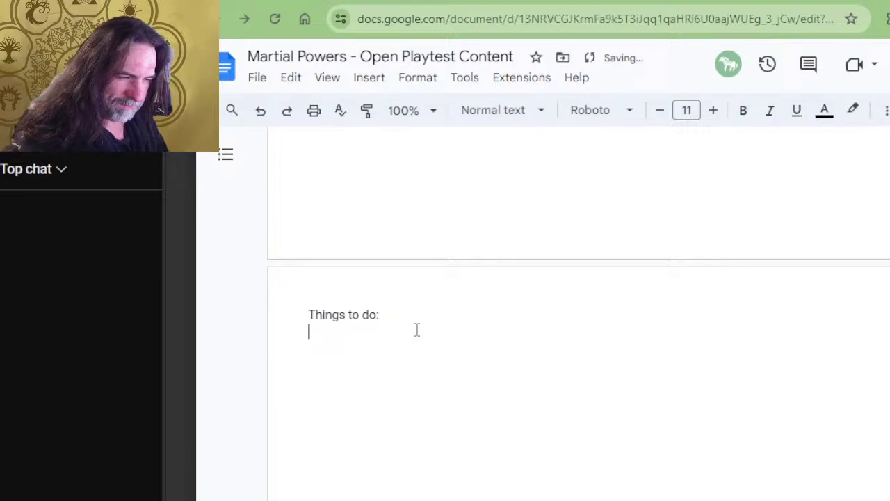
text(Land t)
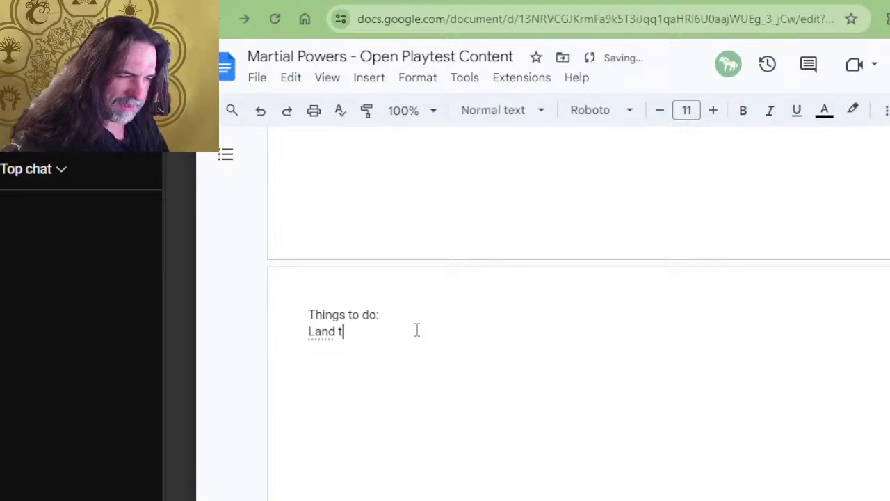
text(ypes by col9r)
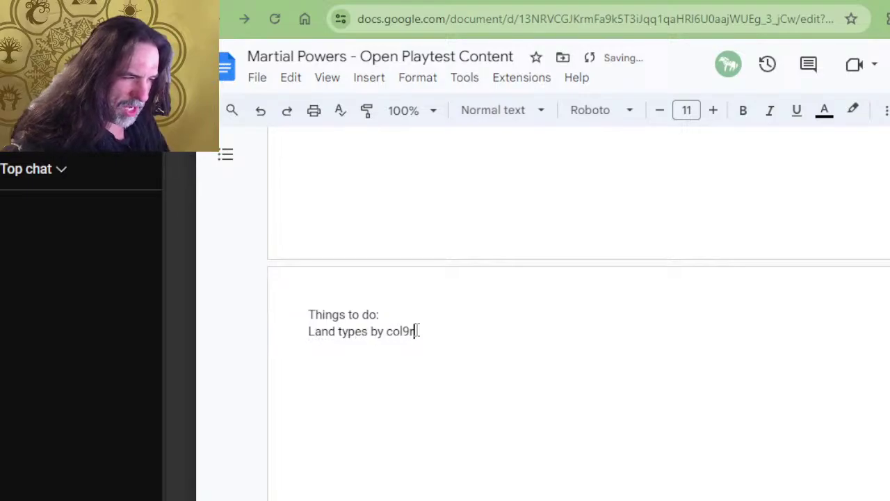
key(BackSpace)
key(BackSpace)
text(or for a)
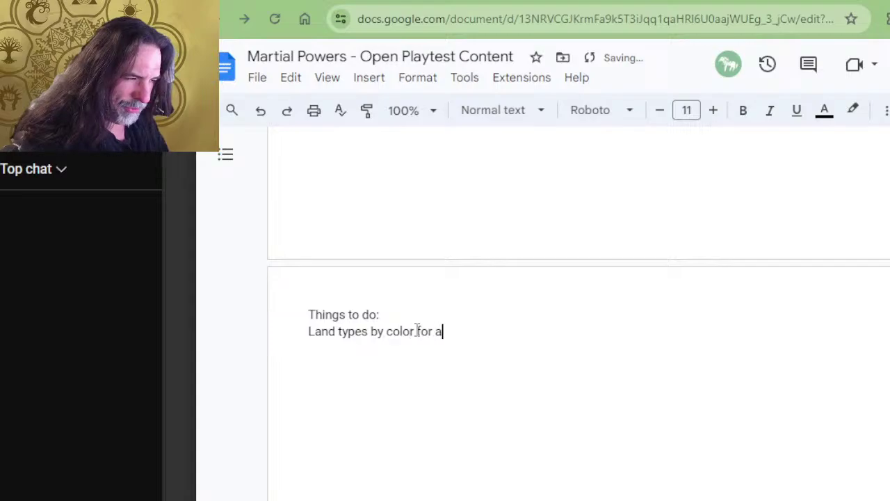
text(ll elevations)
key(Return)
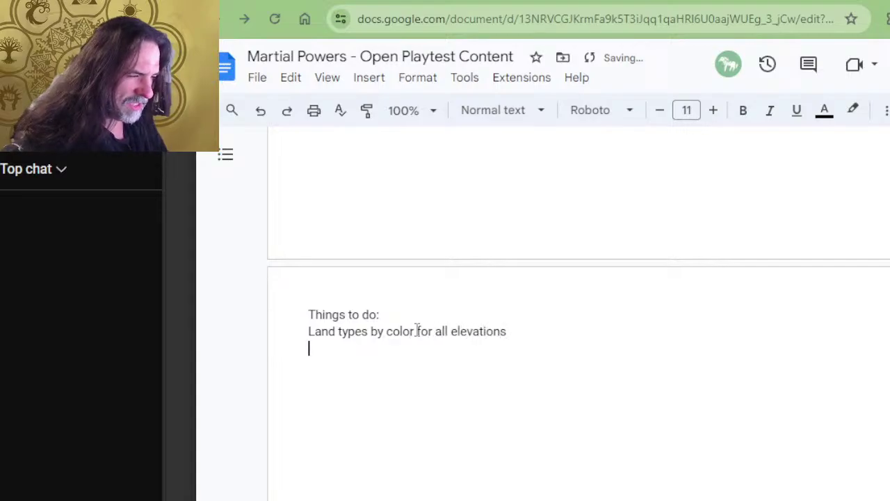
scroll(367, 341, up, 5)
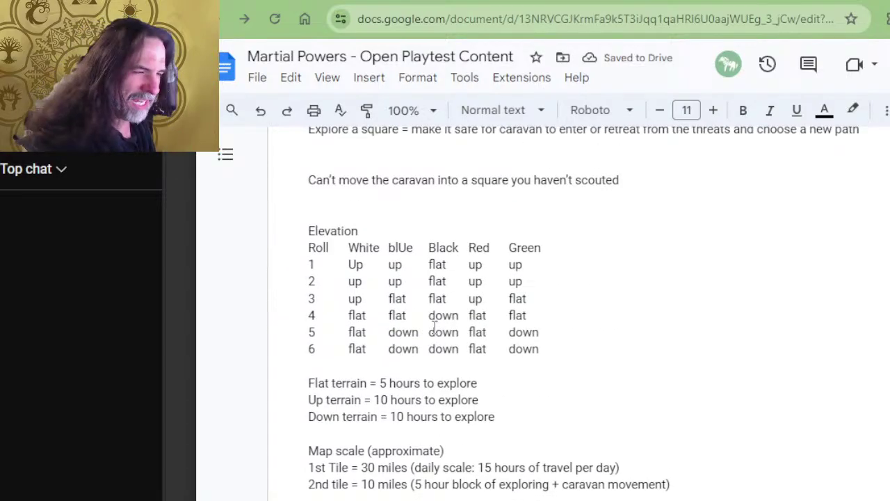
key(alt+Tab)
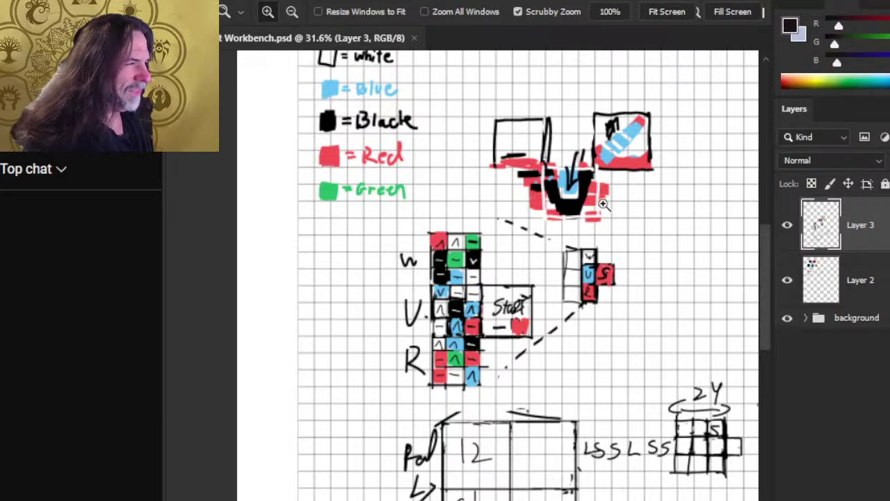
Zoom in on the coloured terrain grid, then return to the doc's Elevation table
drag(459, 304, 496, 299)
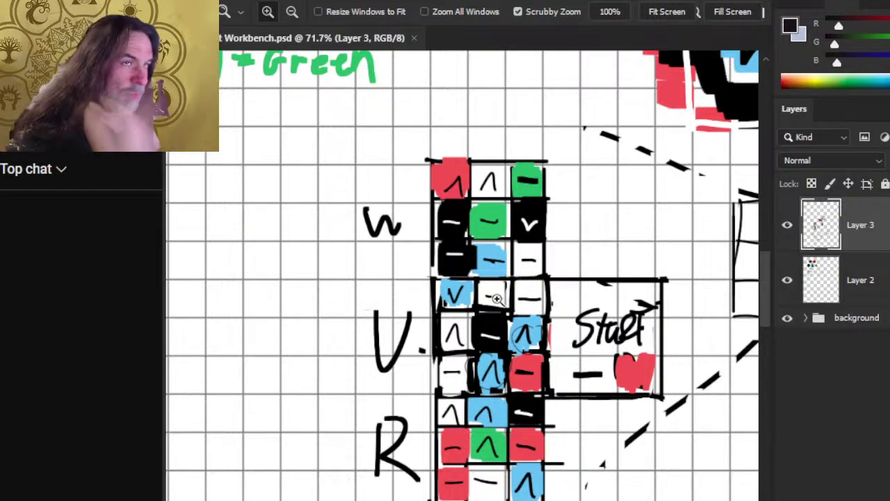
key(alt+Tab)
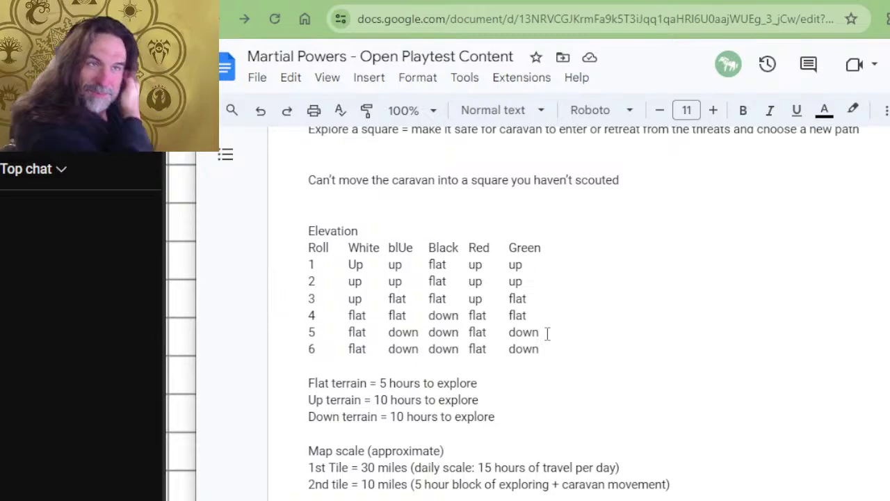
Switch away from the Martial Powers doc and open a new Chrome tab on Google
key(alt+Tab)
key(alt+Tab)
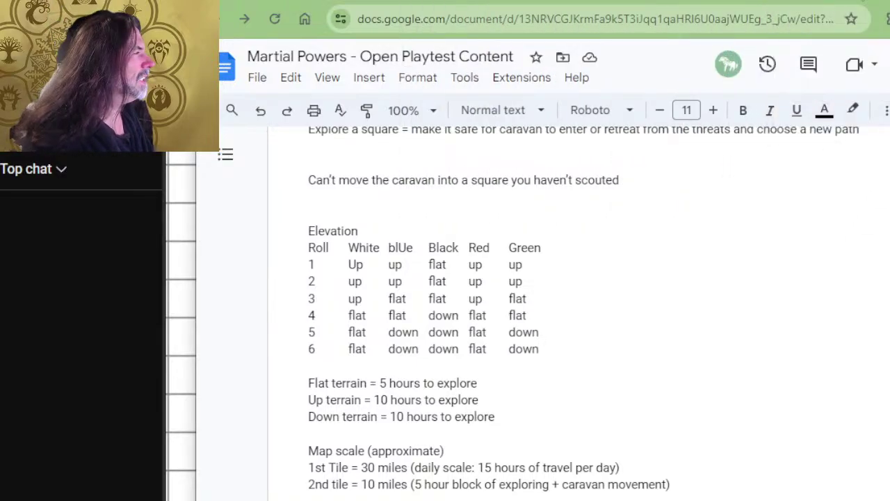
key(ctrl+t)
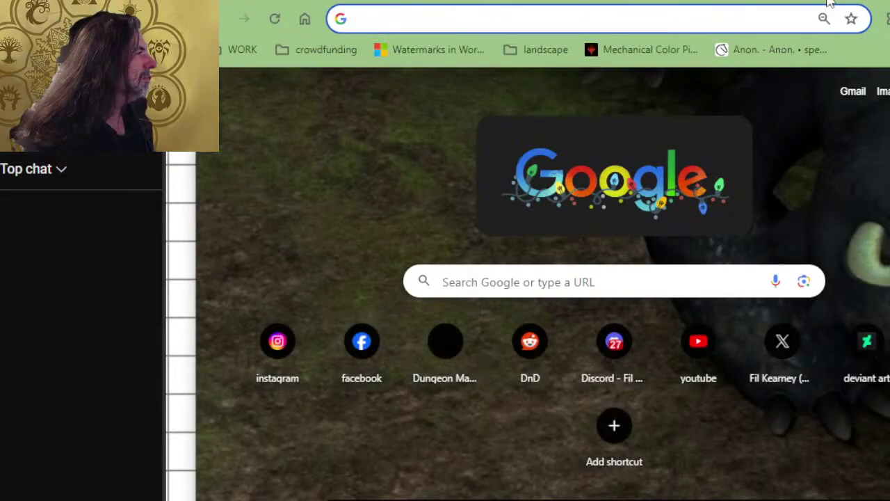
Search Google for 'ravnica land cards'
click(596, 15)
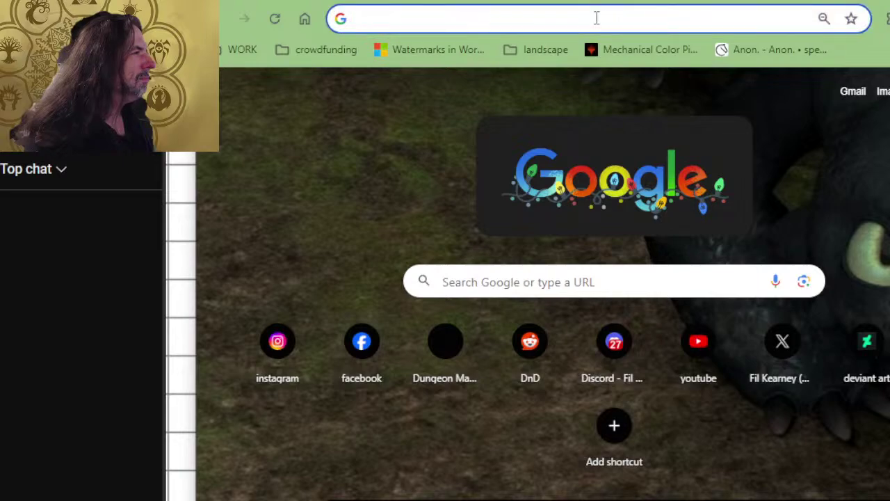
text(rav)
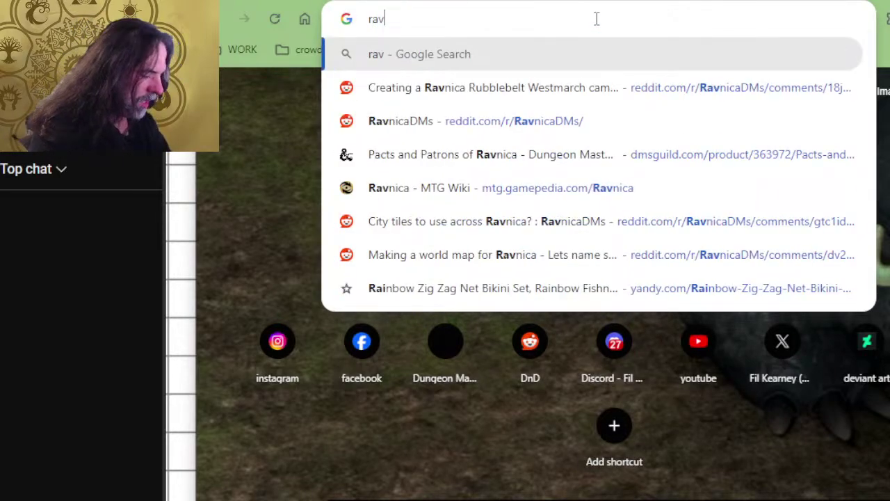
text(nica land card)
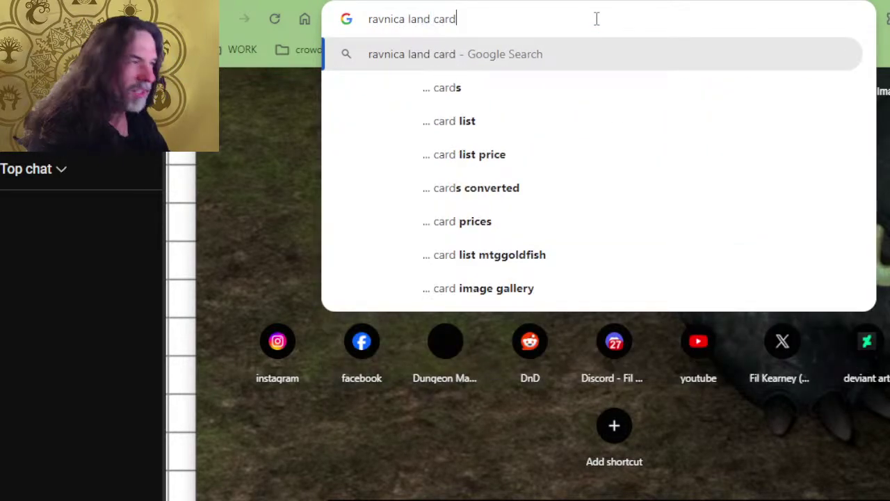
key(BackSpace)
key(BackSpace)
key(BackSpace)
key(BackSpace)
text(car4ds)
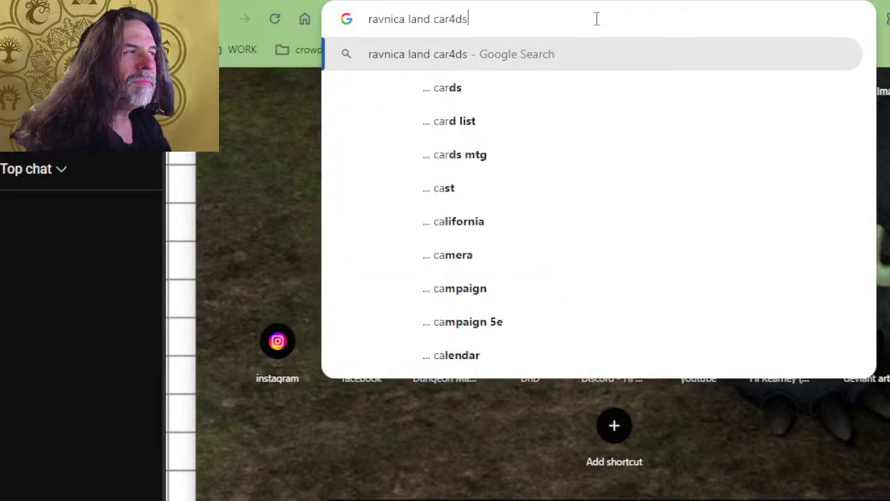
key(BackSpace)
key(BackSpace)
key(BackSpace)
text(ds)
key(Return)
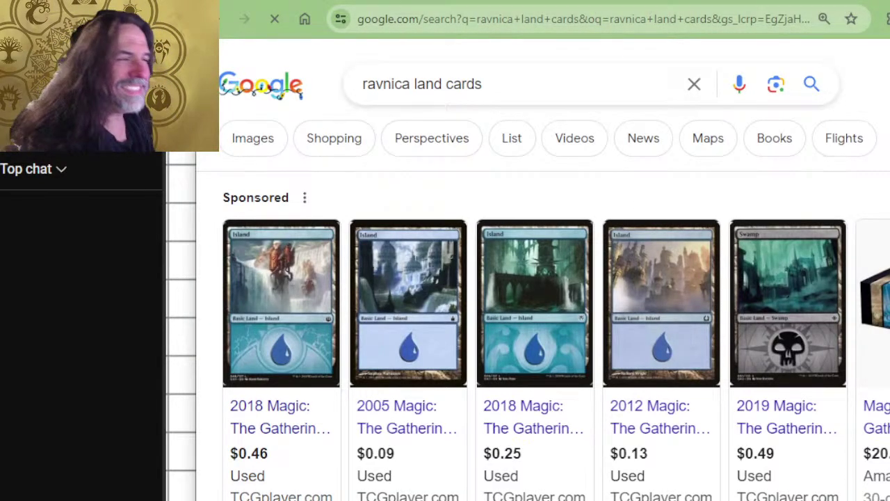
Open the Gatherer result for +Land, "Return to Ravnica" from the search results
scroll(569, 426, down, 2)
scroll(509, 338, down, 2)
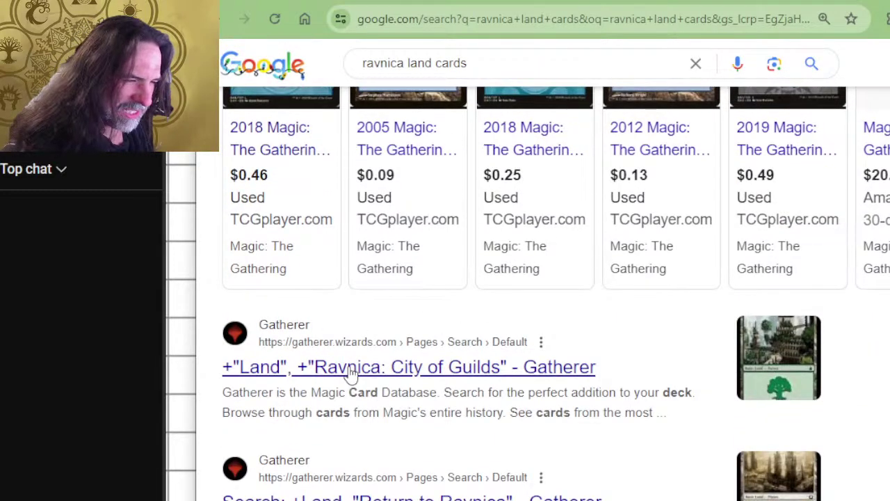
scroll(351, 373, down, 2)
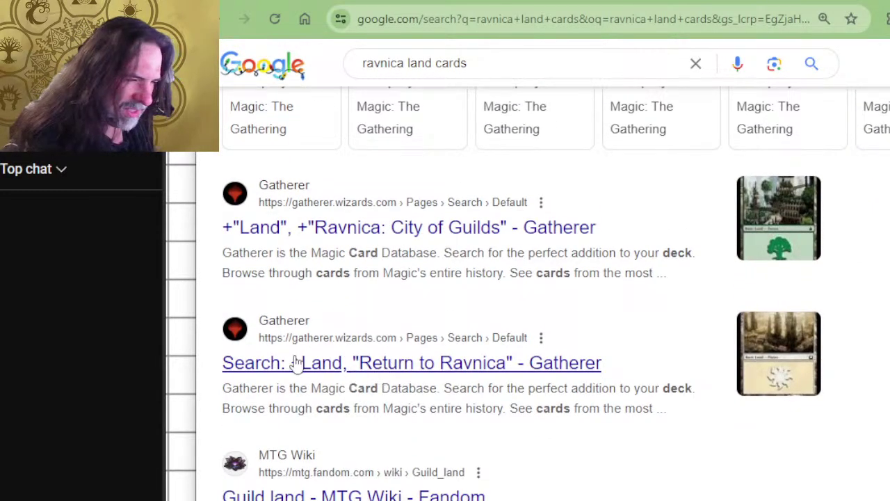
scroll(379, 361, down, 2)
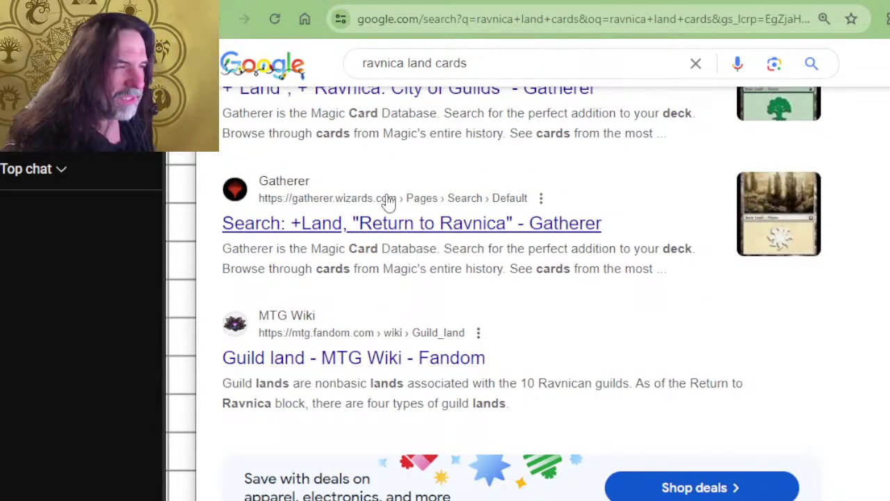
right_click(376, 240)
key(Escape)
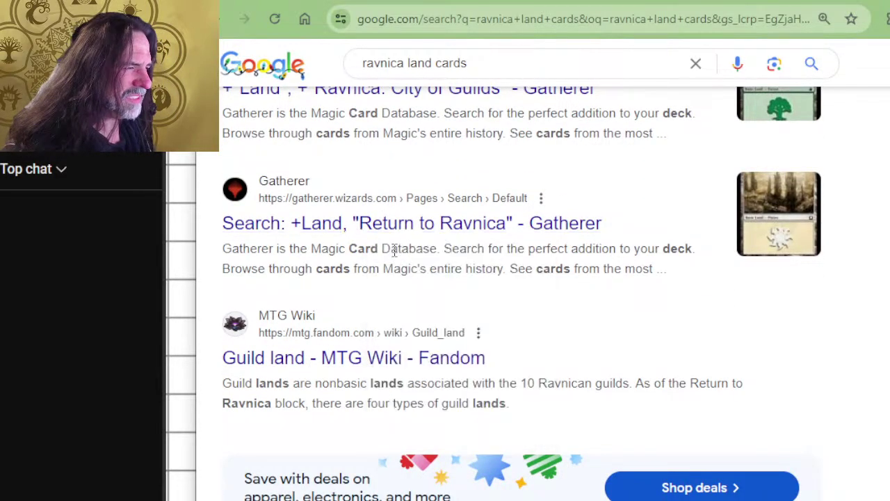
scroll(359, 240, up, 2)
click(359, 240)
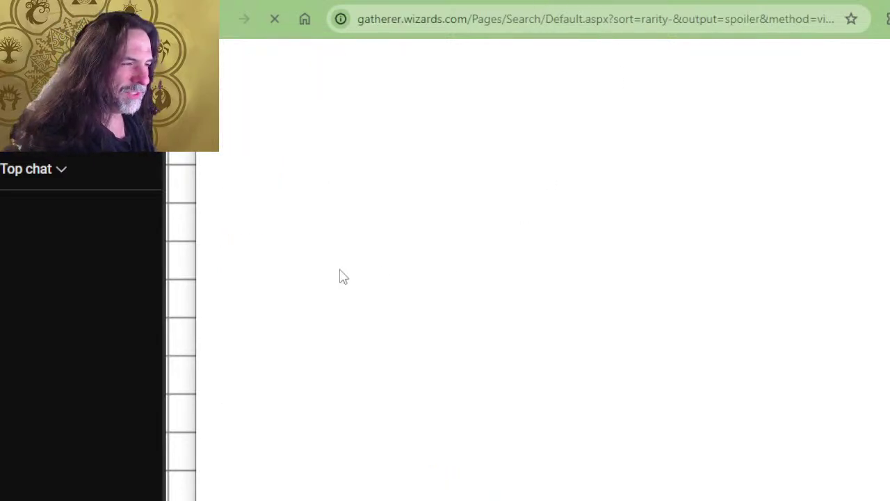
Compare the Docs to-do list with the loaded Gatherer Return to Ravnica lands, then bring up the Photoshop map sketch
key(alt+Tab)
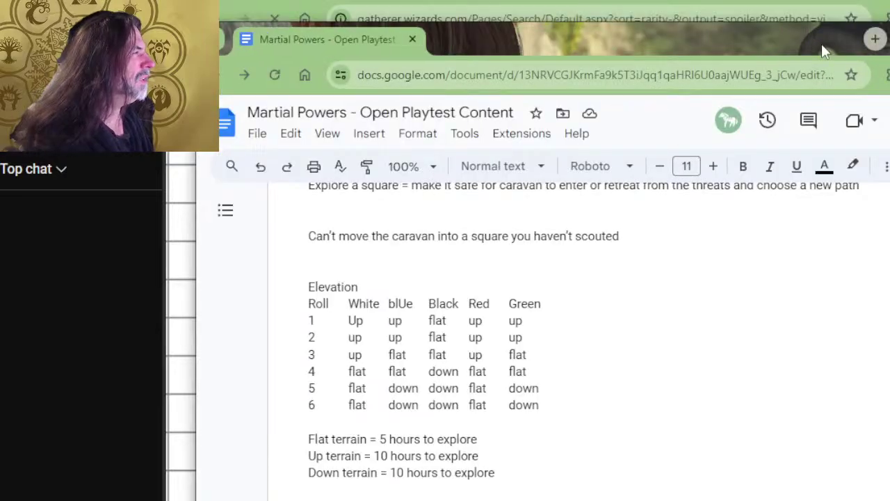
scroll(555, 278, down, 10)
click(356, 404)
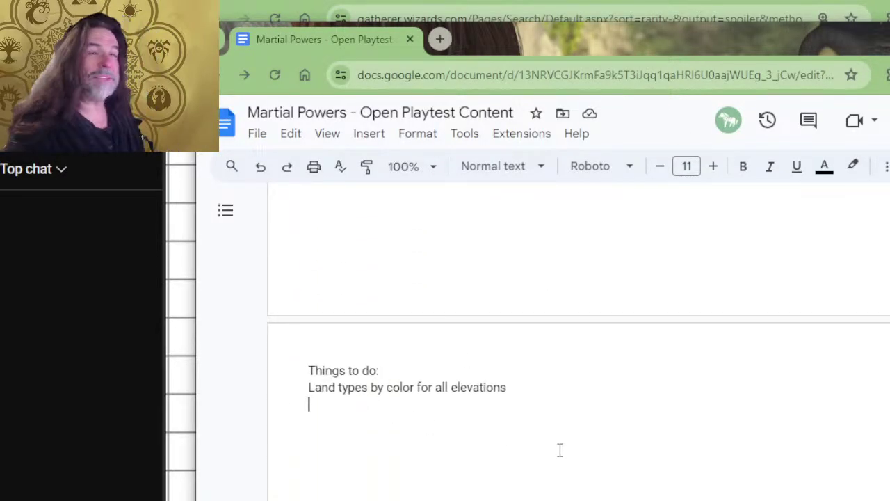
key(alt+Tab)
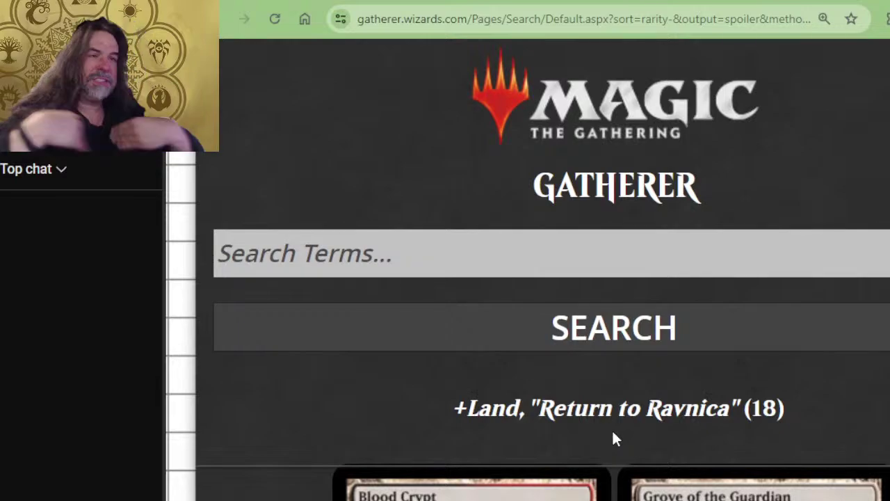
key(alt+Tab)
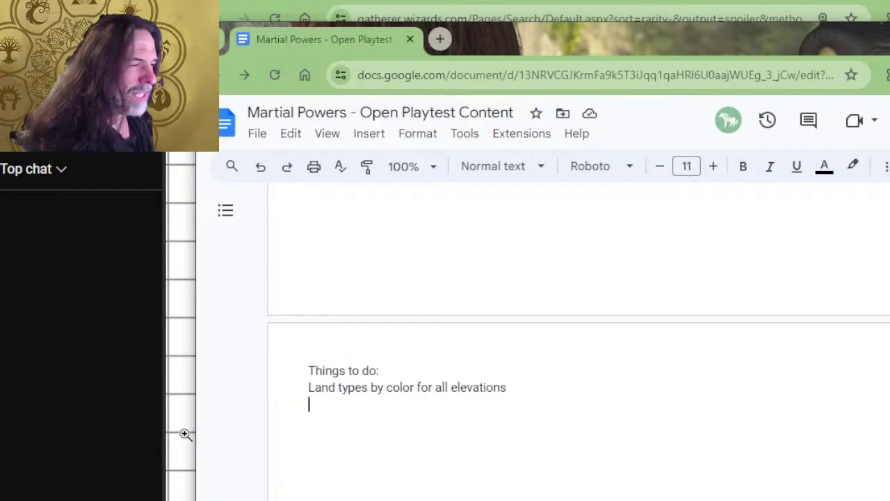
scroll(531, 357, up, 6)
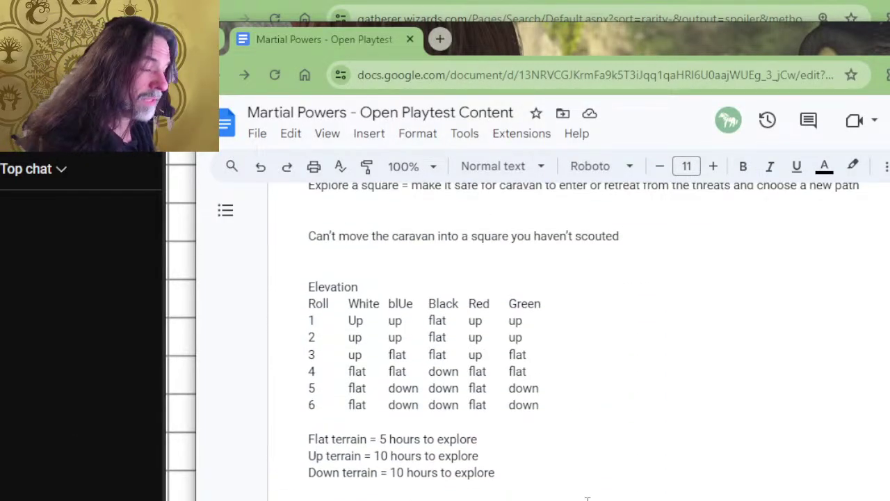
key(alt+Tab)
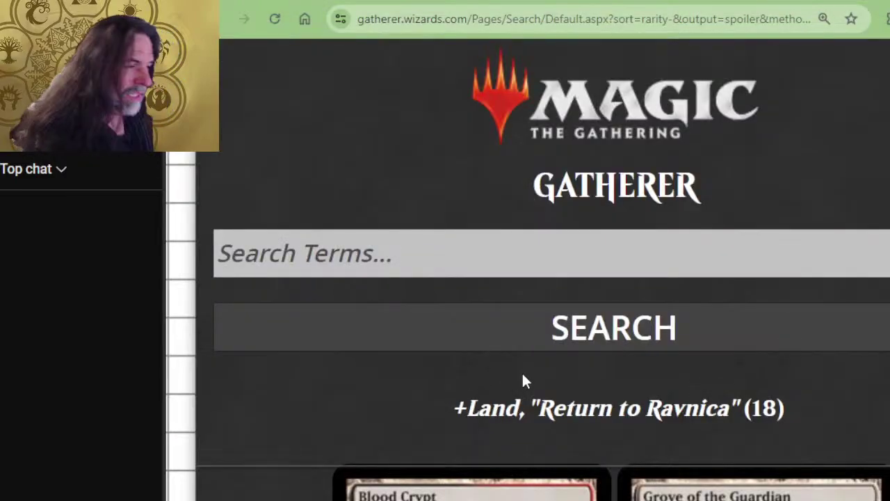
key(alt+Tab)
key(alt+Tab)
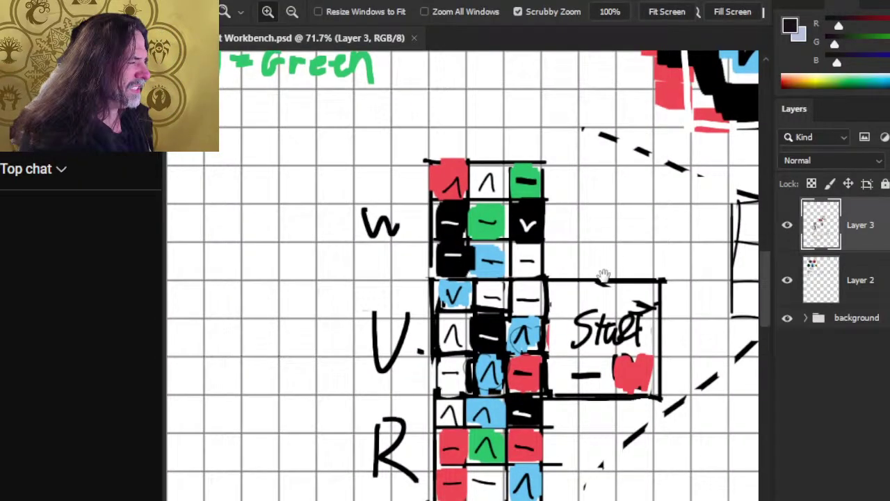
drag(602, 278, 420, 296)
drag(603, 344, 543, 327)
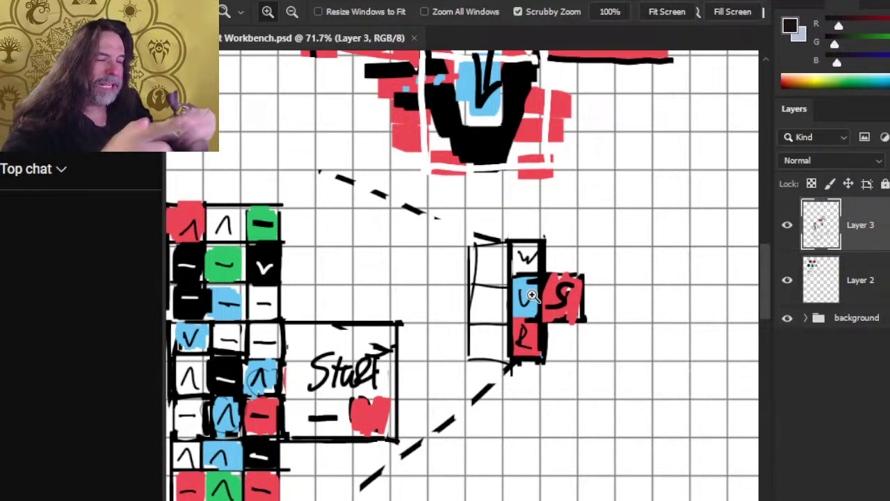
drag(295, 304, 404, 248)
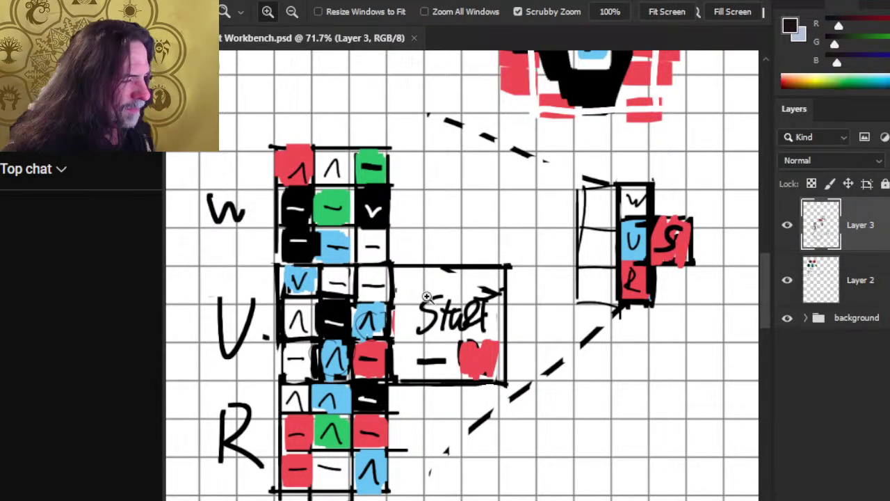
click(389, 274)
drag(435, 272, 352, 282)
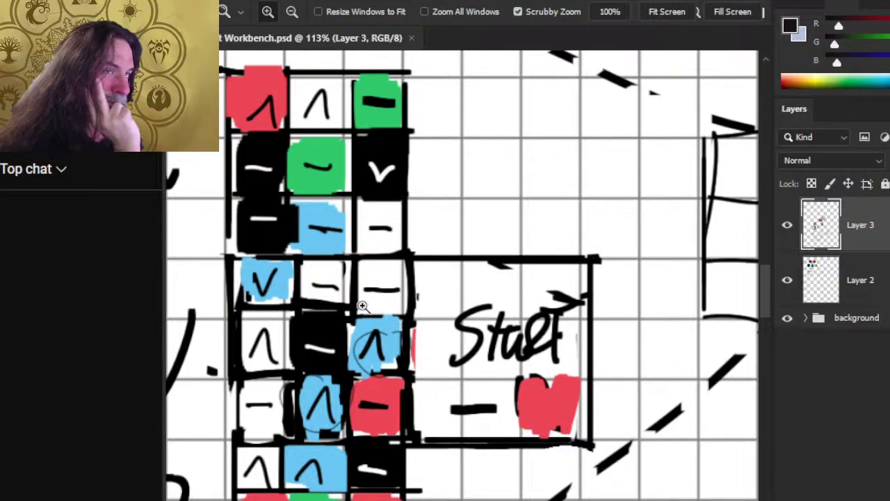
Zoom the Workbench map sketch out to 71.7%
scroll(390, 350, down, 3)
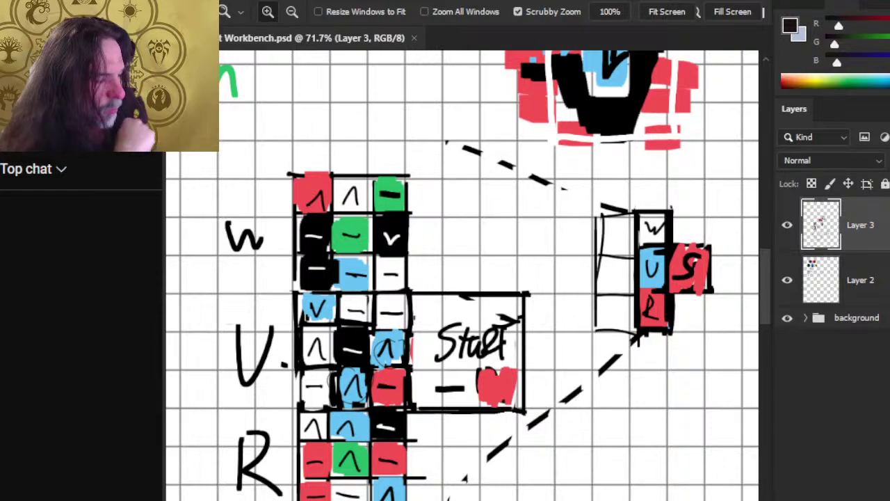
Return to the Martial Powers document and place the cursor on the empty line below the land types to-do
key(alt+Tab)
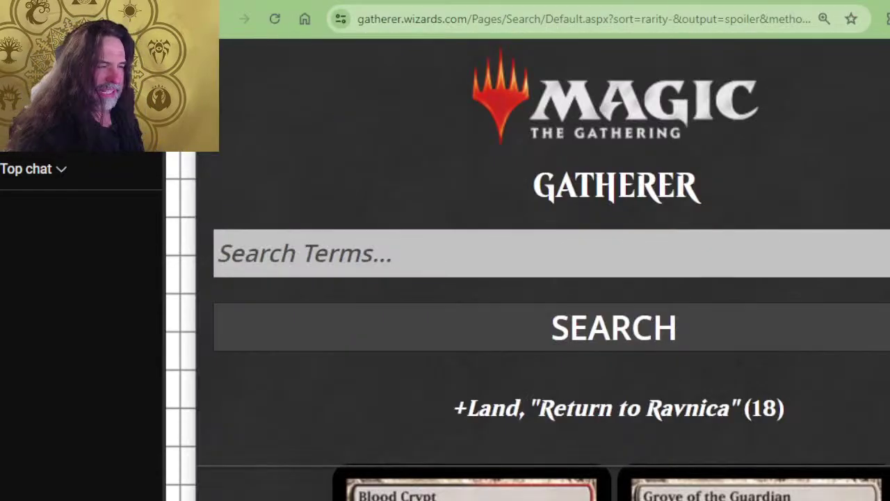
key(alt+Tab)
key(alt+Tab)
key(Tab)
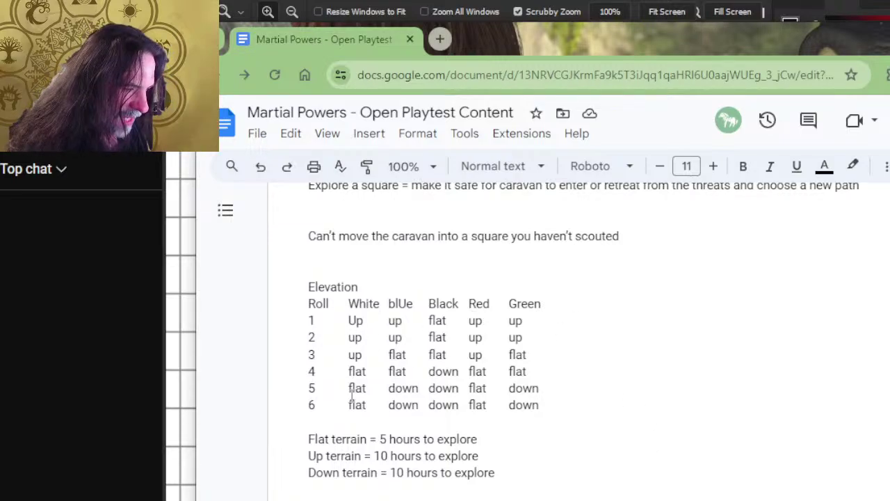
scroll(452, 341, down, 3)
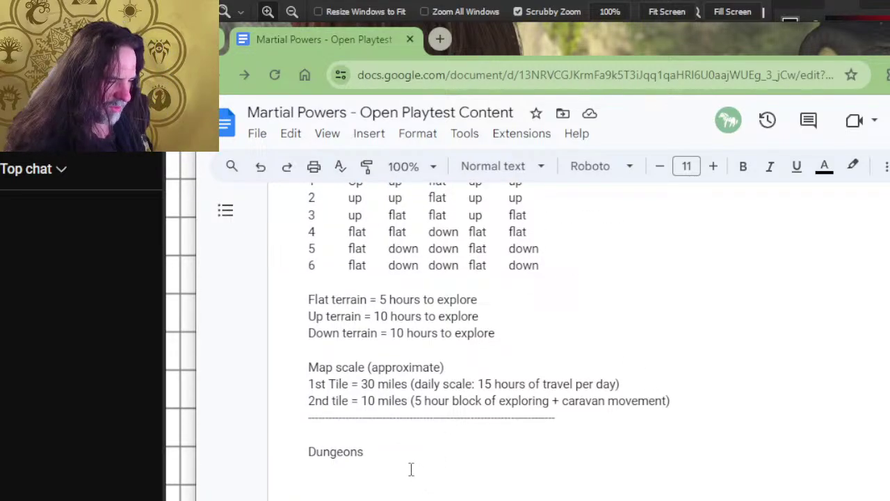
scroll(418, 446, down, 5)
click(455, 397)
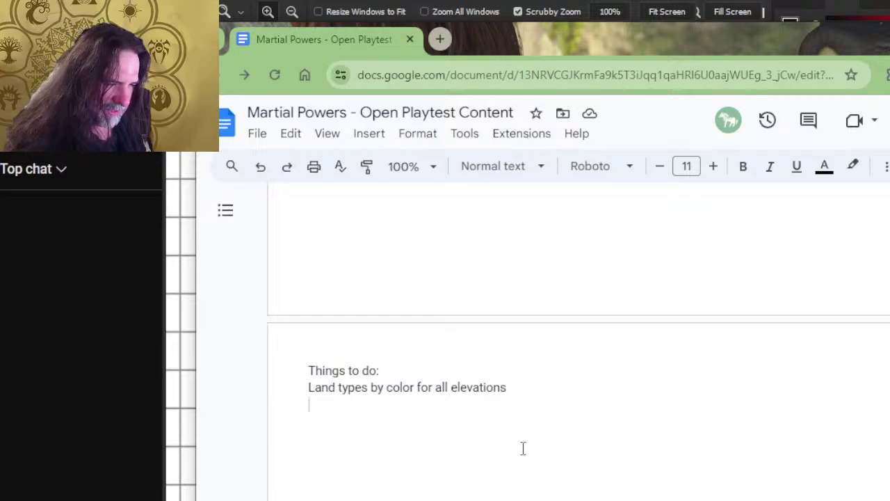
scroll(525, 403, up, 5)
scroll(411, 320, down, 5)
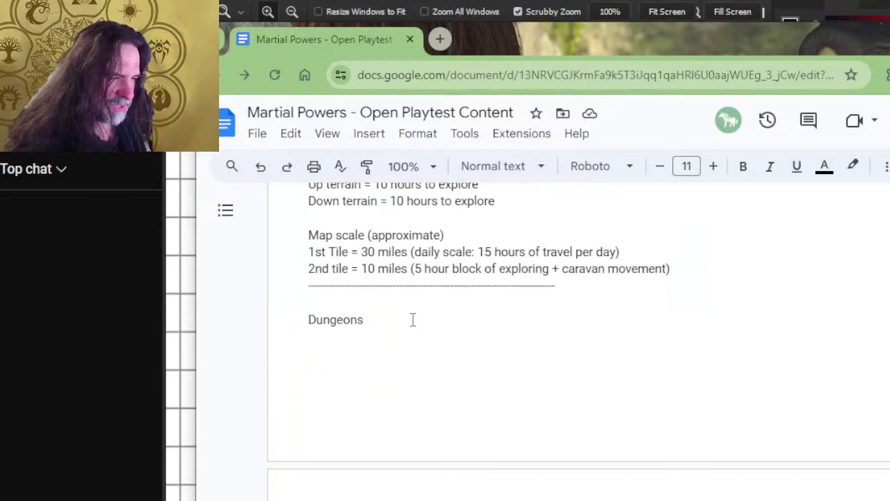
scroll(453, 381, down, 1)
Add the White up and White flat entries to the list
text(White)
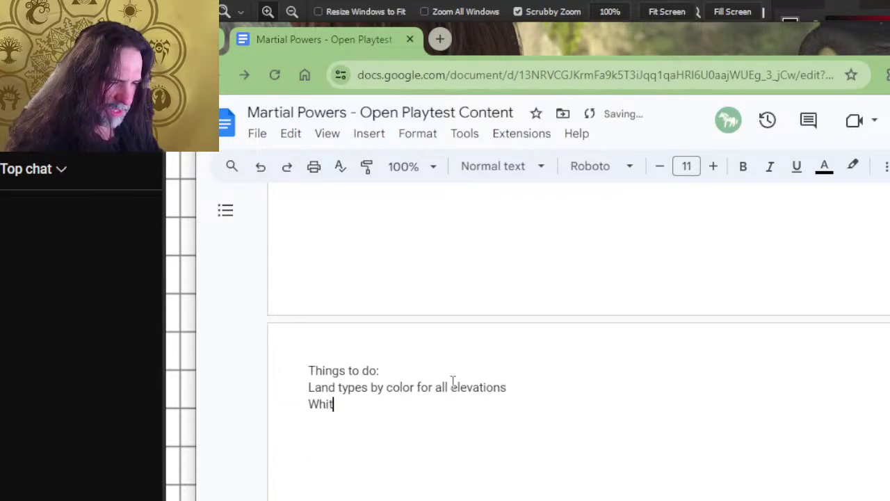
key(Return)
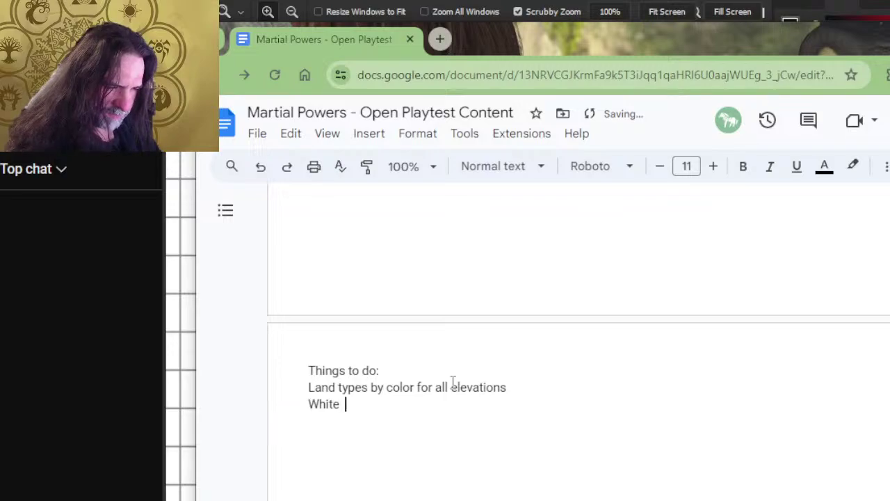
text(yo)
key(Return)
key(BackSpace)
key(BackSpace)
key(BackSpace)
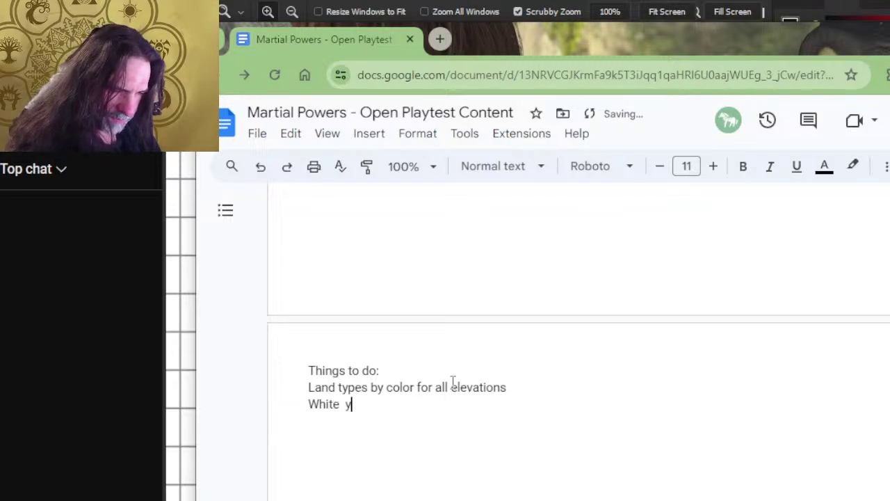
text(p)
key(Return)
text(White fl)
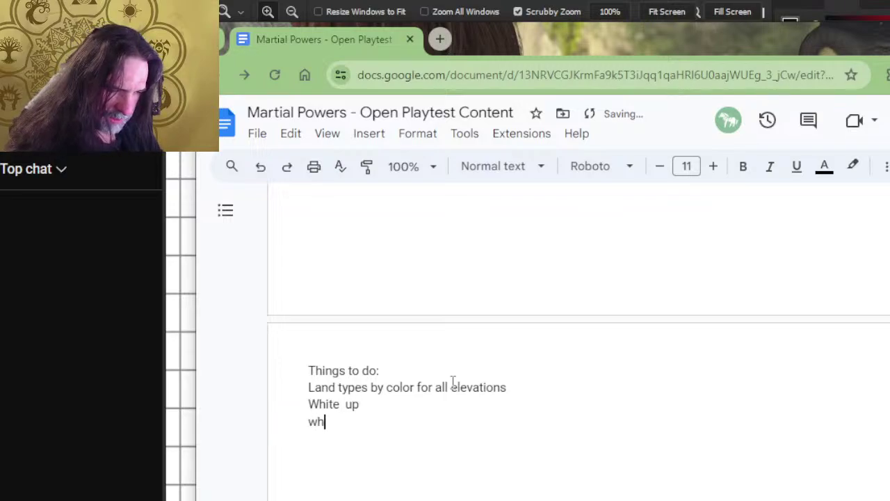
text(at)
key(Return)
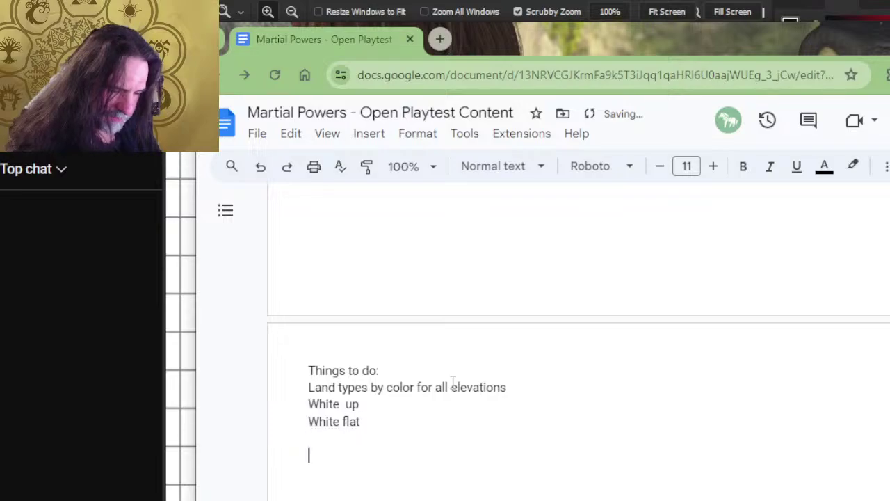
Add the Blue up, Blue flat and Blue down entries, fixing the 'bule' typo
text(bule)
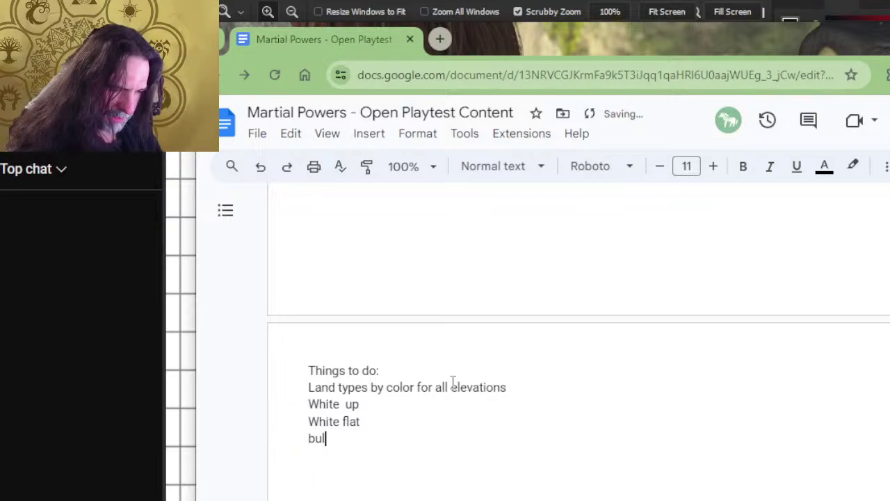
key(BackSpace)
key(BackSpace)
key(BackSpace)
key(BackSpace)
text(Blue up)
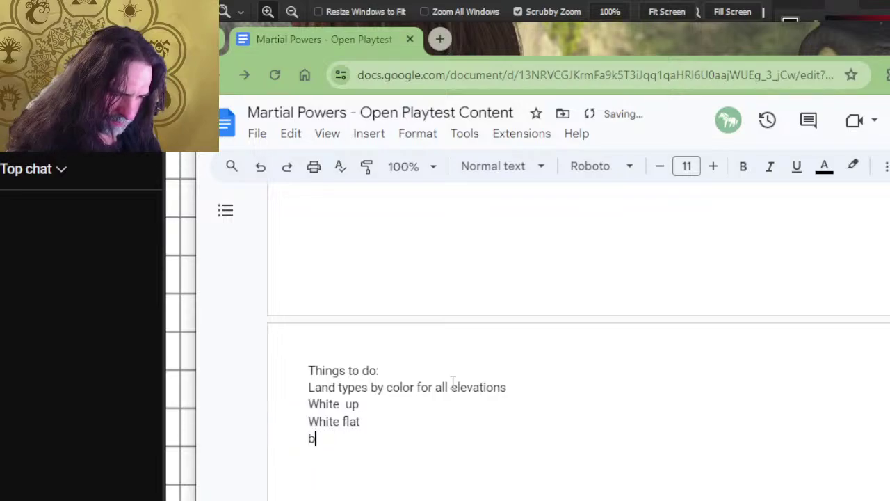
key(Return)
text(blue flat)
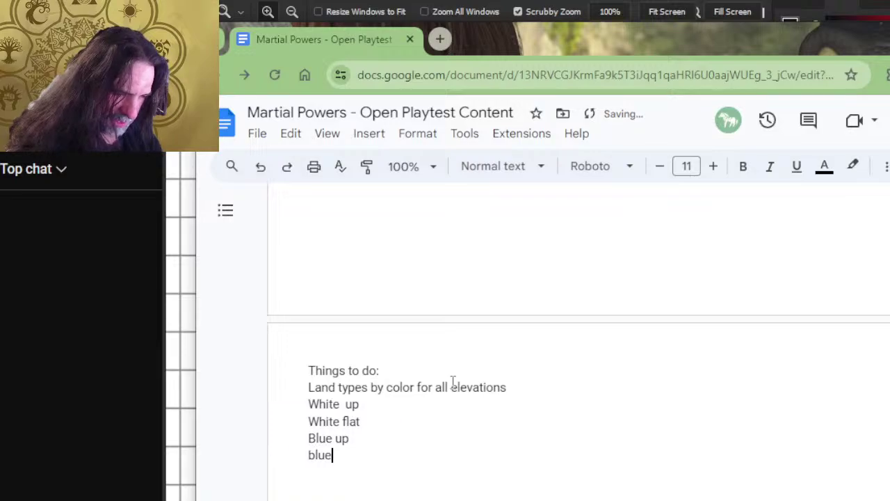
key(Return)
text(blu)
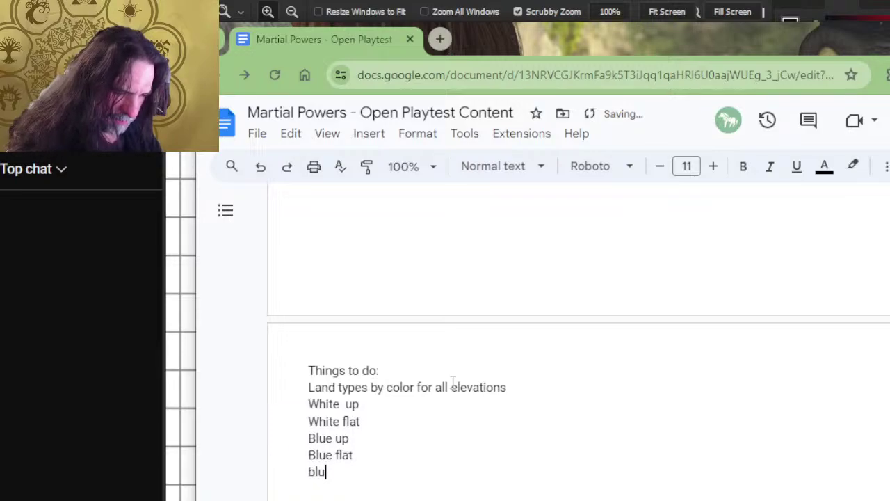
text(e down)
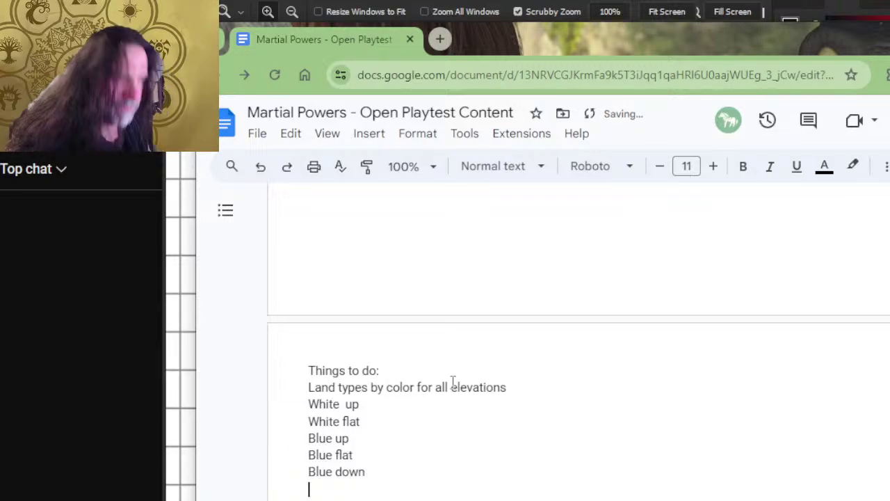
Add a Black flat entry, correcting the 'Black fat' typo
scroll(694, 294, up, 8)
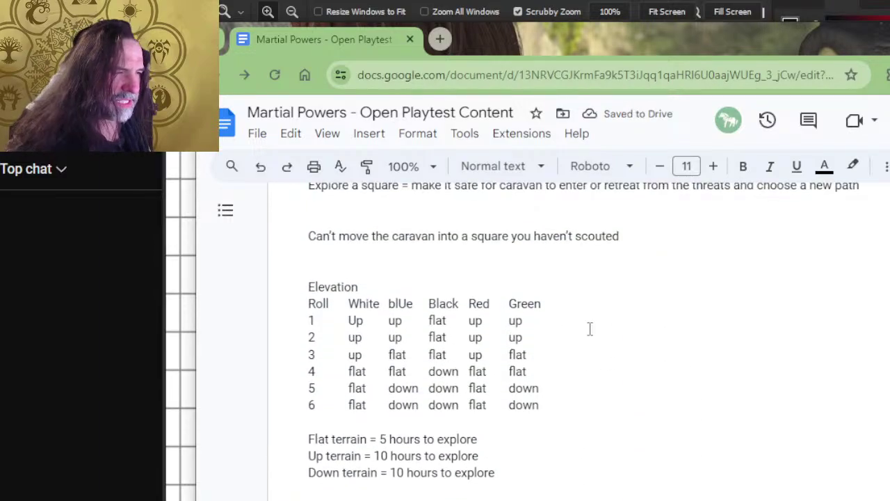
scroll(622, 345, down, 2)
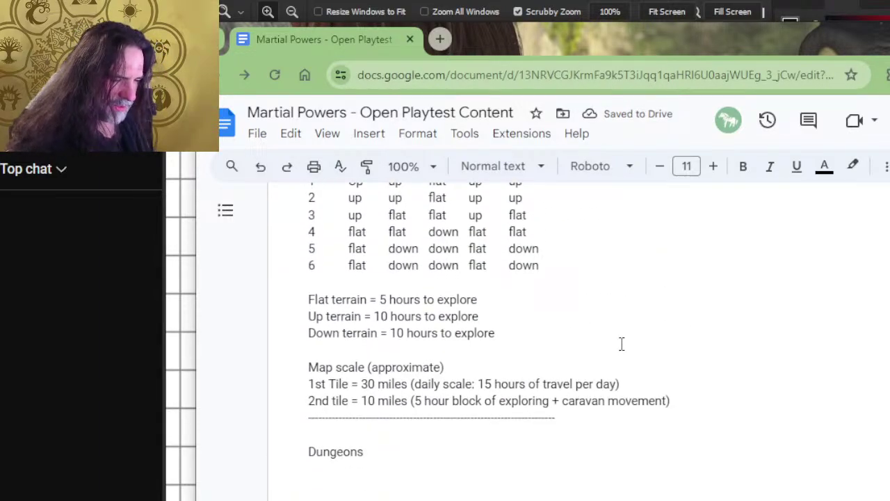
scroll(622, 343, down, 5)
text(Black )
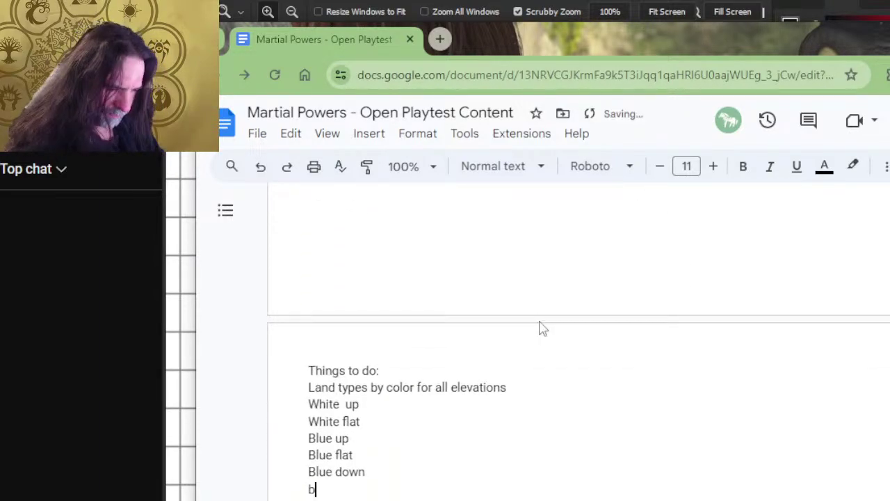
text(fat)
key(Return)
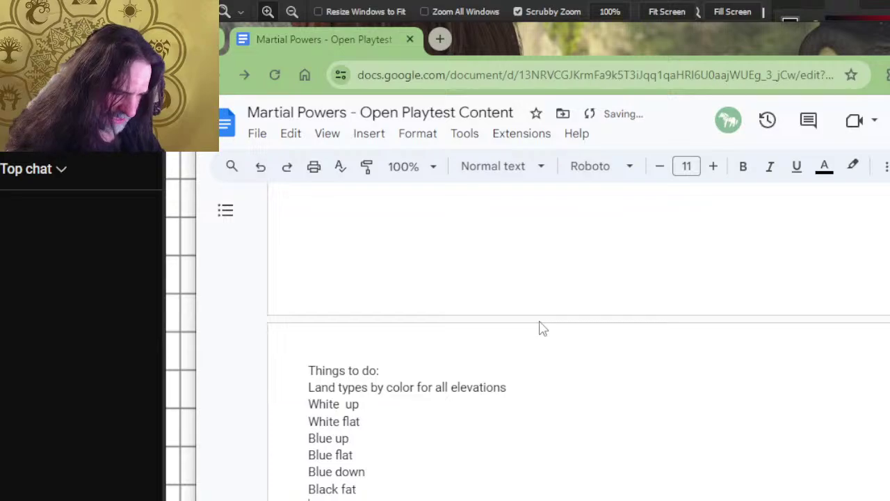
key(BackSpace)
key(BackSpace)
key(BackSpace)
text(lat)
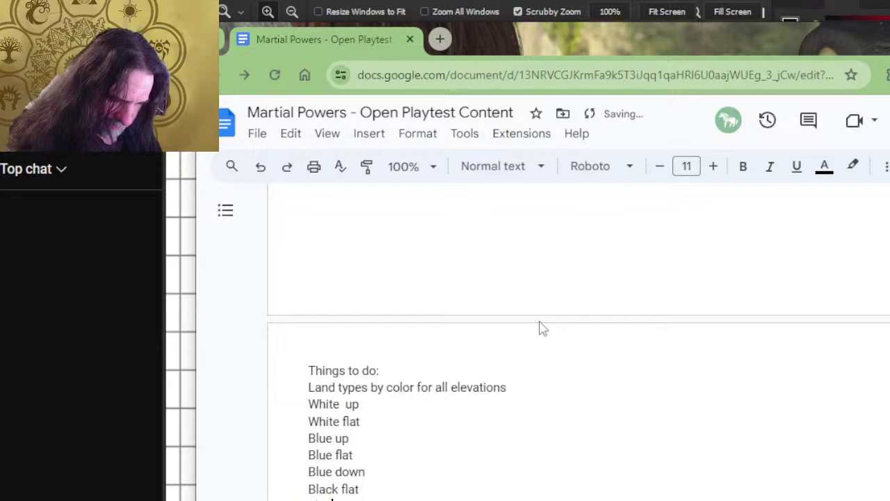
key(BackSpace)
key(BackSpace)
key(BackSpace)
key(BackSpace)
key(BackSpace)
key(BackSpace)
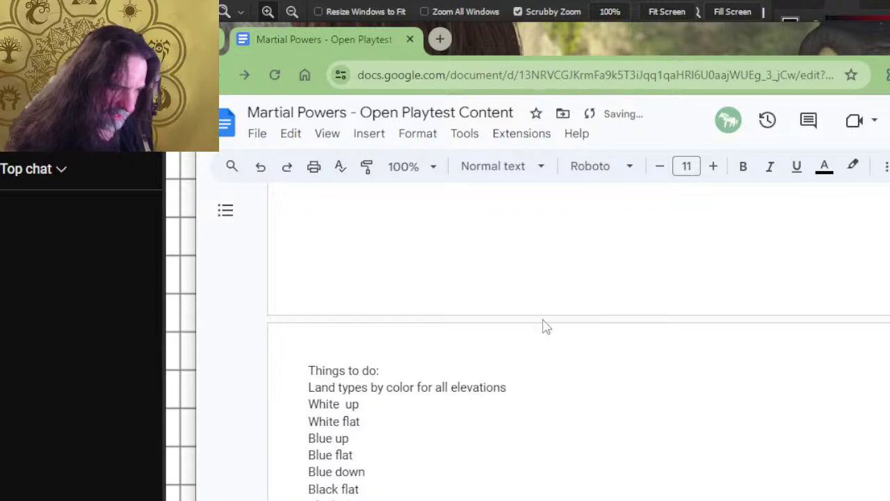
Add the Green up, Green flat and Green down entries
scroll(557, 317, down, 4)
text(Green up)
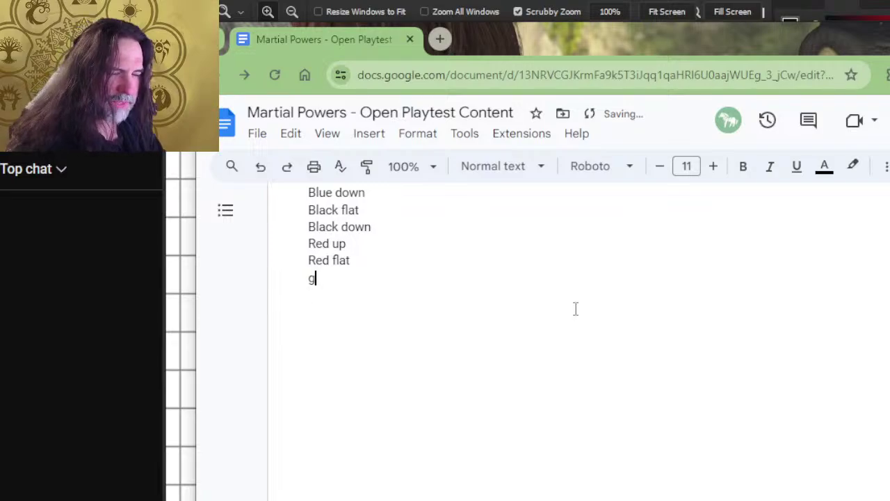
key(Return)
text(green flat)
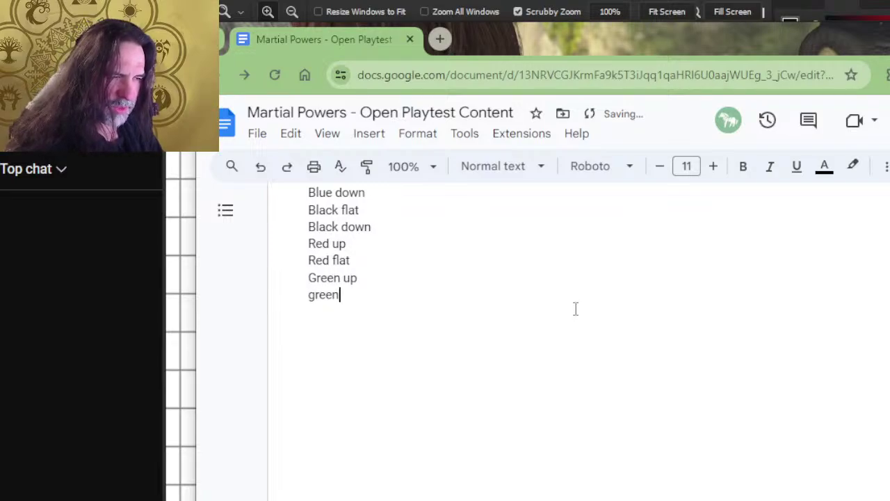
key(Return)
text(green down)
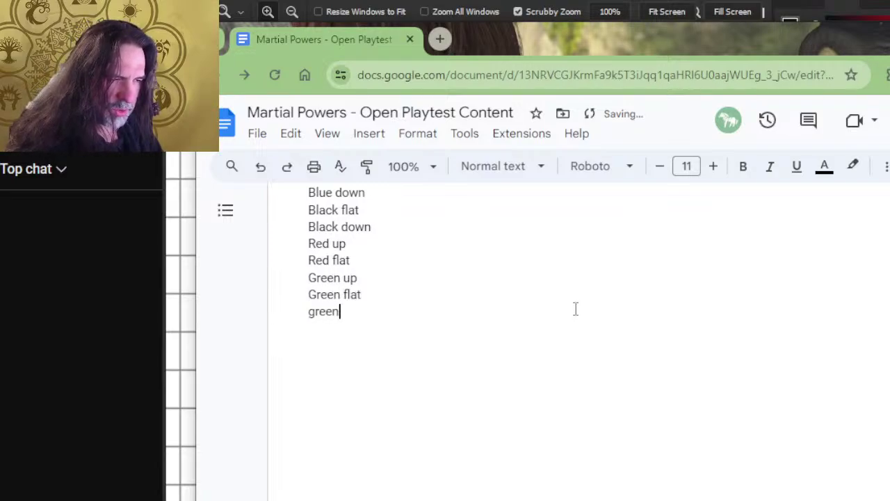
scroll(591, 318, up, 10)
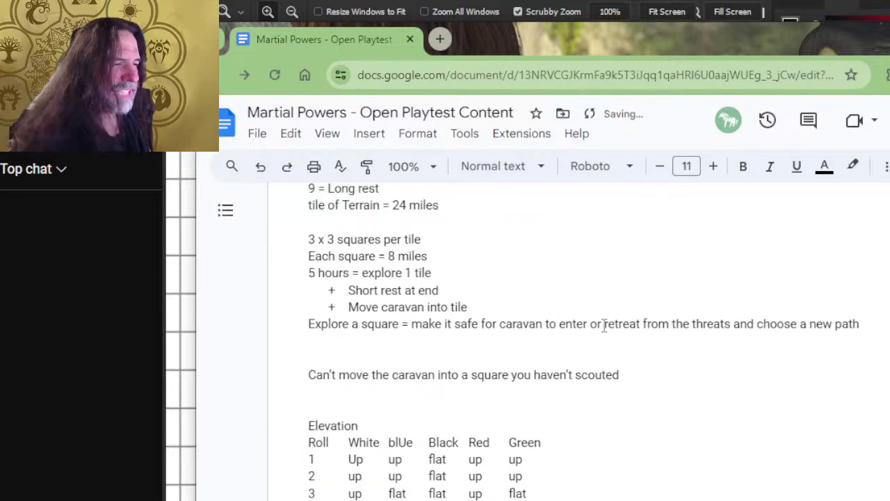
Cut the Dungeons heading and paste it on the empty line above UPCOMING TIMELINE
scroll(592, 327, down, 2)
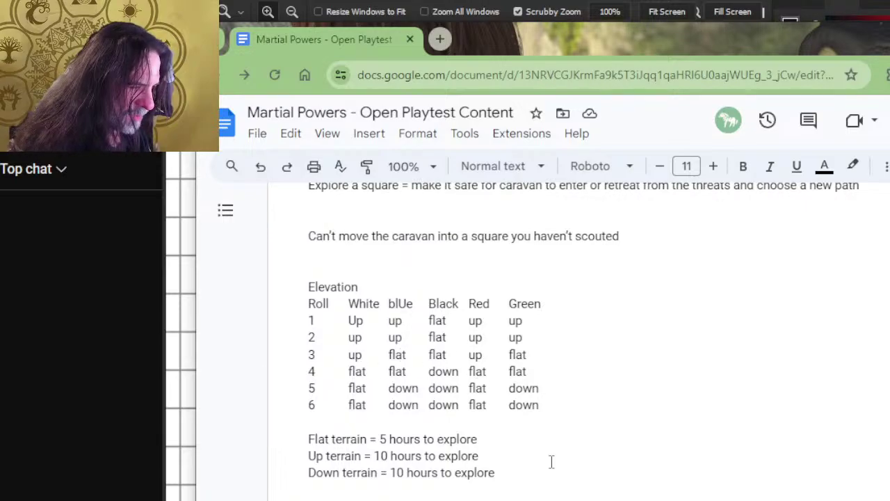
scroll(374, 374, down, 7)
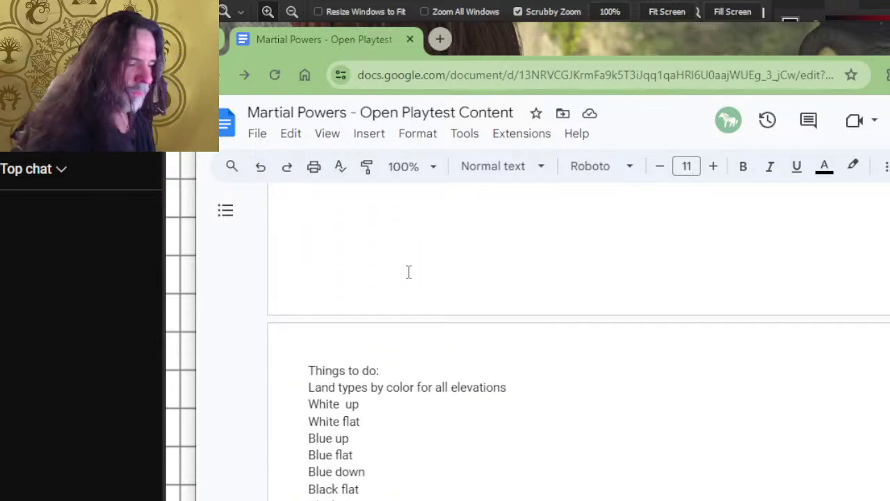
scroll(406, 268, up, 2)
drag(329, 317, 298, 313)
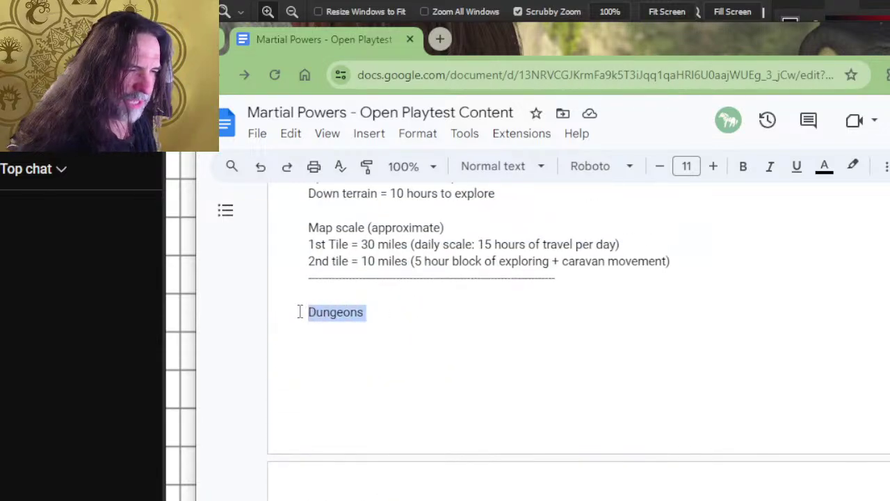
key(ctrl+x)
scroll(417, 306, down, 10)
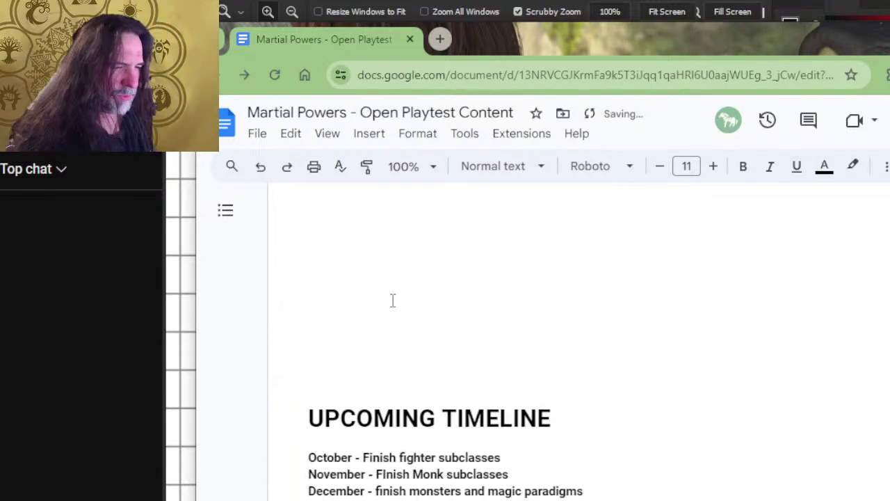
click(393, 300)
key(ctrl+v)
scroll(443, 250, up, 5)
scroll(452, 247, up, 7)
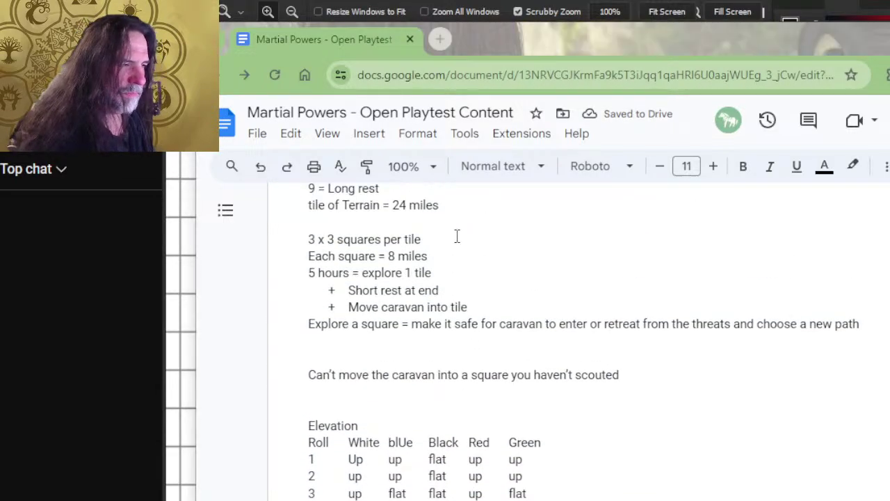
key(alt+Tab)
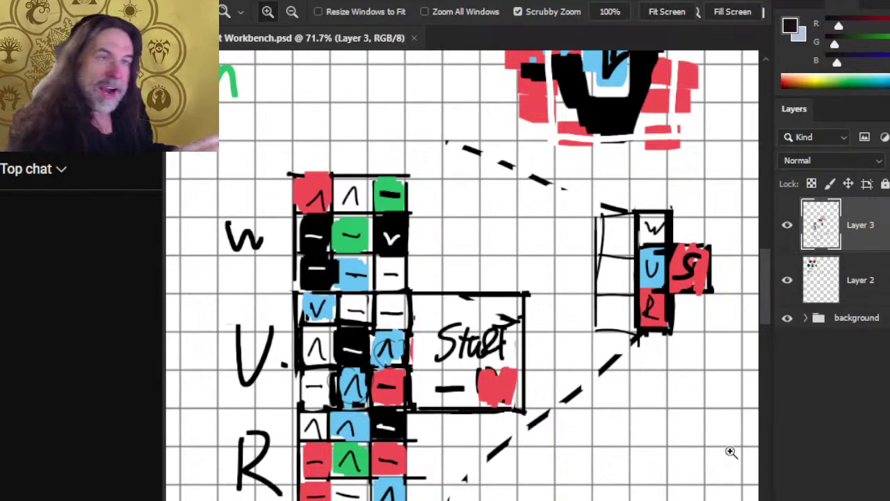
Delete the 'Things to do:' line above the land-types list
key(alt)
key(alt+Tab)
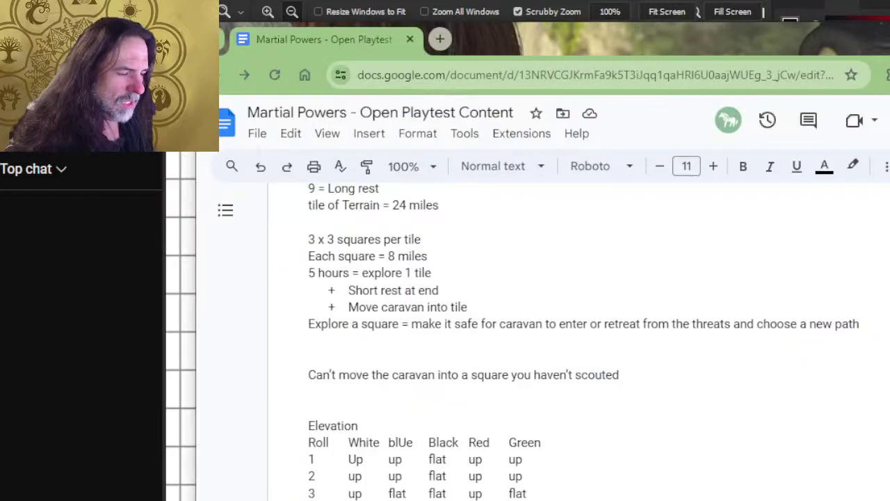
scroll(652, 466, down, 10)
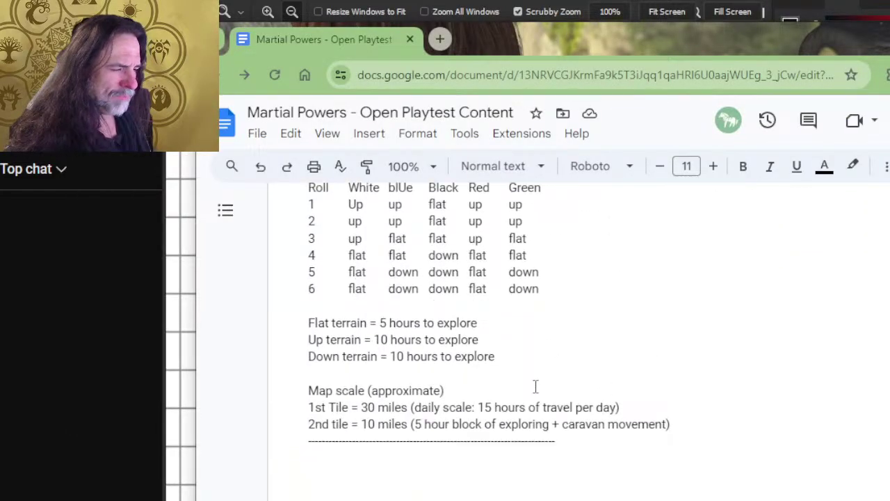
scroll(535, 385, up, 2)
scroll(534, 385, down, 2)
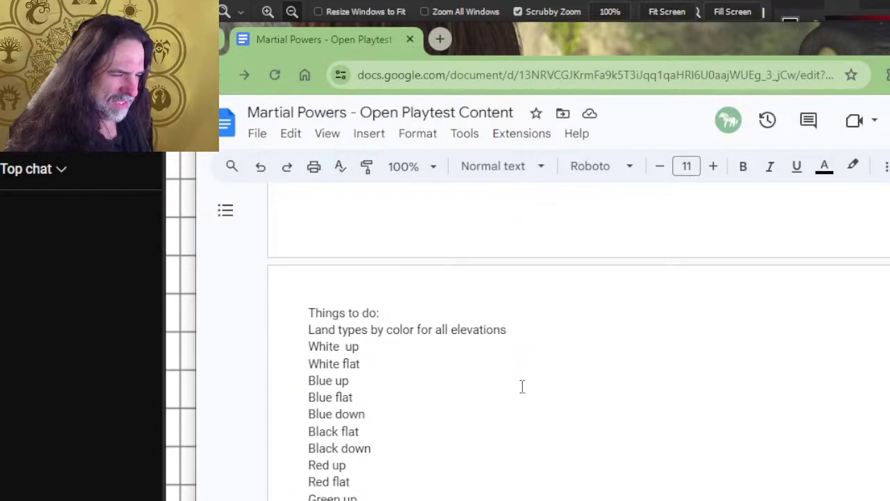
drag(419, 227, 312, 225)
key(BackSpace)
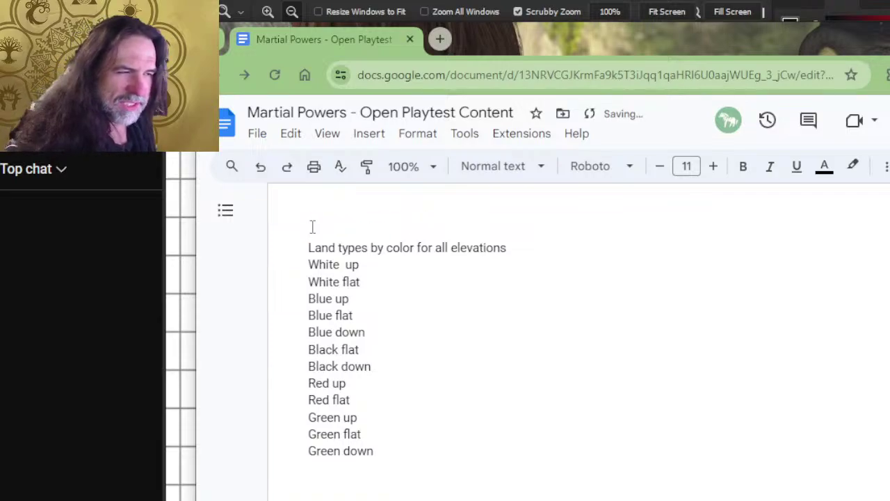
Step down through the list to Green down and back up to White flat
key(Down)
key(Down)
key(Down)
key(Down)
key(Down)
key(Down)
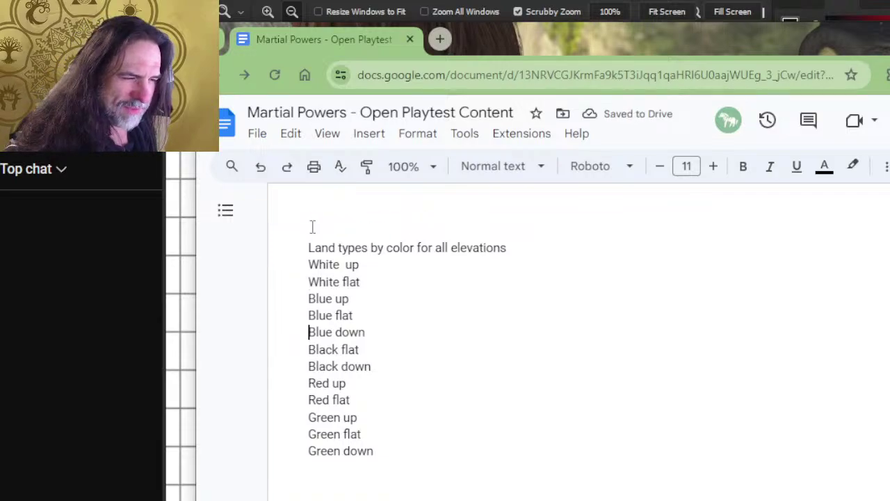
key(Down)
key(Down)
key(Down)
key(Down)
key(Down)
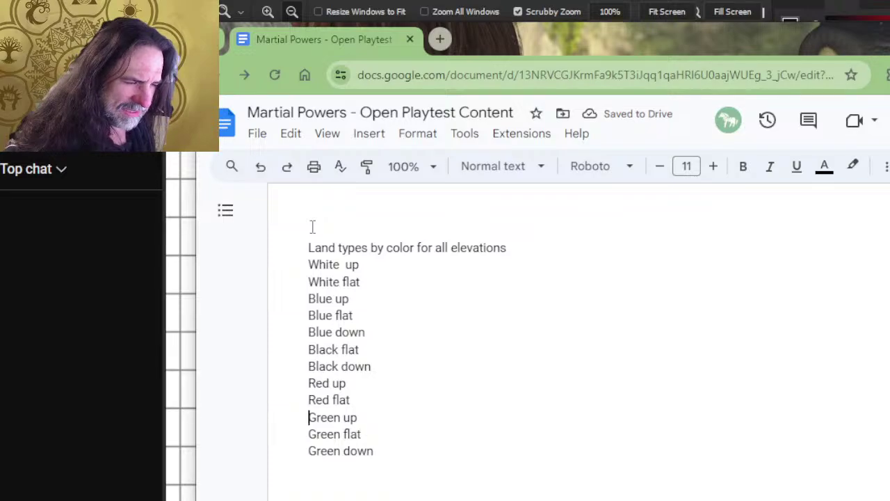
key(Down)
key(Down)
key(Up)
key(Up)
key(Up)
key(Up)
key(Up)
key(Up)
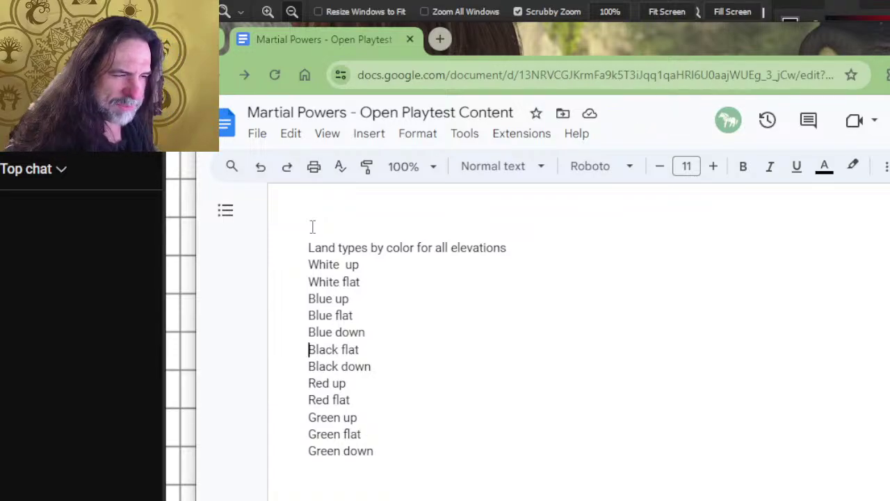
key(Up)
key(Up)
key(Up)
key(Up)
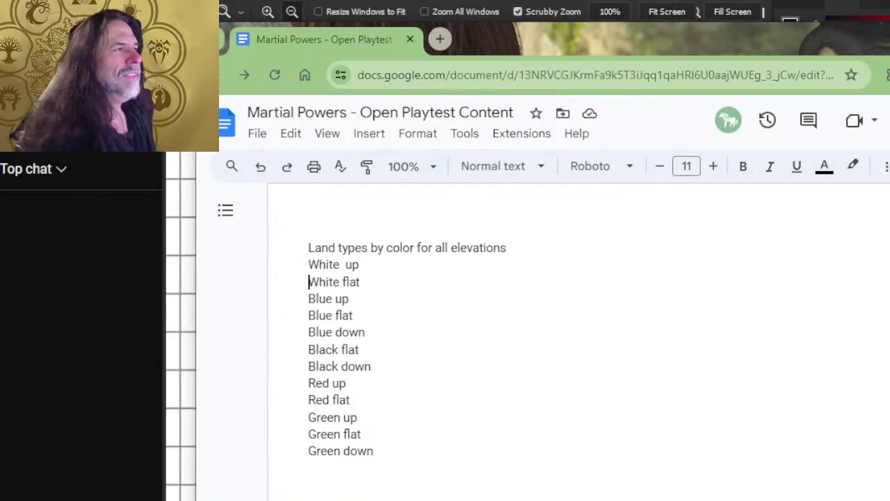
key(alt+Tab)
key(alt+Tab)
In the Land results, scroll past Forest and Golgari Rot Farm to the Island card
scroll(106, 494, down, 2)
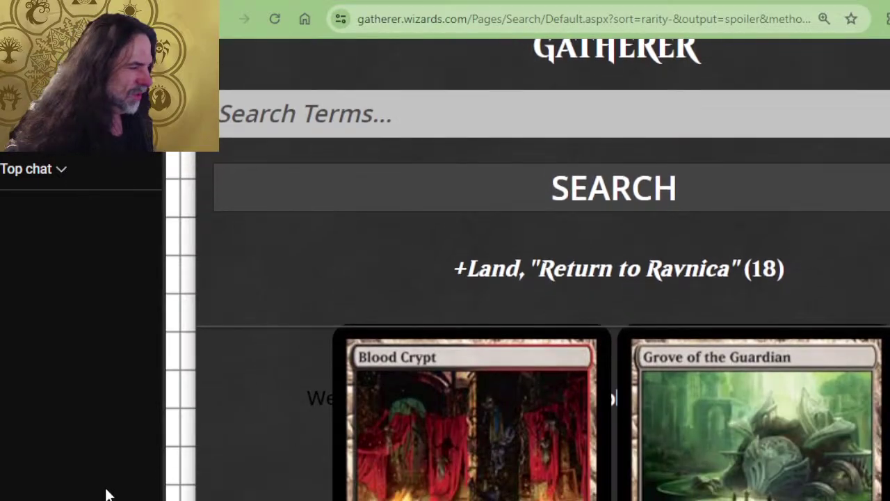
scroll(600, 294, up, 2)
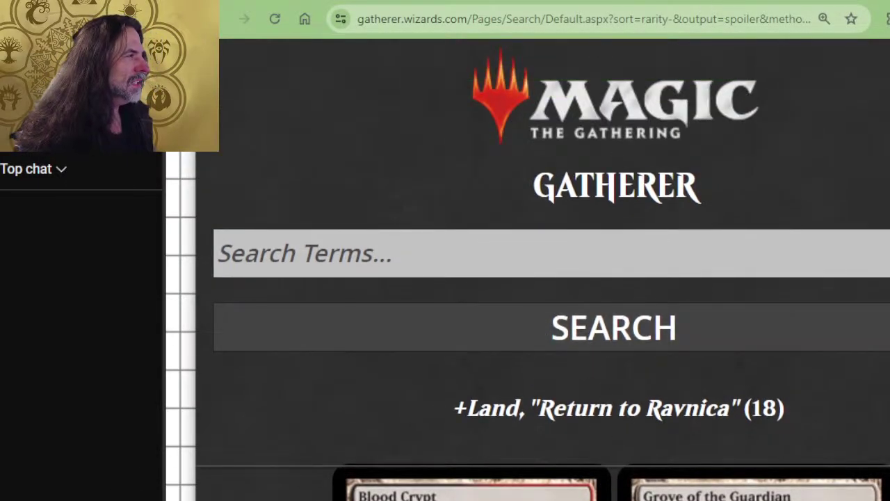
click(582, 3)
scroll(646, 213, down, 2)
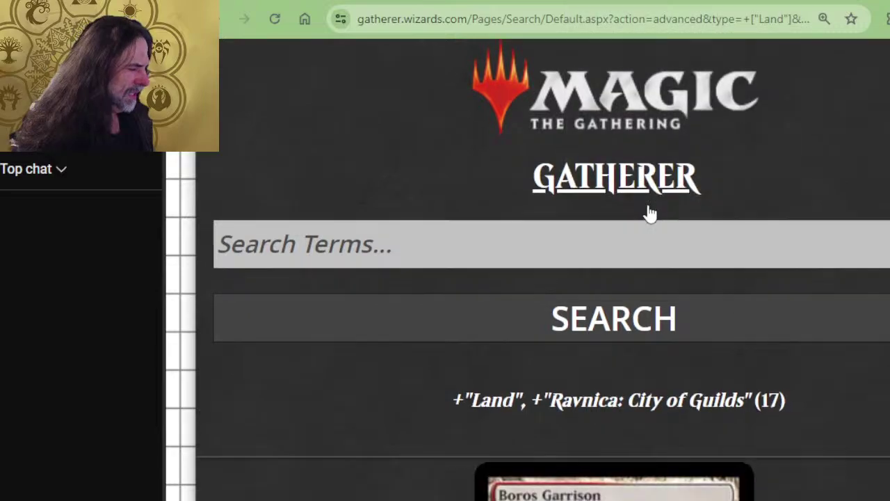
scroll(708, 250, down, 2)
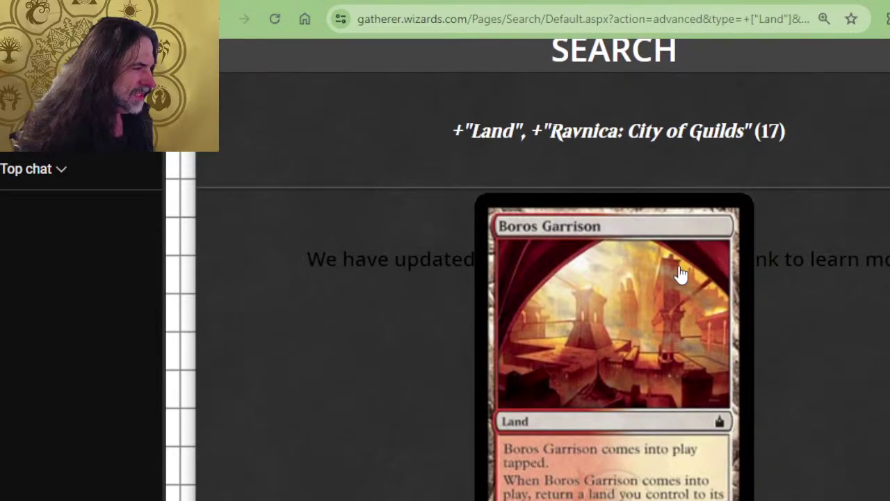
scroll(701, 288, down, 2)
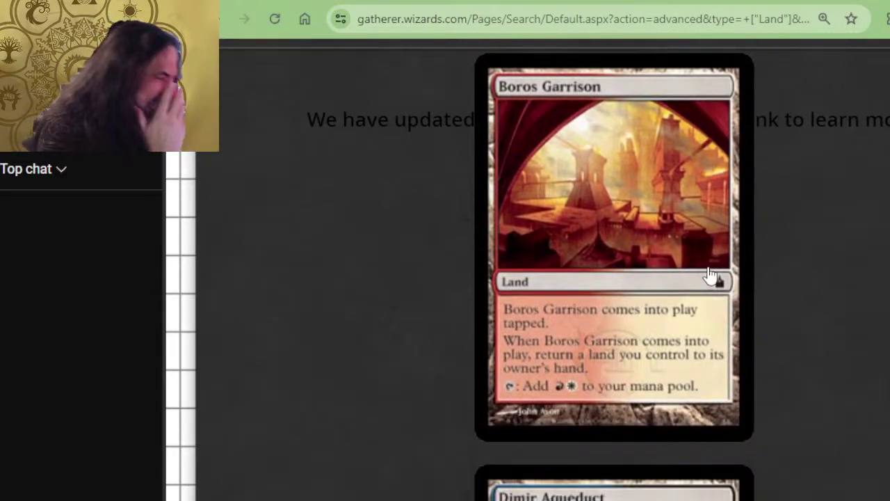
scroll(711, 327, down, 2)
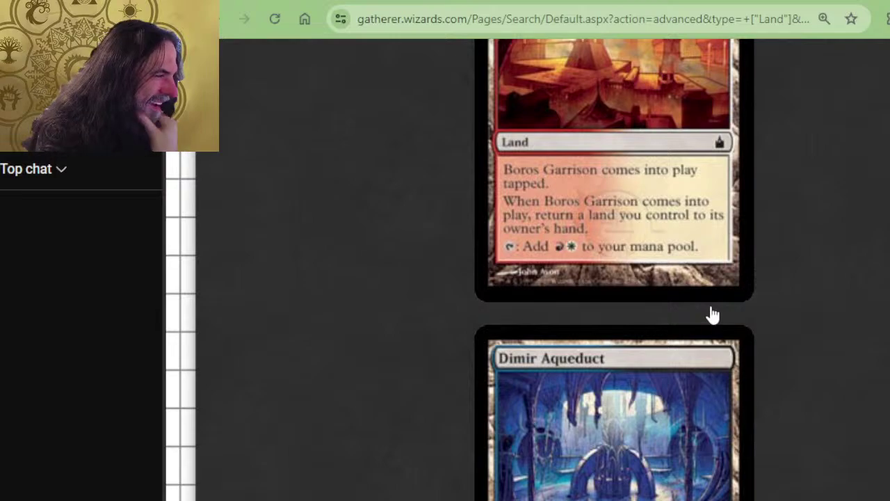
scroll(708, 310, down, 2)
scroll(672, 312, down, 4)
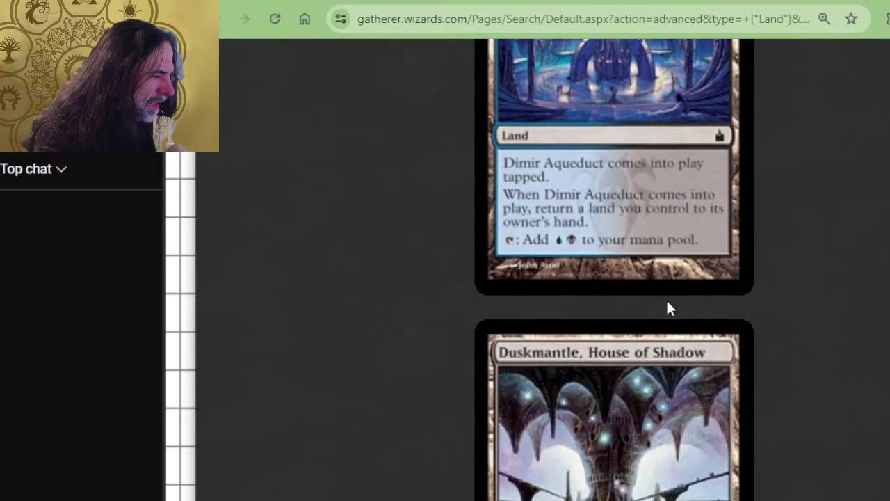
scroll(642, 254, down, 2)
scroll(644, 278, down, 6)
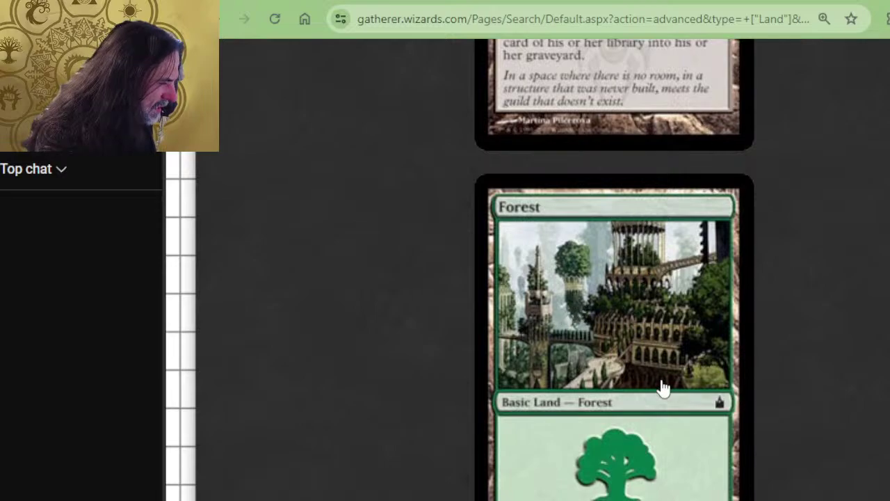
scroll(645, 335, down, 1)
scroll(644, 335, down, 4)
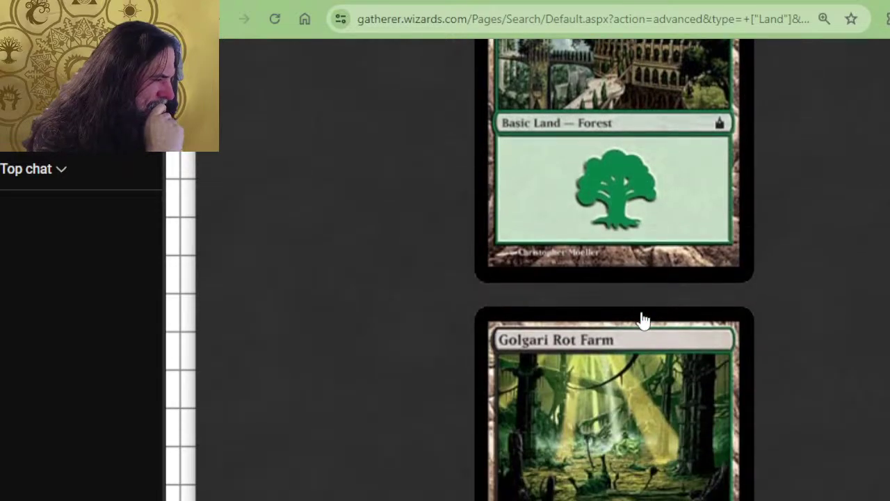
scroll(642, 316, down, 2)
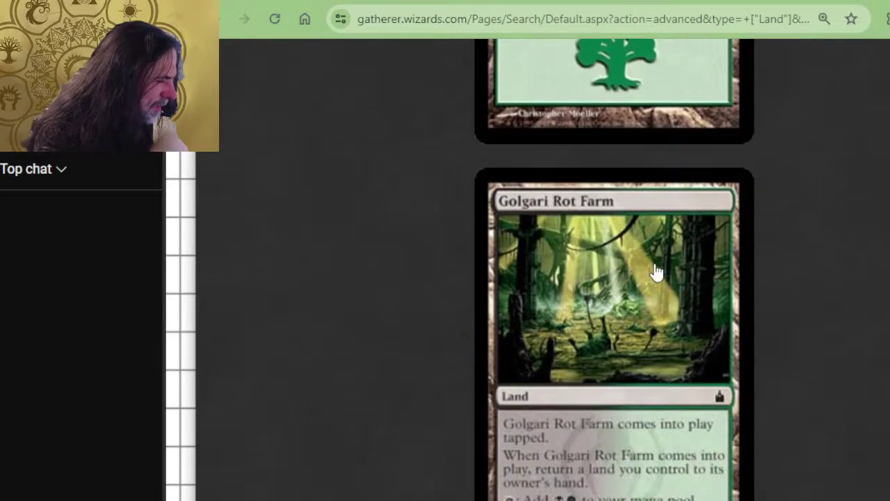
scroll(656, 271, down, 5)
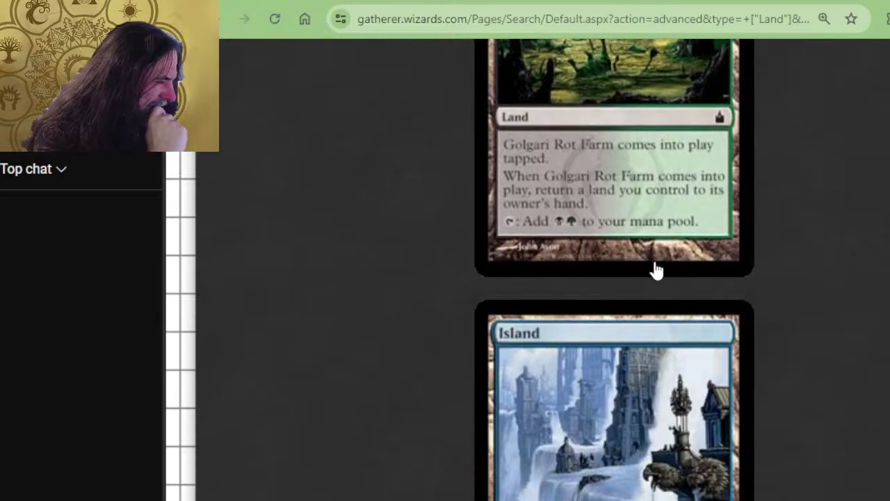
scroll(656, 268, down, 1)
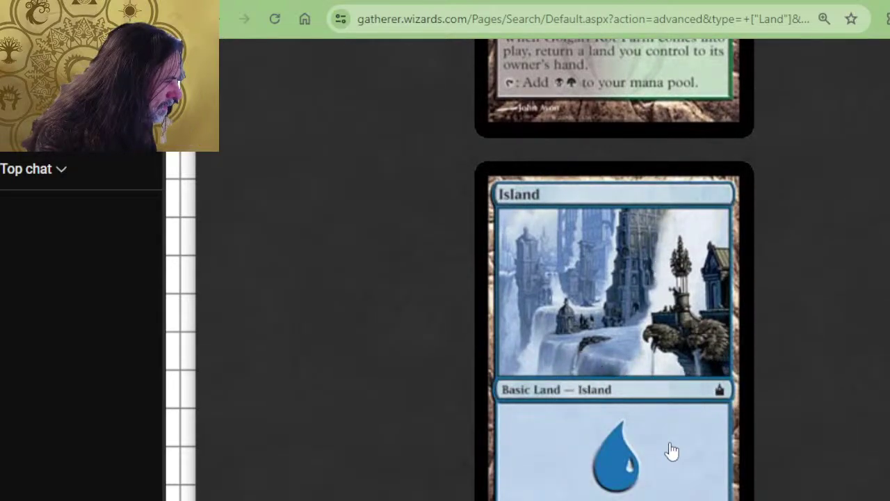
Open the Island card's details page from its image
right_click(643, 334)
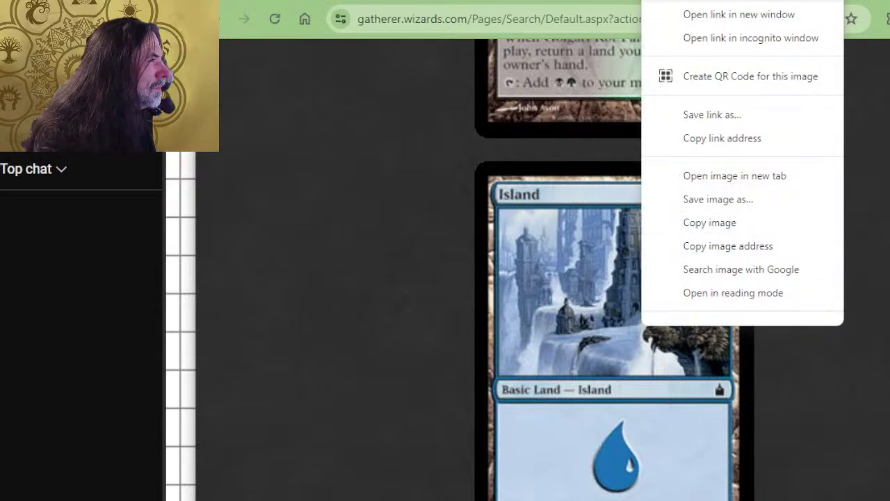
click(625, 376)
click(626, 377)
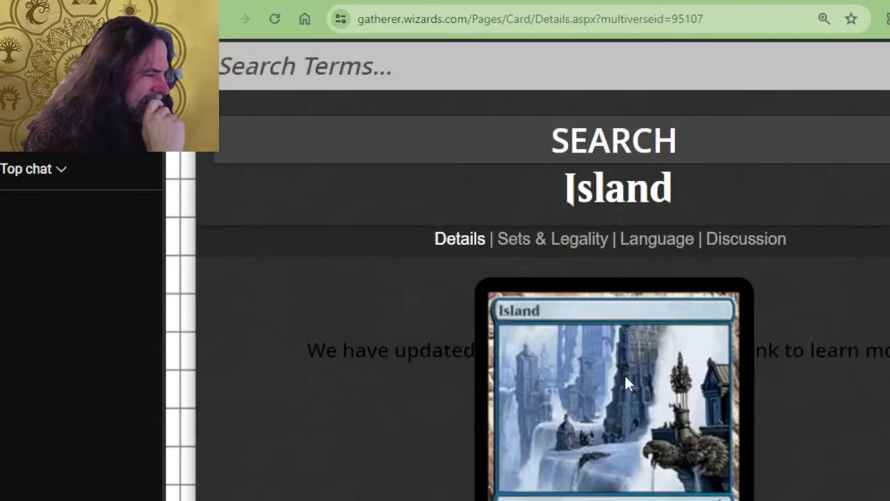
scroll(626, 380, down, 1)
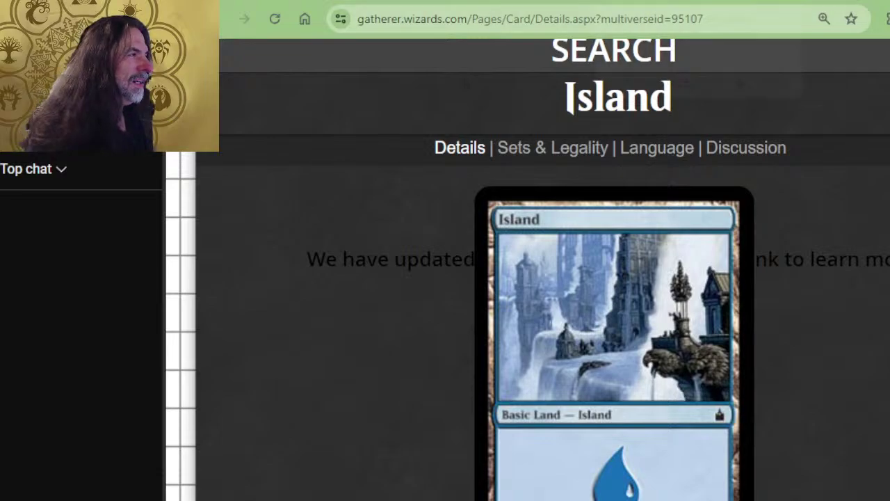
Add an indented line under Blue flat reading 'Level water with structures rising from it'
key(alt+Tab)
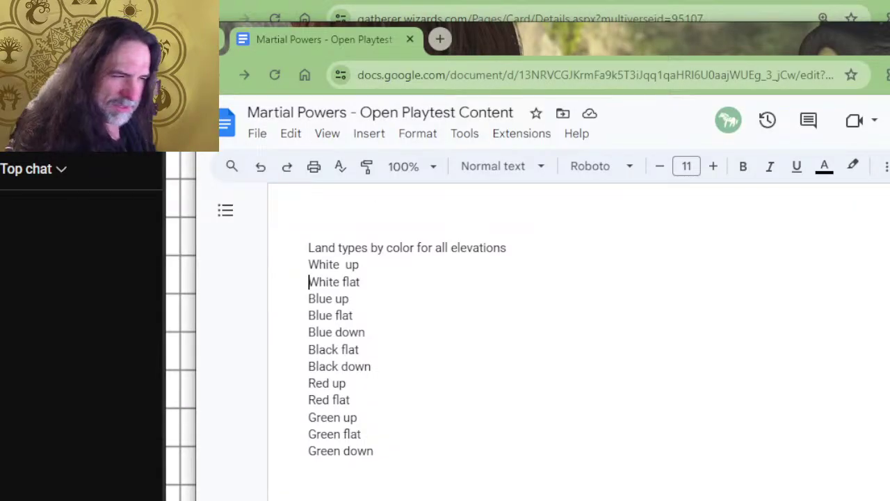
click(309, 315)
key(Down)
key(Return)
key(Up)
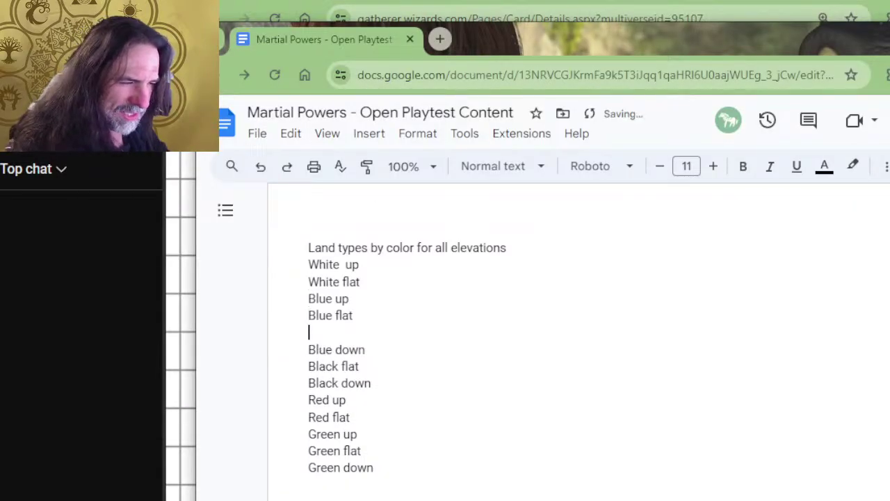
key(Tab)
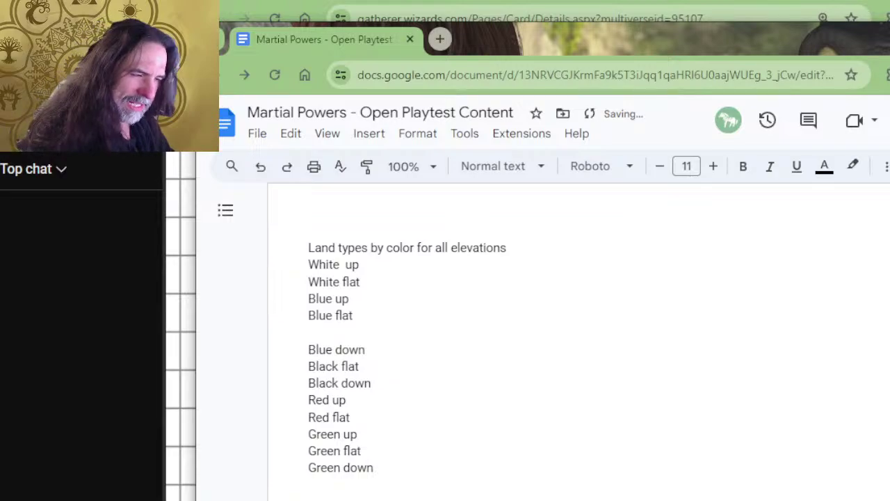
text(Level )
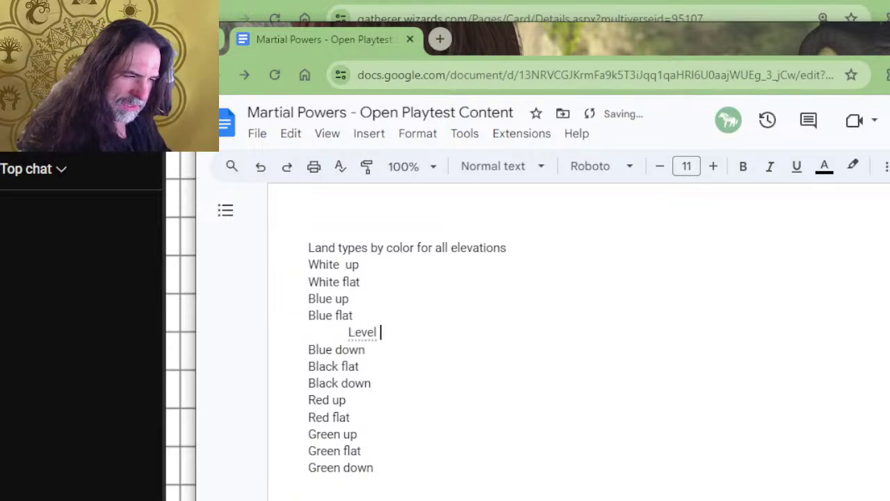
text(water with str)
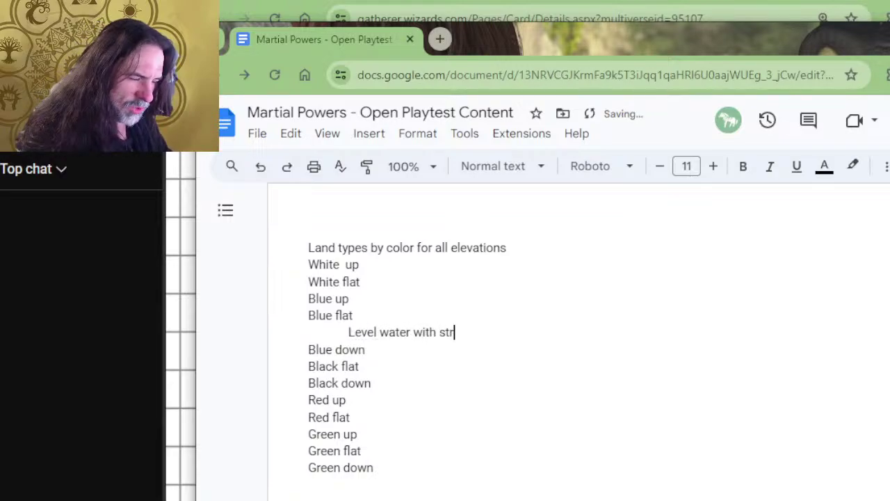
text(uctures r)
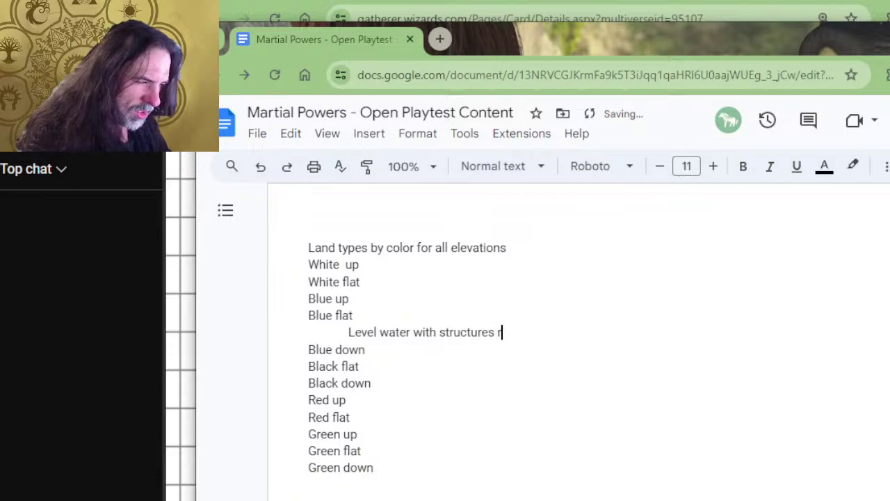
text(ising from)
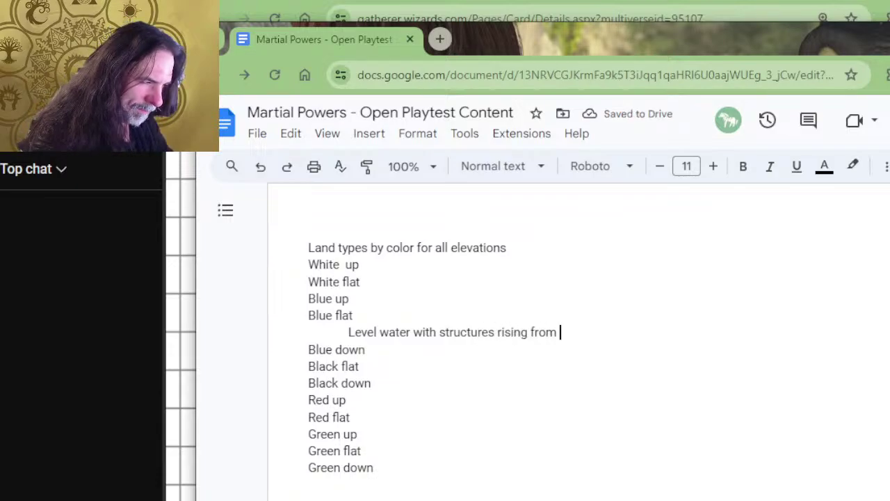
key(BackSpace)
key(BackSpace)
key(BackSpace)
key(BackSpace)
key(BackSpace)
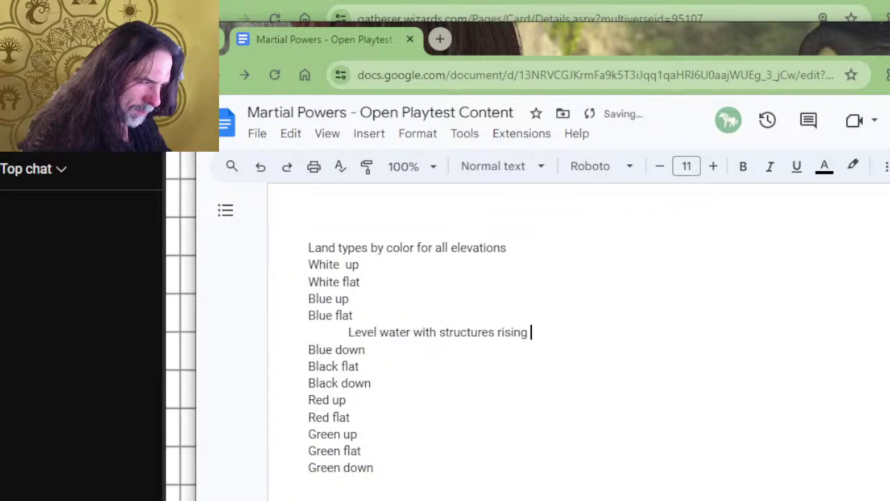
text(from it)
Prefix that description with 'Island - '
key(Home)
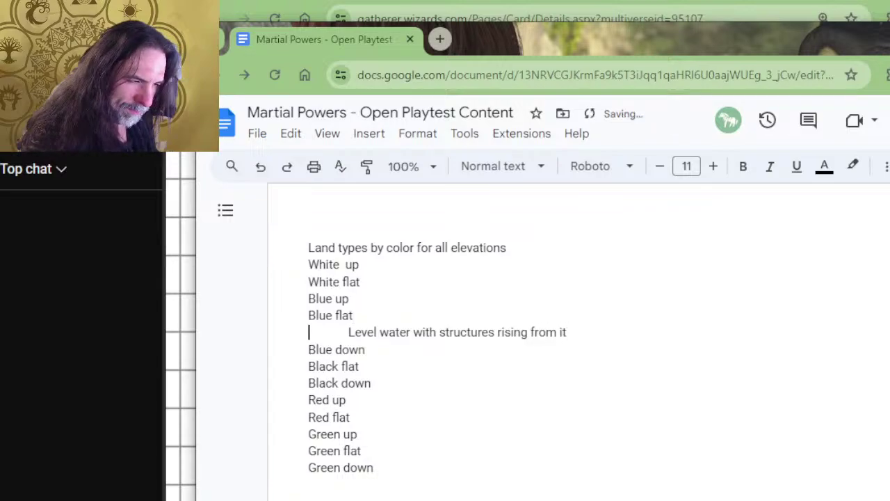
key(Right)
text(Island -)
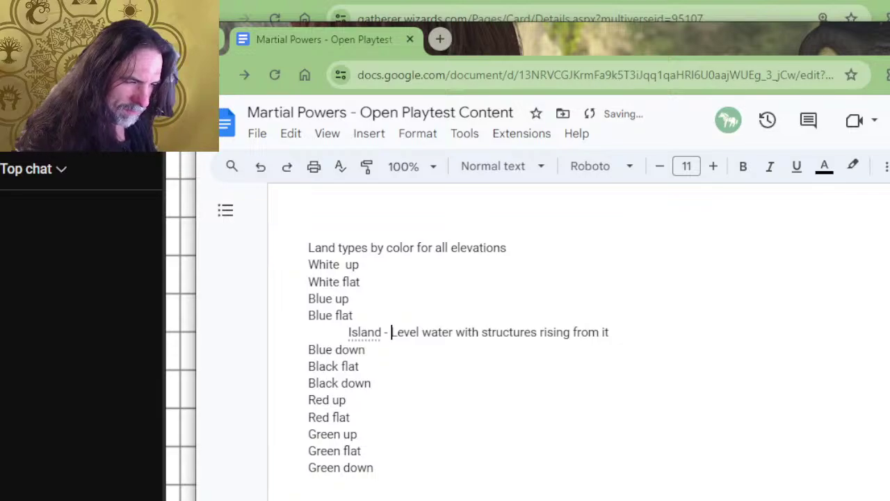
Go from the Island page back to the land search results and scroll to the Mountain card
key(alt+Tab)
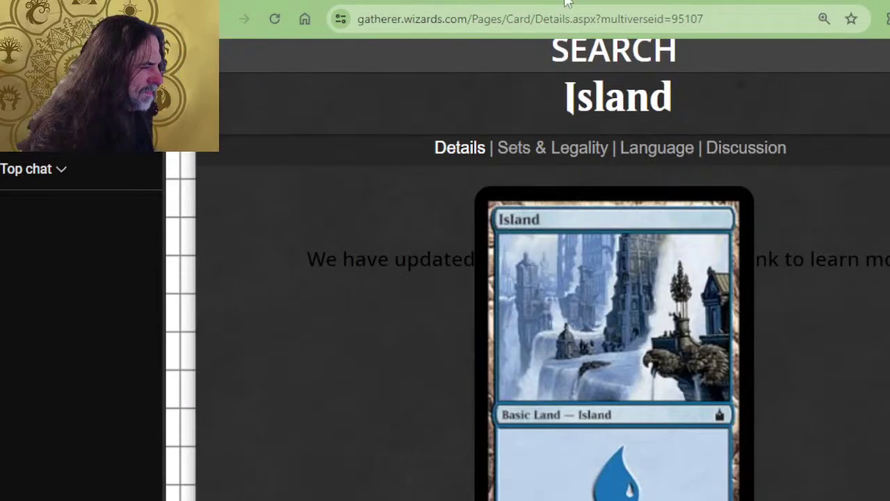
scroll(663, 264, down, 7)
scroll(662, 298, up, 10)
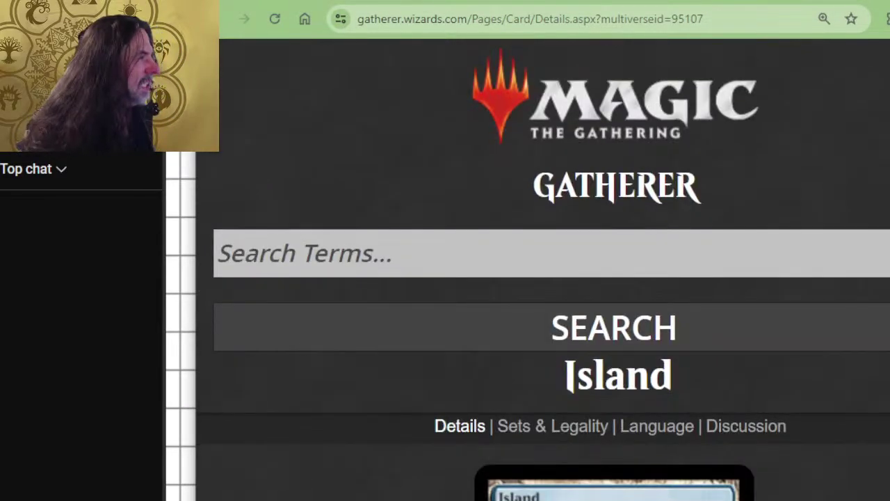
click(590, 3)
scroll(632, 143, down, 4)
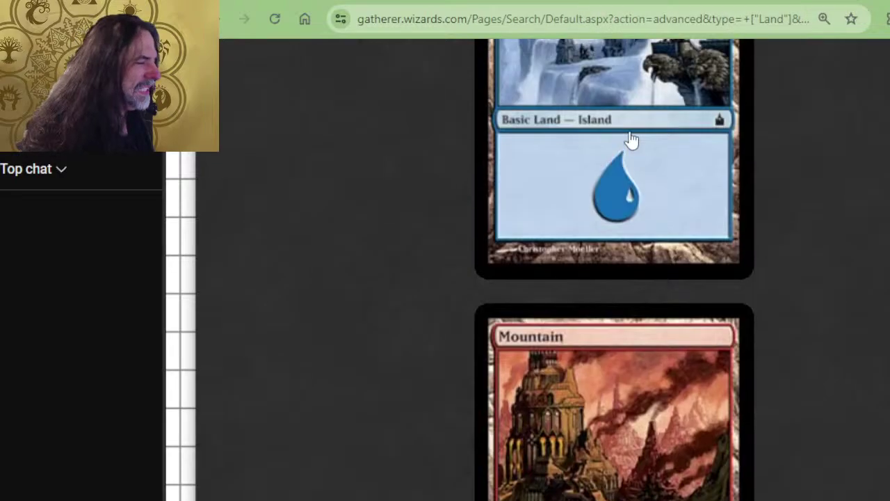
scroll(644, 198, down, 2)
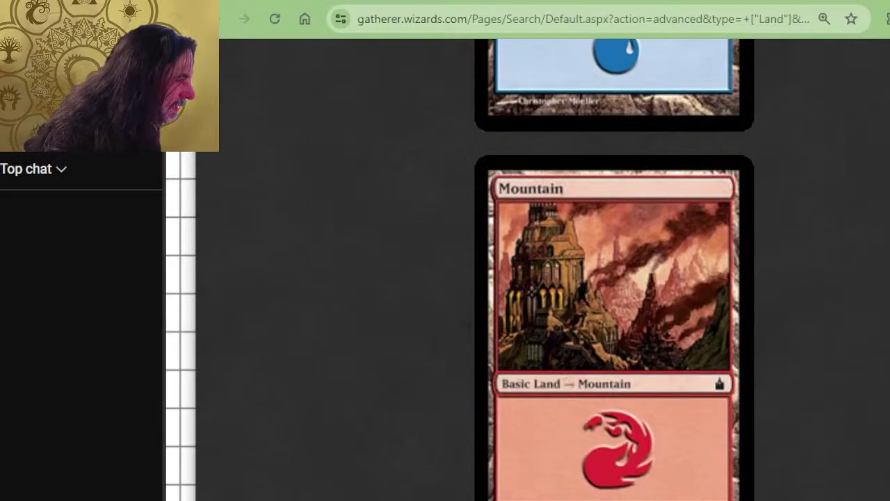
key(alt+Tab)
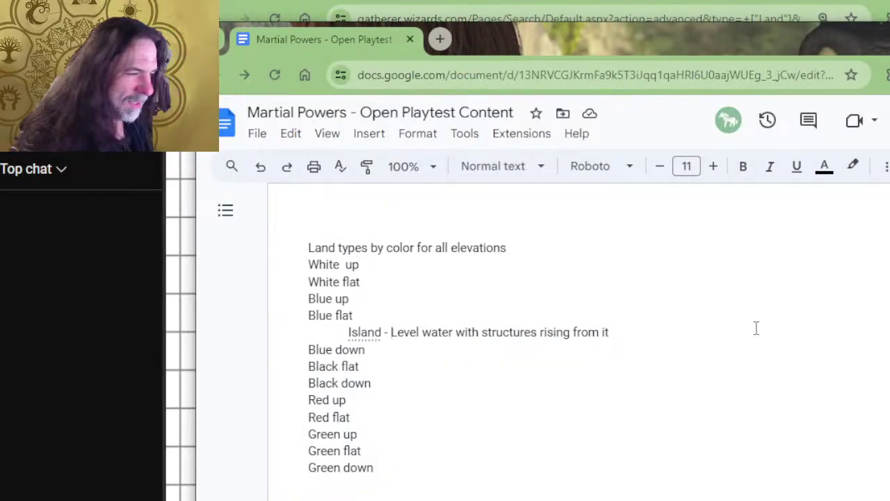
Add the indented note 'mountain - factory towers' beneath Red up, fixing the mistyped words
click(773, 359)
key(Down)
key(Down)
key(Down)
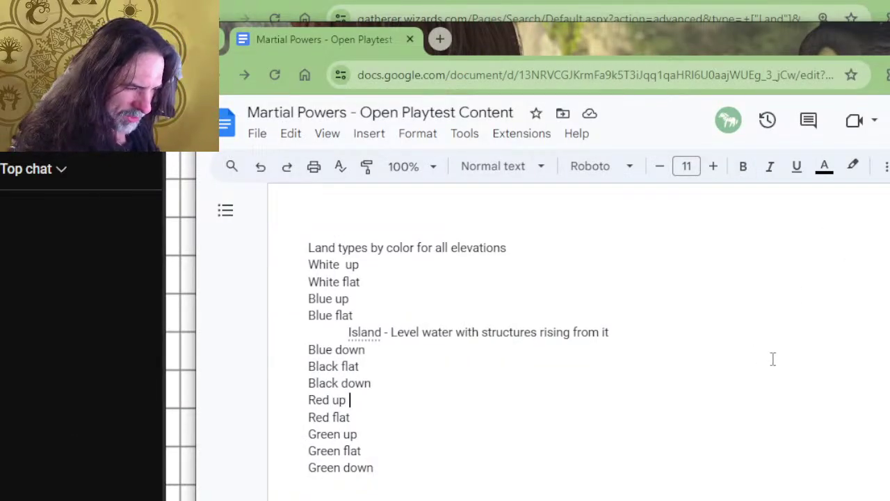
key(Return)
key(Up)
key(Tab)
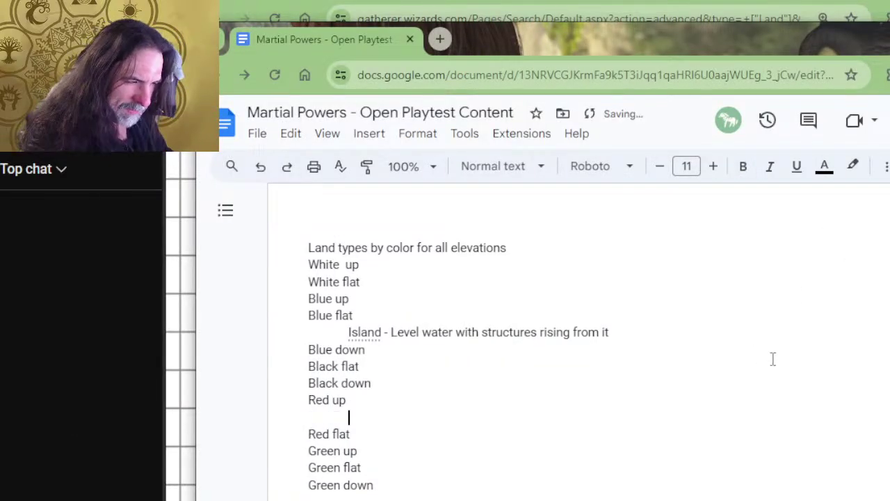
text(mountain - )
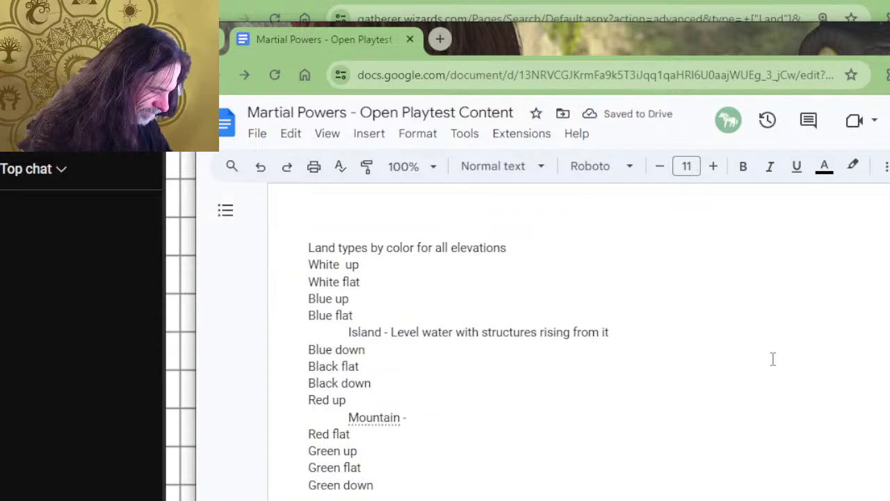
text(towers )
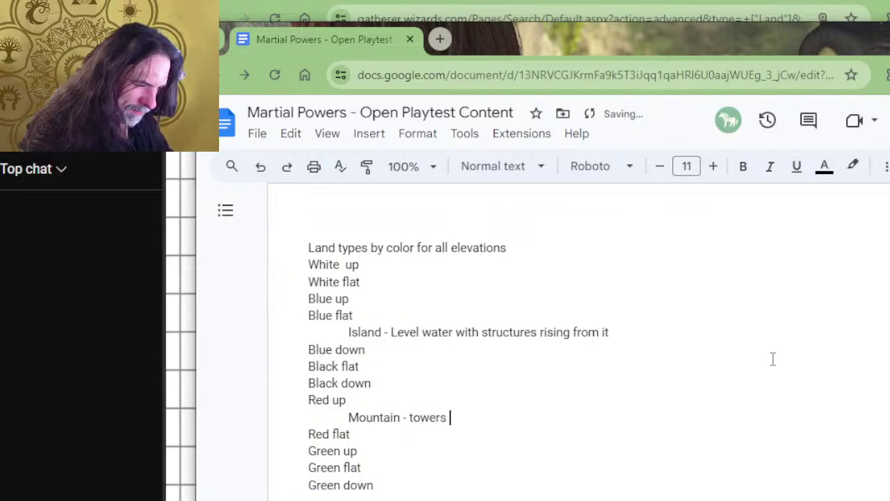
text(and fa)
key(BackSpace)
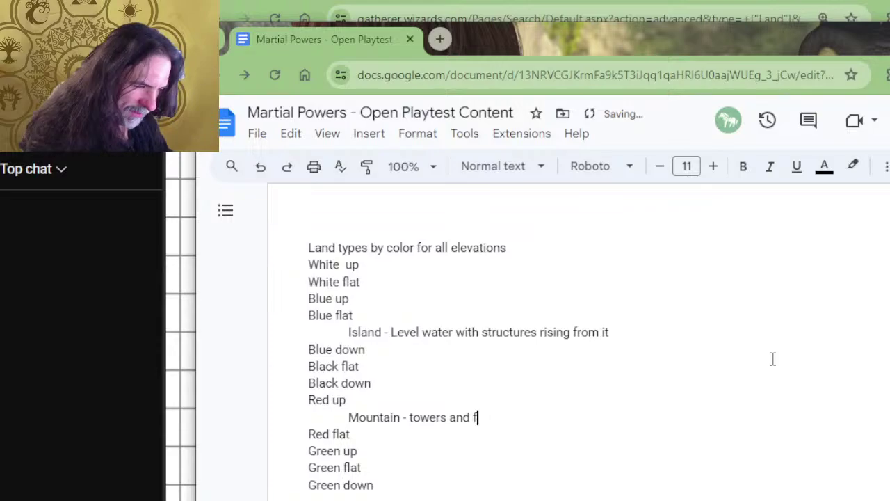
key(BackSpace)
key(BackSpace)
key(BackSpace)
key(BackSpace)
key(BackSpace)
key(BackSpace)
key(BackSpace)
key(BackSpace)
key(BackSpace)
key(BackSpace)
key(BackSpace)
key(BackSpace)
text(factor)
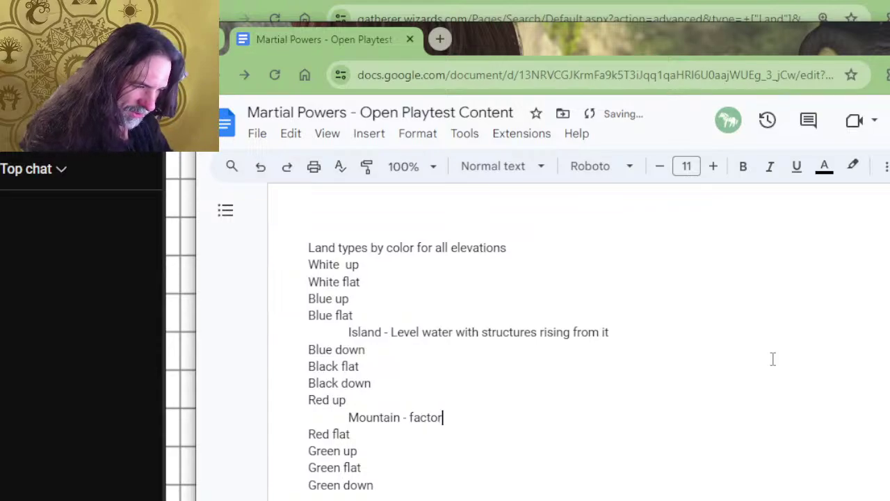
text(y towers)
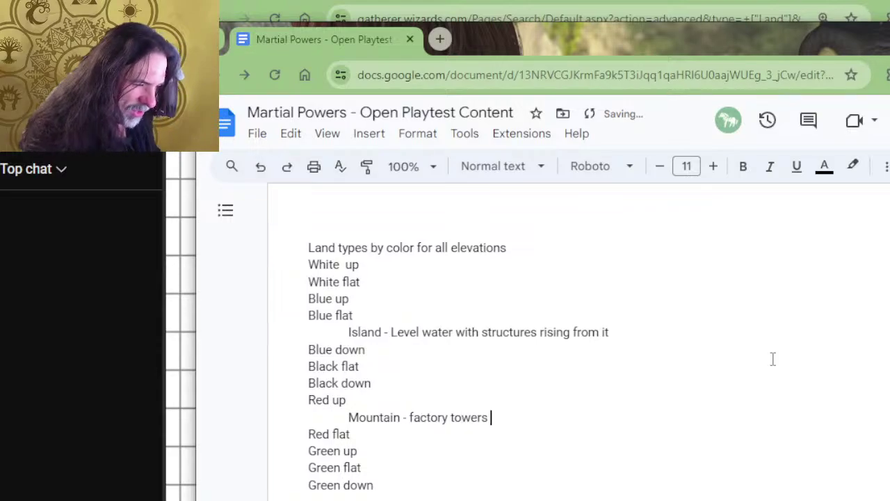
key(BackSpace)
key(alt+Tab)
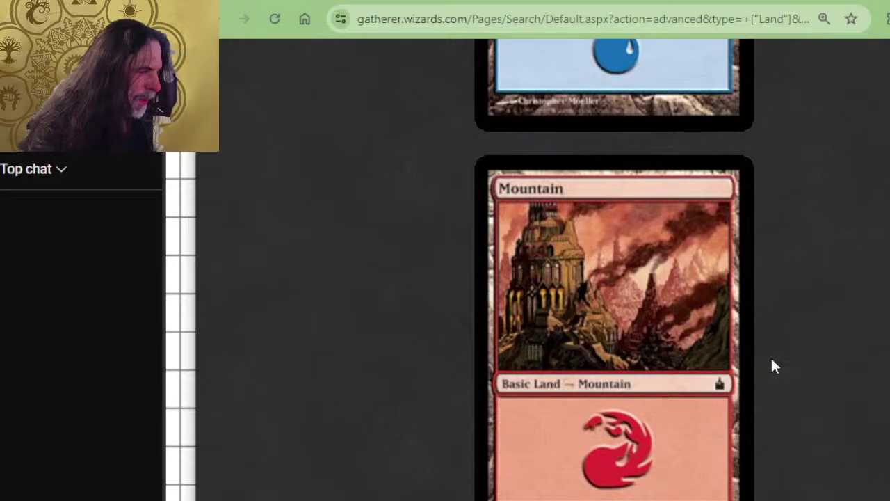
Scroll Gatherer's land results past Mountain to Overgrown Tomb's rules text
scroll(766, 389, down, 4)
scroll(786, 334, down, 2)
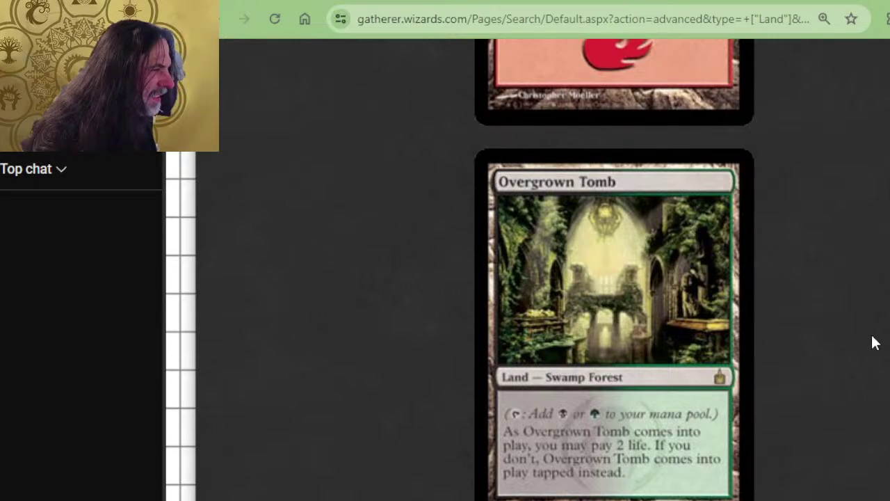
key(alt+Tab)
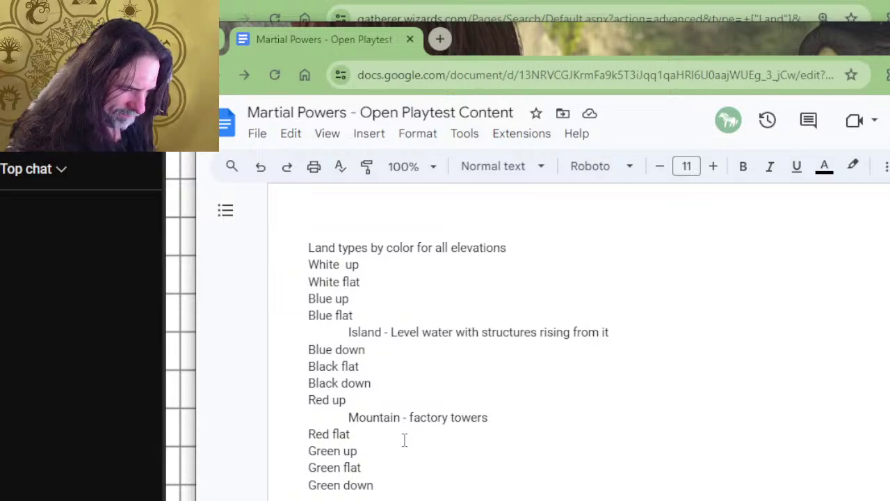
Add an indented 'Overgrown tomb' note on a new line under Black down
click(397, 435)
scroll(398, 432, down, 2)
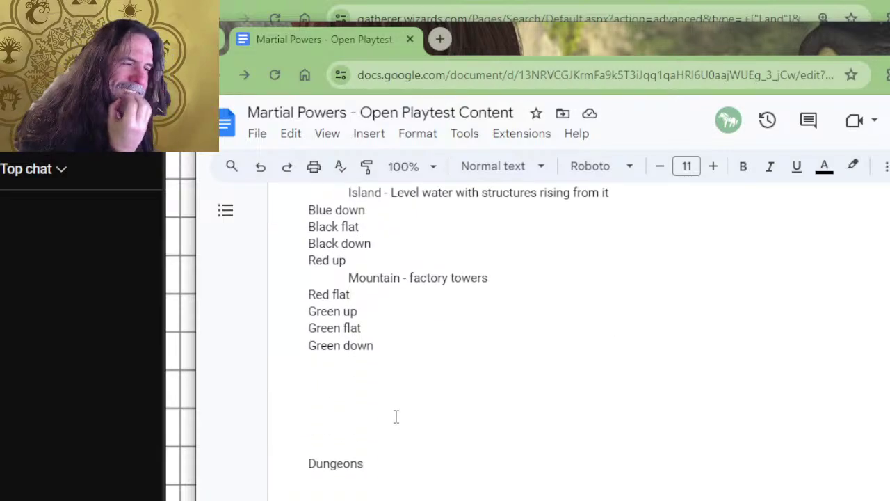
click(388, 371)
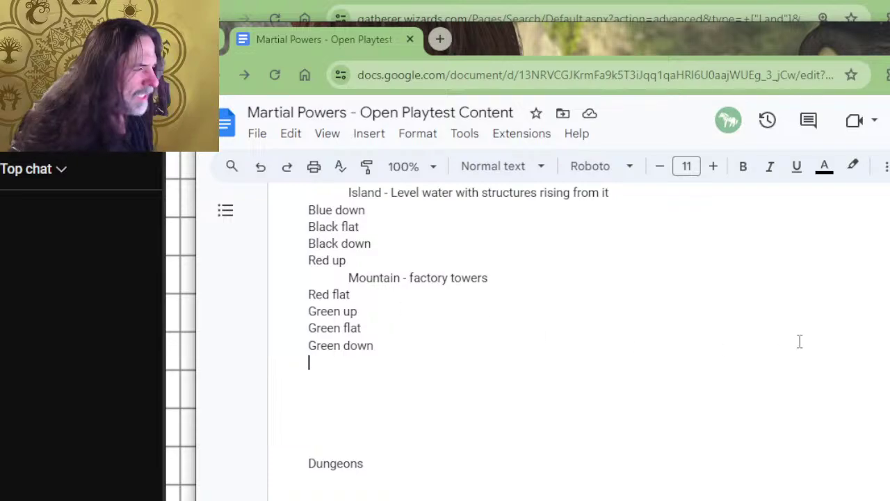
key(alt+Tab)
key(alt+Tab)
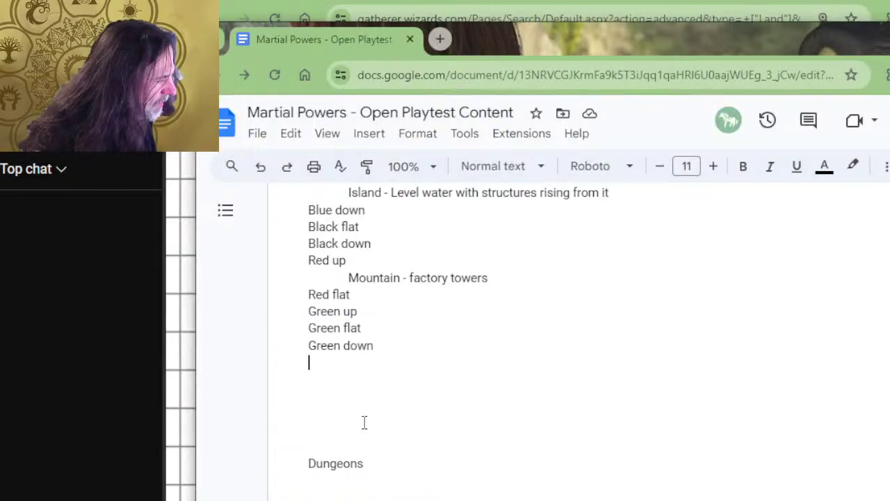
scroll(446, 365, up, 3)
click(420, 368)
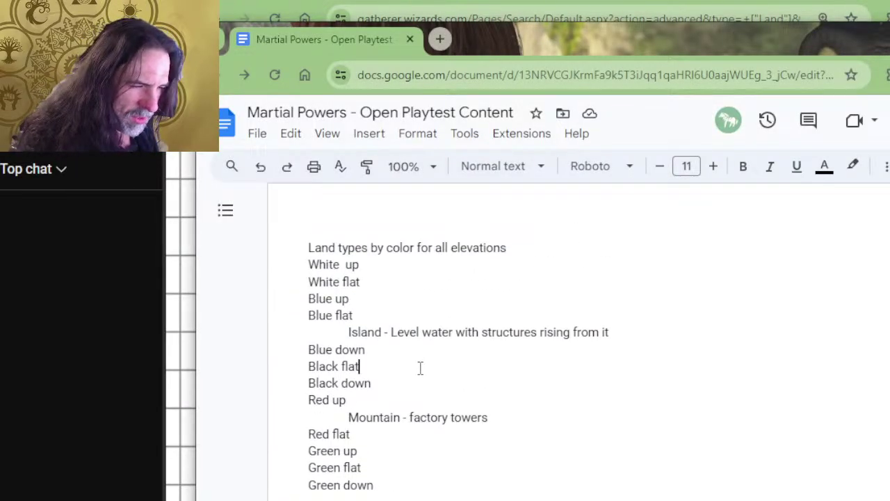
key(Down)
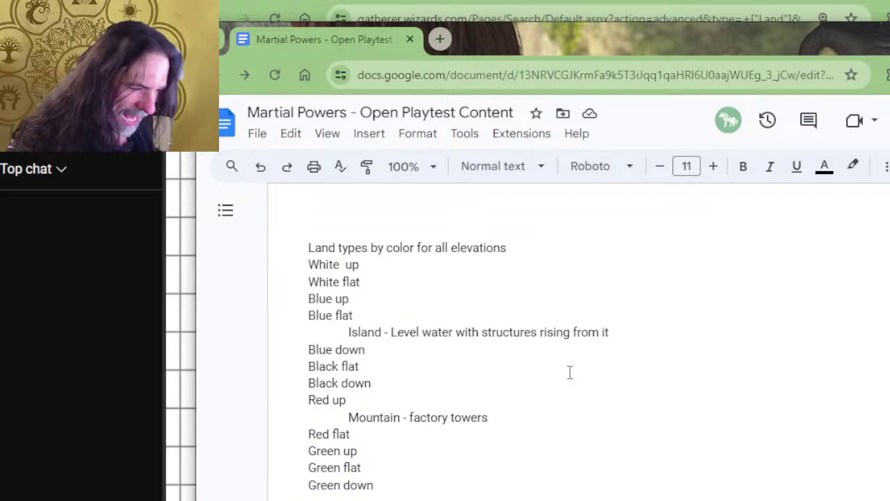
key(Return)
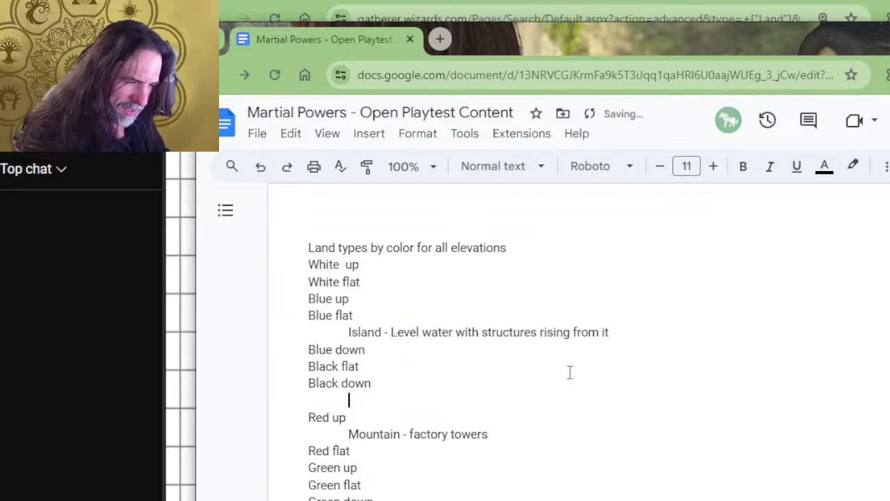
key(alt+Tab)
key(alt+Tab)
key(Tab)
text(Overgrown t)
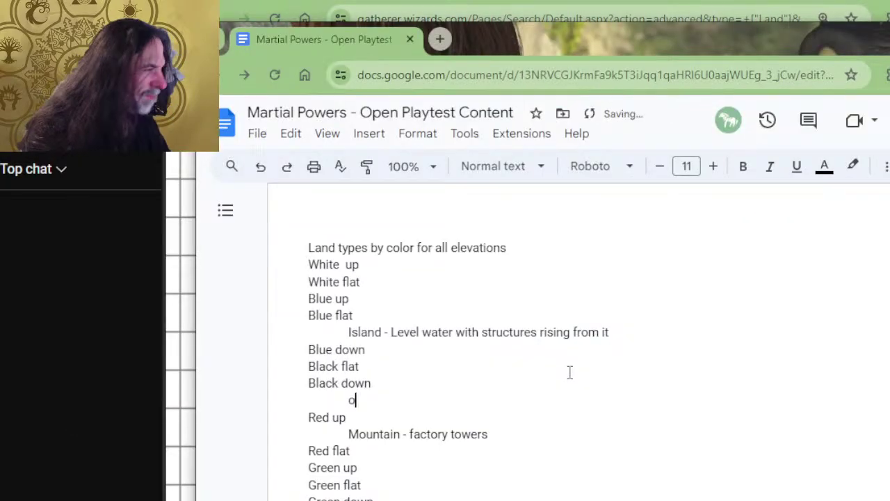
text(omb)
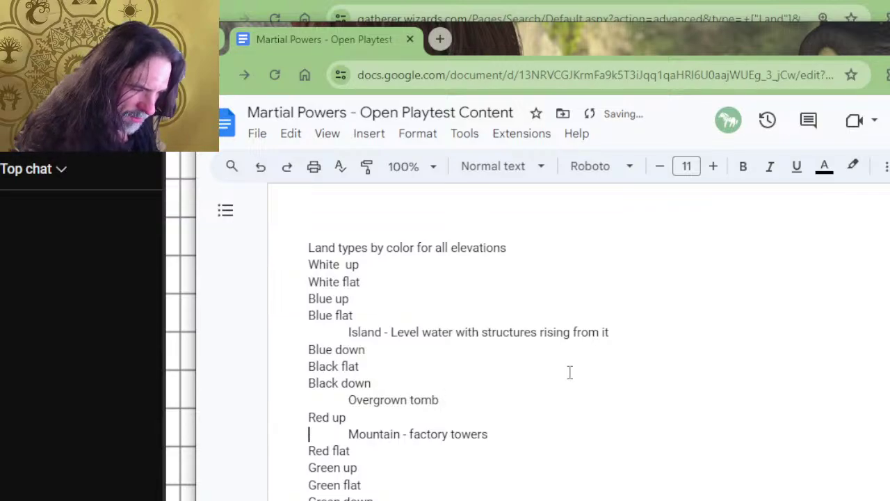
Start a new note line beneath Green down for Overgrown tomb
key(Down)
key(Down)
key(Return)
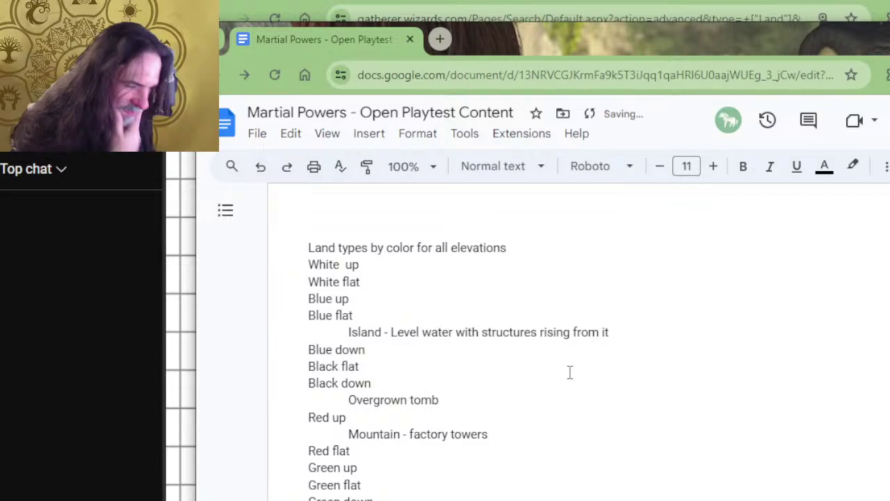
scroll(569, 372, down, 2)
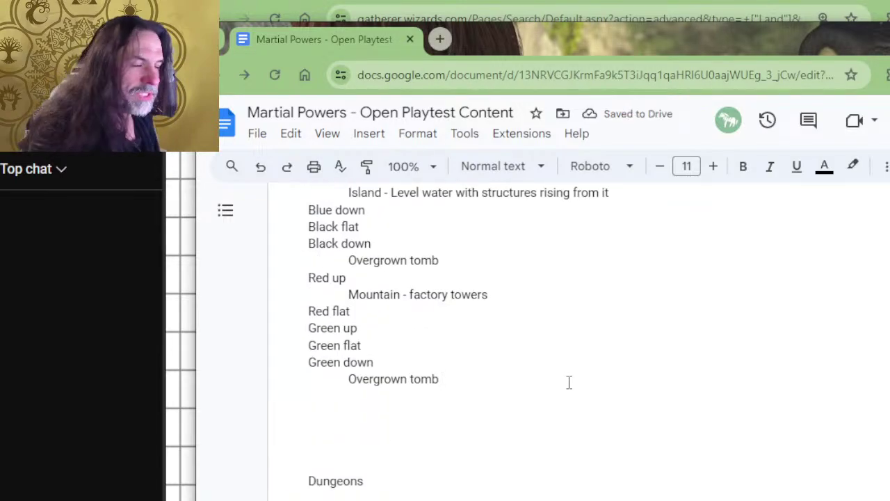
key(alt+Tab)
Review the Boros Garrison card in the Gatherer results, then return to the playtest document
scroll(576, 378, up, 10)
scroll(576, 377, up, 10)
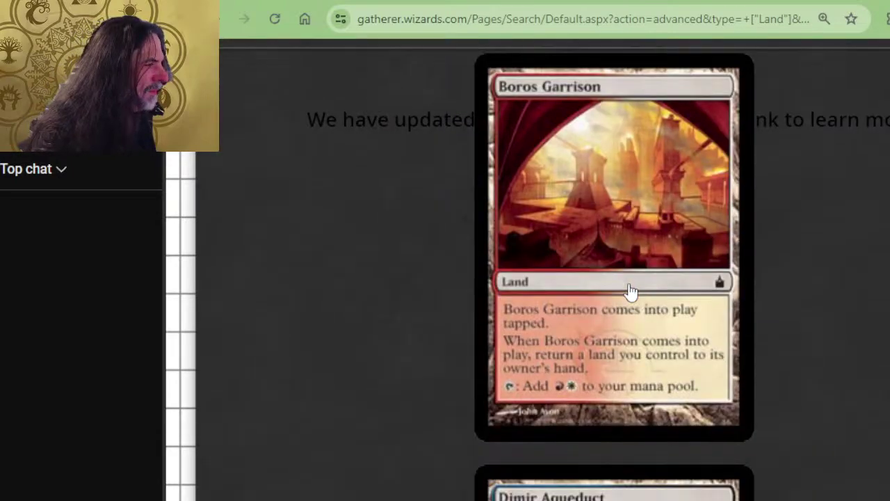
scroll(630, 291, up, 2)
scroll(630, 291, down, 2)
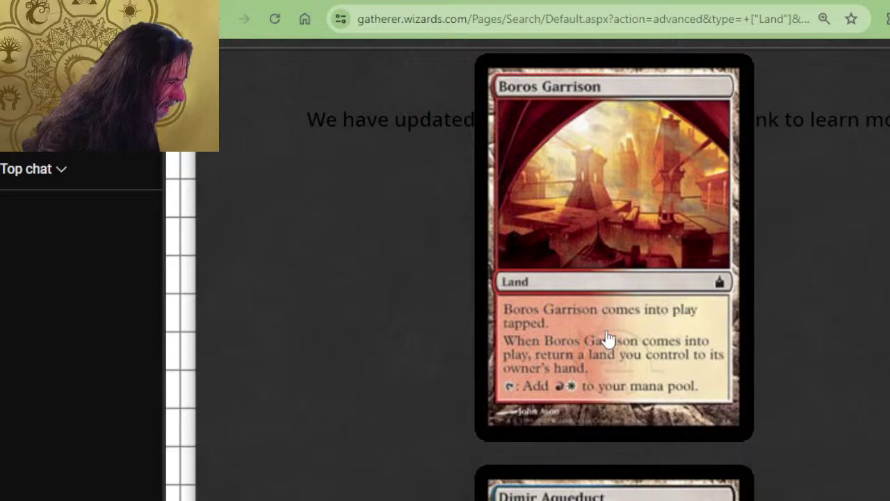
key(alt+Tab)
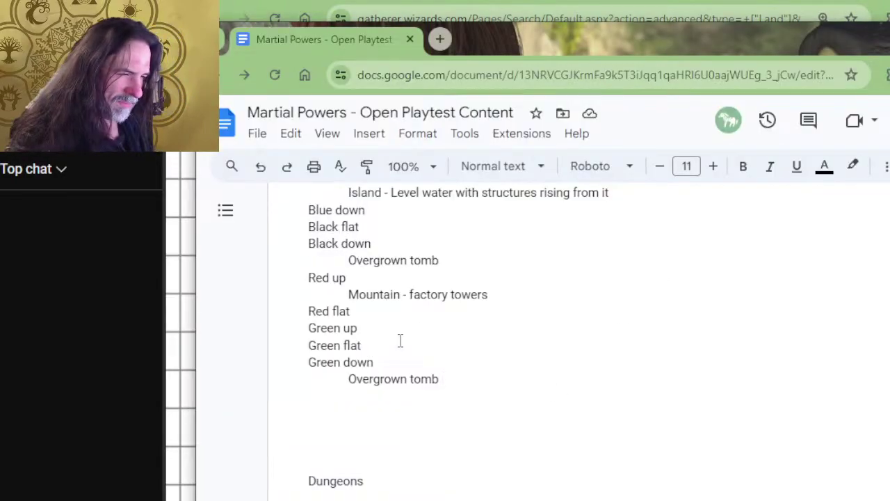
Add a 'boros garroison' line under the Mountain line
key(alt+Tab)
key(alt+Tab)
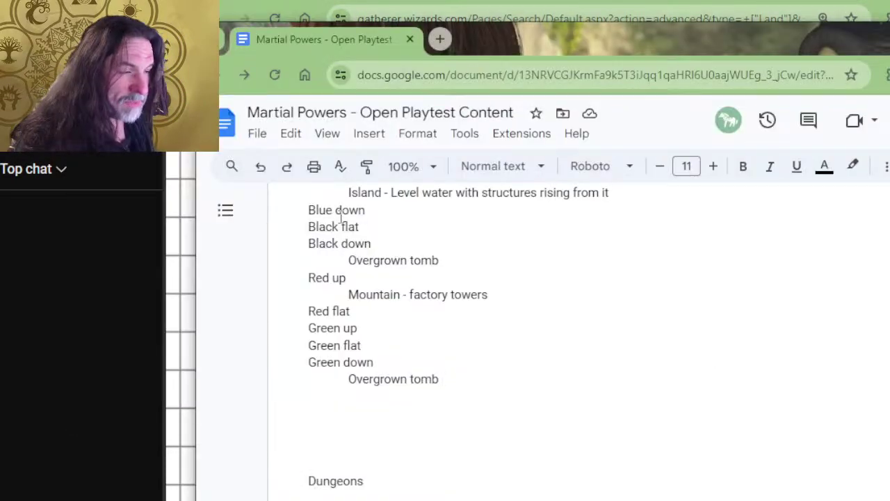
scroll(449, 281, up, 2)
scroll(438, 302, down, 2)
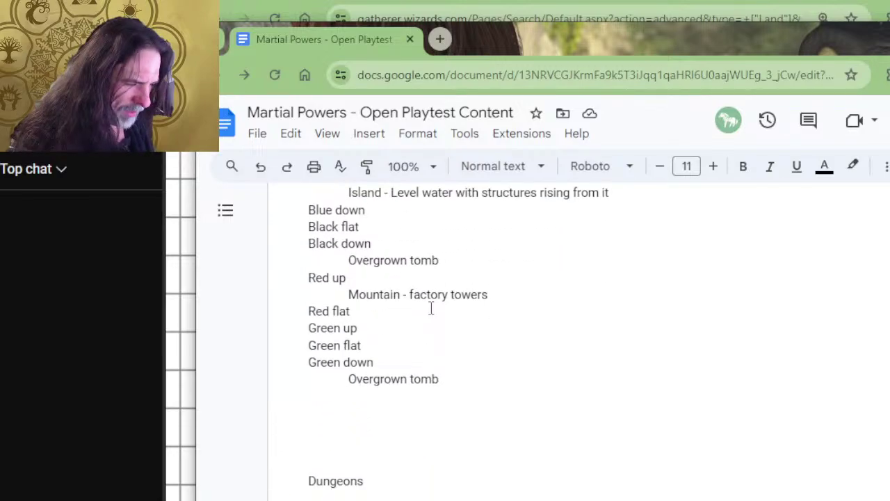
click(506, 295)
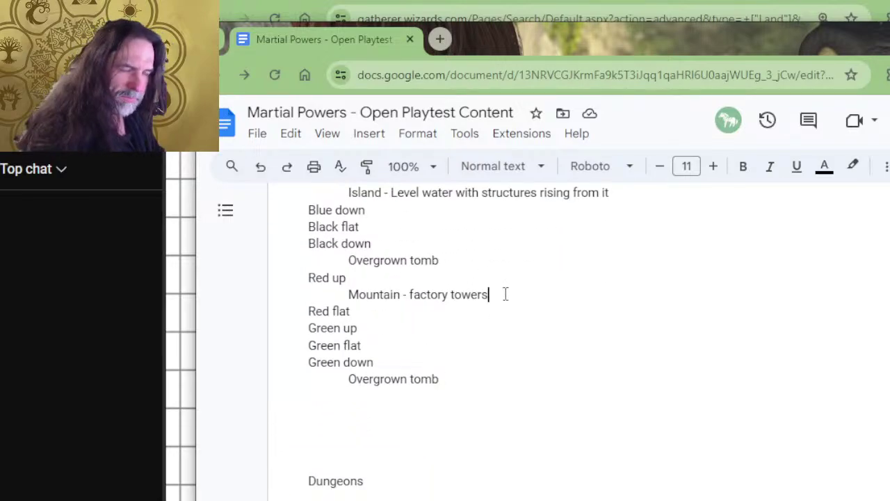
key(Return)
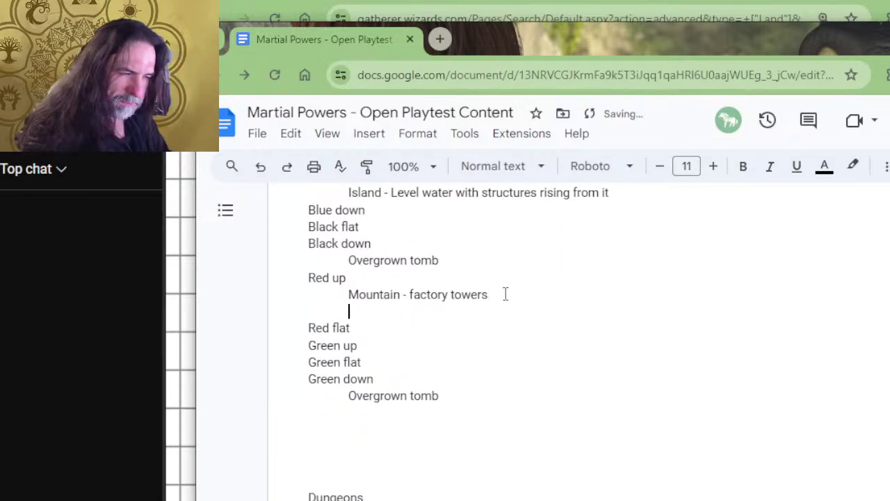
text(boros garro)
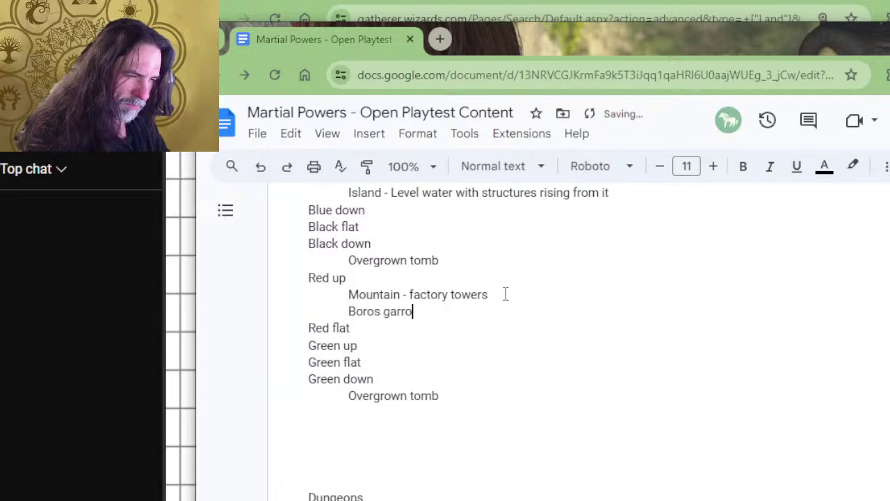
key(BackSpace)
text(ison)
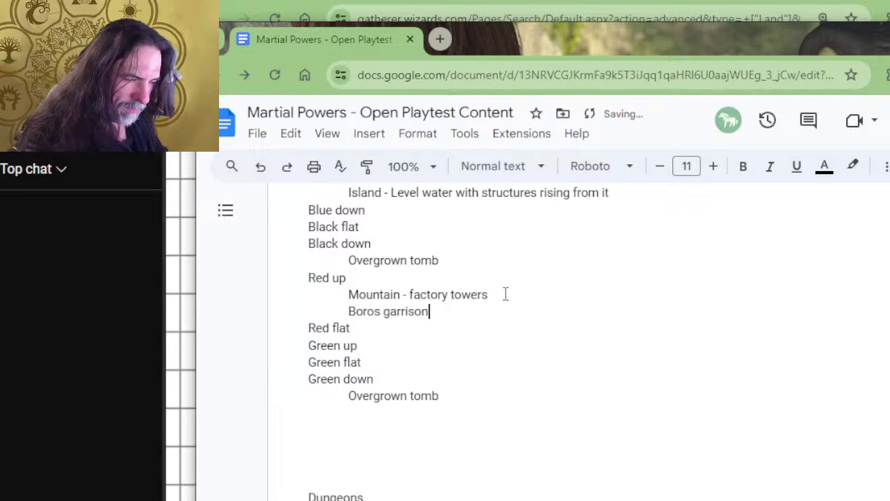
Add an indented 'Boros garrison' note under White flat
scroll(501, 445, down, 3)
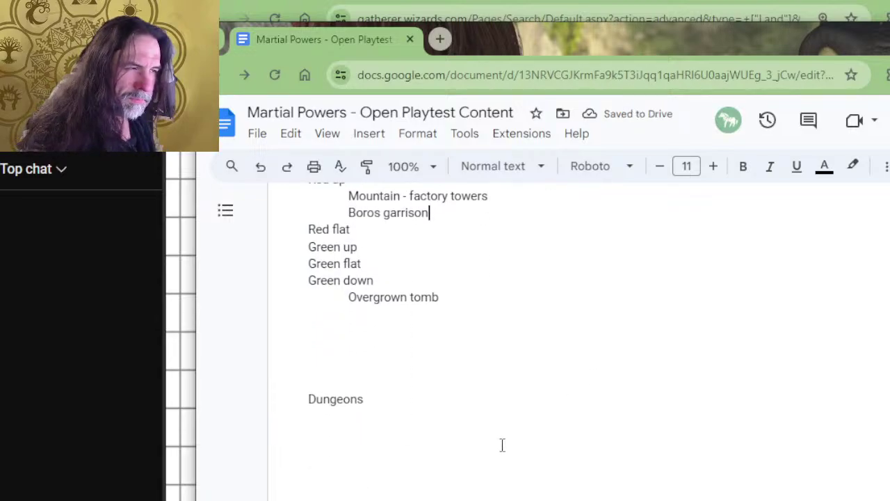
scroll(501, 446, up, 5)
scroll(389, 358, down, 4)
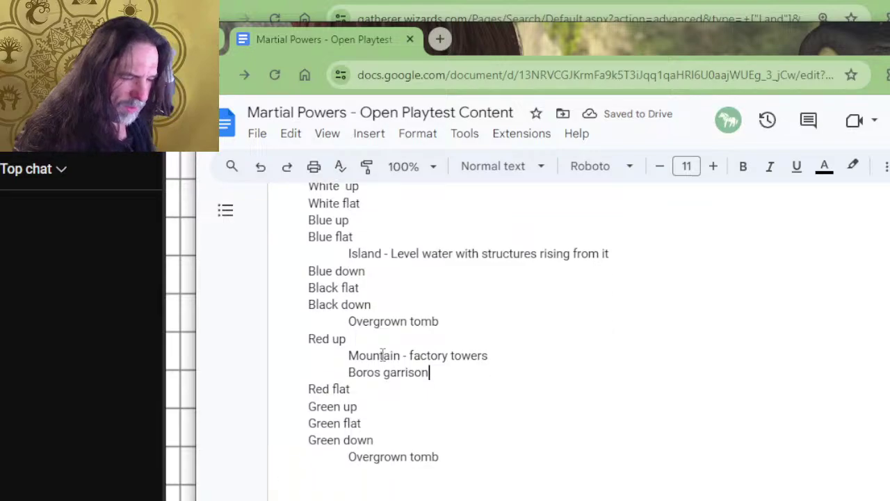
scroll(421, 340, up, 4)
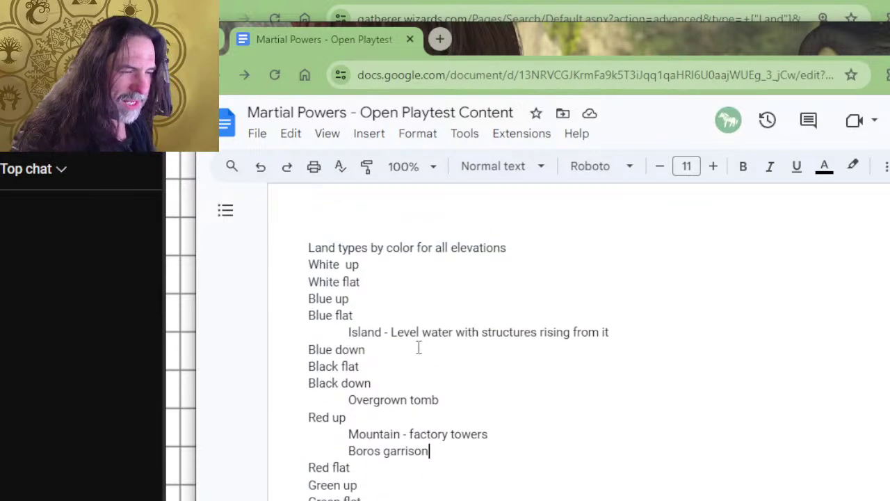
click(403, 281)
key(Return)
key(Tab)
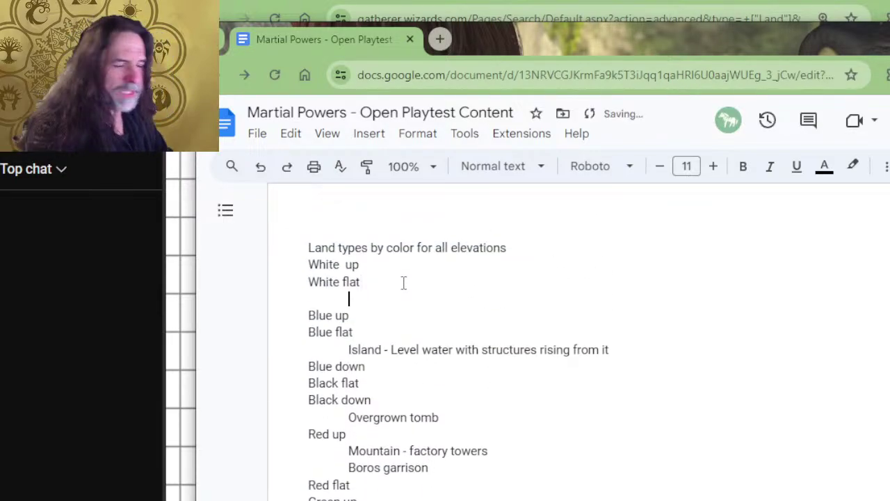
text(Boros garris)
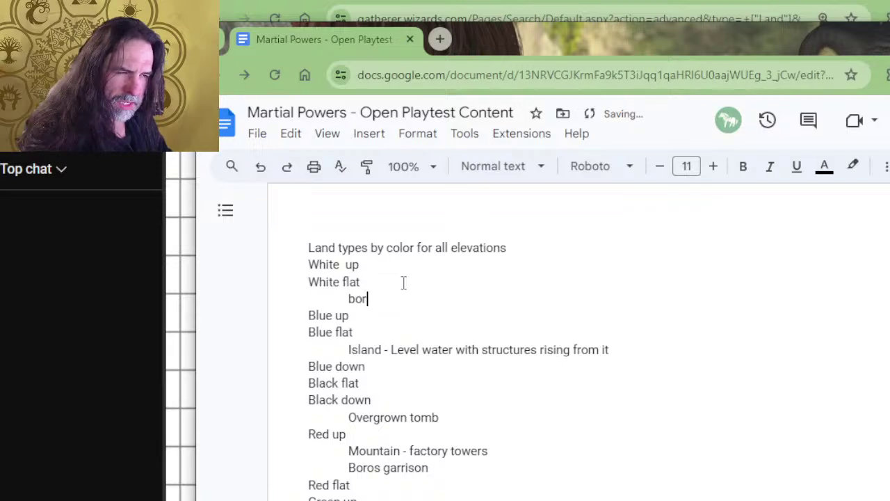
text(on)
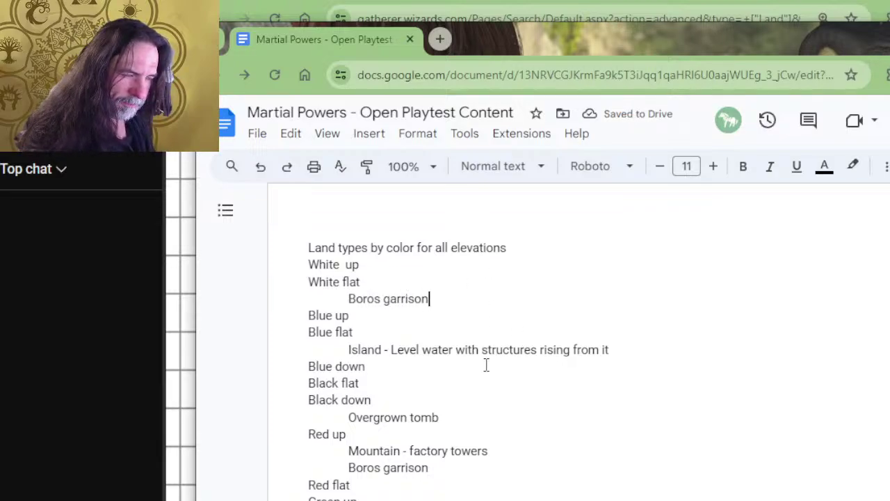
Move the Boros garrison line from under Mountain to under Red flat
drag(499, 468, 513, 456)
key(ctrl+c)
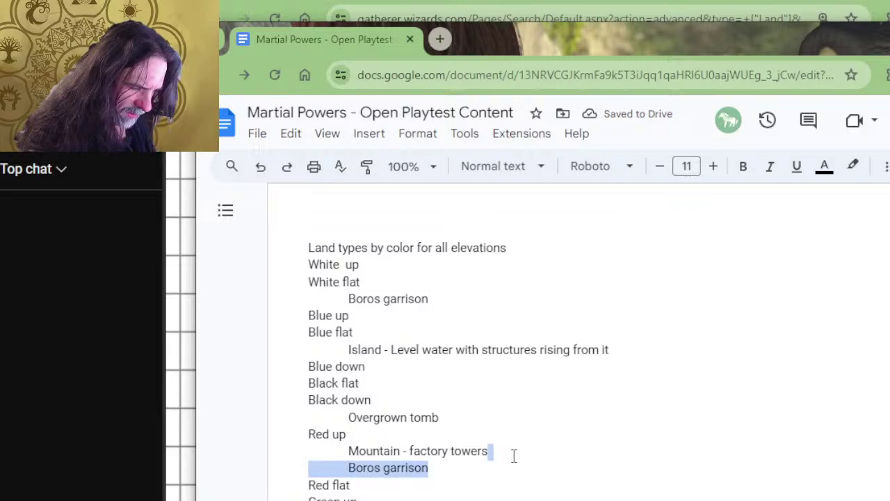
key(BackSpace)
click(505, 350)
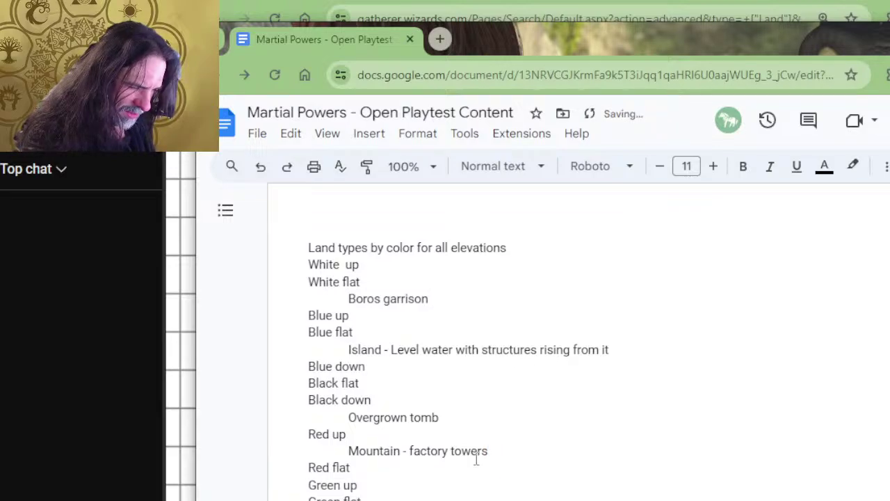
click(398, 471)
key(ctrl+v)
Scroll the Gatherer results to read the Dimir Aqueduct land card
key(alt+Tab)
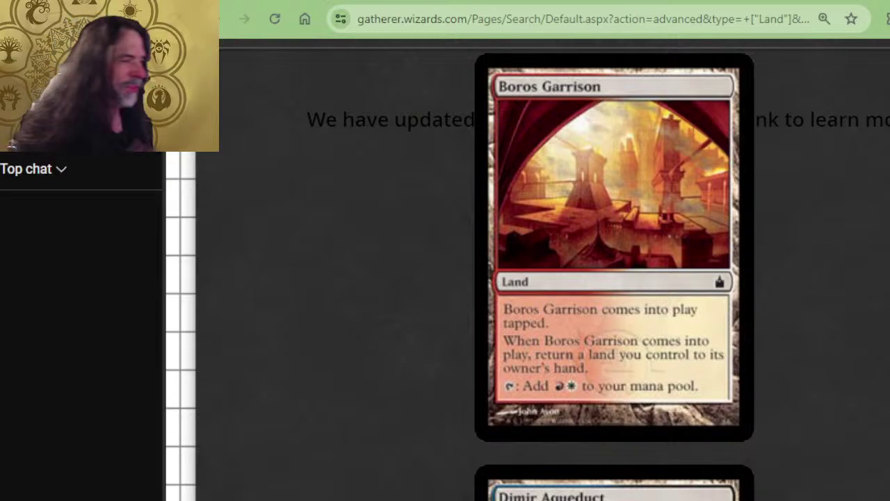
scroll(555, 269, down, 2)
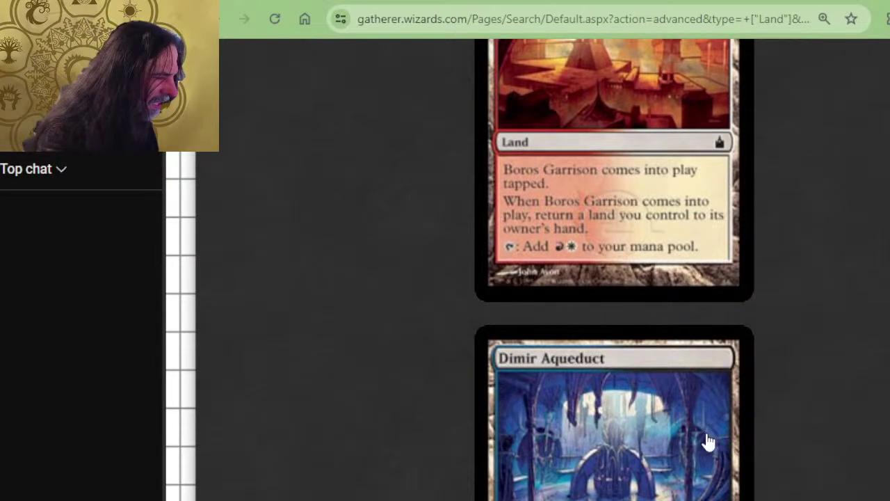
scroll(706, 437, down, 2)
scroll(656, 418, down, 2)
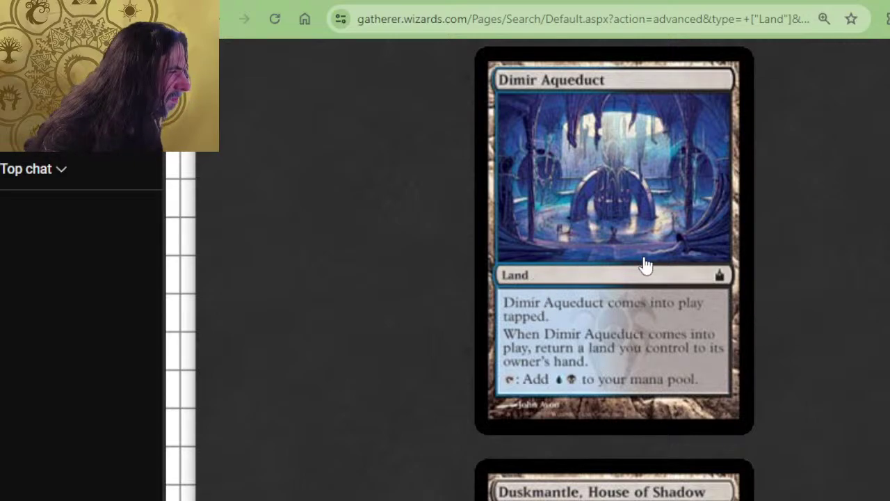
scroll(646, 266, up, 2)
scroll(612, 271, down, 2)
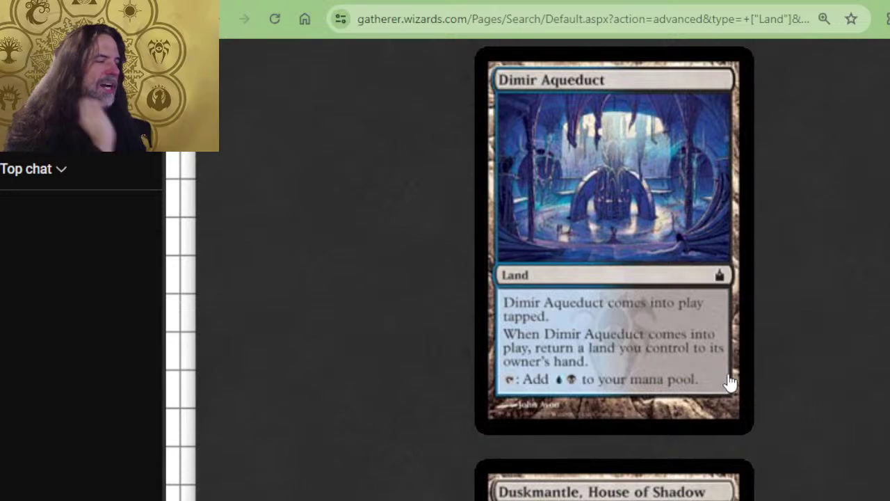
Add an indented 'dimir aqueduct' note under Blue down
key(alt+Tab)
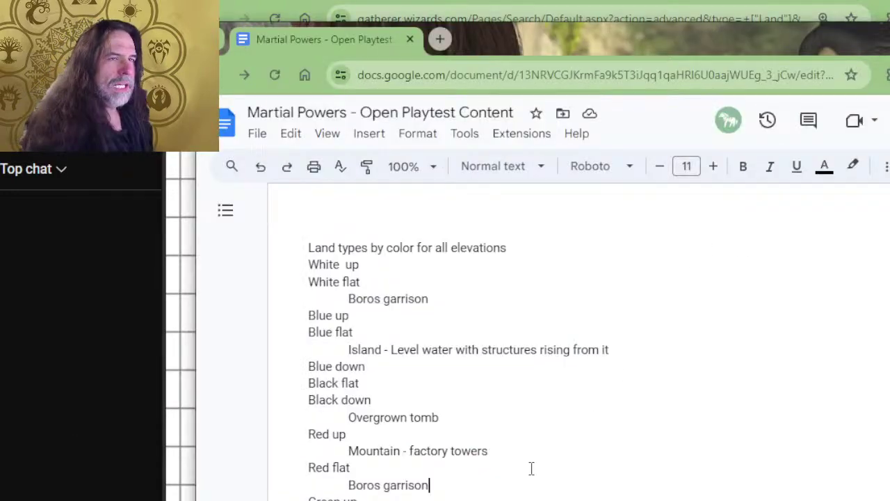
scroll(411, 406, down, 2)
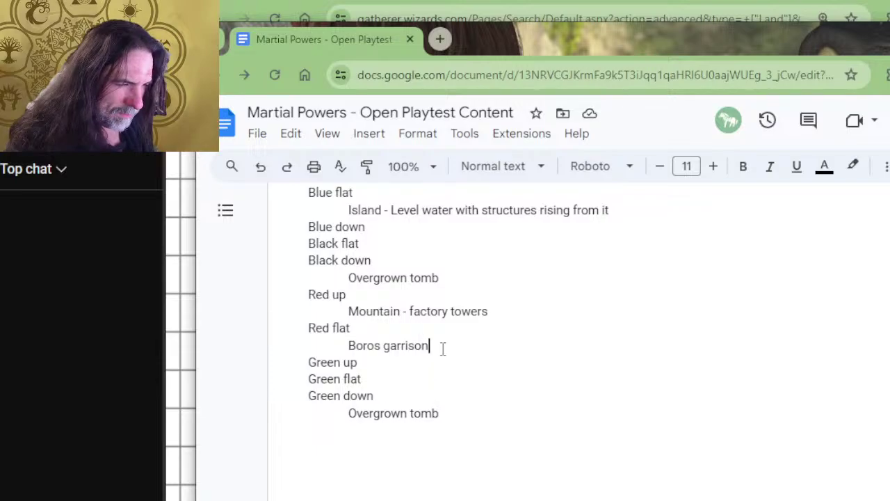
scroll(404, 343, up, 2)
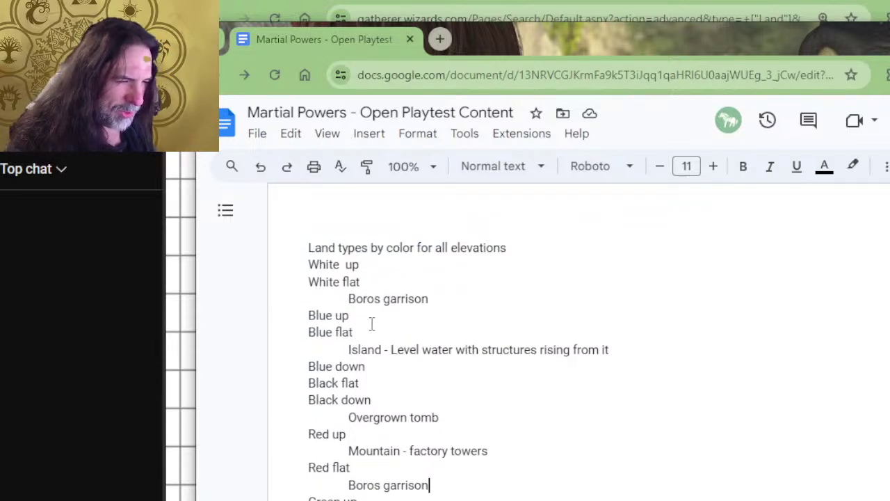
click(402, 361)
key(Return)
key(Tab)
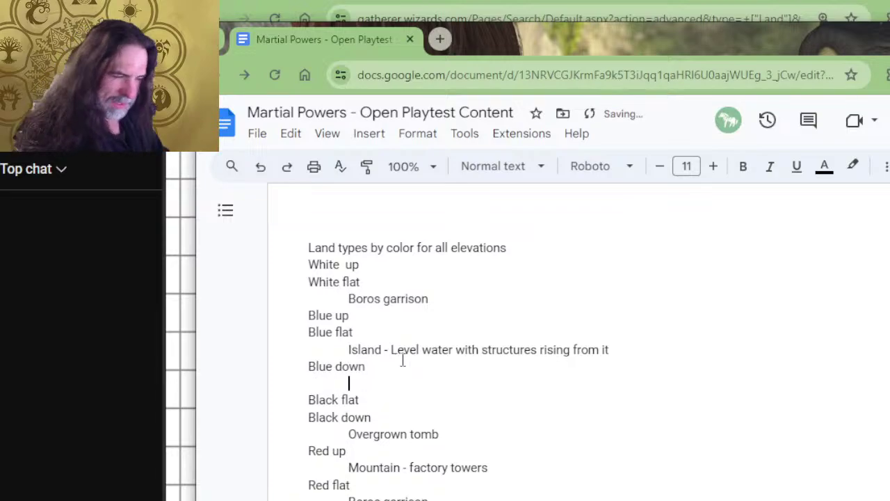
text(Undercity )
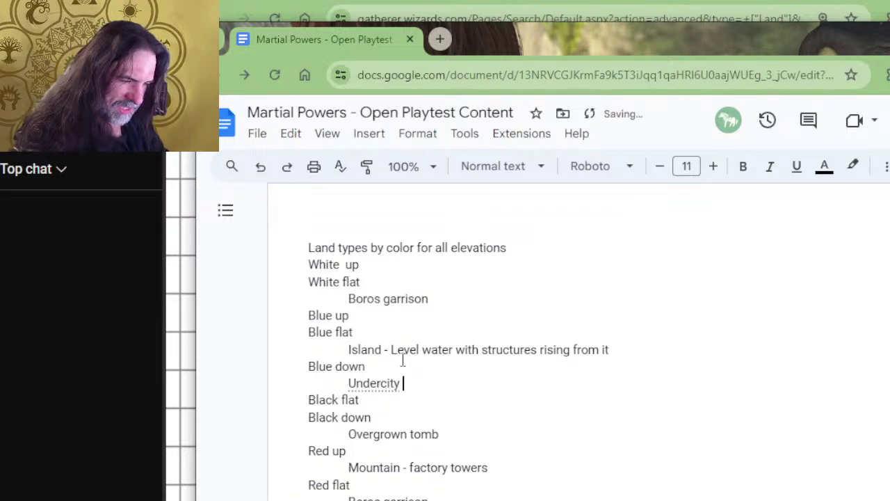
text(aque)
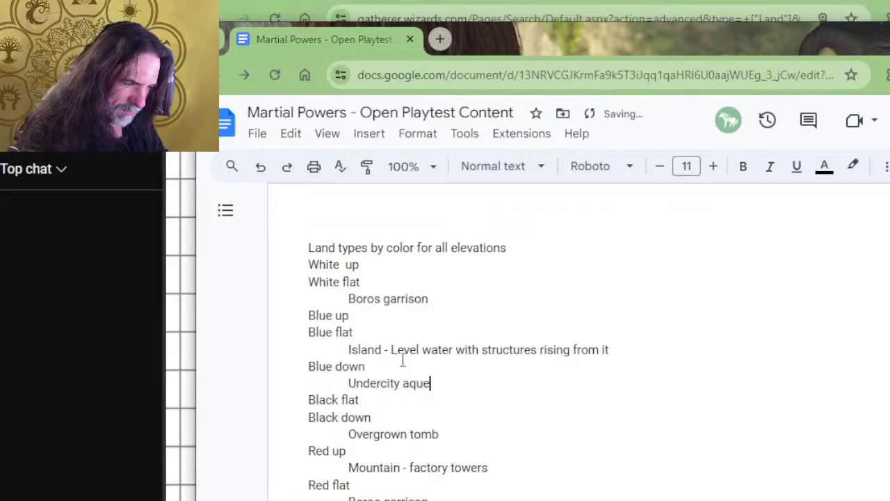
text(duct)
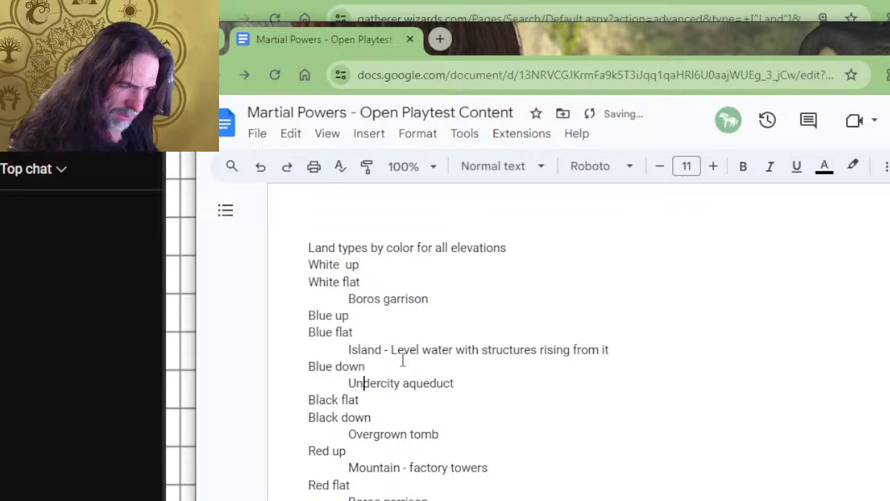
key(Delete)
key(Delete)
key(Delete)
key(Delete)
key(Delete)
key(Delete)
key(Delete)
key(Delete)
key(Delete)
key(Delete)
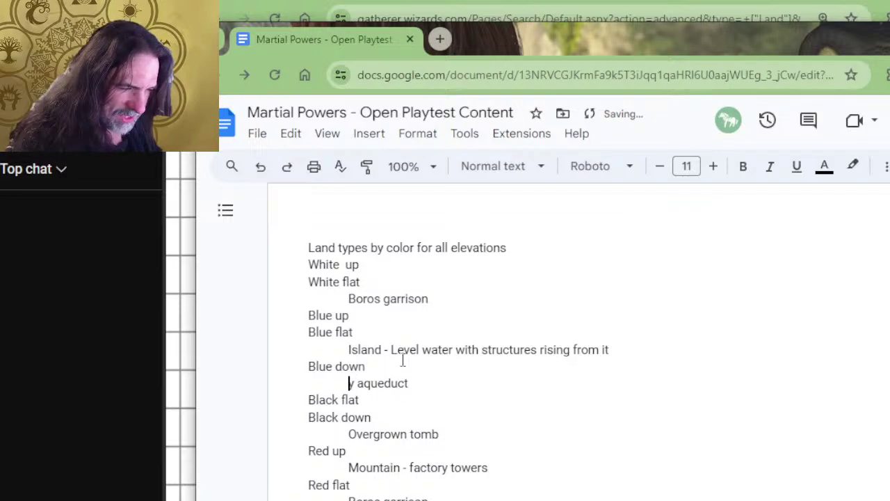
text(dimir)
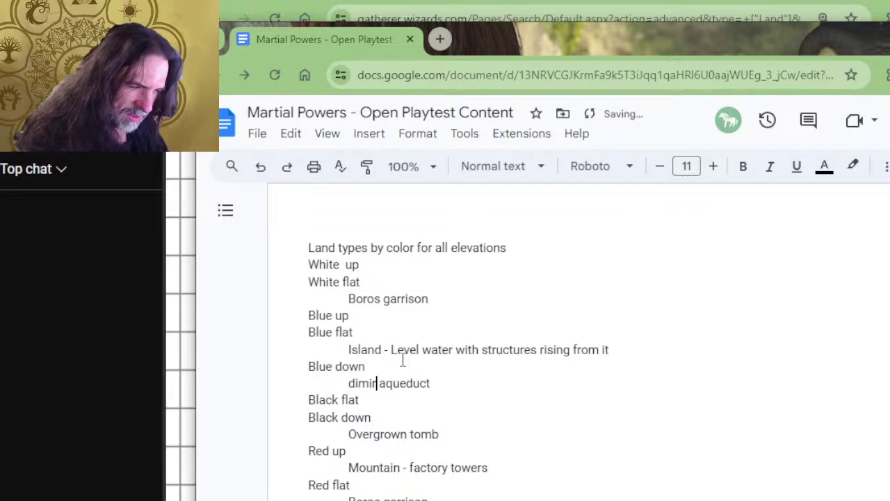
key(Delete)
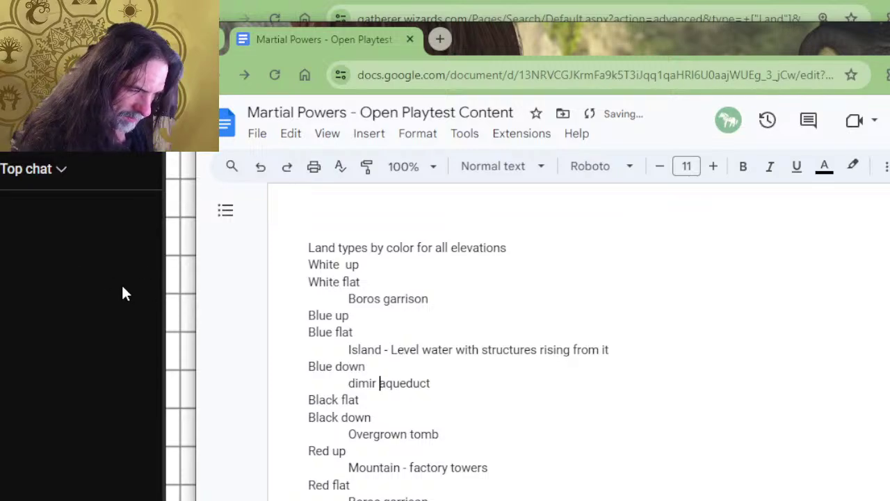
Add a 'Dimir aqueducts' note after Overgrown tomb under Black down
click(449, 433)
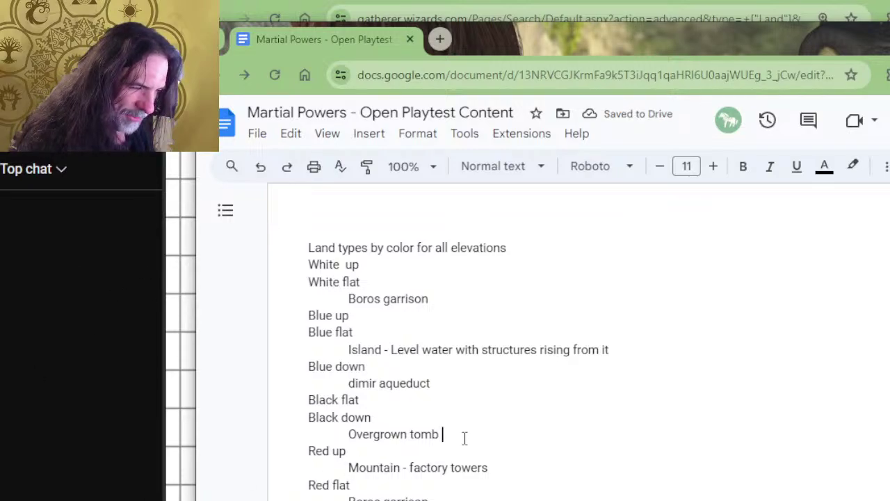
key(Return)
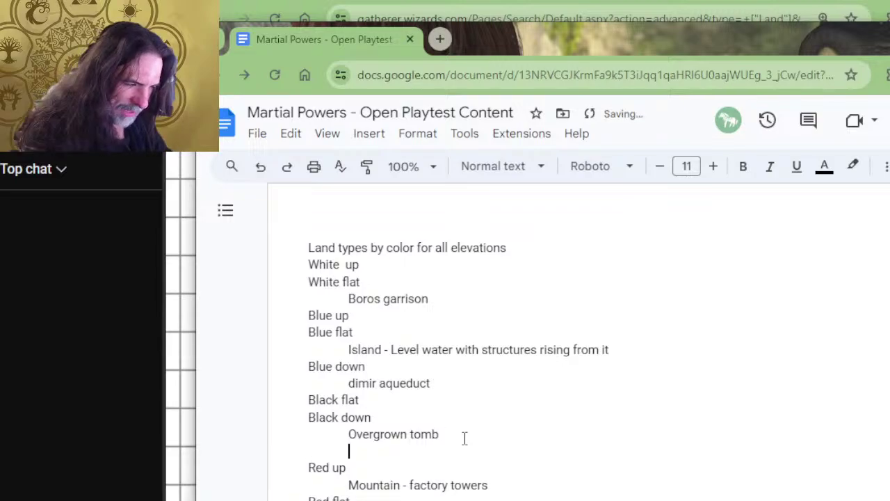
text(divmir )
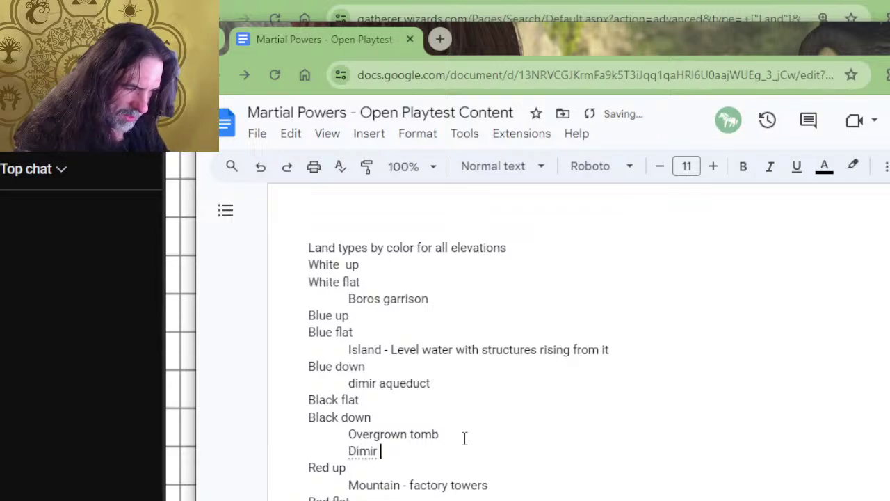
text(aqueducts)
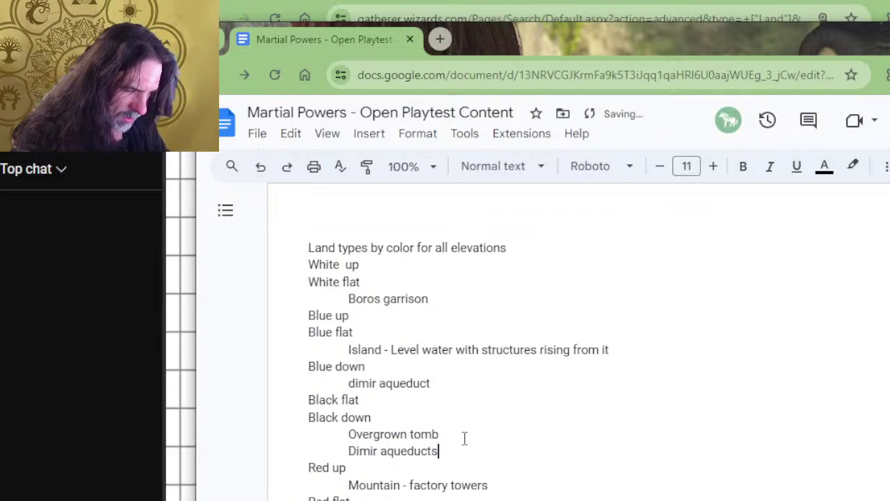
key(alt+Tab)
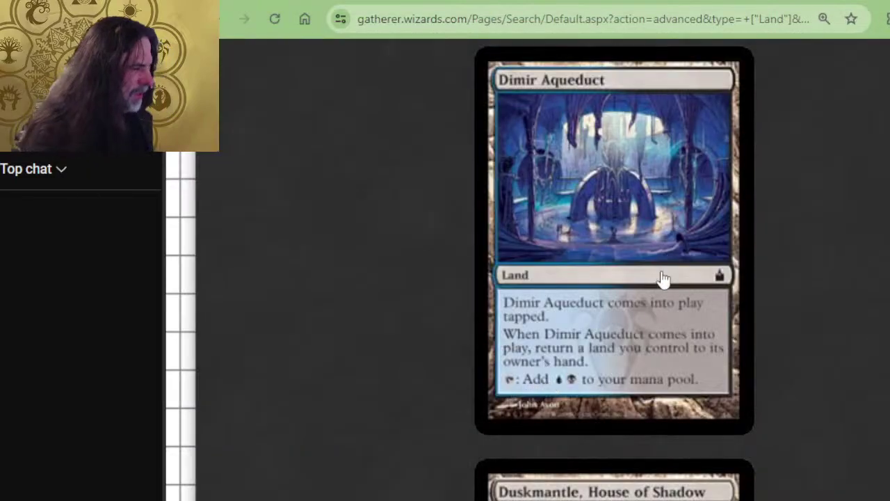
Scroll the Gatherer results past Duskmantle, House of Shadow to the Forest card
scroll(658, 297, down, 2)
scroll(658, 297, down, 4)
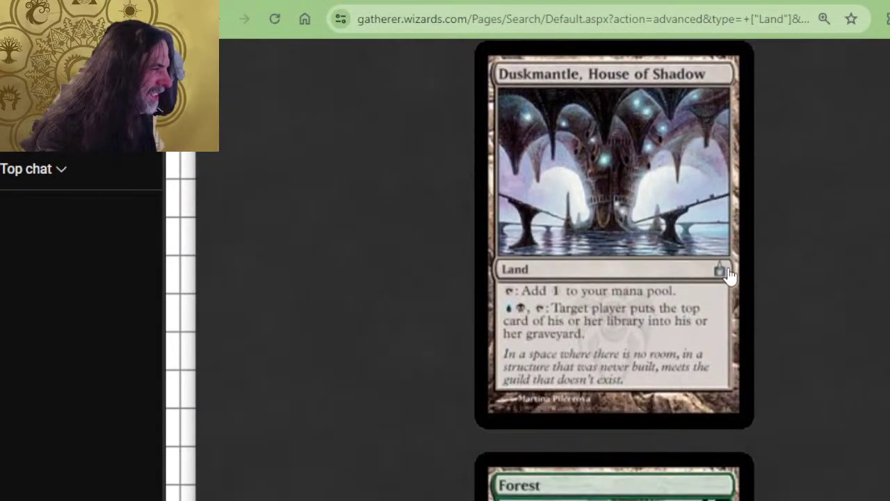
key(alt+Tab)
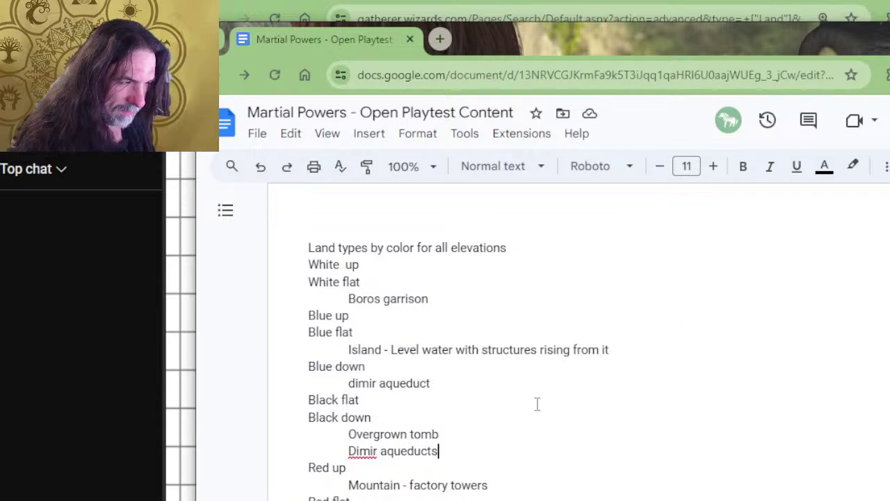
scroll(433, 352, down, 2)
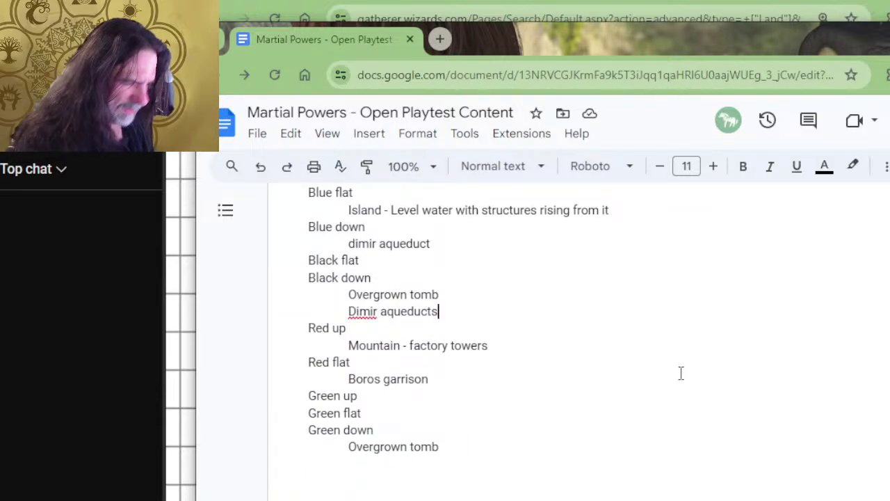
key(alt+Tab)
scroll(691, 356, up, 2)
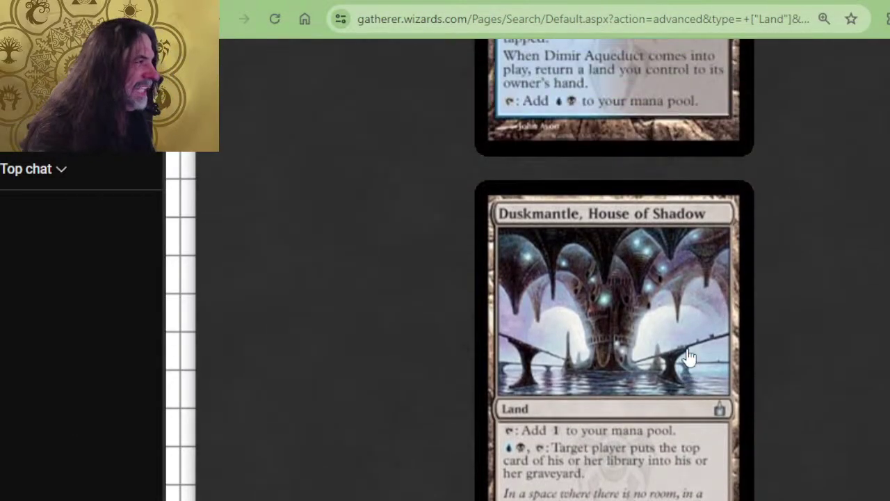
scroll(690, 357, down, 4)
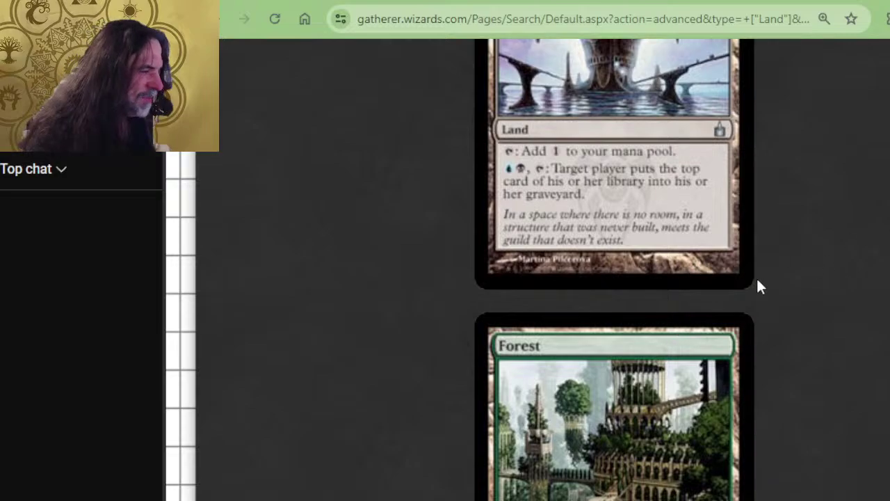
scroll(757, 282, down, 2)
key(alt+Tab)
Add an indented 'forest' note under Green flat
scroll(347, 255, up, 2)
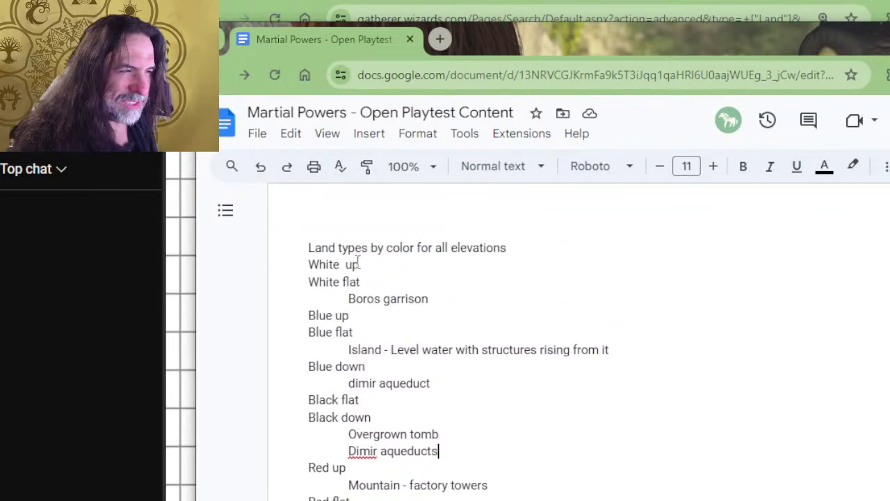
scroll(365, 324, down, 4)
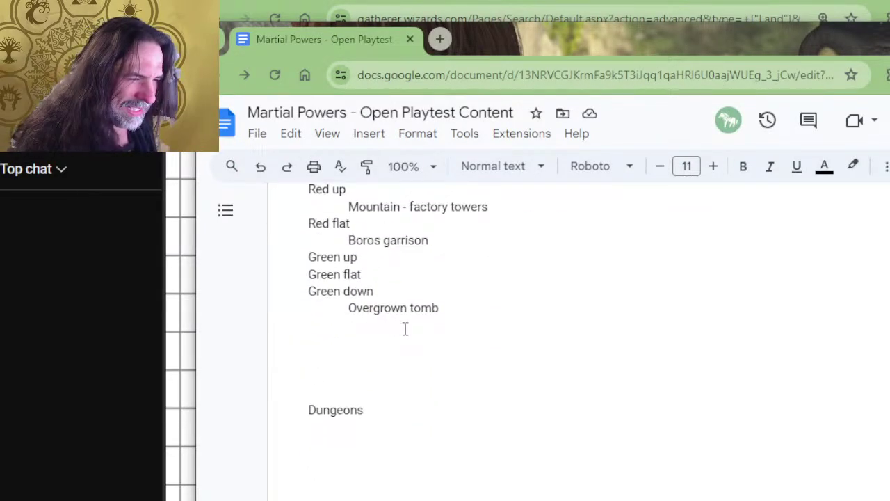
click(386, 274)
key(Return)
key(Tab)
text(forest)
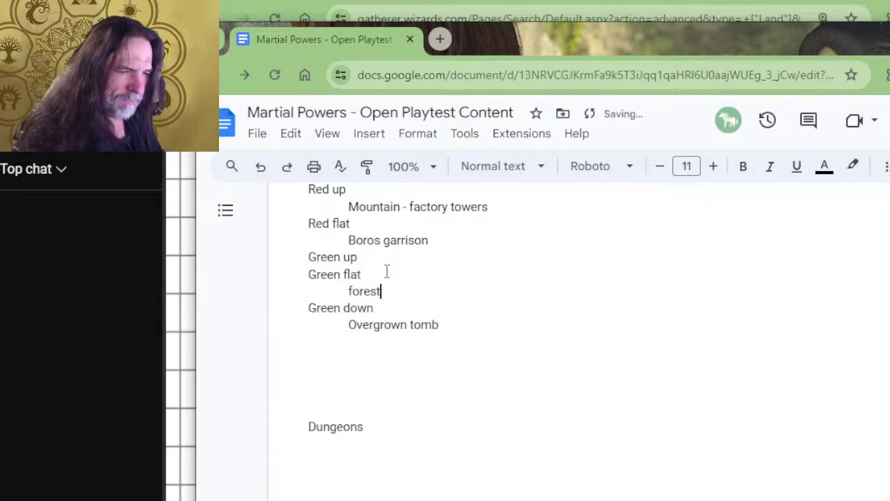
key(alt+Tab)
key(alt+Tab)
Add an indented 'plains' note under White flat
scroll(385, 272, up, 4)
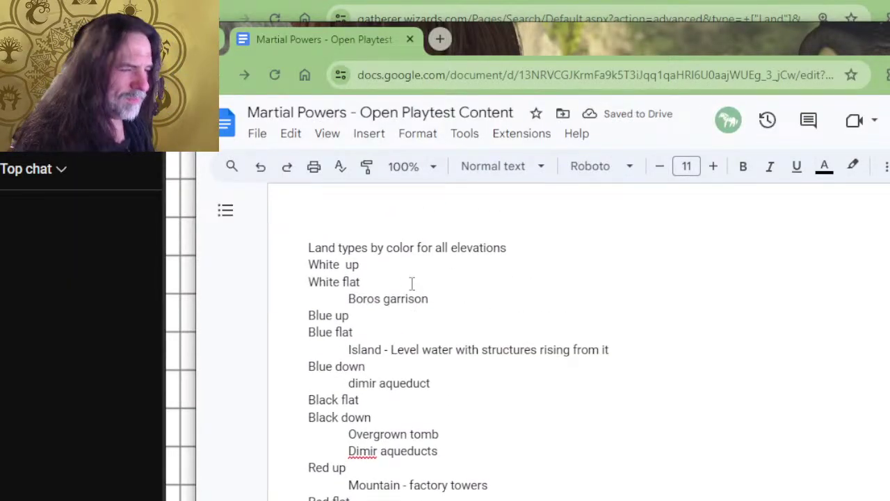
click(456, 276)
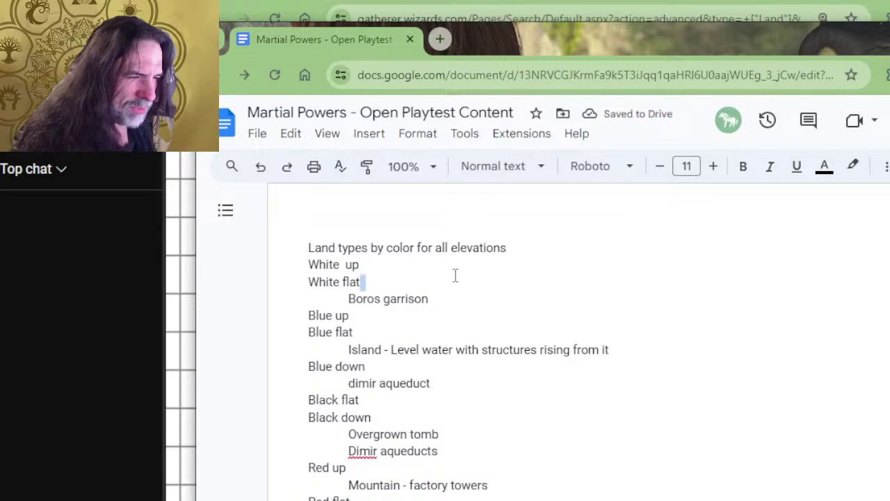
key(Return)
key(Tab)
text(pla)
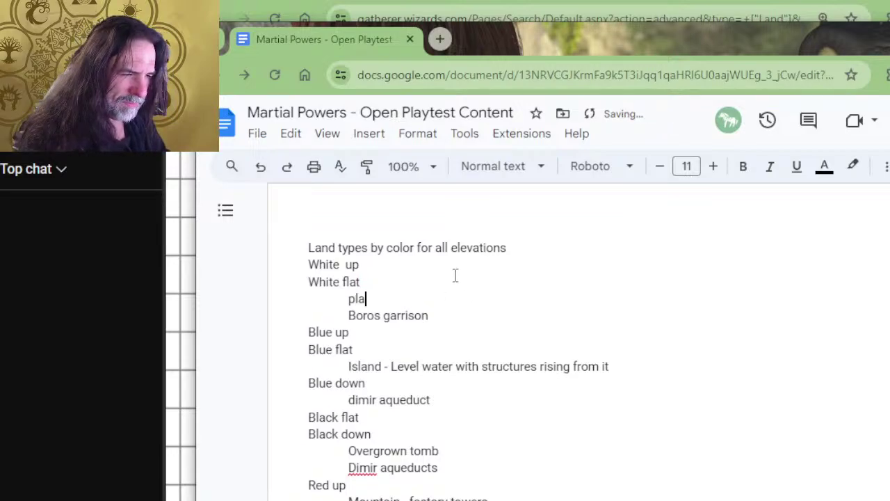
text(ins)
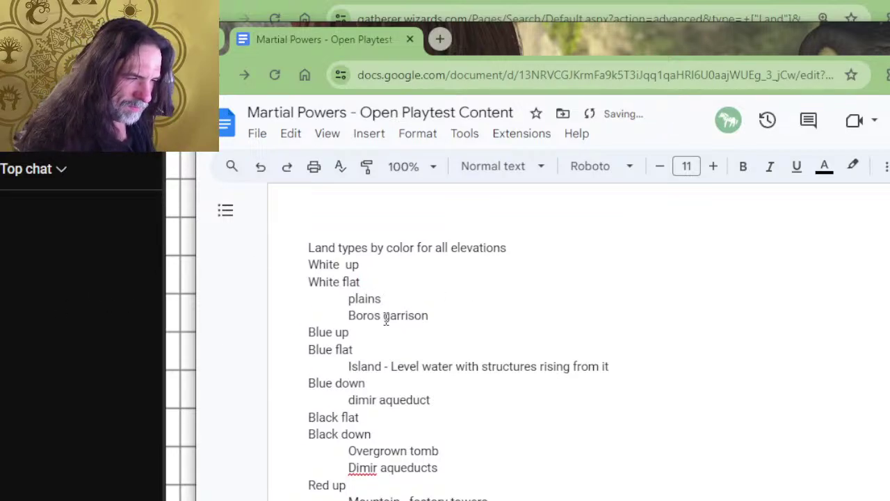
Move Boros garrison from White flat to White up, and from Red flat under 'Mountain - factory towers'
shift+click(438, 311)
key(ctrl+c)
key(BackSpace)
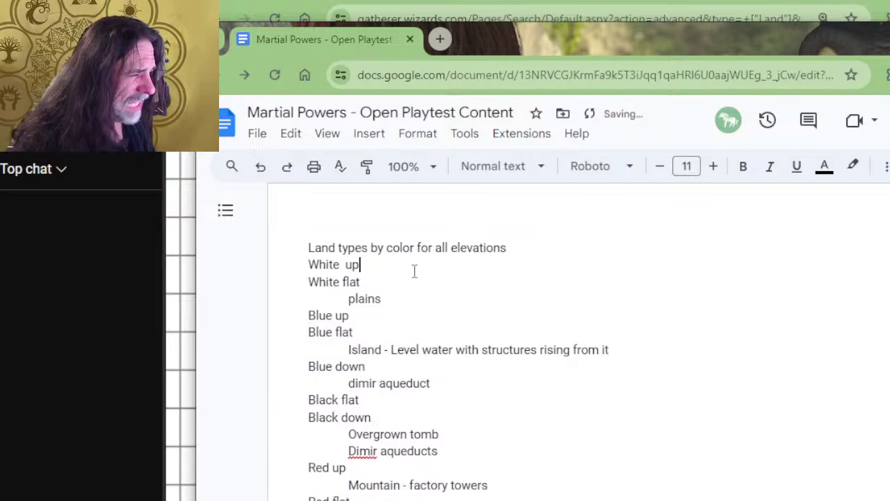
key(ctrl+v)
scroll(441, 299, down, 3)
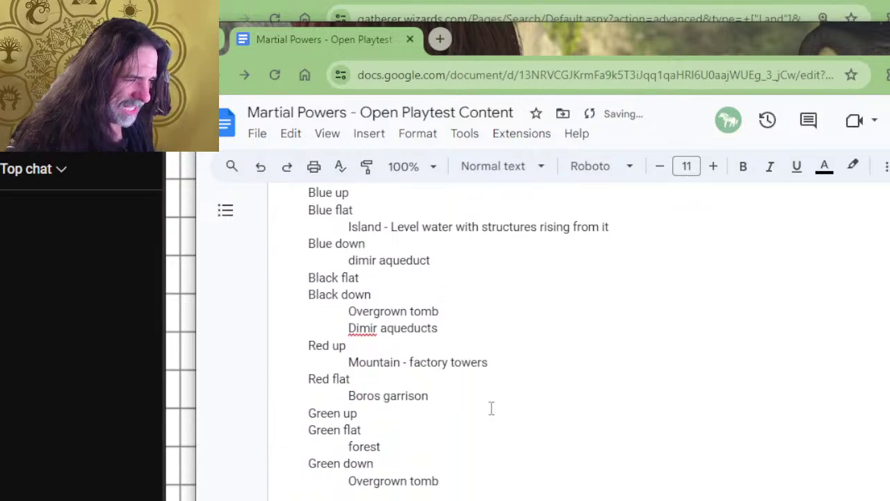
click(441, 396)
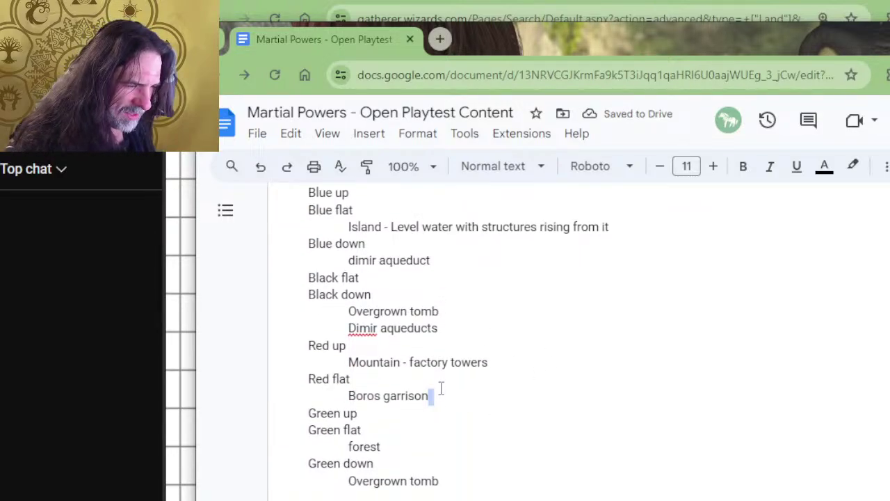
key(shift+Up)
key(ctrl+x)
click(512, 369)
key(ctrl+v)
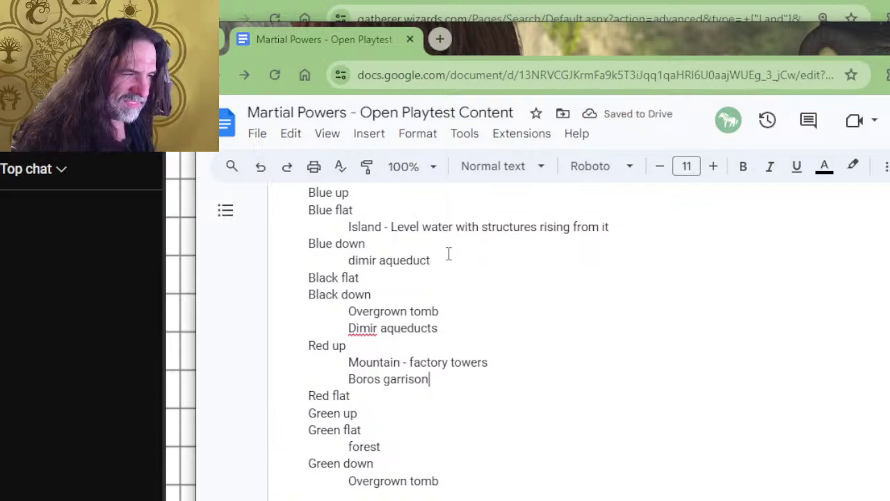
Add a 'Black flat' line below Red flat, then delete it entirely
scroll(450, 257, up, 2)
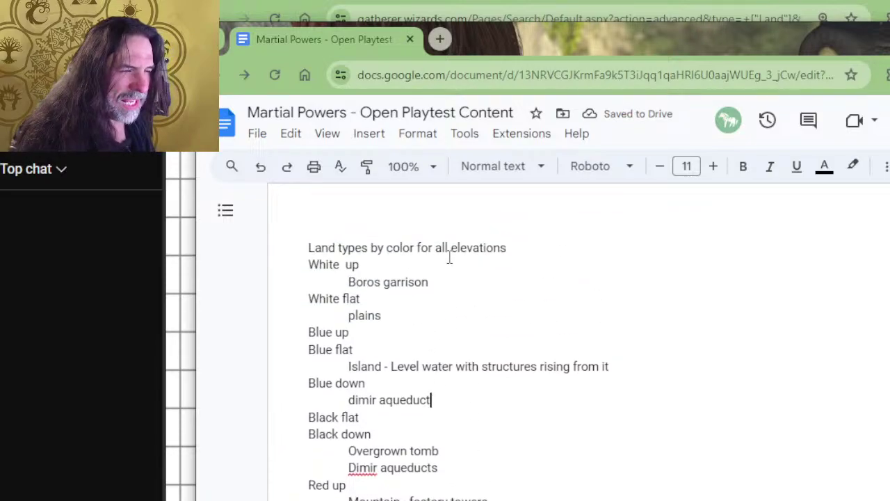
scroll(450, 258, down, 2)
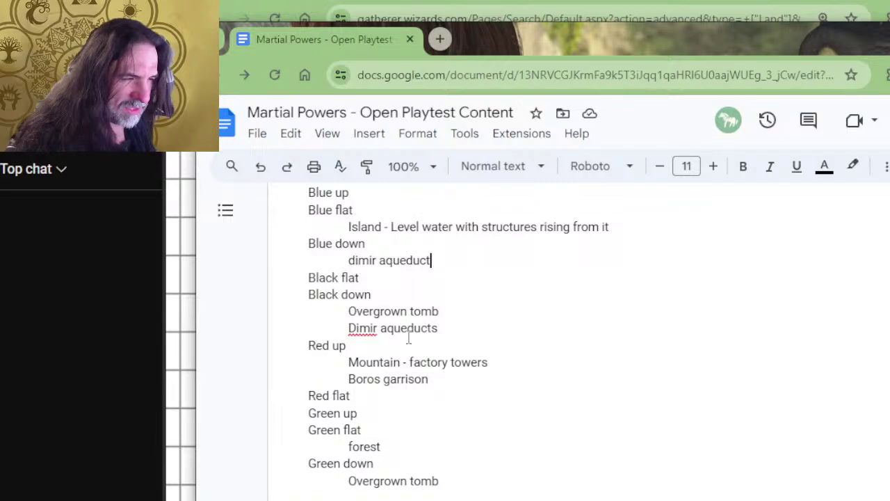
click(384, 404)
key(Return)
text(Black )
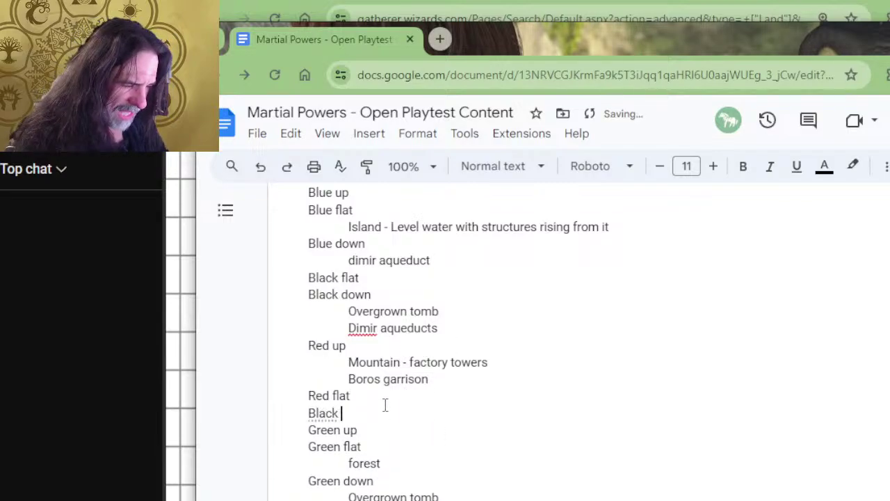
text(flat)
key(Return)
key(BackSpace)
key(BackSpace)
key(BackSpace)
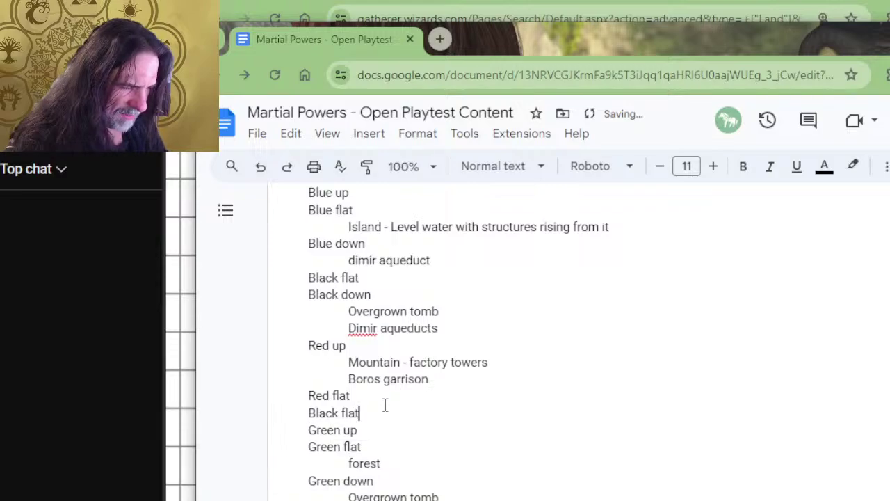
key(BackSpace)
key(BackSpace)
key(BackSpace)
key(BackSpace)
key(BackSpace)
key(BackSpace)
key(BackSpace)
key(BackSpace)
key(BackSpace)
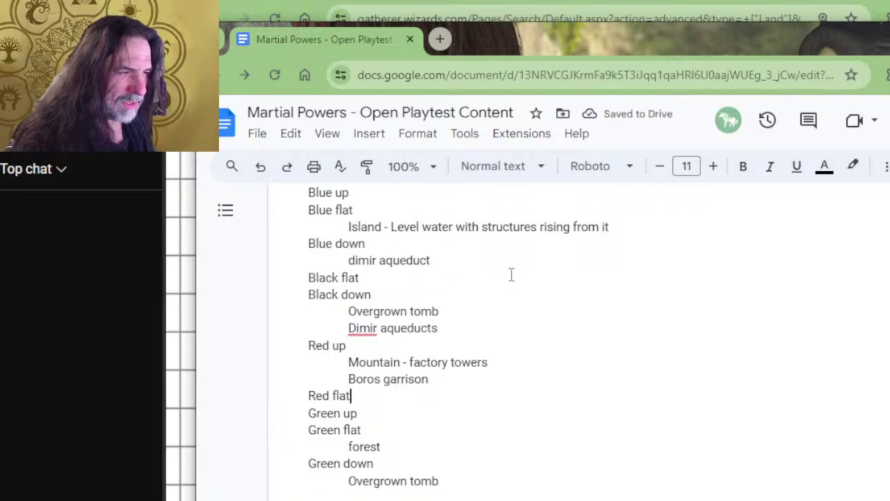
Scroll the Gatherer results past Forest to Golgari Rot Farm, then return to the land list
key(alt+Tab)
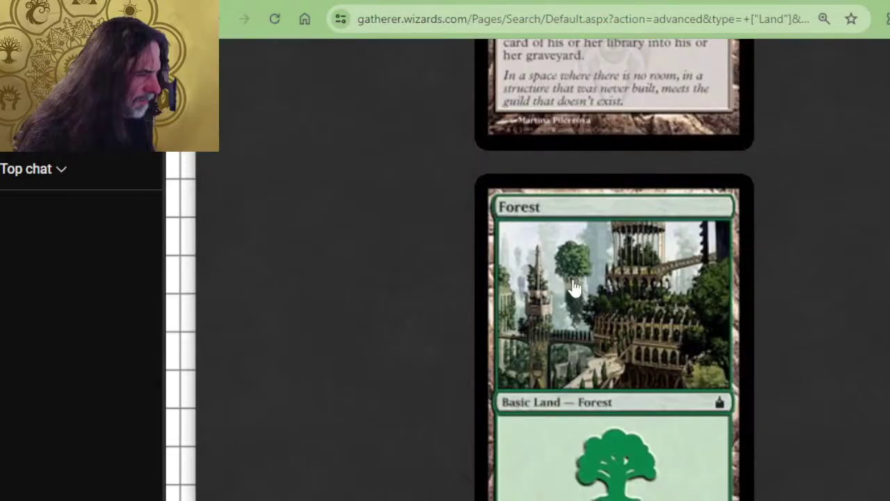
scroll(614, 270, down, 1)
scroll(614, 270, down, 3)
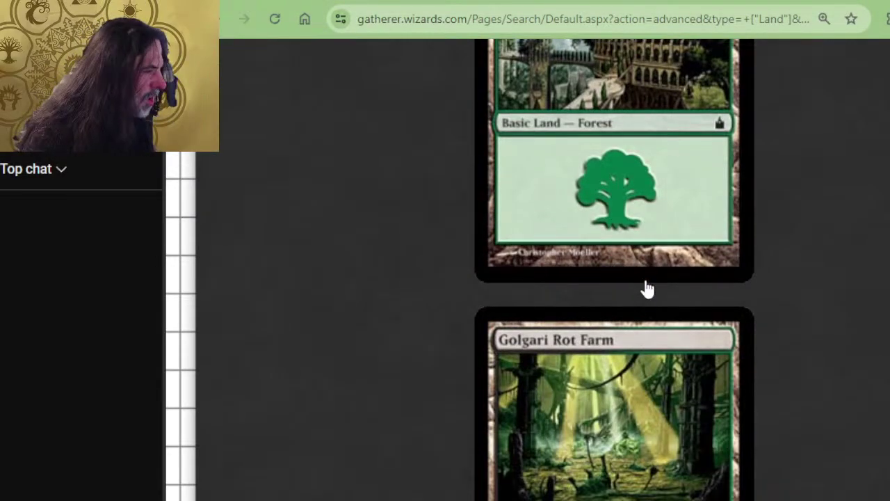
scroll(644, 288, down, 3)
key(alt+Tab)
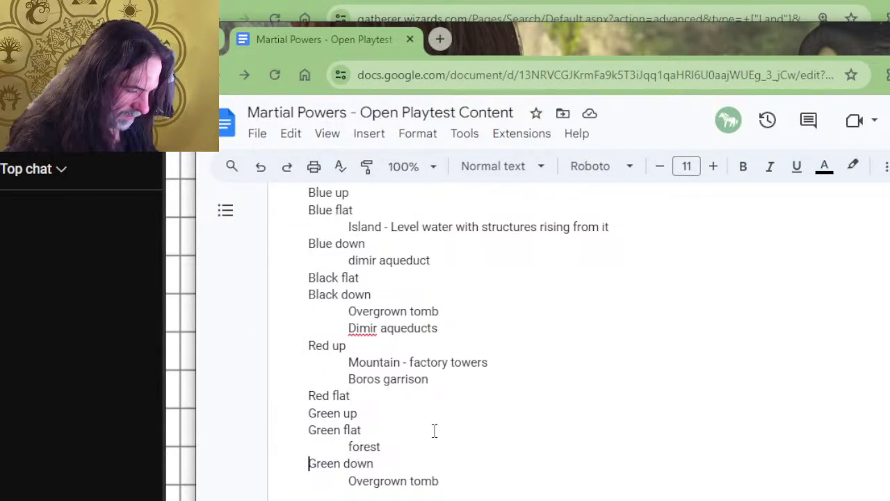
Note Golgari rot farm under Green down's Overgrown tomb and under Black down's Dimir aqueducts
key(Tab)
text(Golgari)
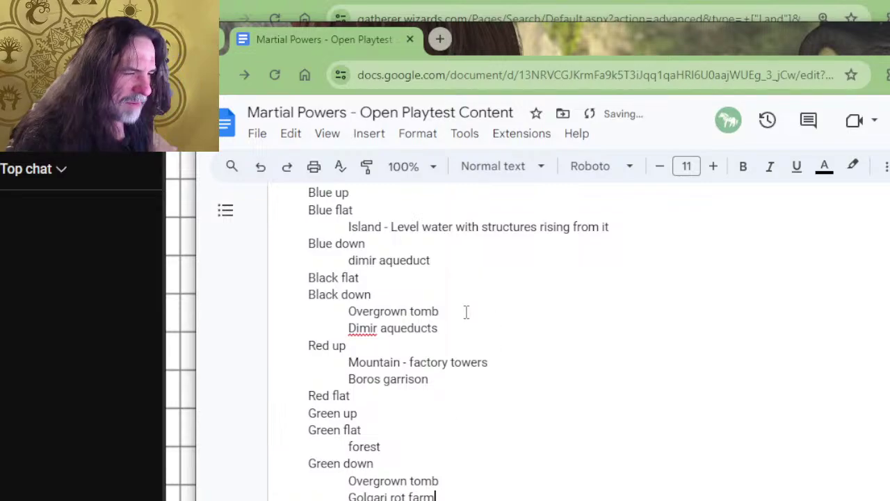
key(Return)
text(g)
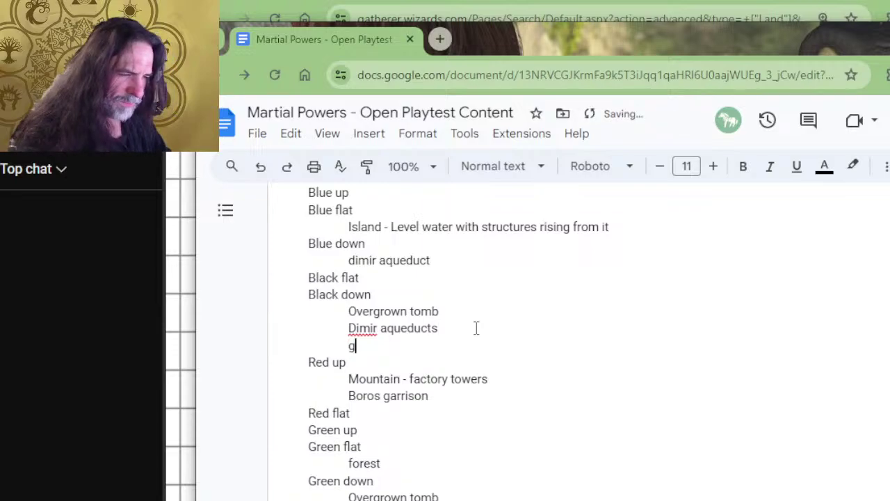
text(olgari rot farm)
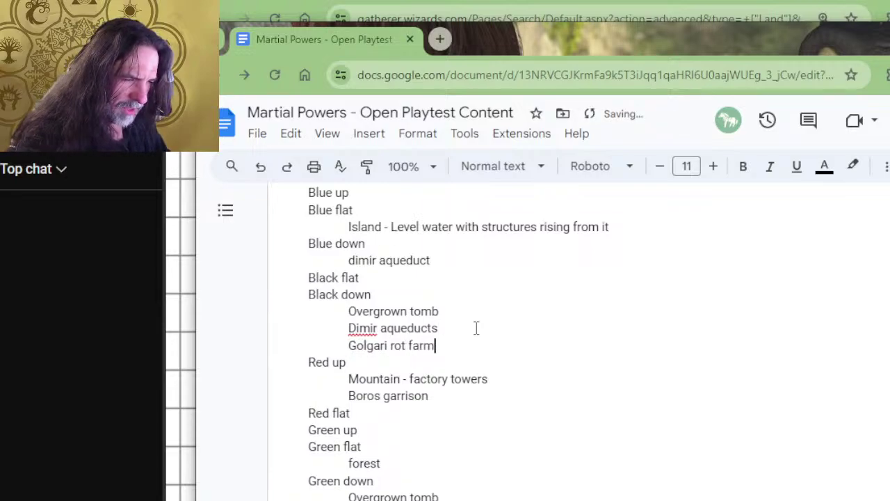
key(alt+Tab)
scroll(529, 334, down, 5)
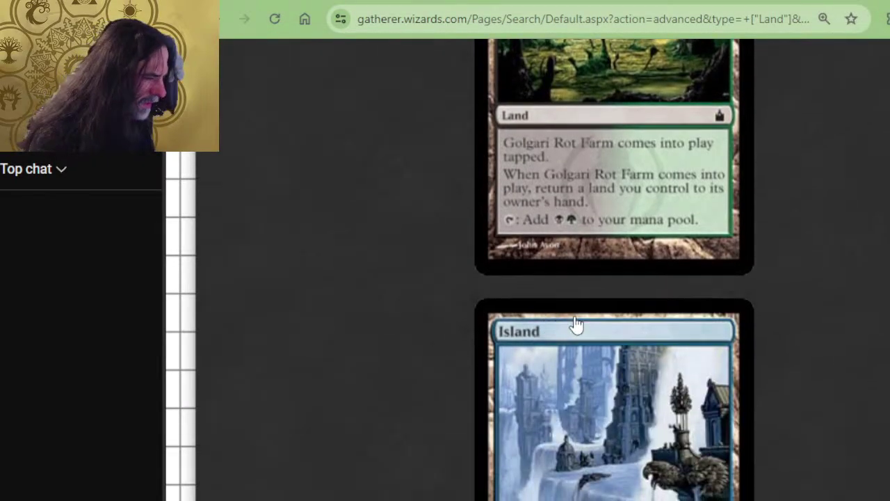
key(alt+Tab)
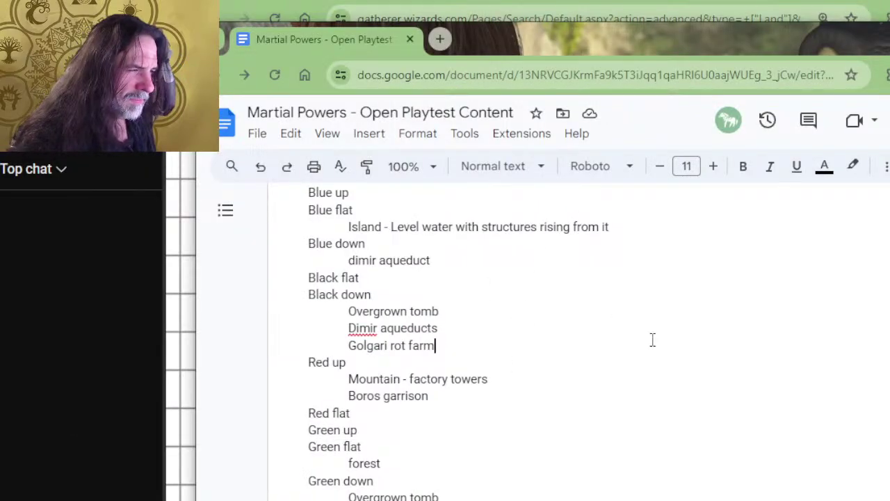
Browse the Gatherer land results past Mountain, Plains and Sacred Foundry
key(alt+Tab)
scroll(533, 390, down, 10)
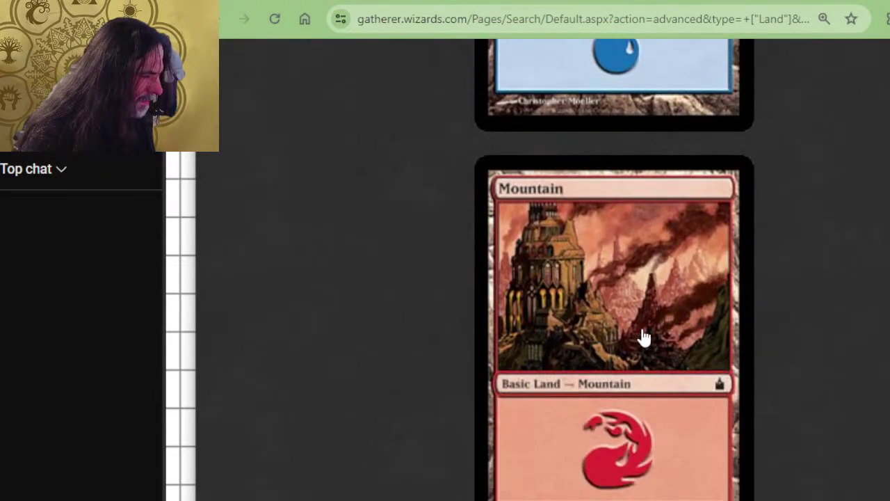
scroll(659, 273, down, 3)
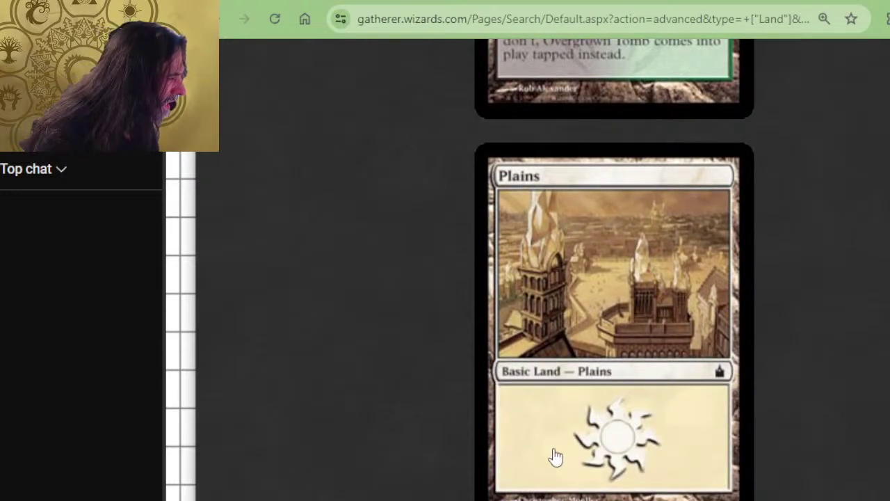
key(alt+Tab)
scroll(731, 348, up, 2)
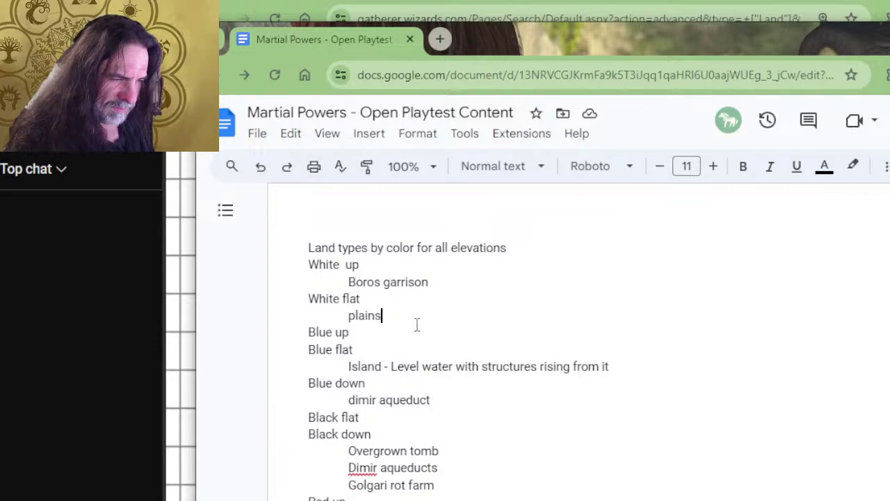
key(alt+Tab)
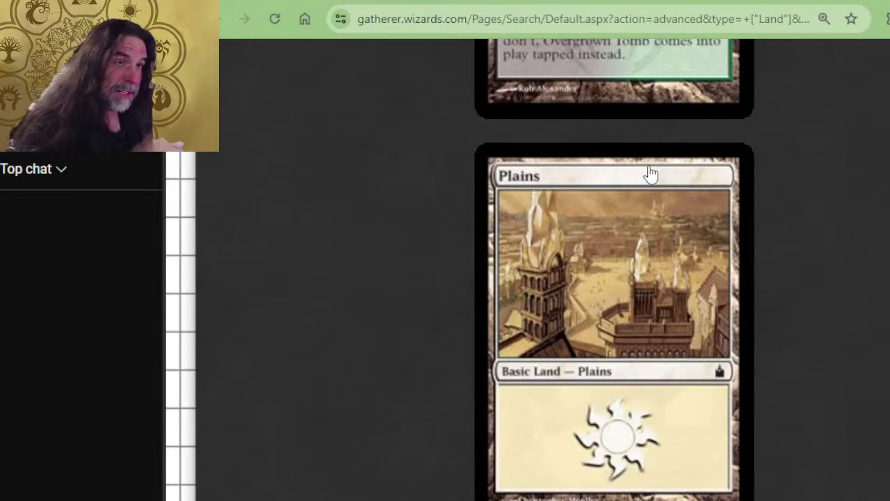
scroll(674, 283, down, 6)
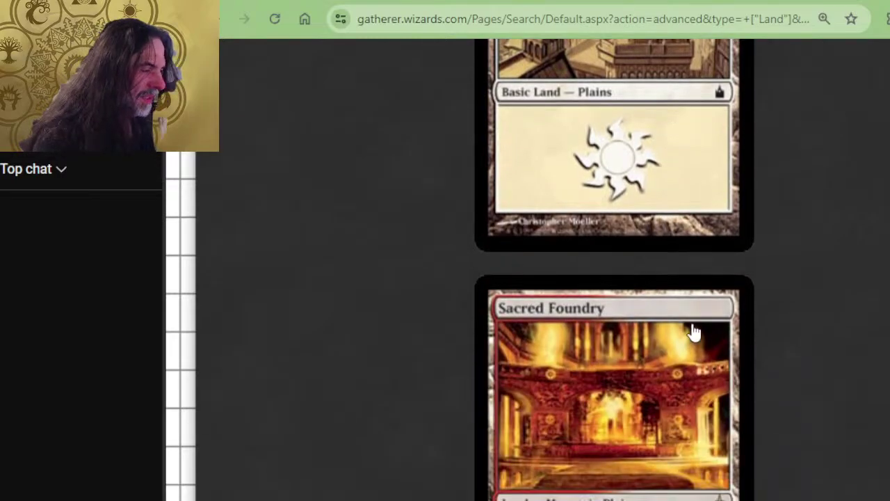
scroll(678, 259, down, 6)
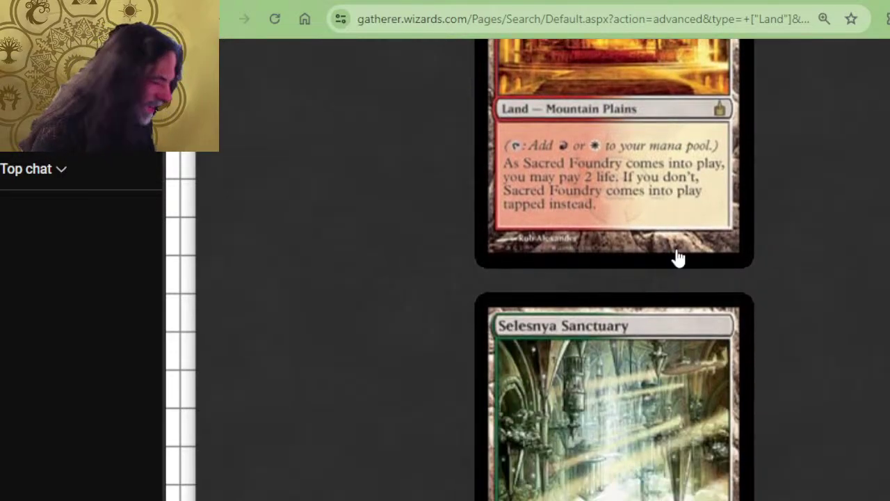
key(alt+Tab)
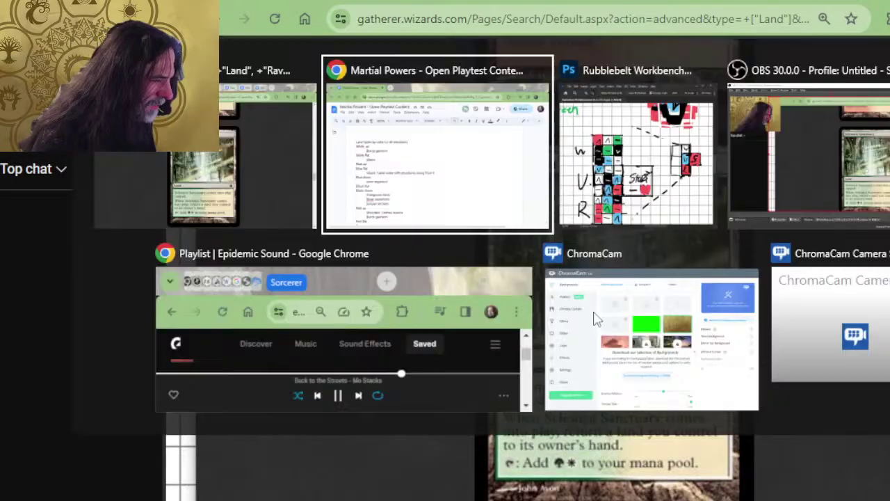
Continue past Selesnya Sanctuary to Sunhome, Fortress of the Legion, then return to the land list
key(alt+Tab)
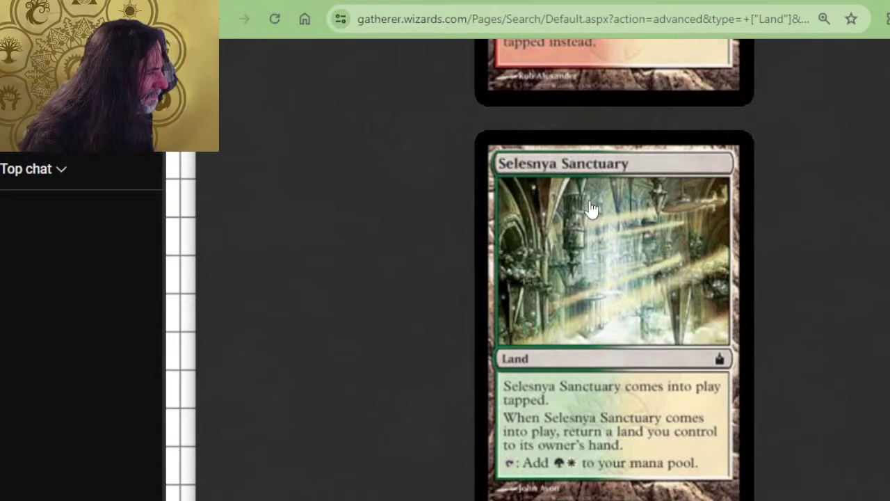
scroll(577, 238, down, 2)
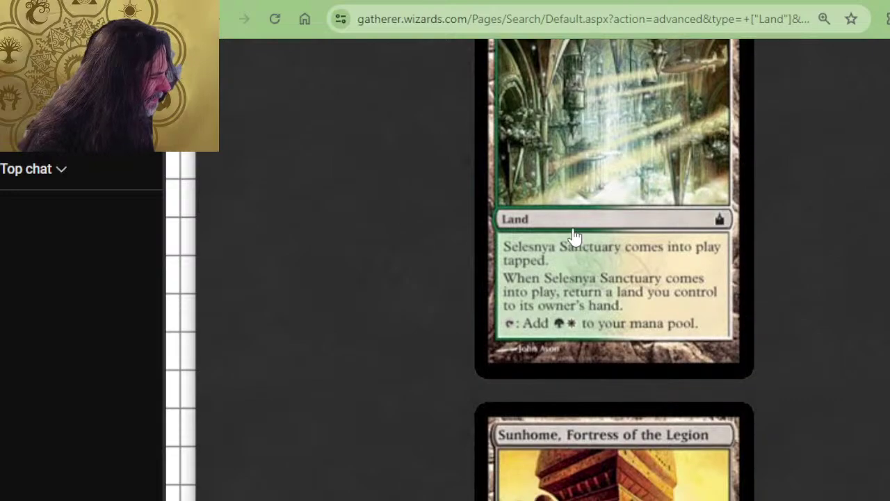
scroll(573, 236, down, 4)
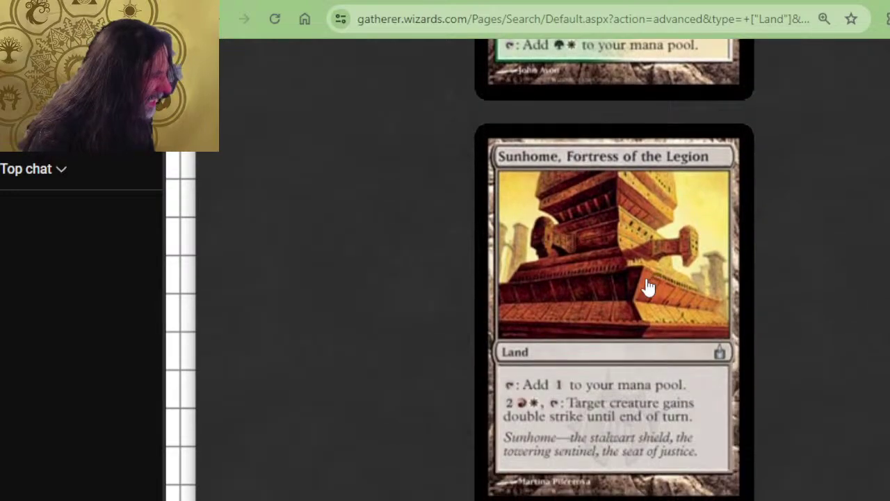
scroll(622, 308, up, 6)
key(alt+Tab)
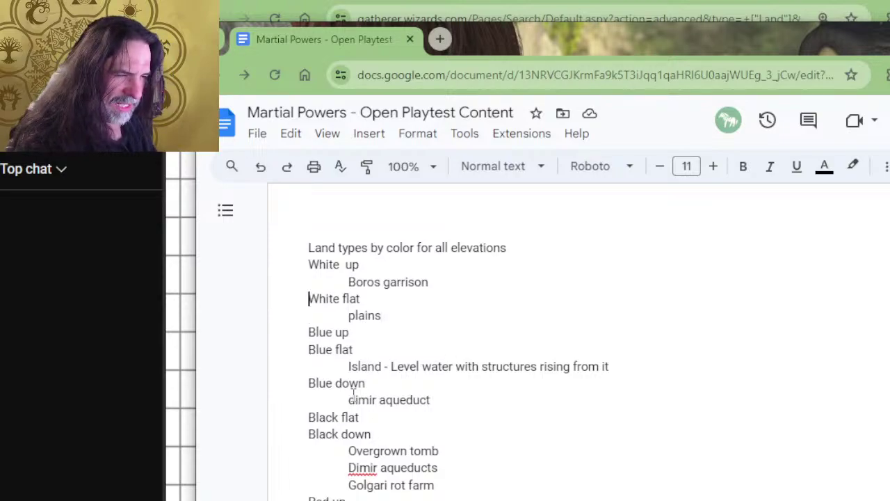
Add 'selesnya hanging gardens' on a new line under Boros garrison
key(Return)
text(selesnya ha)
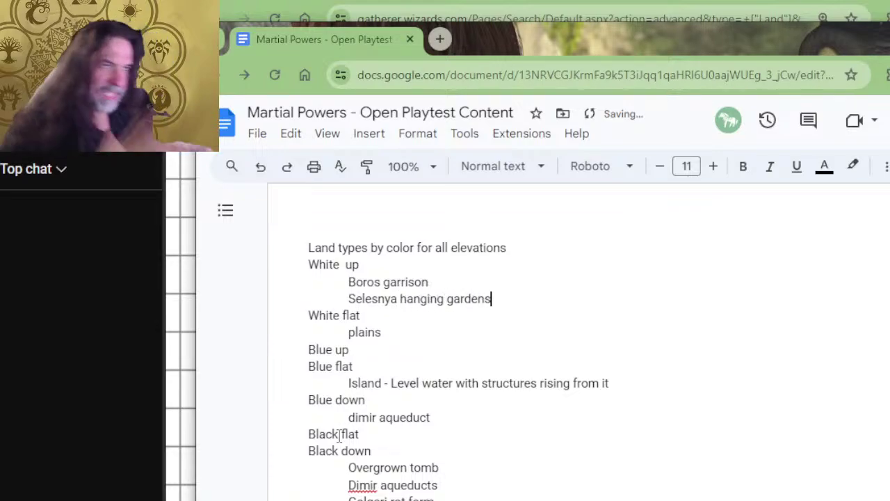
text(nging gardens)
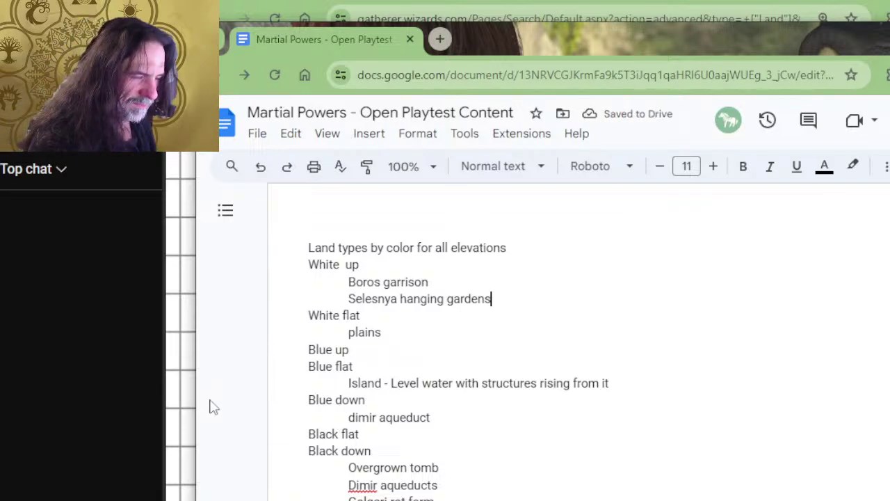
scroll(497, 352, down, 2)
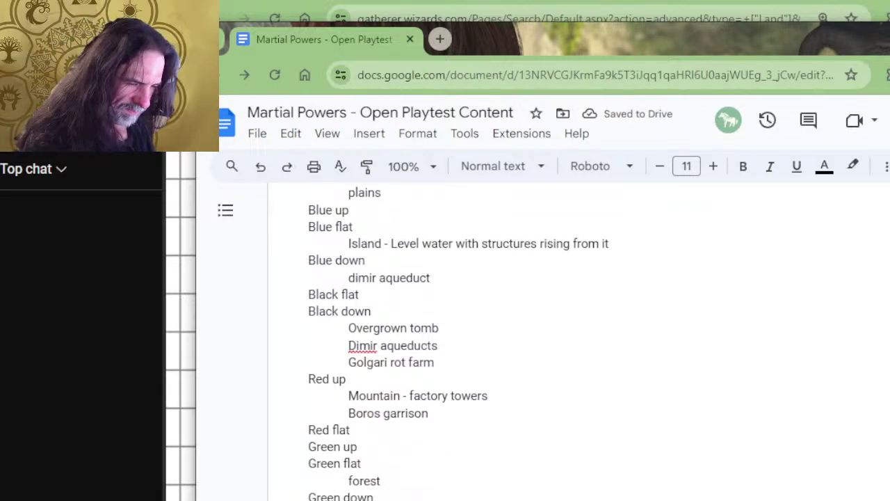
scroll(479, 435, down, 2)
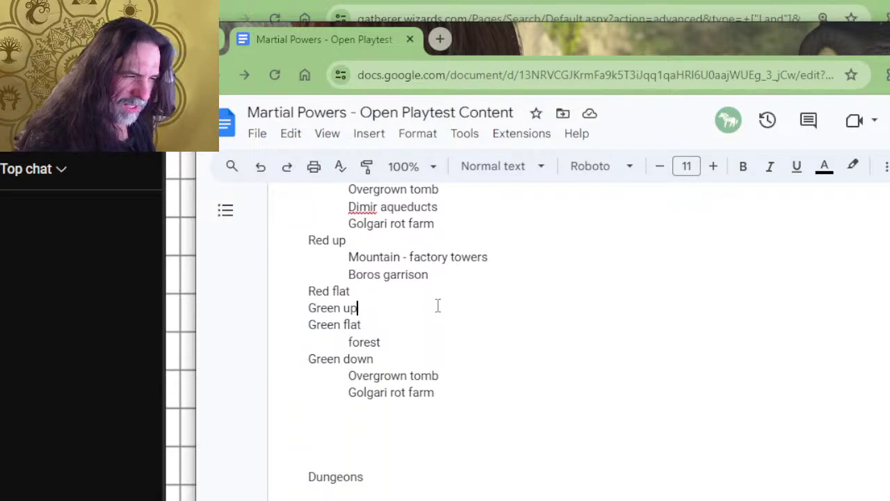
Add an indented 'selesnya hanging gard' entry under Green up and review the list
key(Return)
key(Tab)
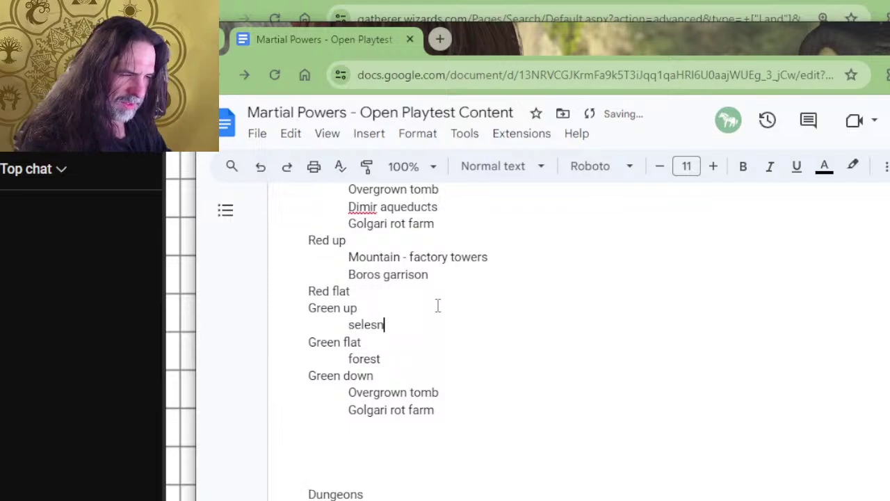
text(selesnya )
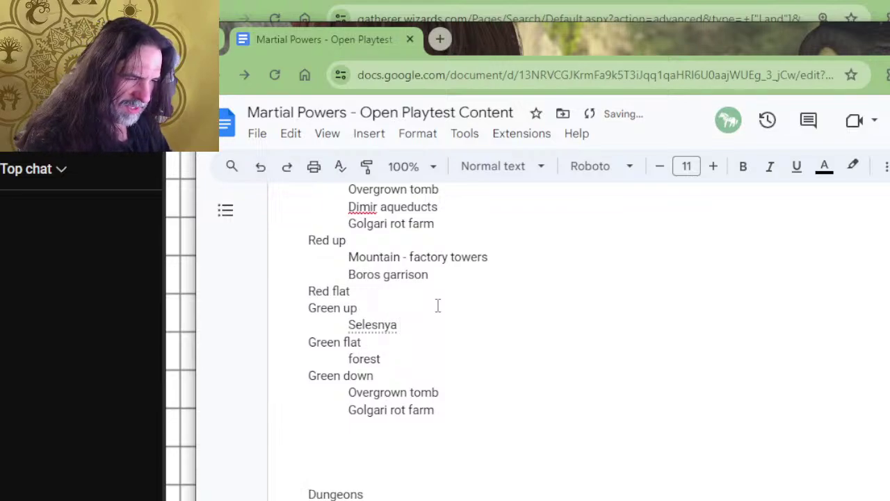
text(hanging gardens)
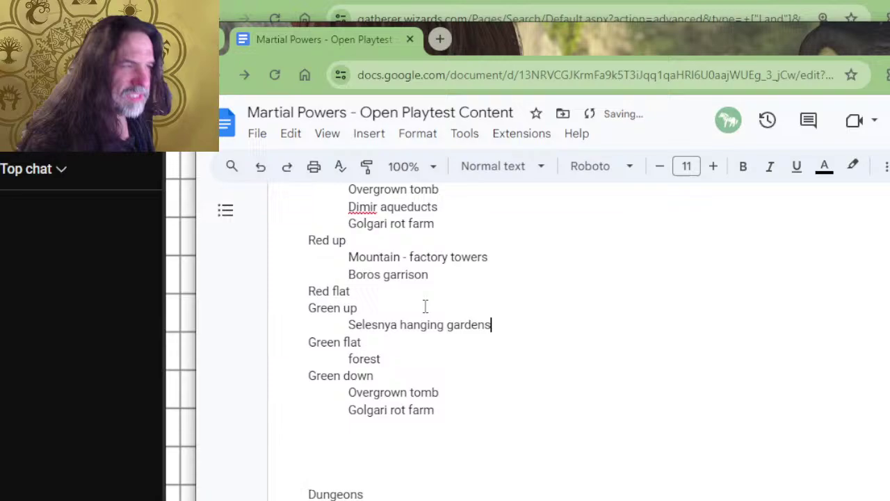
scroll(426, 307, up, 2)
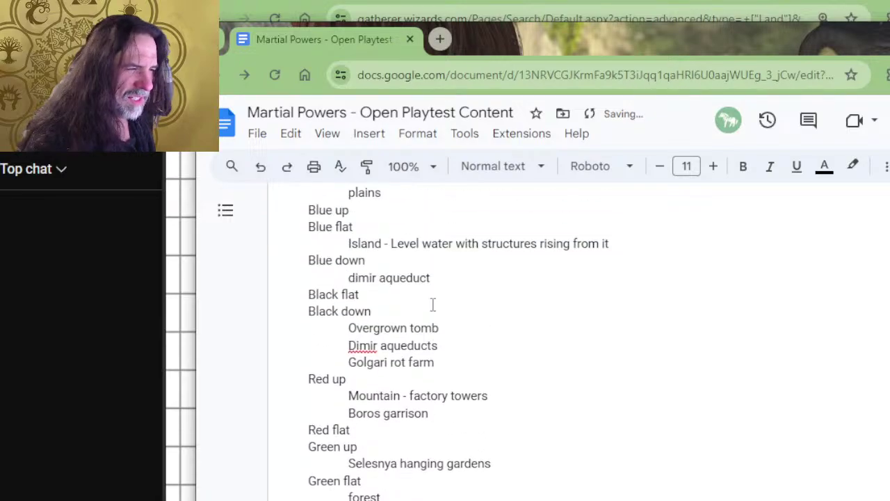
scroll(433, 305, up, 2)
scroll(528, 329, down, 2)
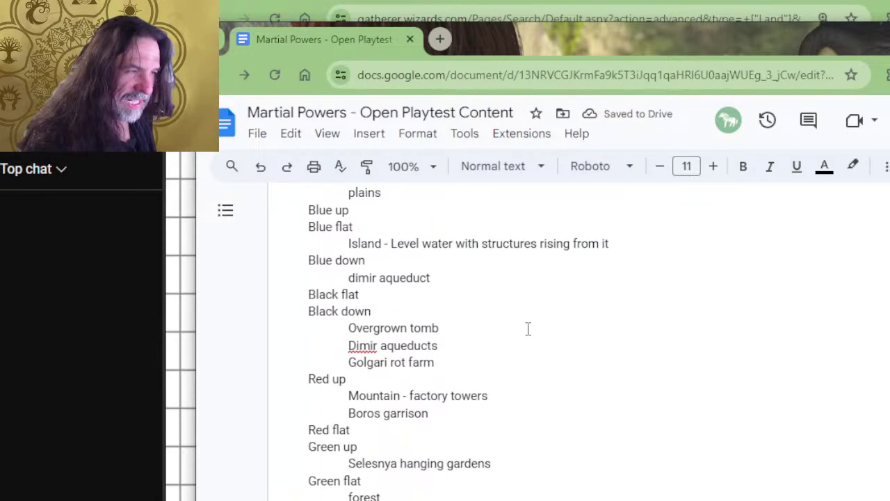
key(alt+Tab)
scroll(401, 352, down, 3)
Return to the previous Gatherer card listing and check the Swamp card page
scroll(546, 295, down, 5)
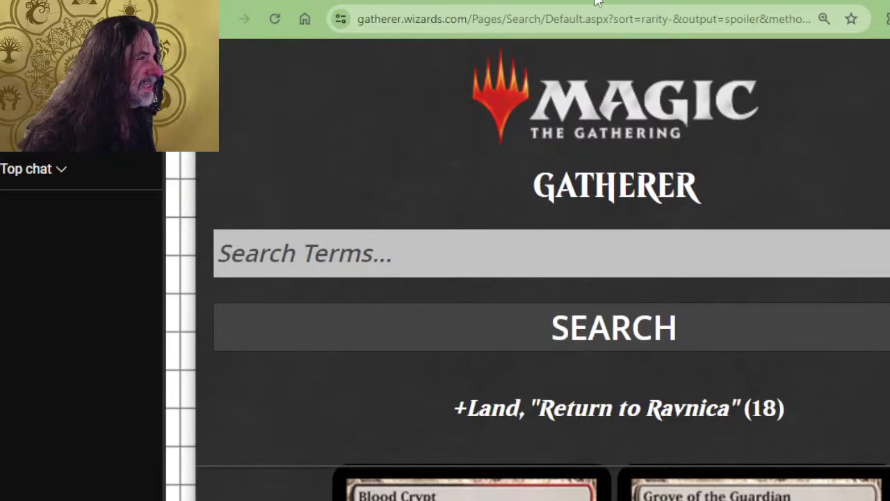
click(595, 1)
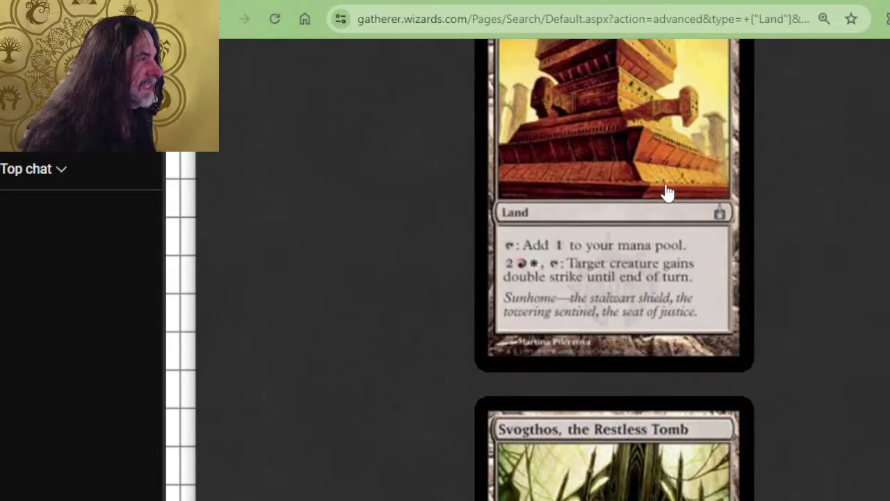
scroll(668, 196, down, 2)
scroll(672, 234, down, 7)
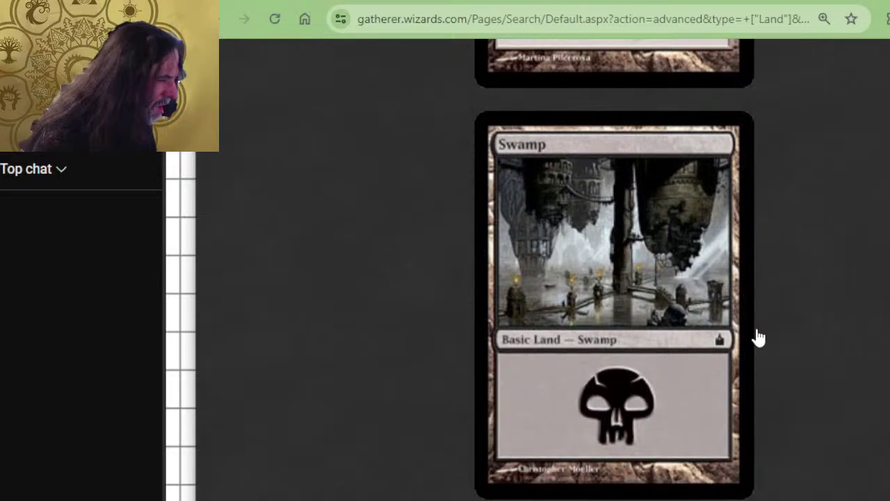
key(alt+Tab)
scroll(402, 390, down, 2)
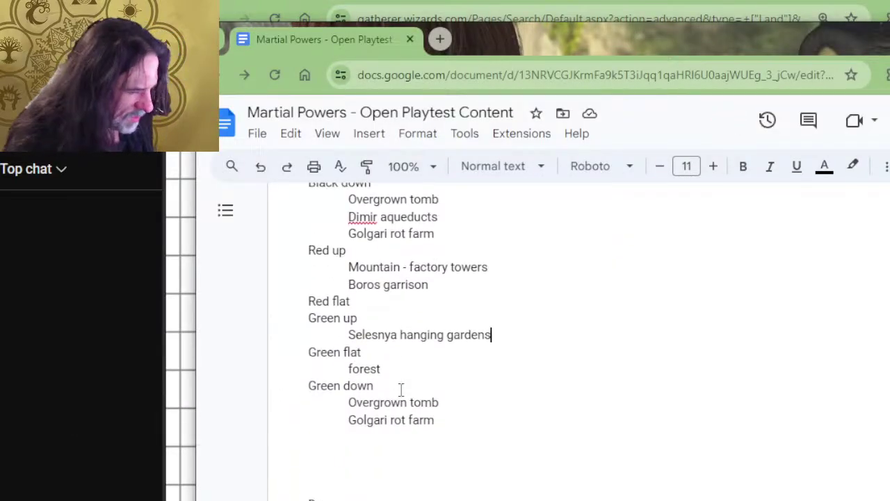
key(alt+Tab)
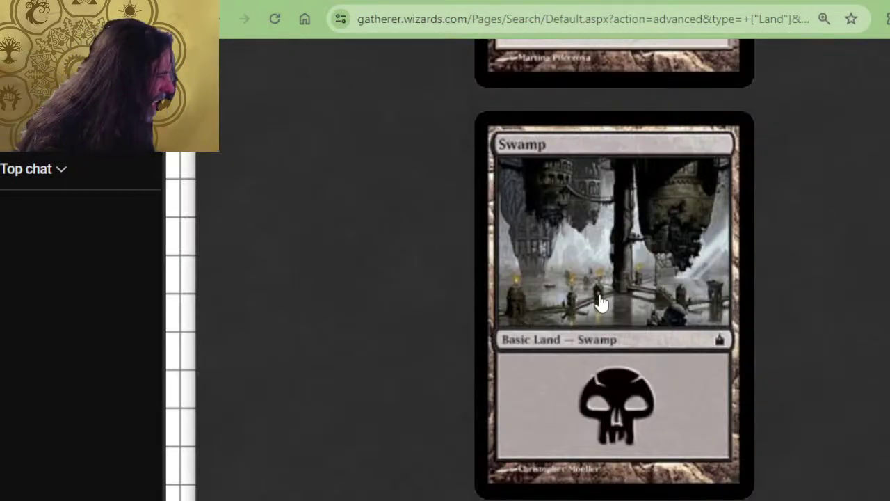
key(alt+Tab)
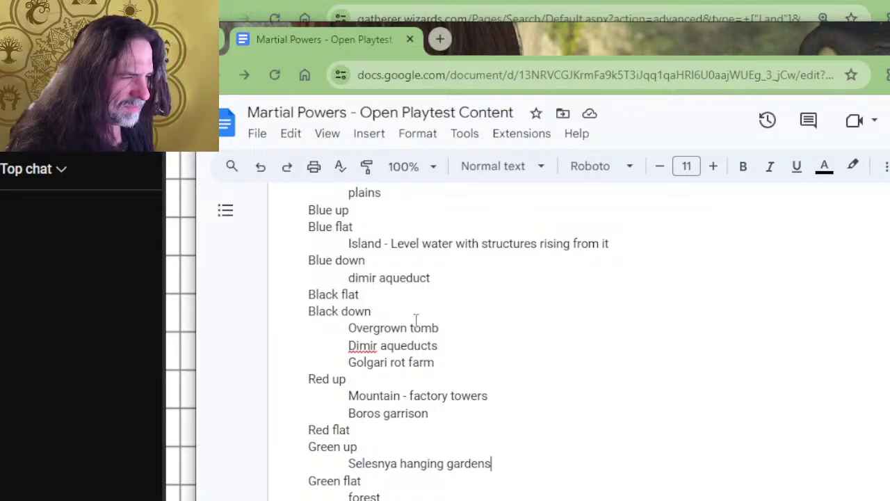
Start an indented 'swamp' entry below Black flat, cross-checking the Gatherer card
click(417, 293)
key(Return)
key(Tab)
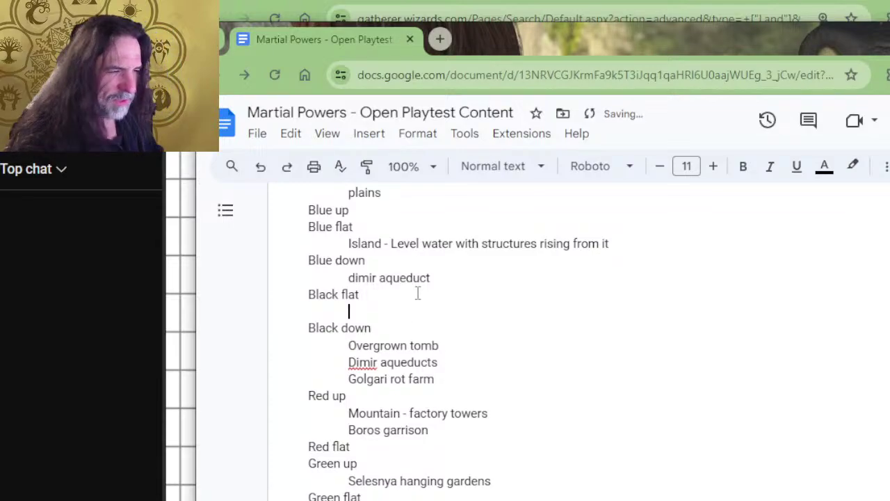
text(swamp)
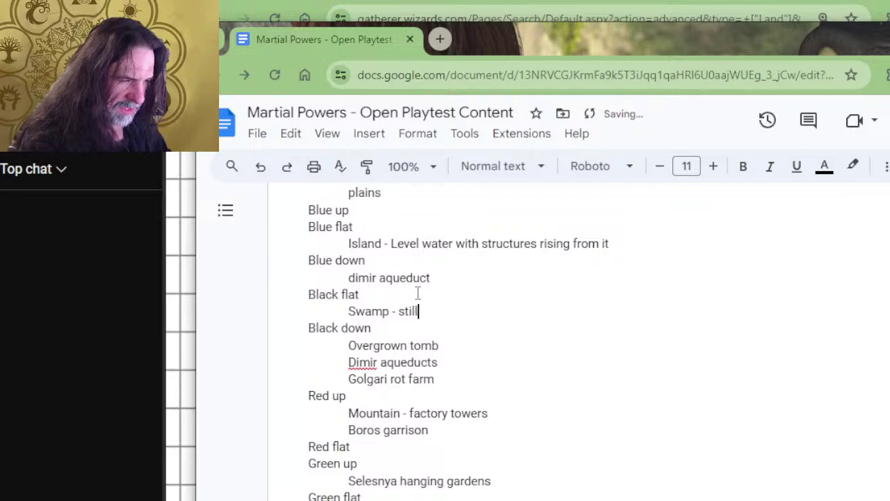
key(alt+Tab)
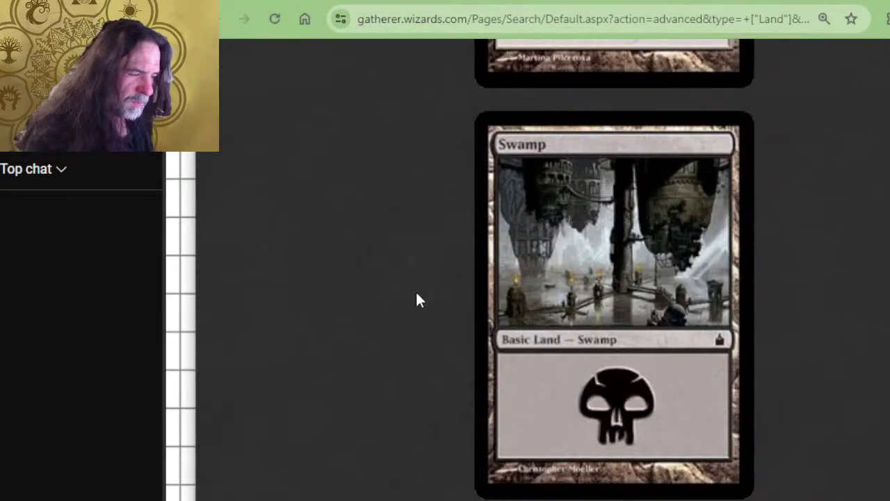
scroll(696, 314, down, 4)
scroll(698, 315, down, 2)
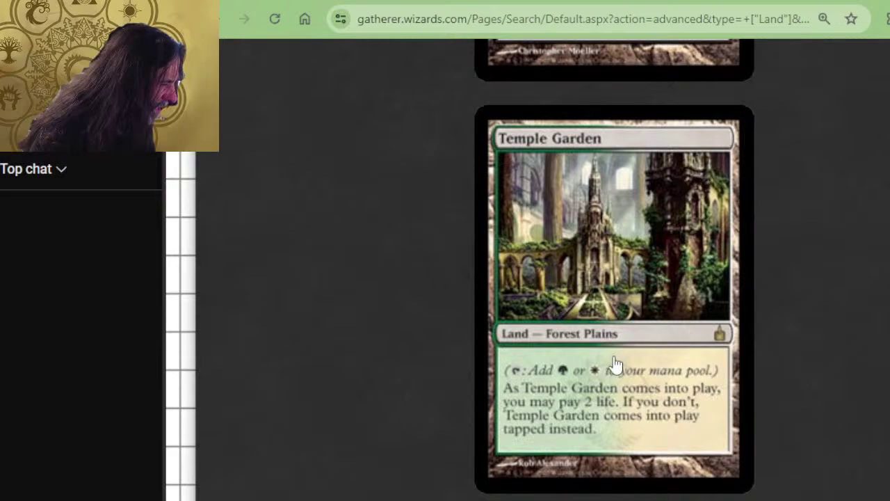
key(alt+Tab)
scroll(437, 298, up, 2)
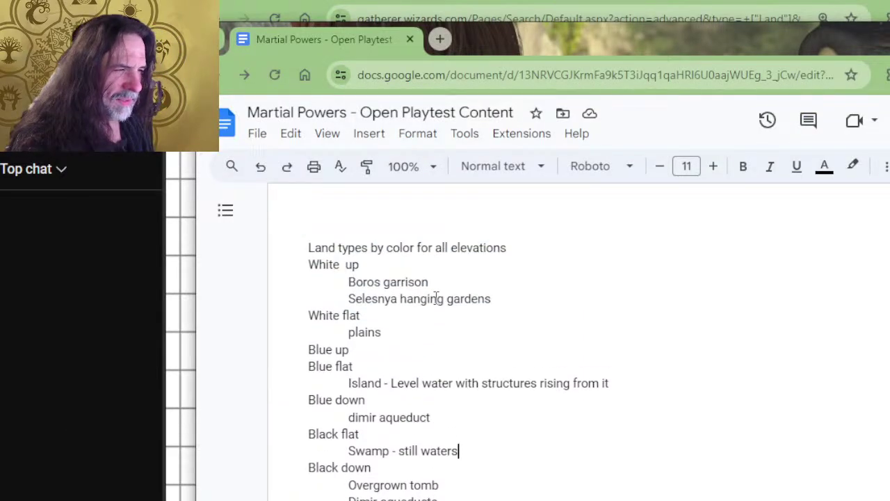
Add a 'selesnya te' entry on a new line under Plains
click(439, 336)
key(Return)
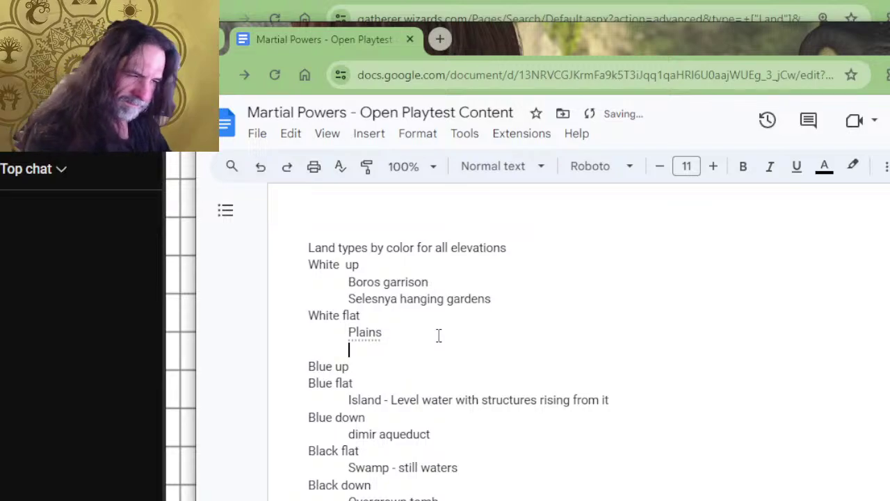
text(selesnya te)
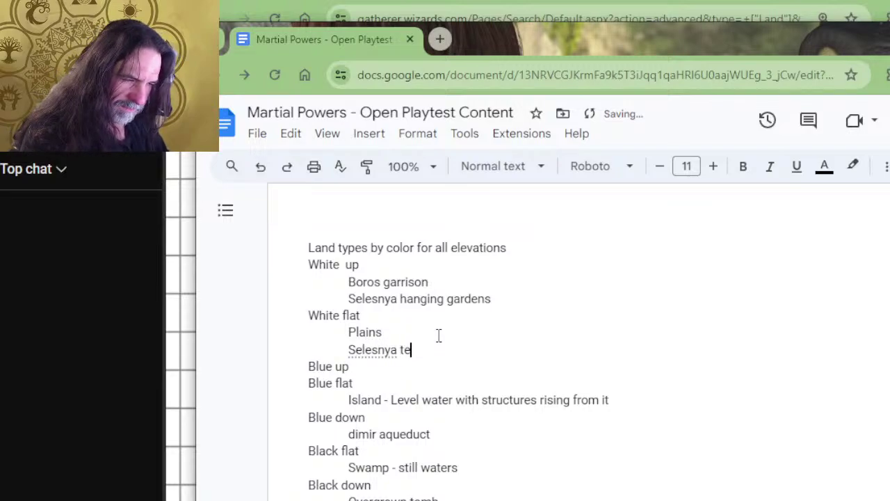
scroll(438, 336, down, 4)
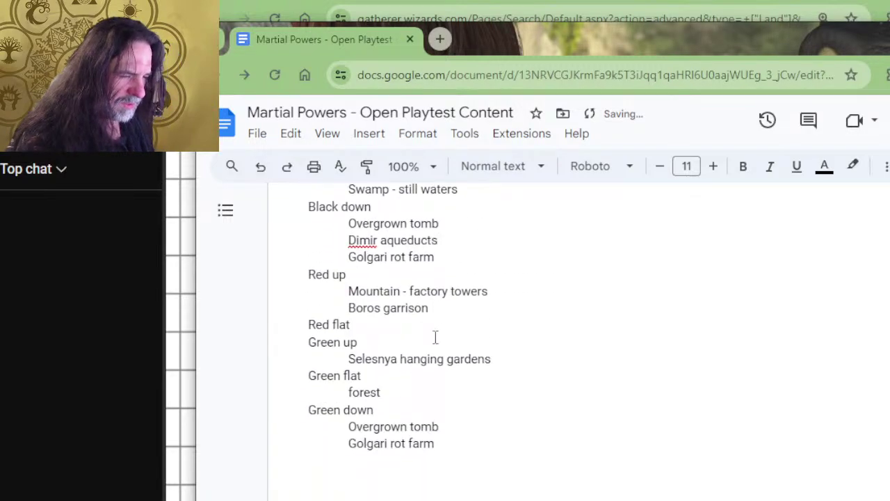
Add a 'selesnya tempe' entry under Golgari rot farm, checking Temple Garden in Gatherer
click(456, 443)
key(Return)
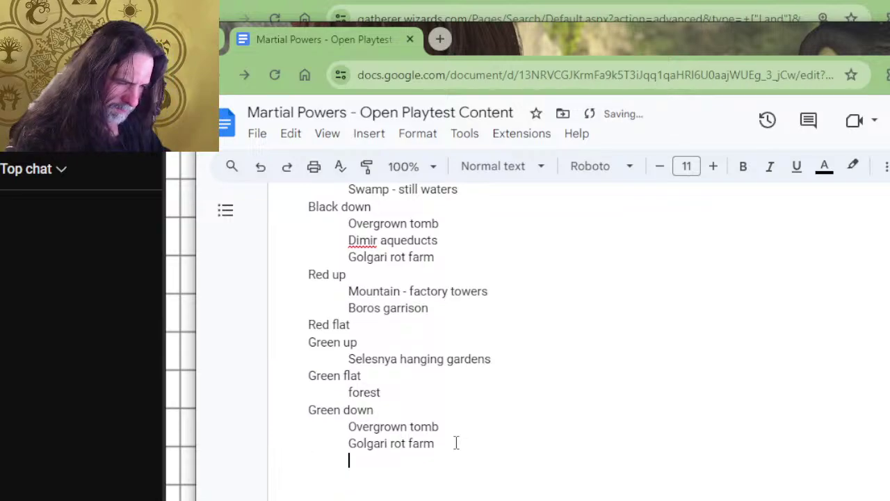
text(selesnya tempe)
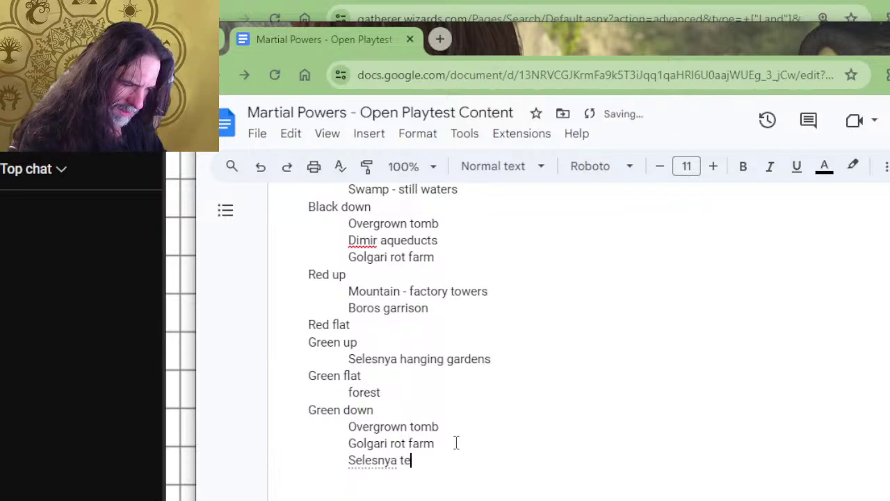
key(alt+Tab)
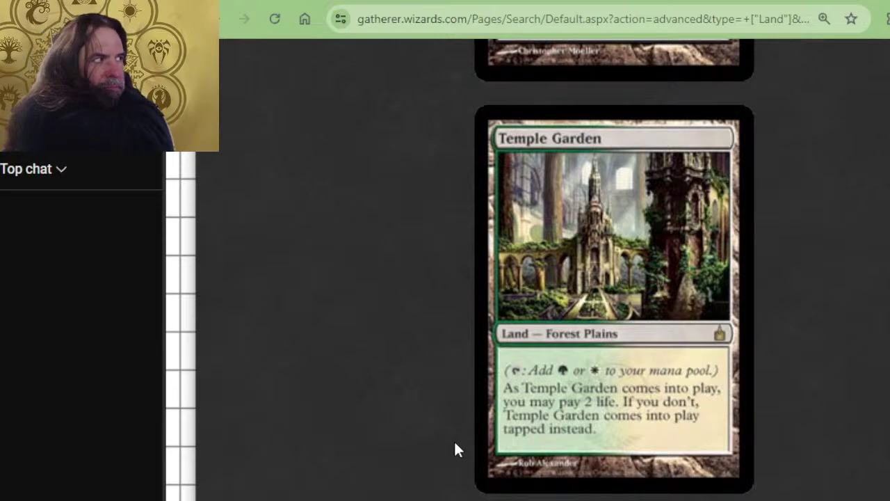
key(alt+Tab)
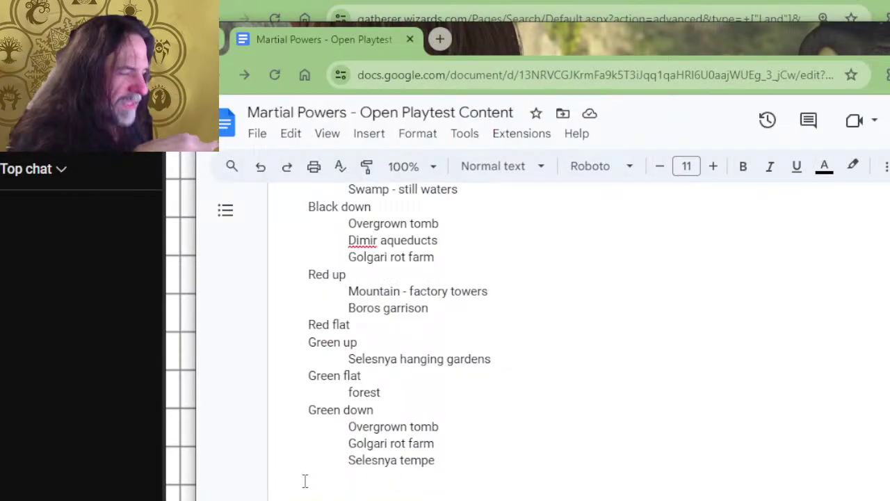
key(alt+Tab)
key(alt+Tab)
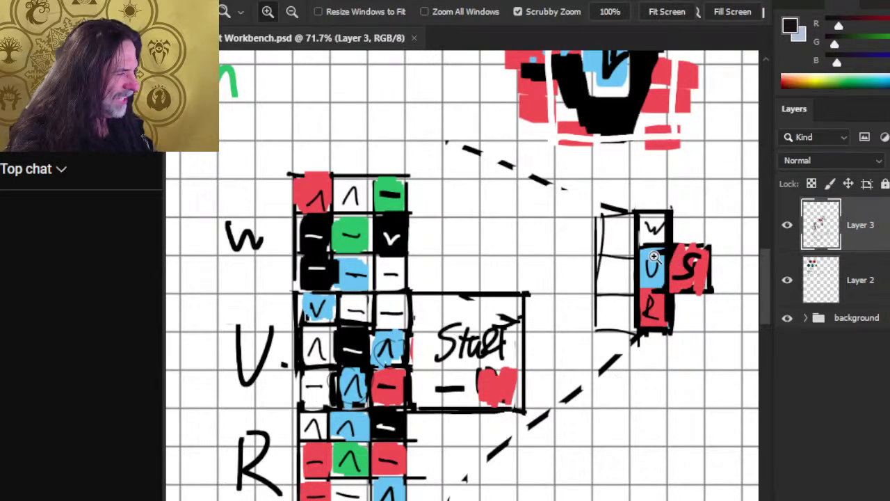
Dot a period after the V label and zoom in near the blue cell
click(283, 364)
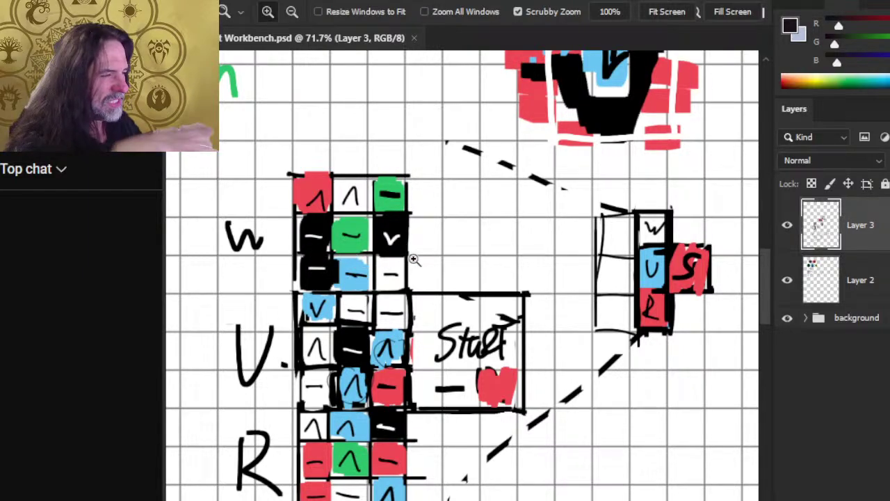
click(380, 343)
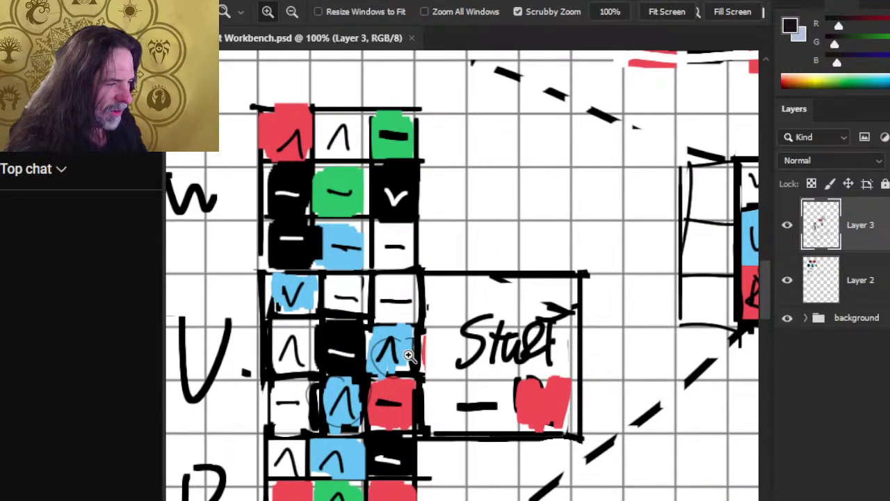
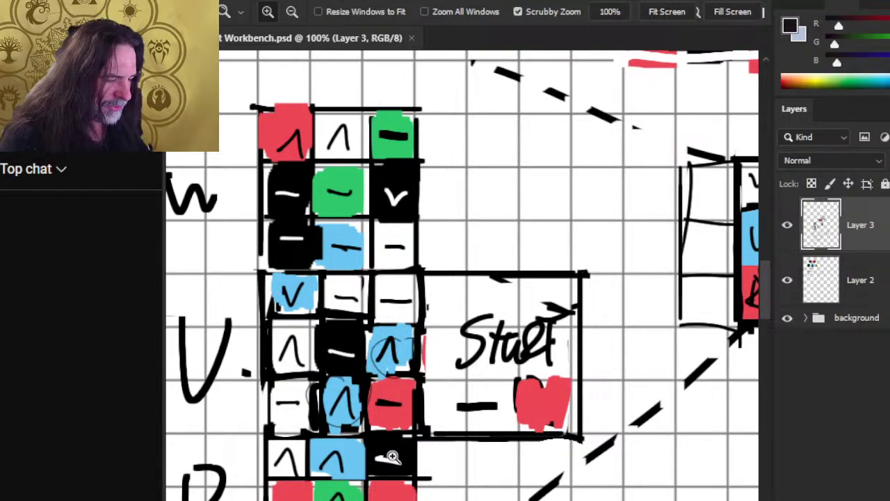
Scroll the grid map down to the R row and switch to the land-type notes
scroll(392, 487, down, 3)
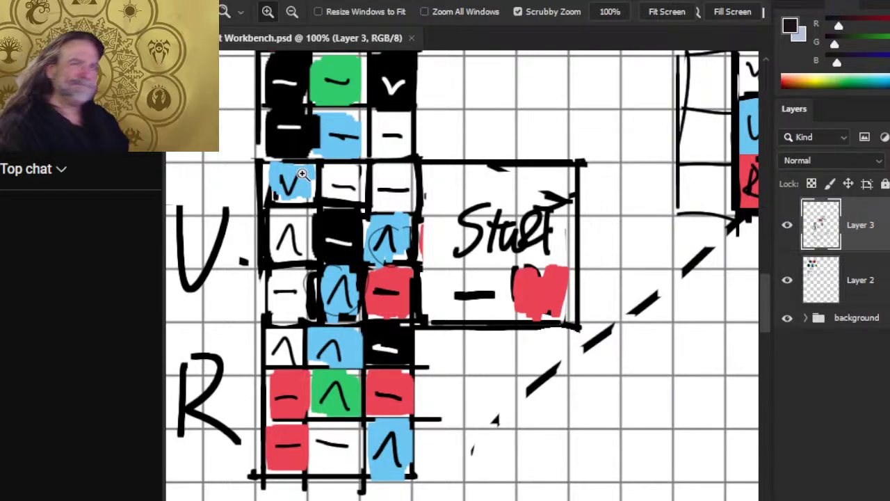
key(alt+Tab)
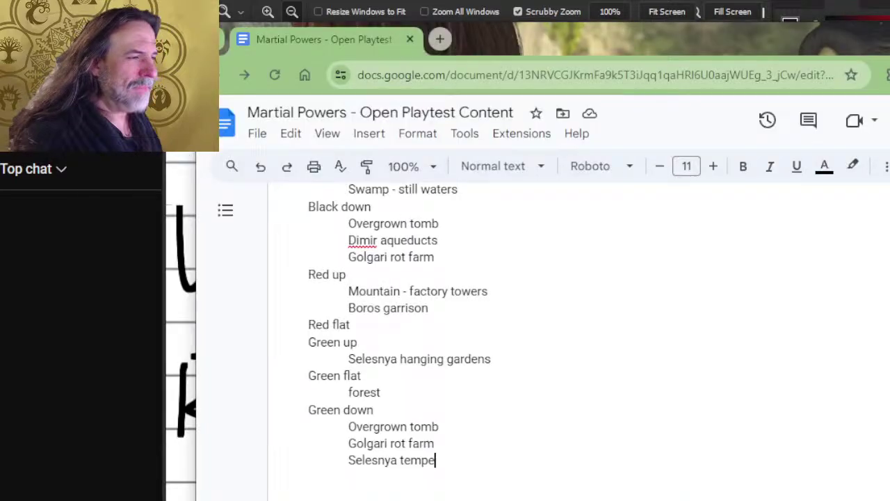
Under Map scale, note 5-hour segments: flat tile 5 hours, elevation tile 10 hours, fortify position
scroll(473, 360, up, 15)
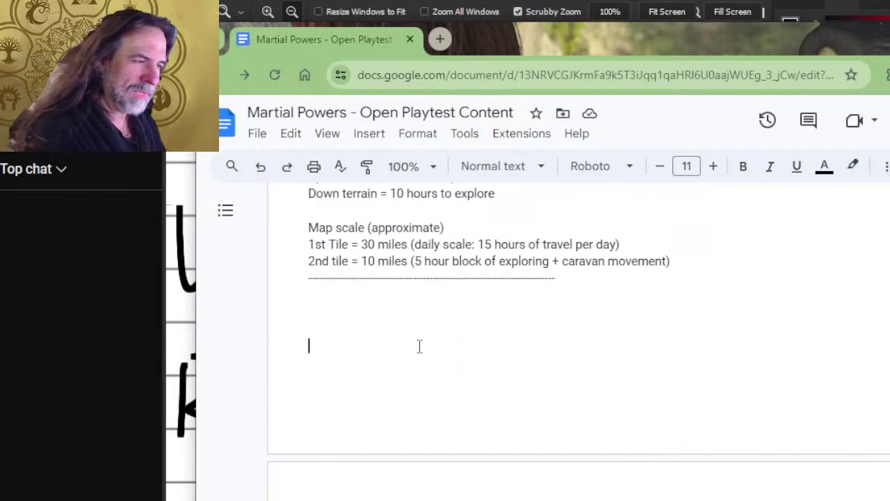
text(3 x 5 )
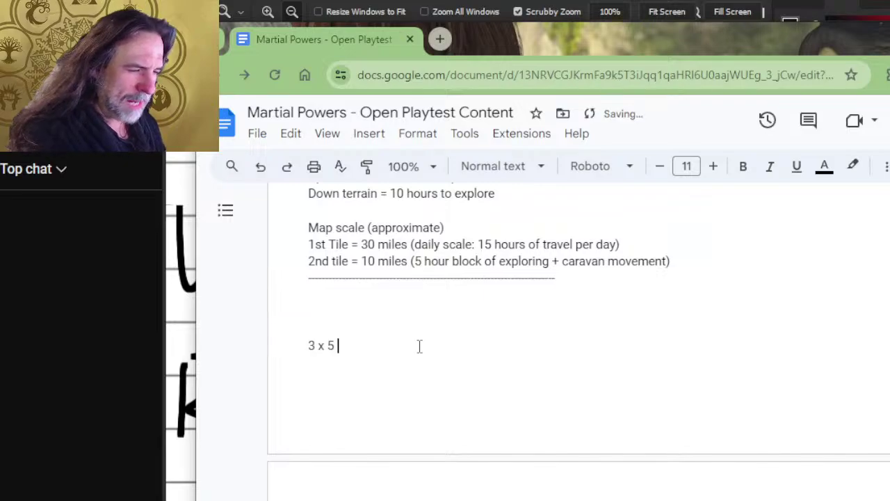
text(hour seg)
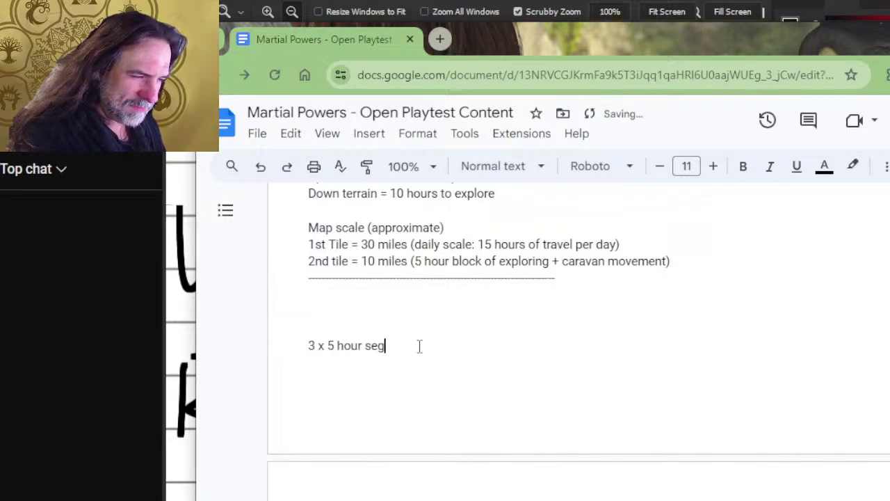
text(ments 5 h)
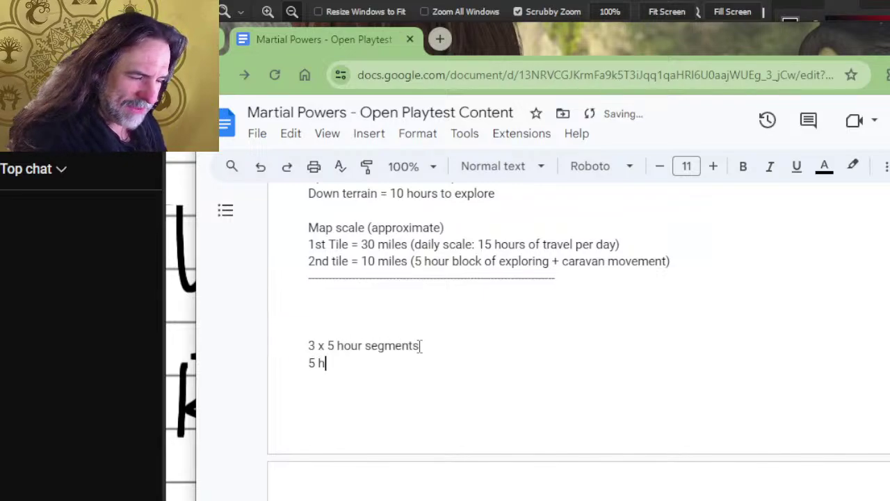
text(ours = flat t)
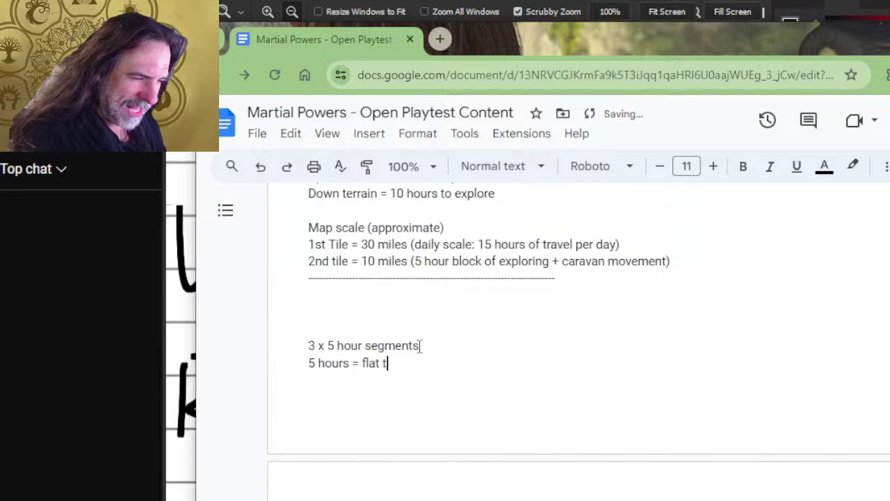
text(ile 10 hours)
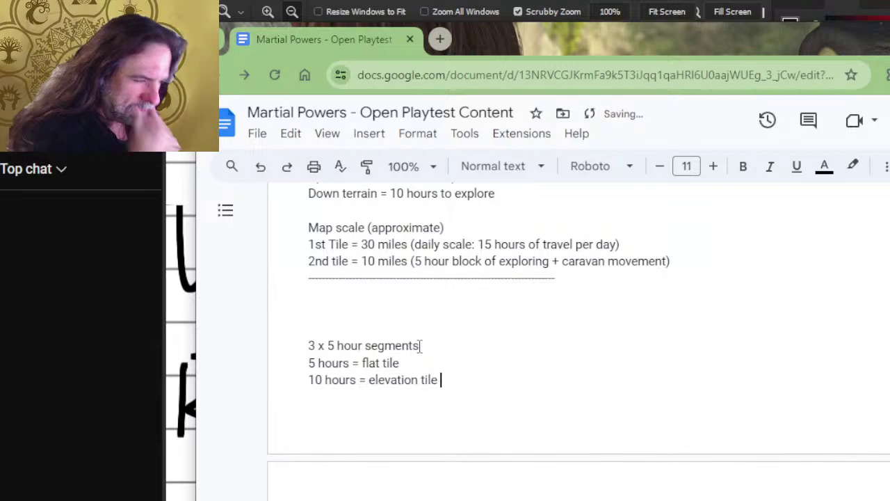
text(= elevation tile *()
key(BackSpace)
key(BackSpace)
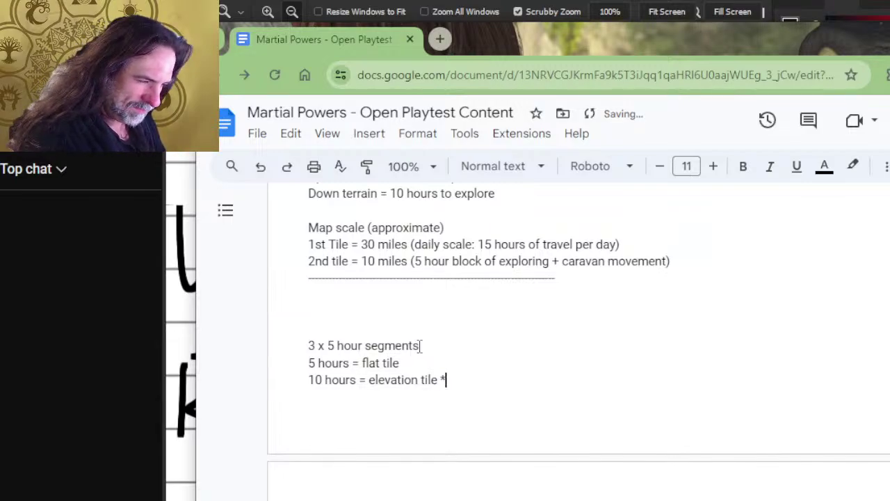
text((difficult terrai)
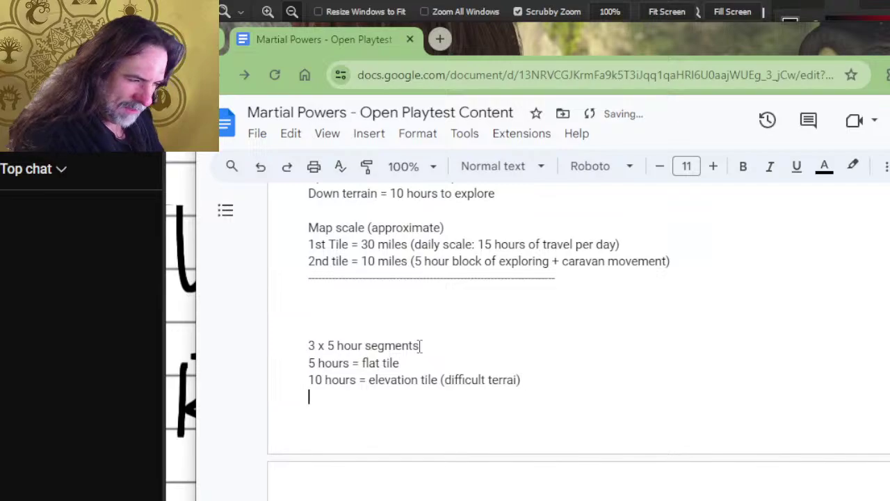
text(56)
text( = fortify posi)
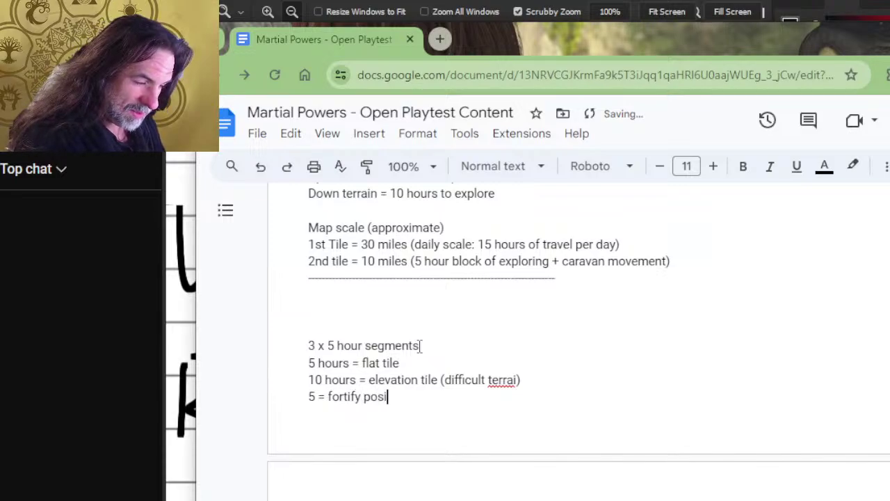
text(tion)
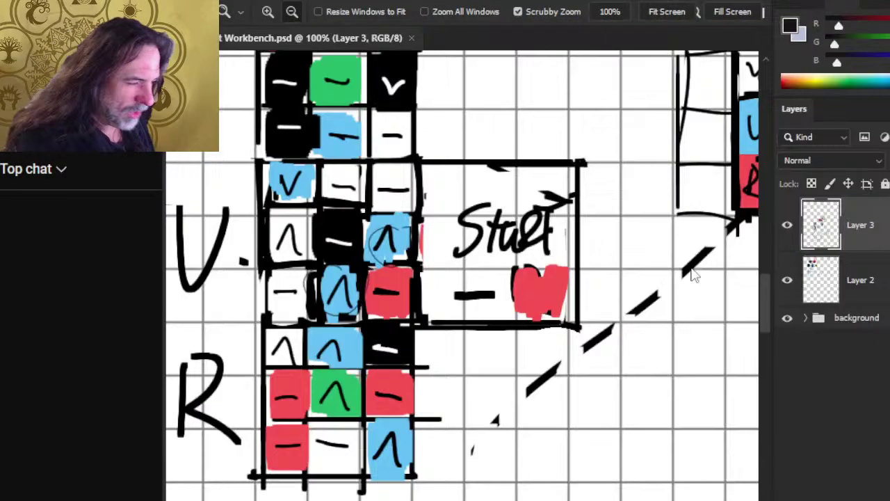
key(alt+Tab)
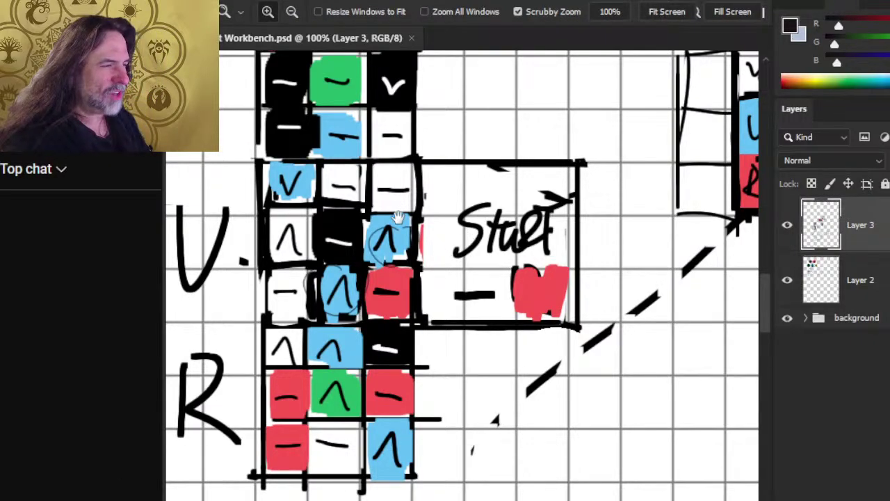
drag(393, 186, 442, 279)
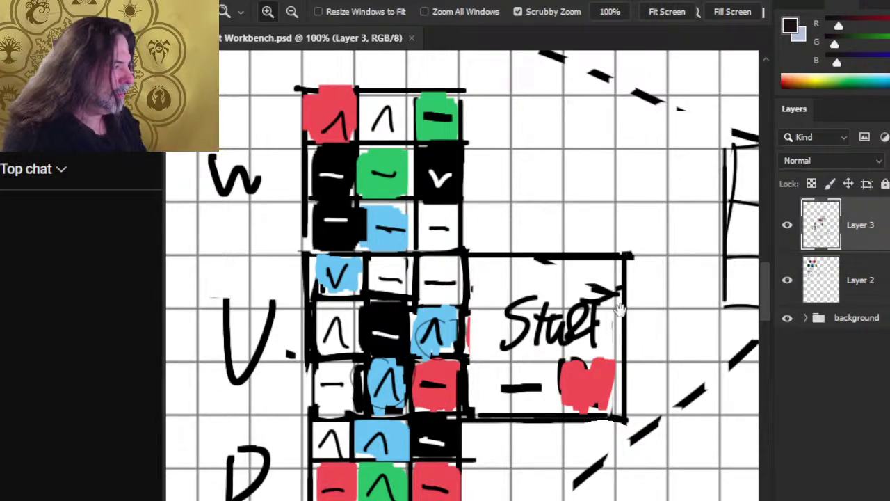
Pan the grid map between the S tile area, the Start box and the V and R rows
drag(501, 299, 264, 334)
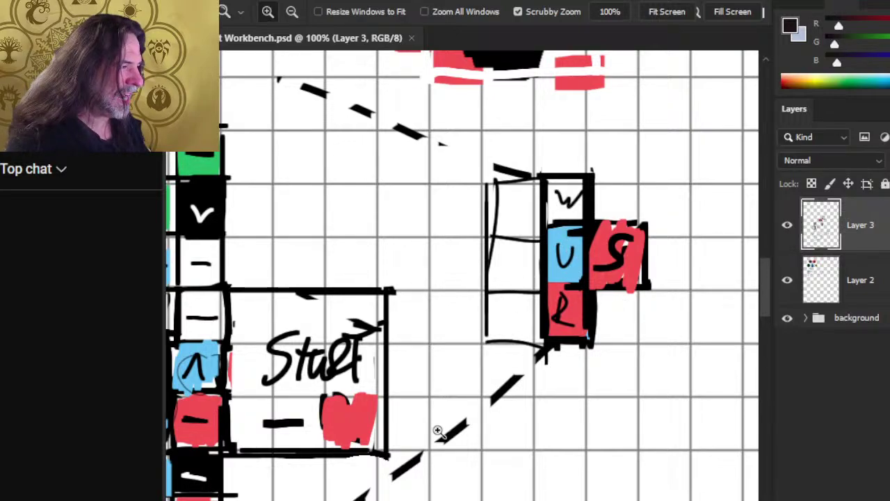
drag(254, 420, 514, 347)
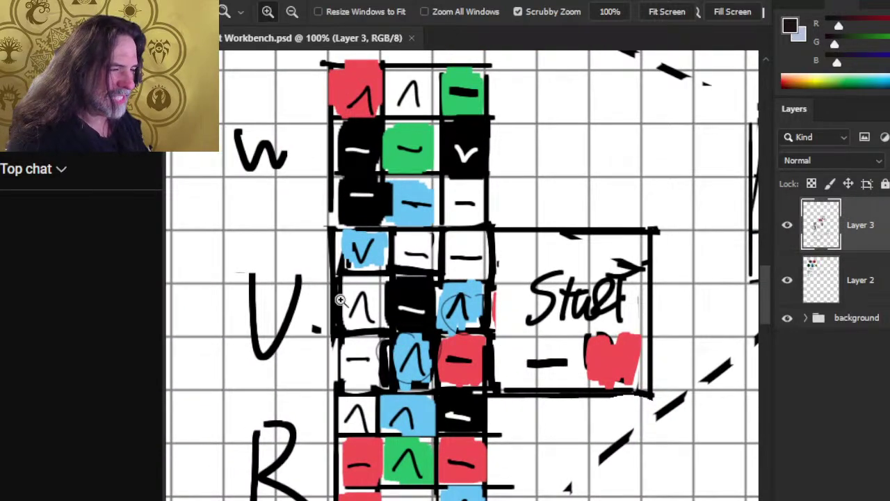
drag(526, 252, 411, 286)
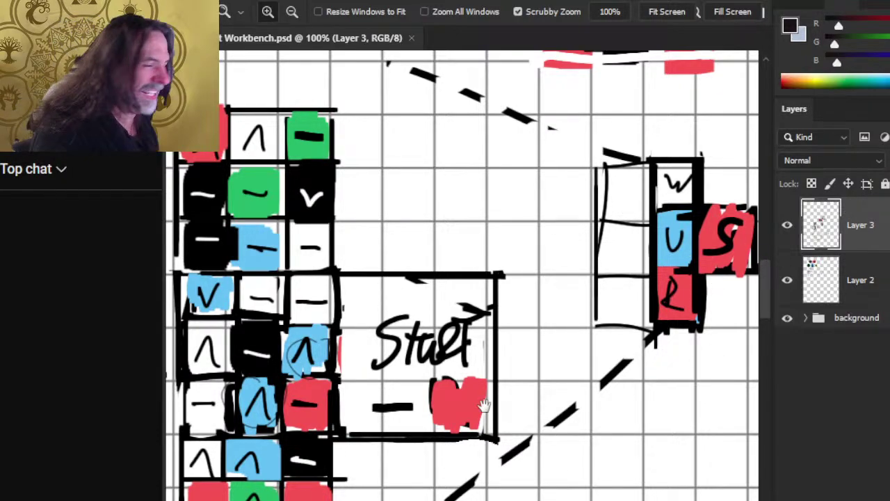
drag(470, 378, 616, 318)
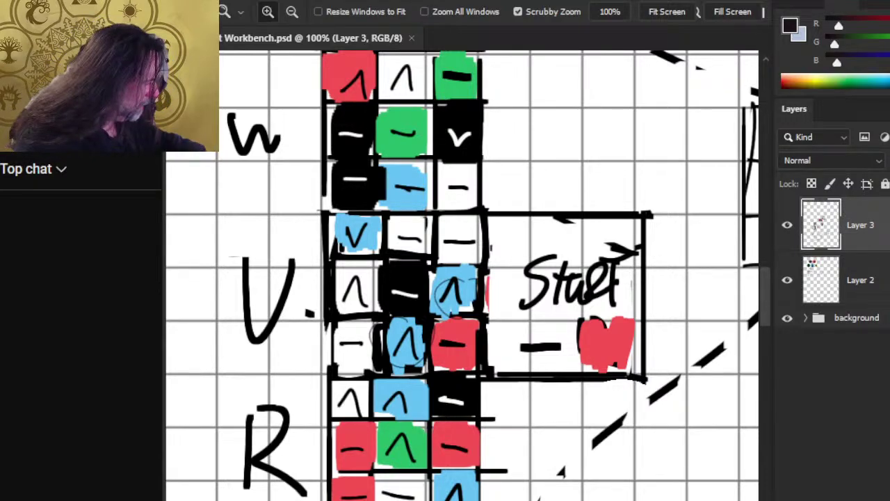
Create Layer 4 and make it active, with a smaller Brush at 50% opacity
key(ctrl+shift+alt+n)
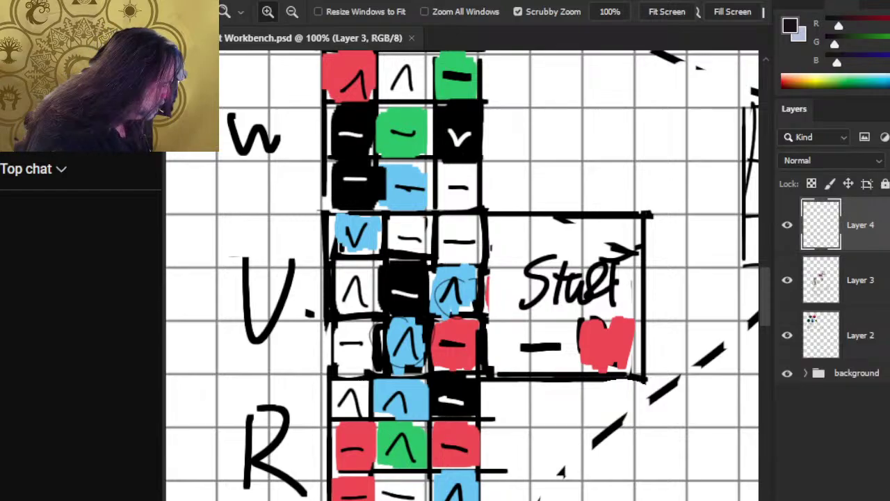
key(b)
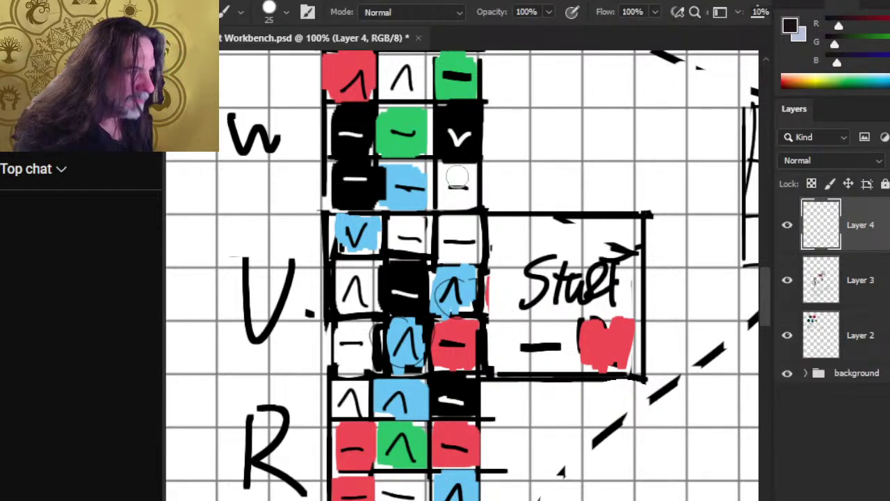
key(alt)
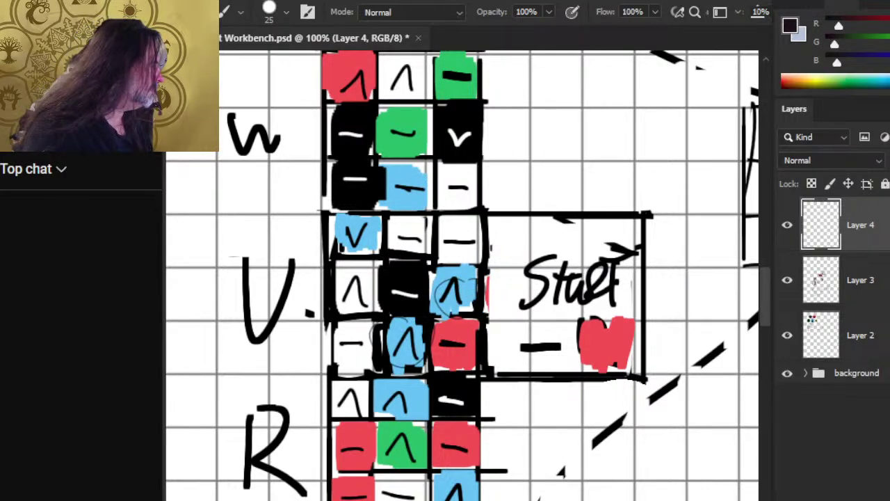
key(alt+f)
key(Escape)
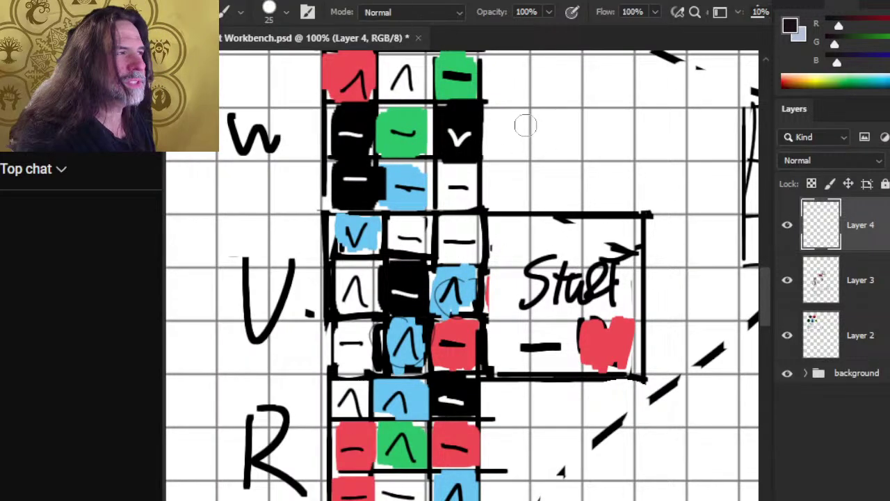
key(5)
key(alt+s)
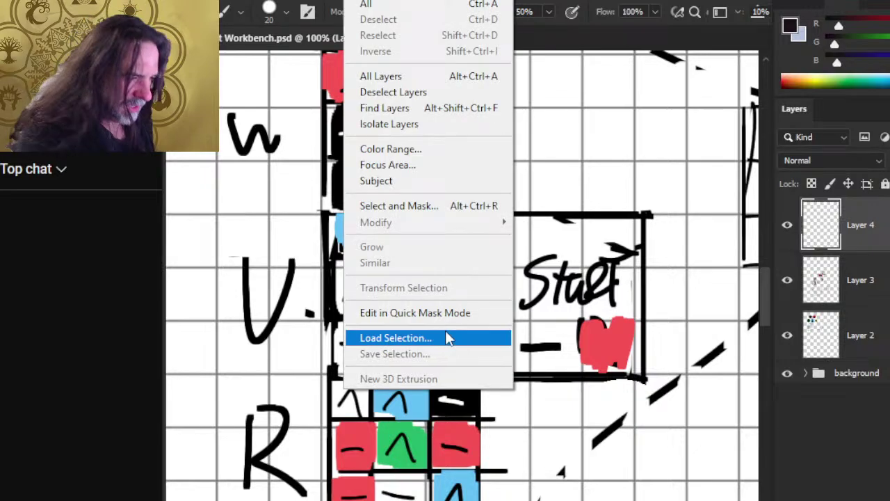
key(y)
click(503, 248)
key(Return)
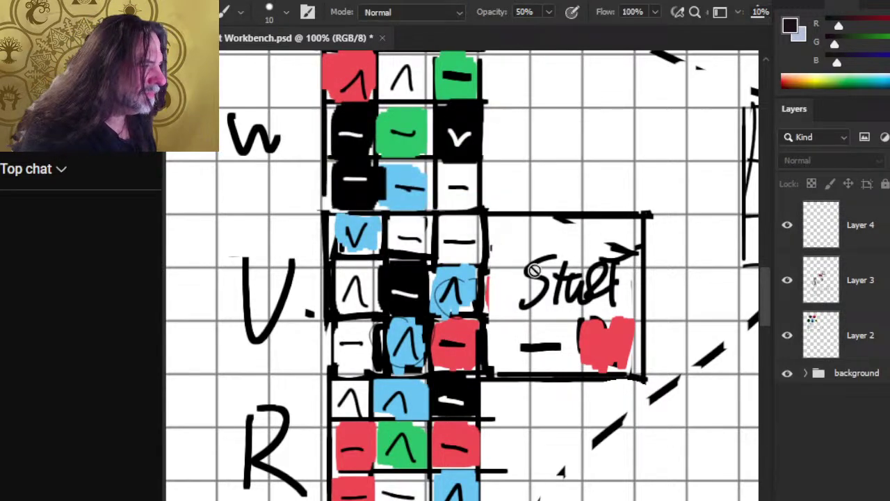
click(861, 225)
key(bracketleft)
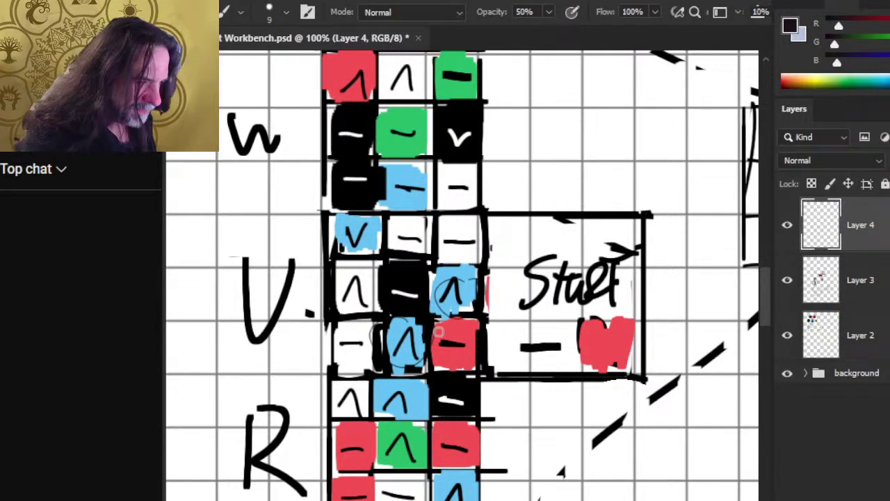
Try curved marks in the red cell, undoing the smeared strokes
drag(439, 333, 463, 360)
key(bracketleft)
key(bracketleft)
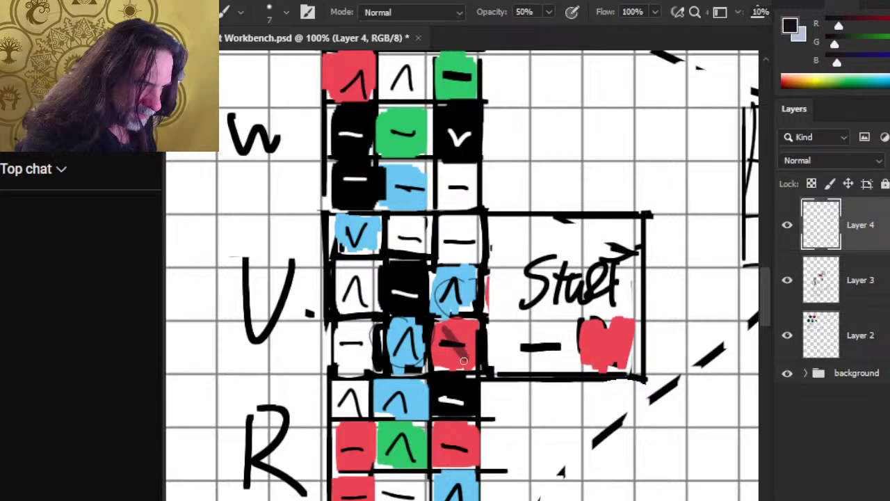
key(ctrl+z)
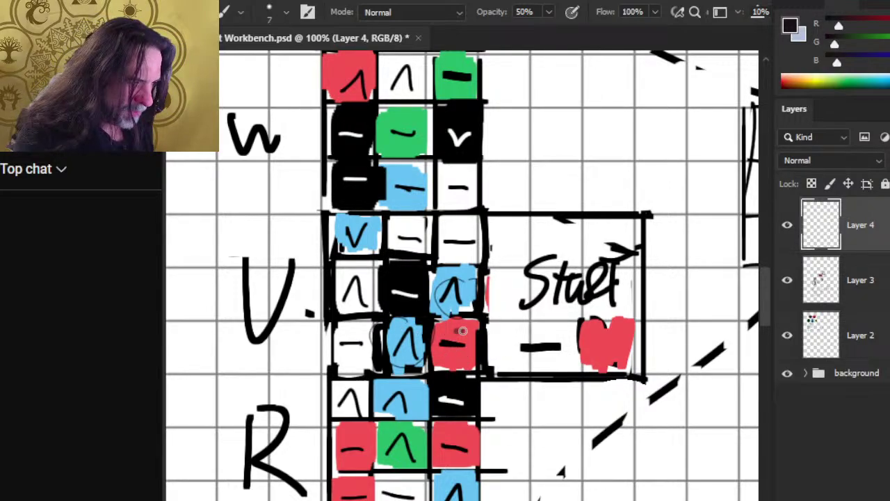
drag(463, 331, 451, 354)
key(ctrl+z)
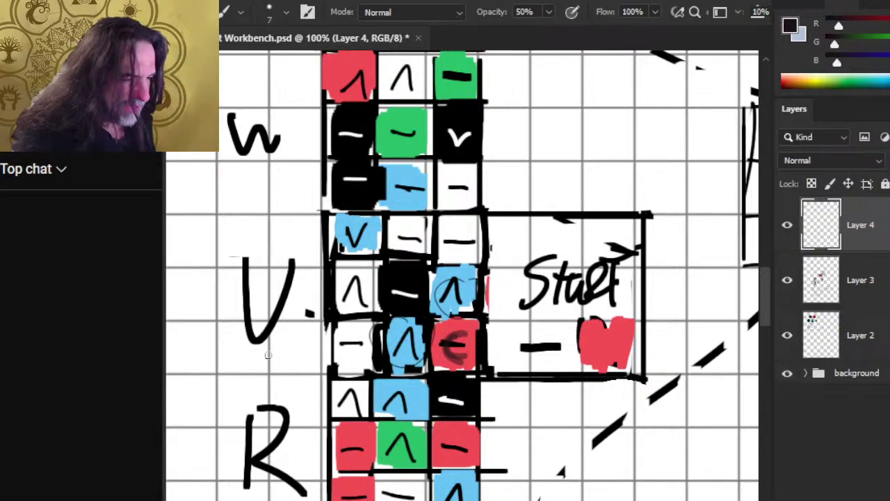
Paint grey € marks over the V-row cells and middle dash, darkening the existing ones
mouse_move(363, 336)
mouse_down()
mouse_move(348, 351)
mouse_move(383, 348)
mouse_up()
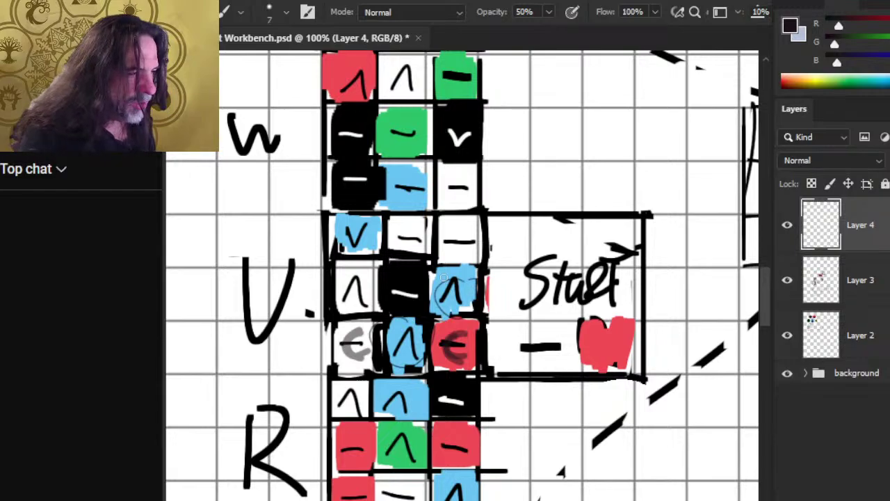
mouse_move(469, 232)
mouse_down()
mouse_move(472, 256)
mouse_move(473, 245)
mouse_up()
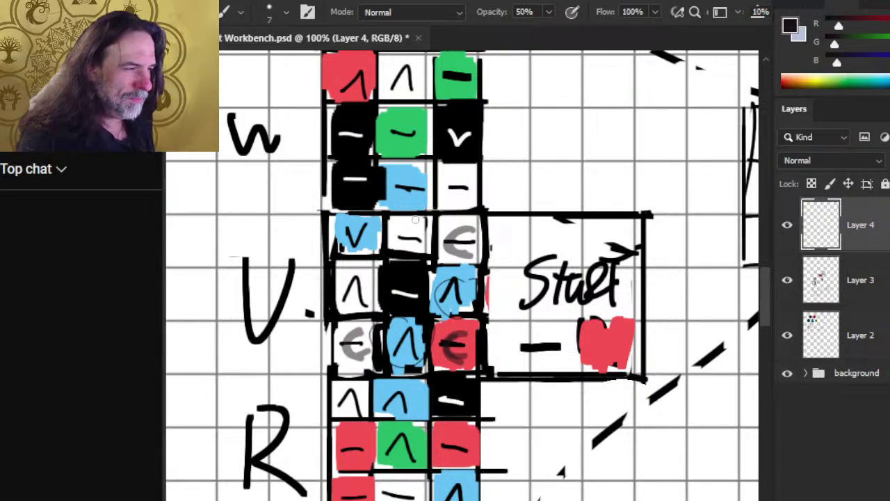
mouse_move(416, 222)
mouse_down()
mouse_move(418, 251)
mouse_move(419, 238)
mouse_move(428, 249)
mouse_move(421, 252)
mouse_up()
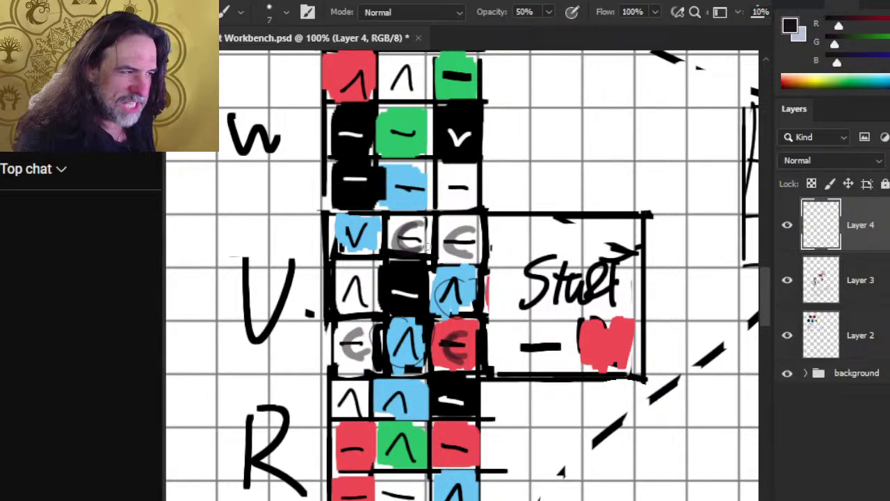
mouse_move(468, 230)
mouse_down()
mouse_move(452, 241)
mouse_move(463, 230)
mouse_up()
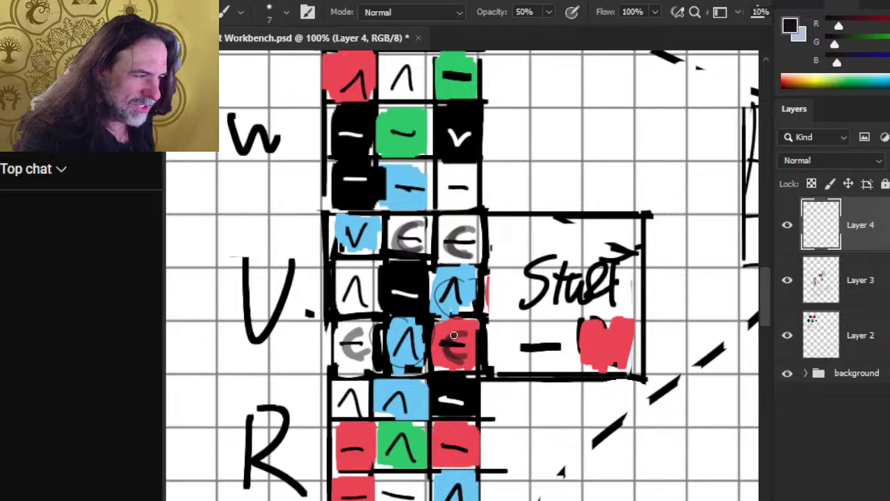
drag(464, 330, 463, 358)
drag(365, 333, 362, 332)
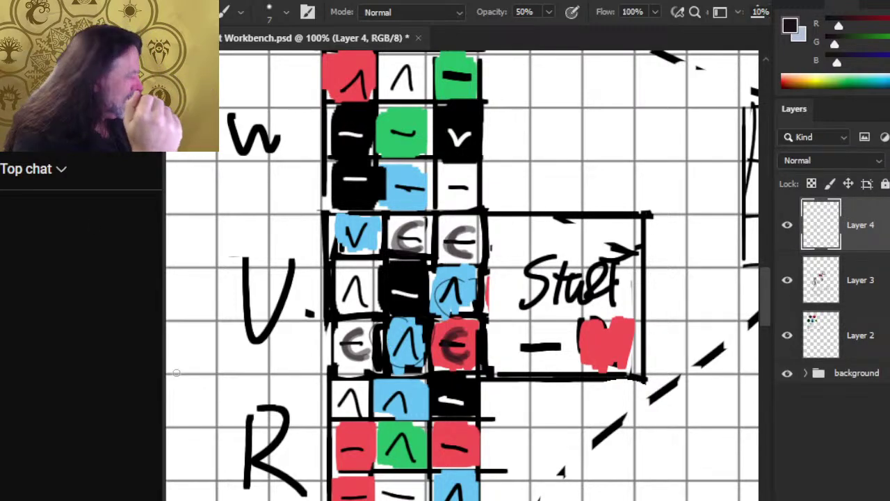
click(788, 233)
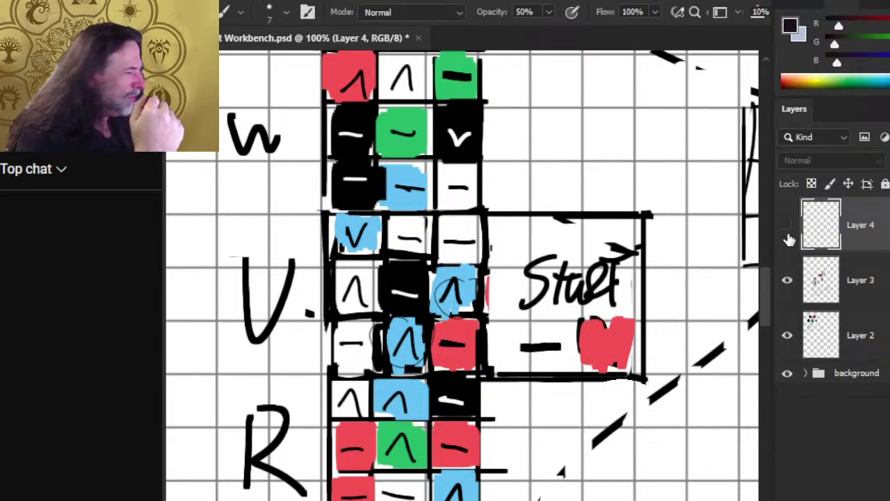
click(789, 236)
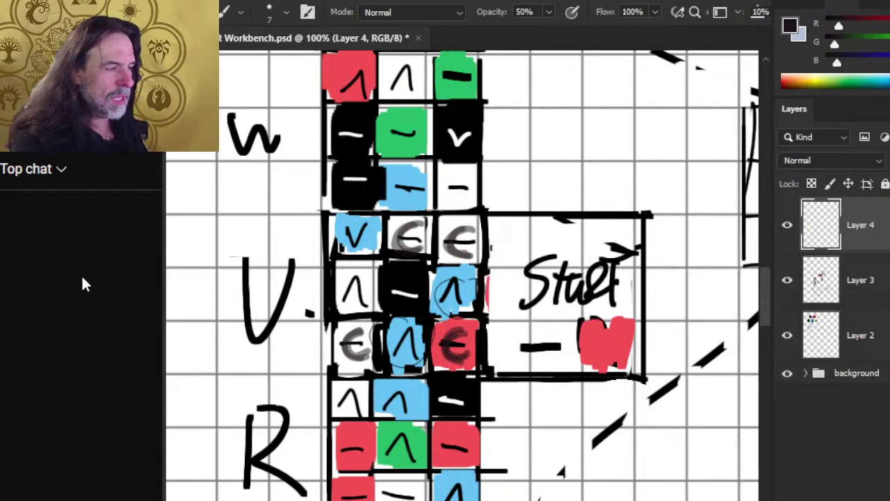
mouse_move(576, 156)
mouse_down()
mouse_move(493, 201)
mouse_move(479, 182)
mouse_up()
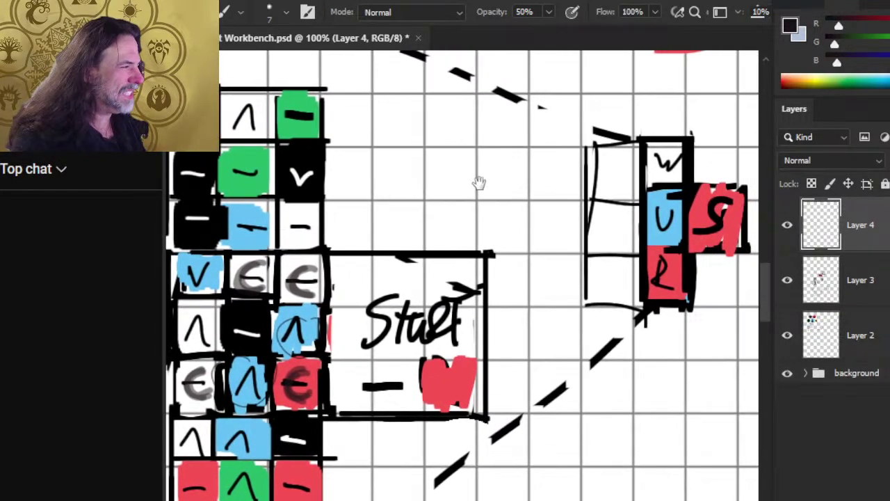
mouse_move(287, 302)
mouse_down()
mouse_move(392, 216)
mouse_move(463, 200)
mouse_up()
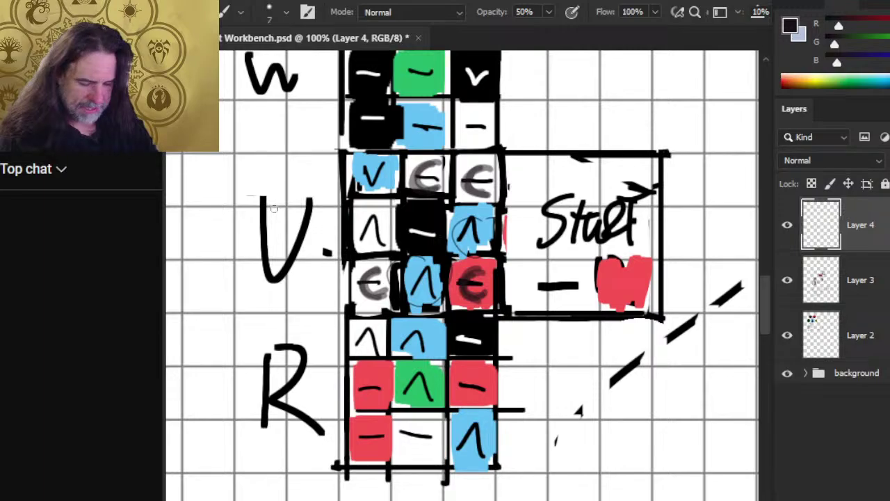
Flip between Gatherer and the Docs notes, settling on the fortify position line
key(alt+Tab)
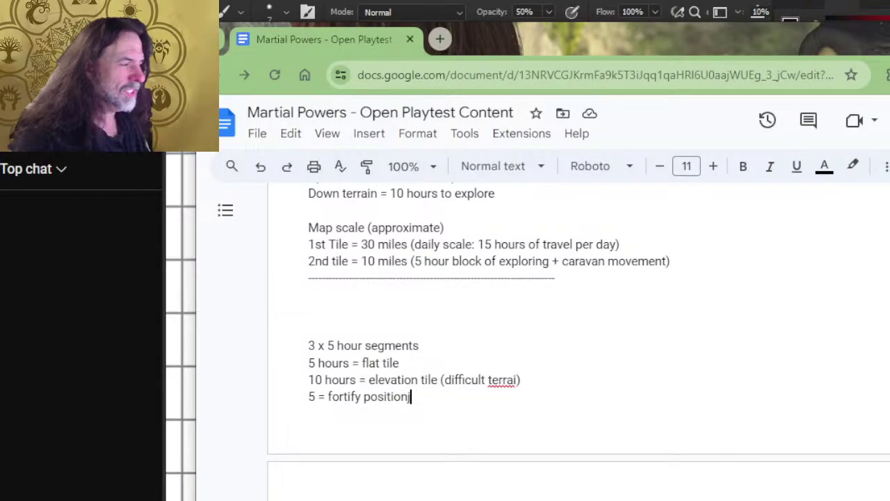
key(alt+Tab)
key(Tab)
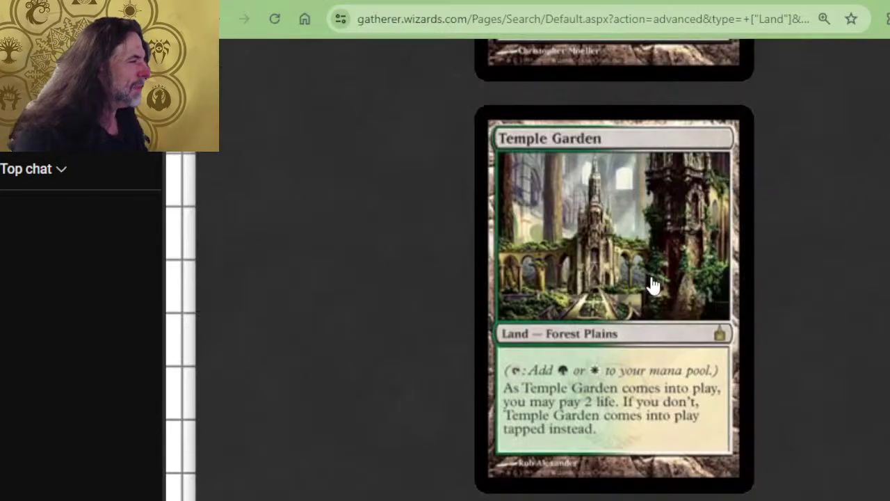
scroll(654, 285, down, 4)
key(alt+Tab)
key(Tab)
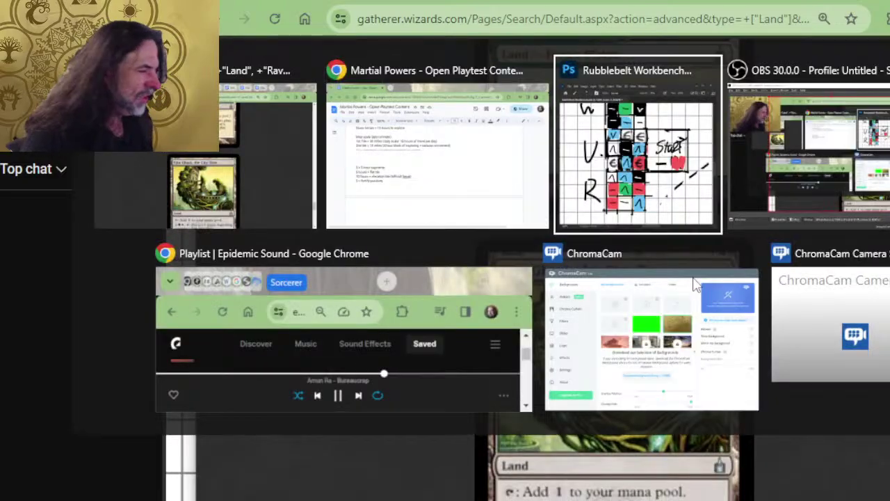
key(alt+shift+Tab)
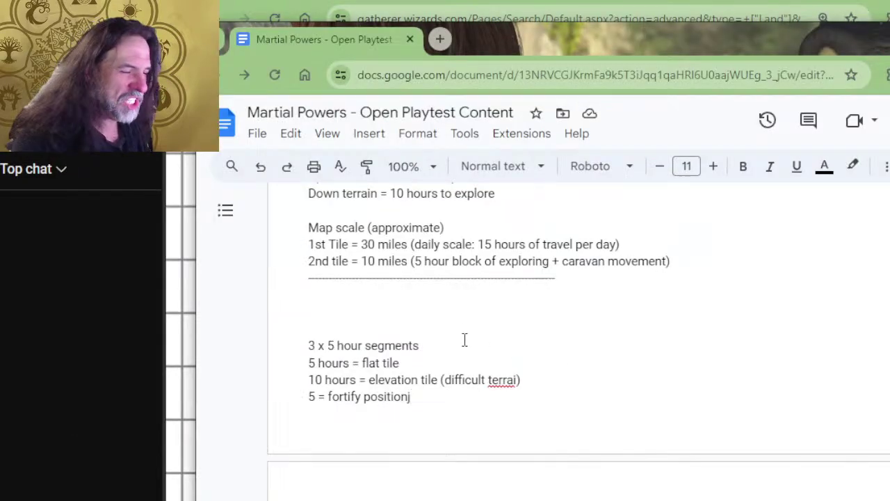
scroll(463, 341, down, 2)
scroll(490, 324, down, 2)
scroll(539, 362, up, 4)
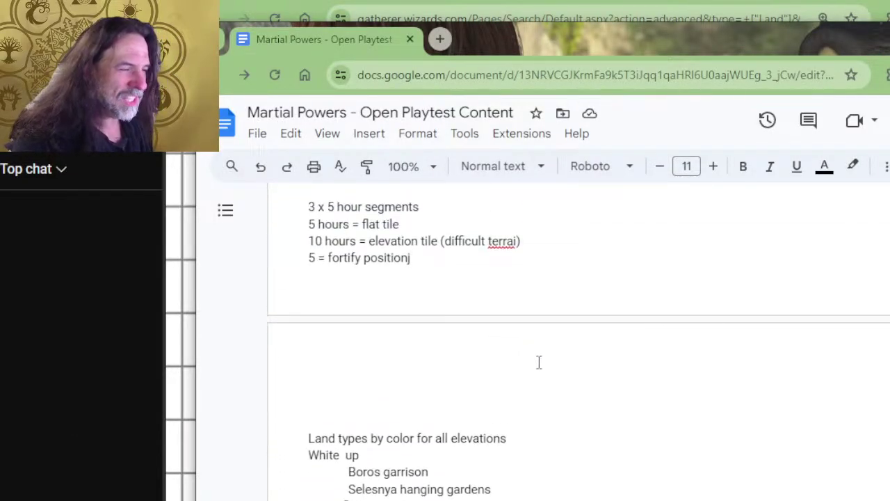
Append '= no long rest disruption' to the fortify position line and return to Gatherer
text(= )
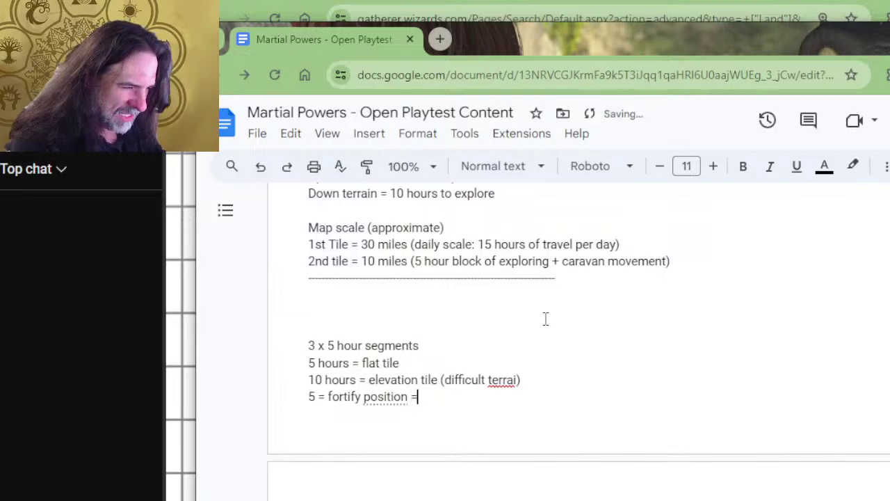
text(no)
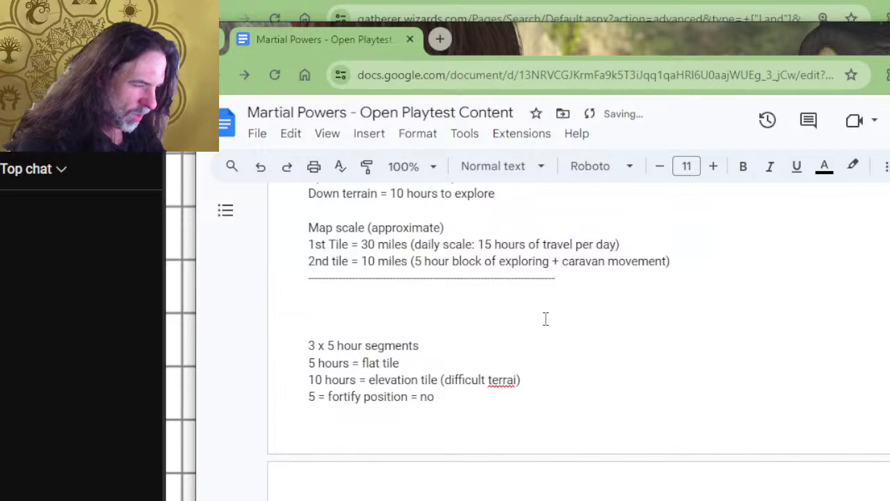
text( random e)
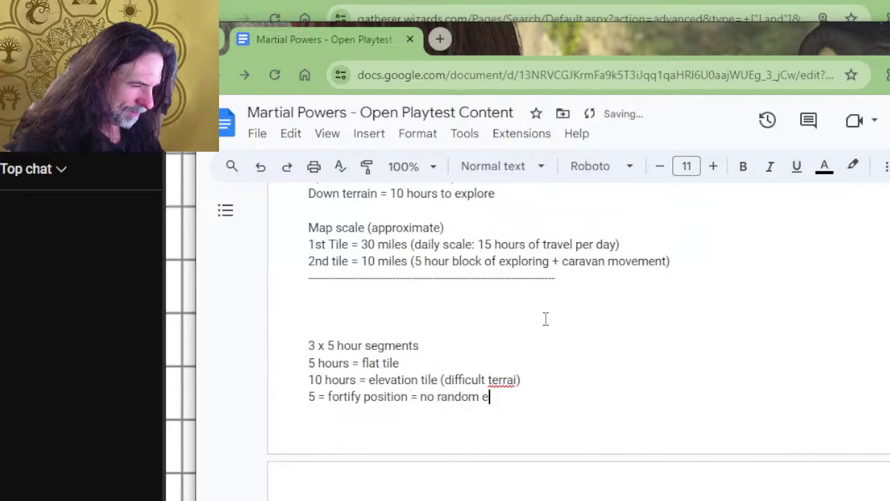
key(BackSpace)
key(BackSpace)
key(BackSpace)
key(BackSpace)
key(BackSpace)
key(BackSpace)
key(BackSpace)
key(BackSpace)
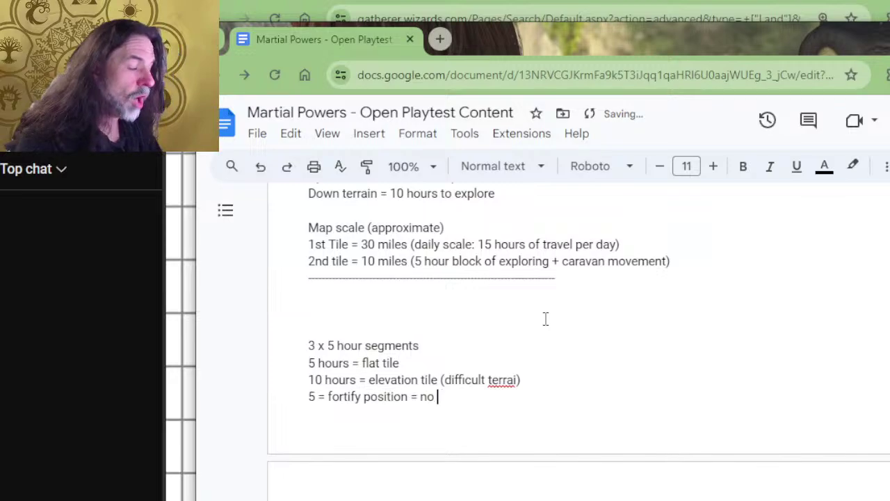
text(long rest disruption)
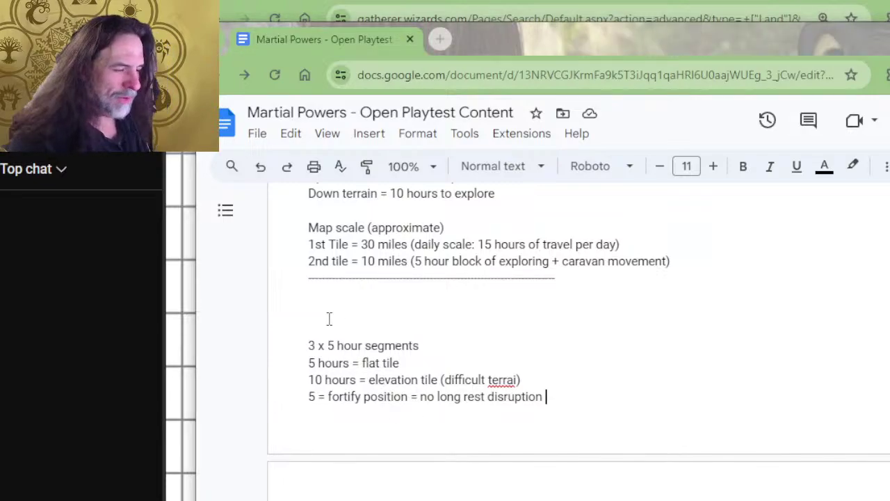
key(alt+Tab)
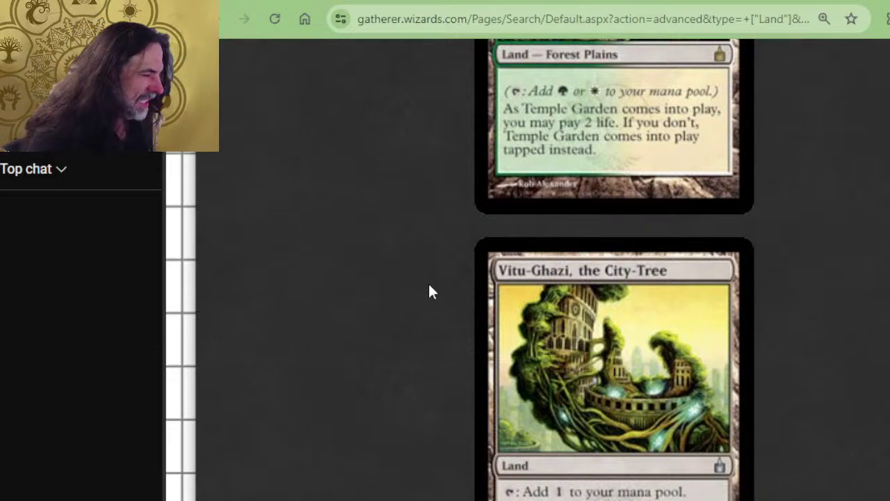
scroll(770, 267, down, 6)
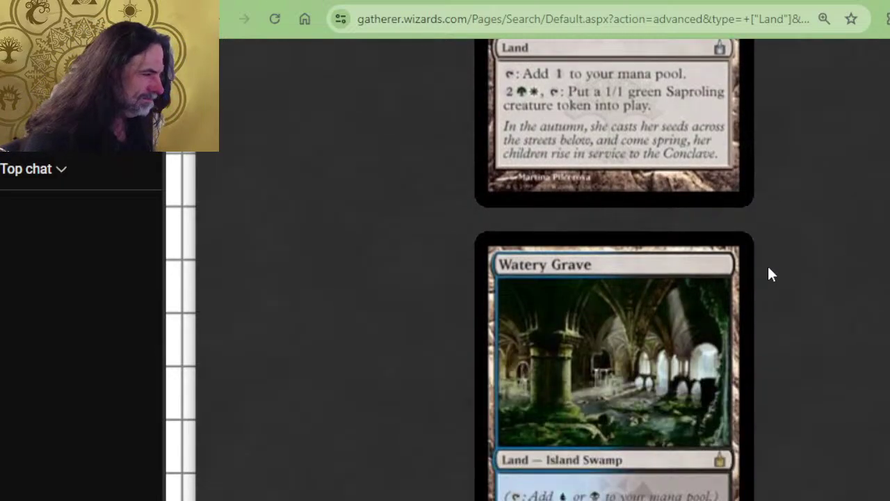
scroll(626, 271, down, 2)
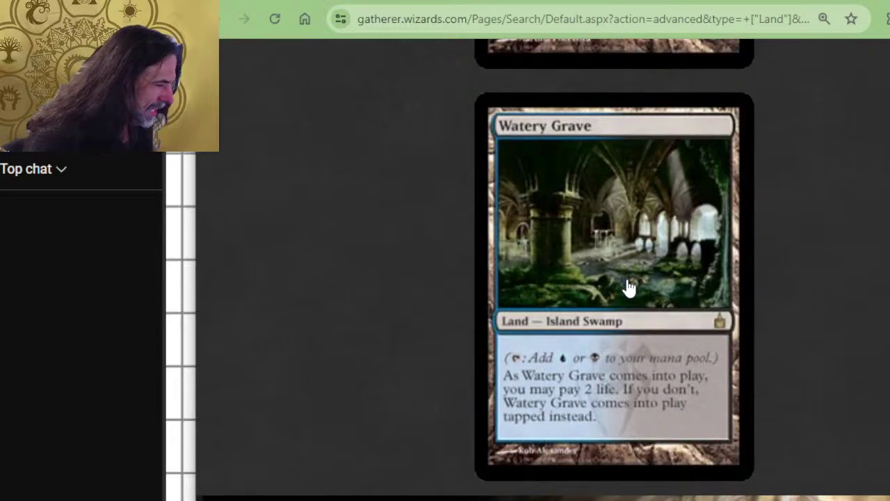
key(alt+Tab)
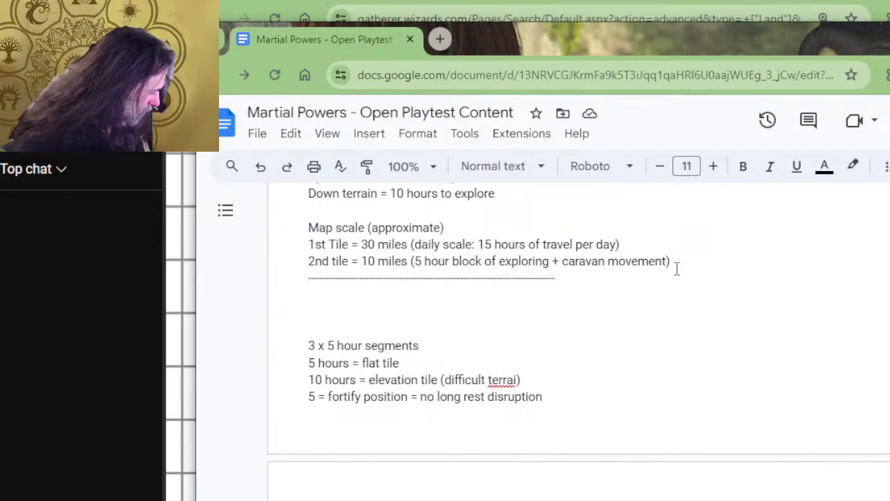
key(alt+Tab)
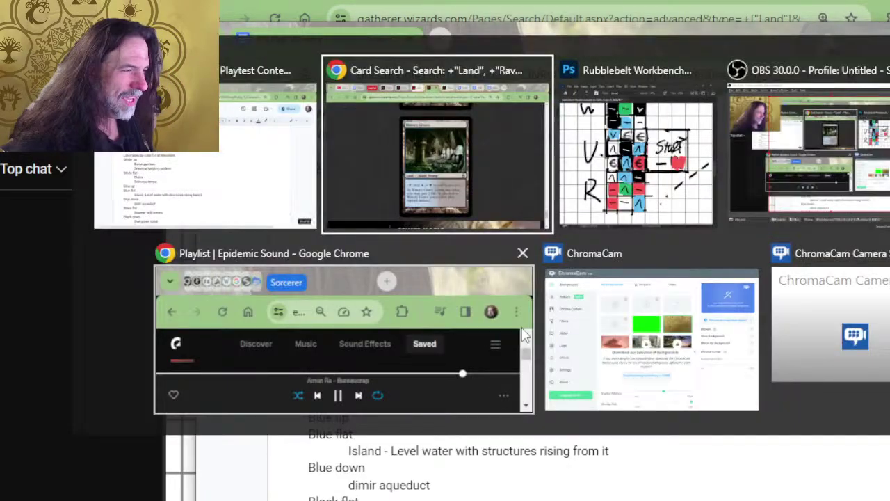
scroll(591, 251, up, 3)
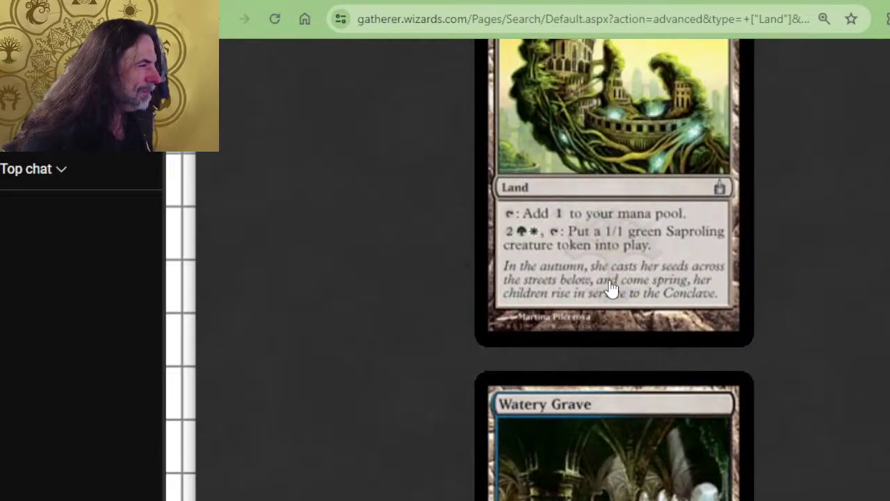
scroll(613, 288, up, 1)
After checking the Vitu-Ghazi card, add 'selesnya city tree' under Green up's hanging gardens
key(alt+Tab)
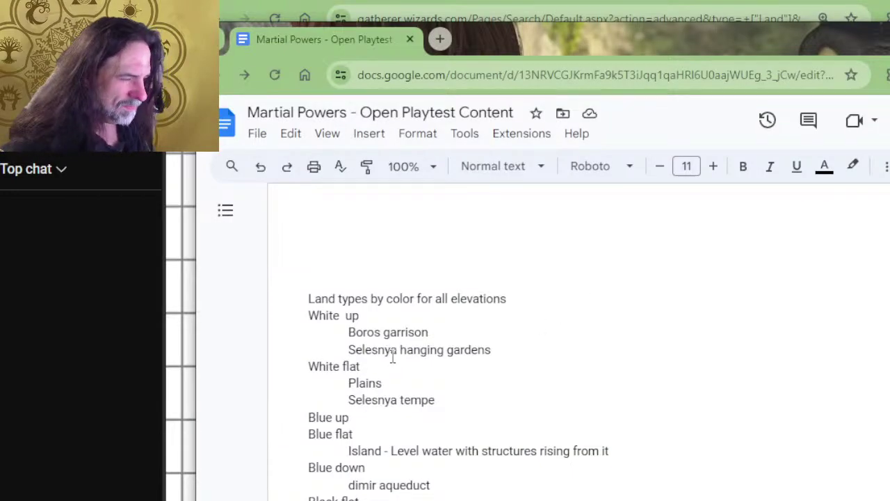
scroll(410, 327, down, 2)
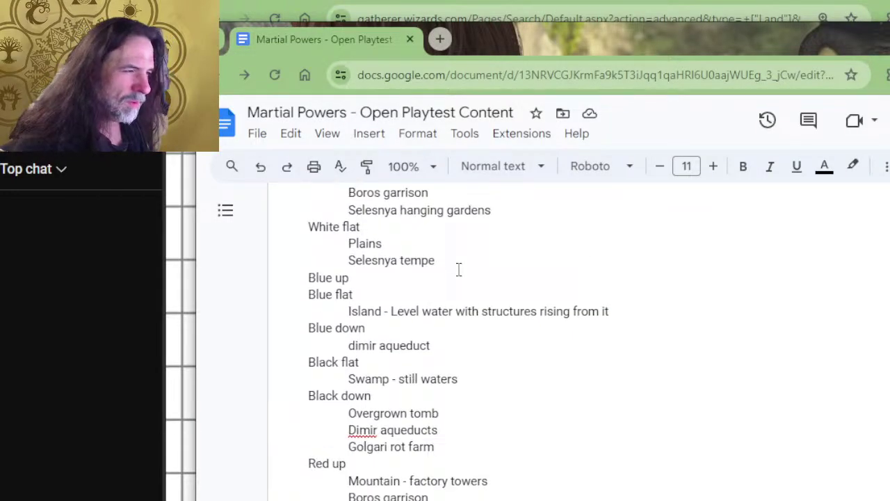
key(alt+Tab)
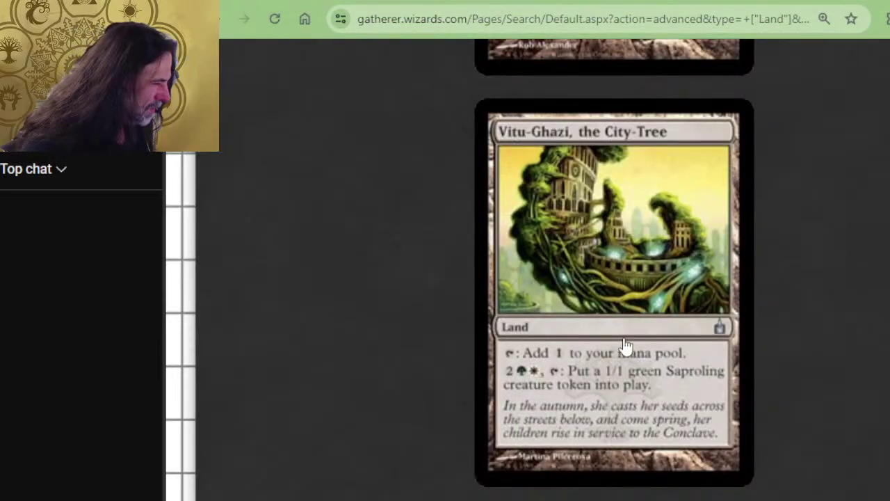
key(alt+Tab)
key(alt+Tab)
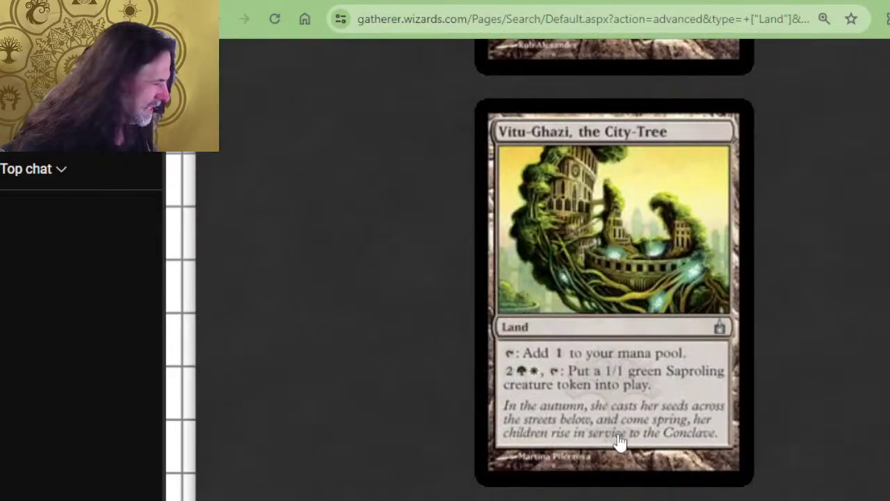
key(alt+Tab)
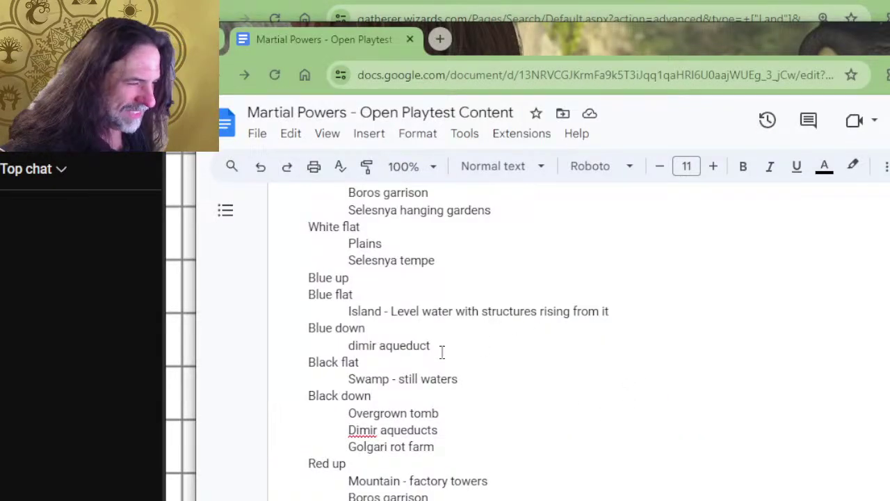
scroll(492, 415, down, 3)
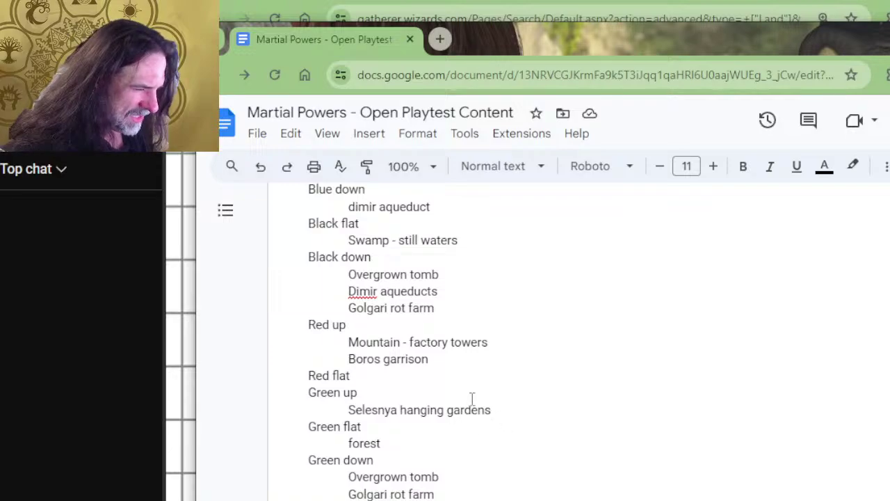
click(522, 410)
key(Return)
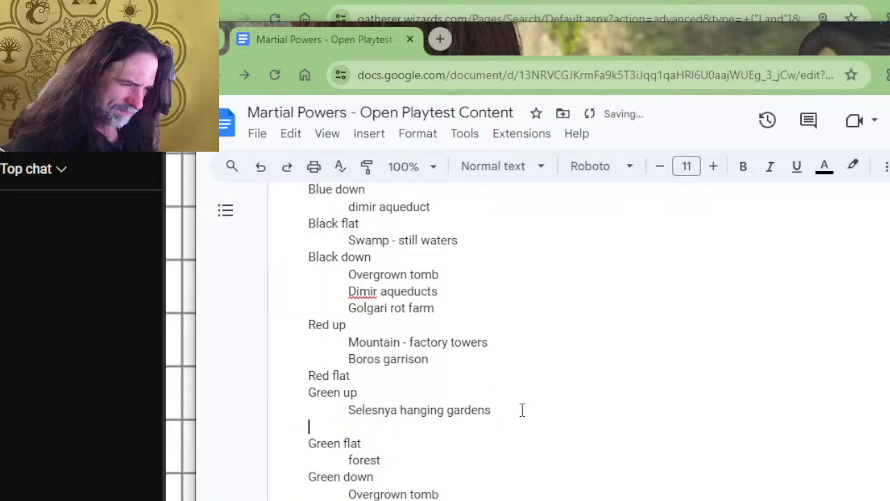
text(selesny)
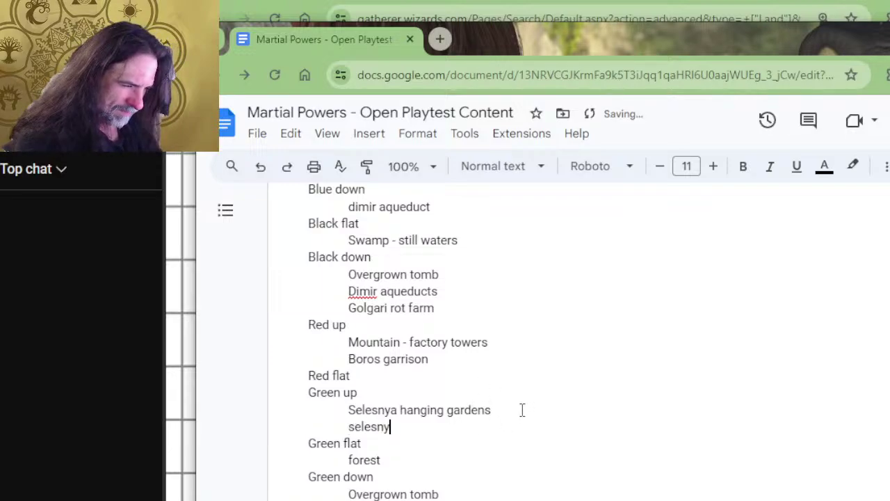
text(a city tree)
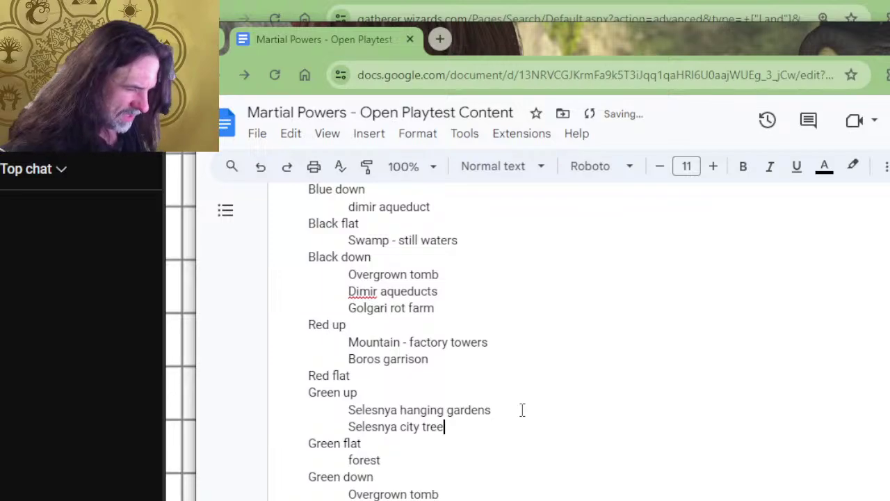
Add 'selesnya city tree' below Selesnya hanging gardens under White up
scroll(384, 358, up, 2)
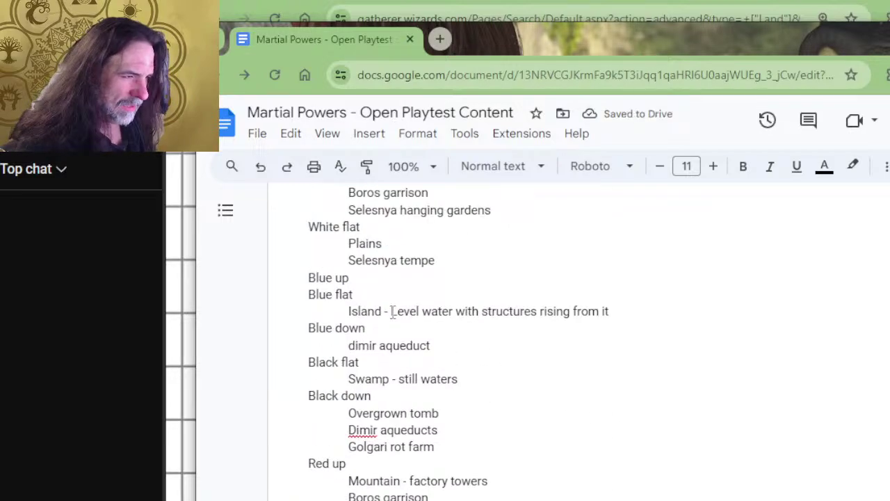
scroll(393, 313, up, 2)
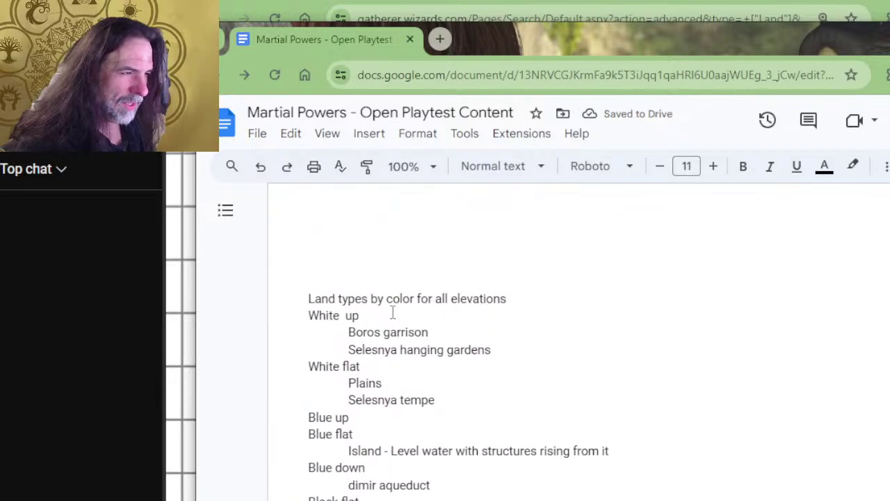
click(514, 344)
key(Return)
text(se)
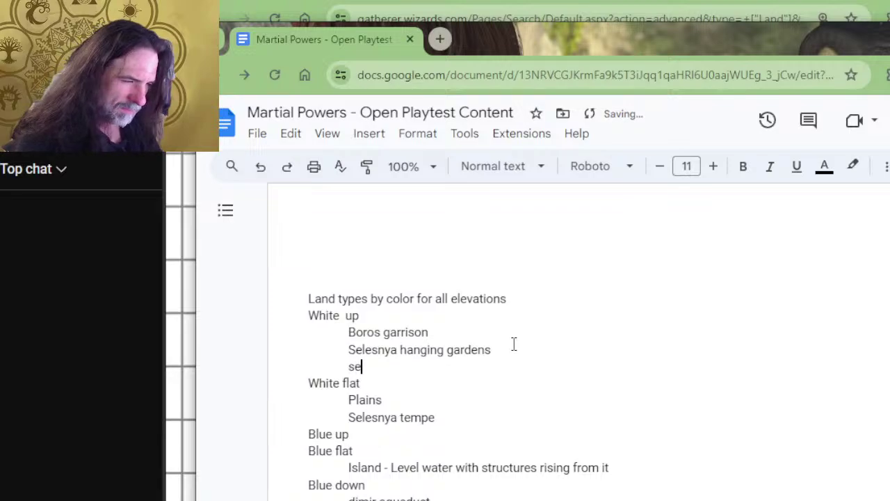
text(lesnya city )
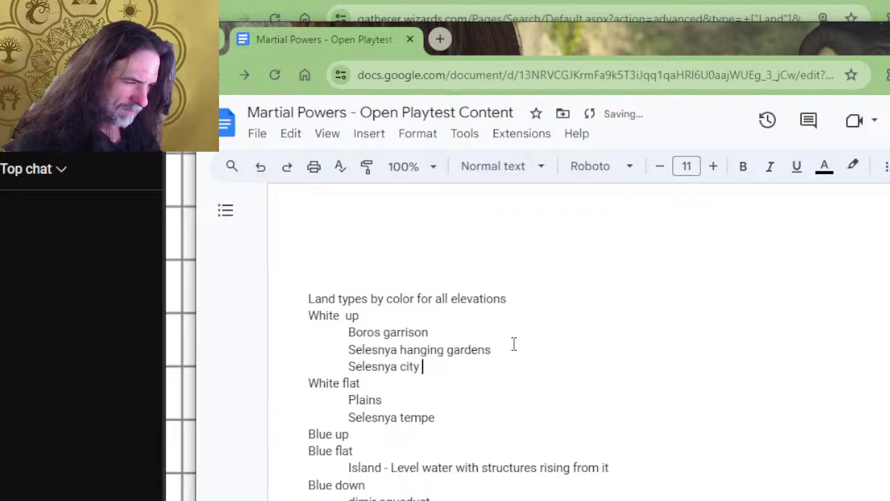
text(tree)
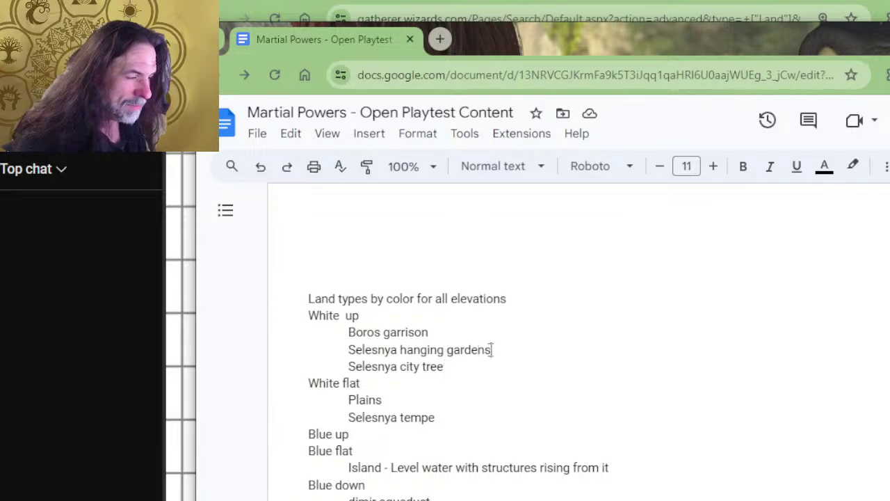
Shorten White up's entry to 'Selesnya gardens' and cut it out of White up
drag(492, 349, 398, 333)
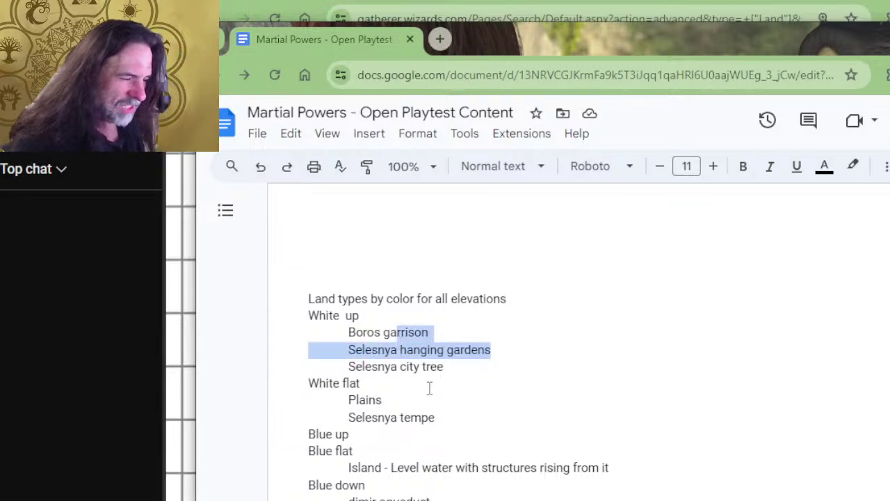
key(Down)
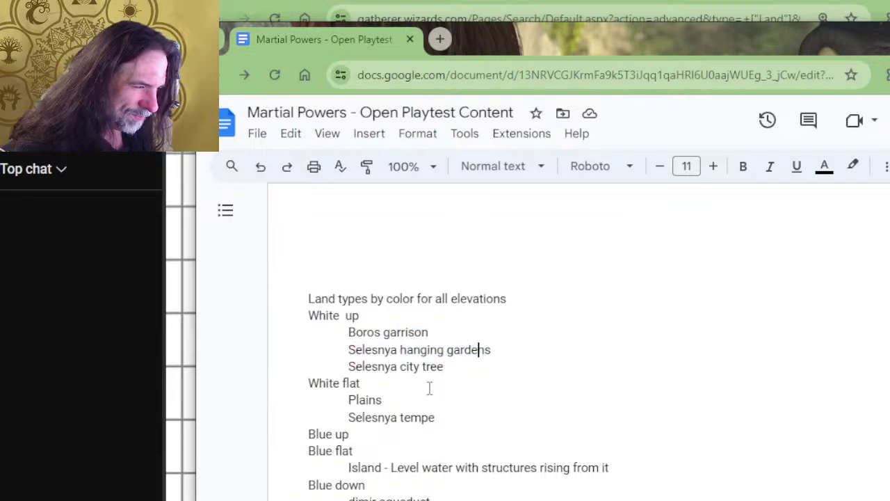
key(BackSpace)
key(BackSpace)
key(BackSpace)
key(BackSpace)
key(BackSpace)
key(BackSpace)
key(BackSpace)
key(BackSpace)
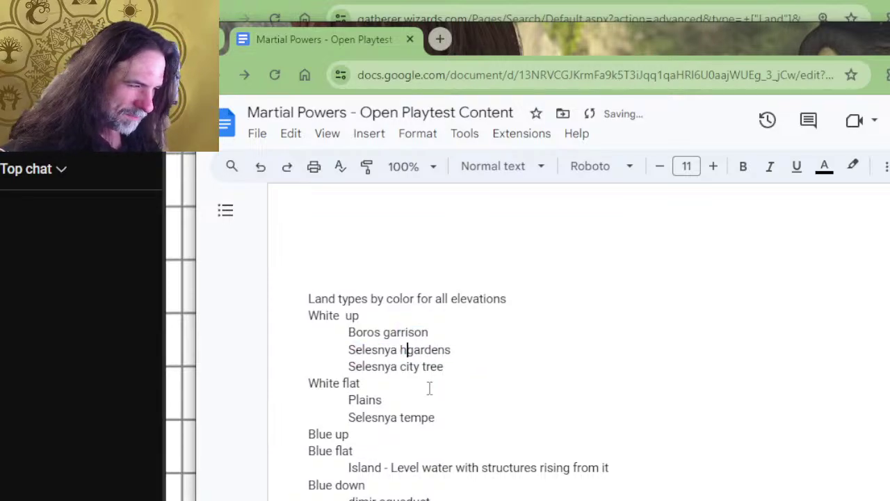
drag(453, 348, 451, 338)
key(ctrl+c)
key(BackSpace)
Replace Selesnya tempe under White flat with Selesnya gardens, aligned with Plains
scroll(451, 339, down, 2)
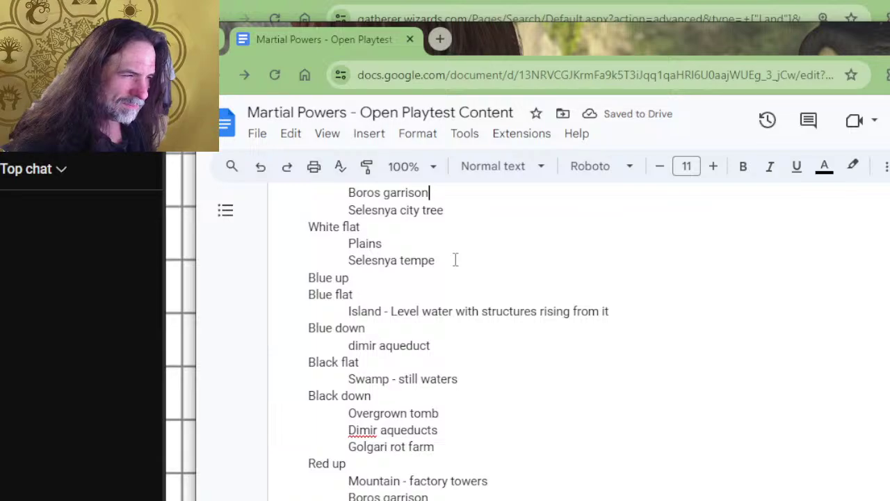
drag(456, 260, 348, 260)
key(ctrl+v)
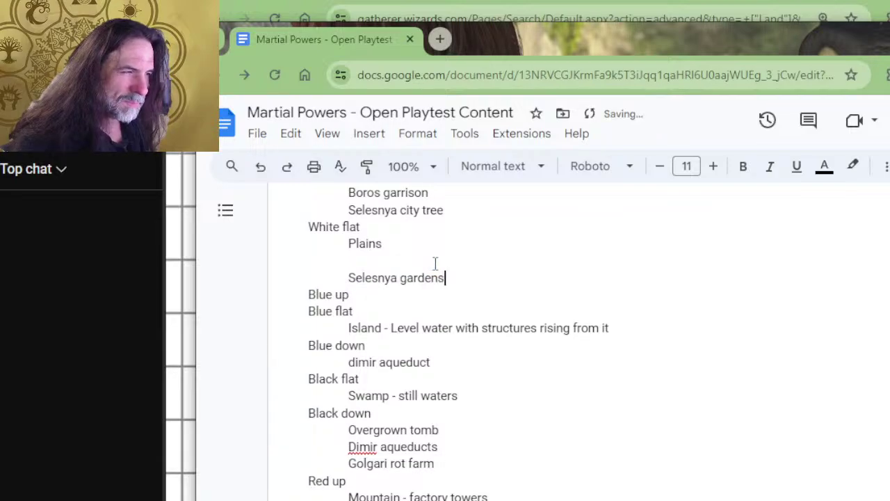
key(Delete)
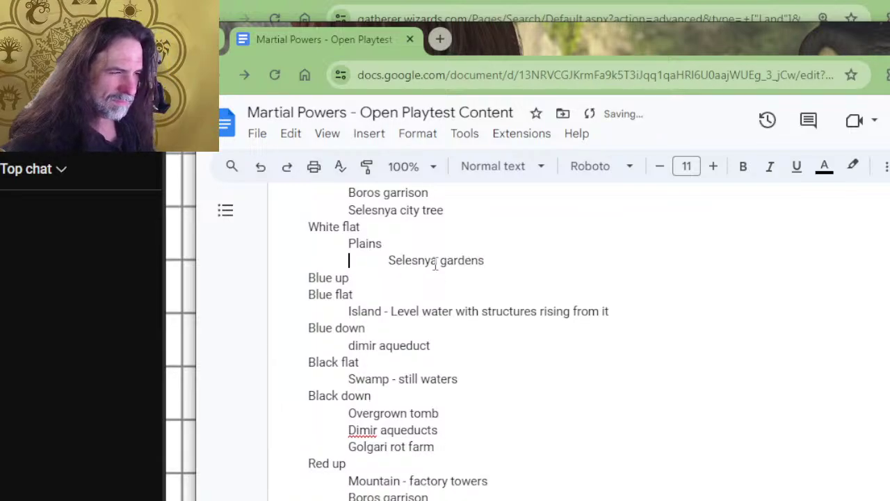
key(BackSpace)
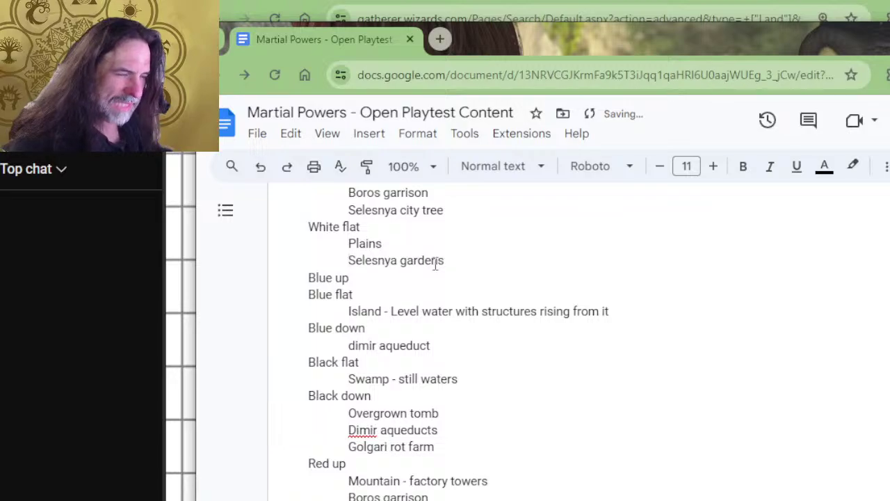
Write Forest under Green flat and add Selesnya gardens beneath it
scroll(436, 264, down, 5)
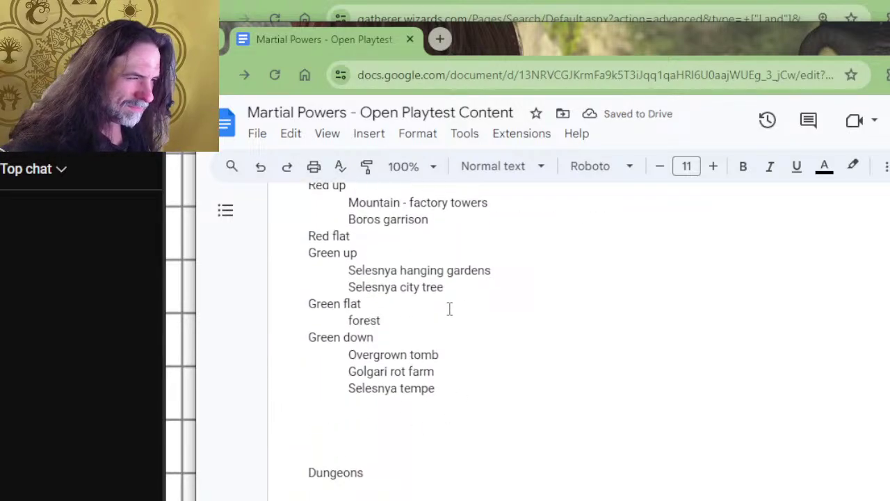
click(440, 299)
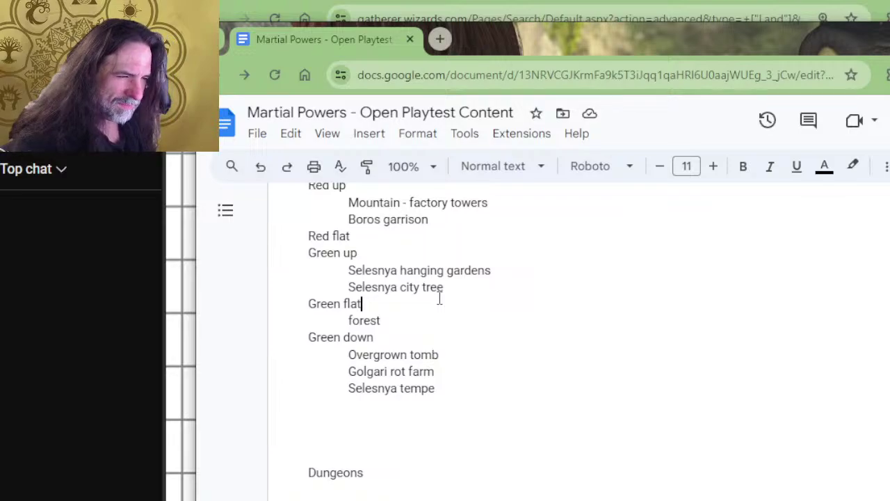
text(forest)
key(Return)
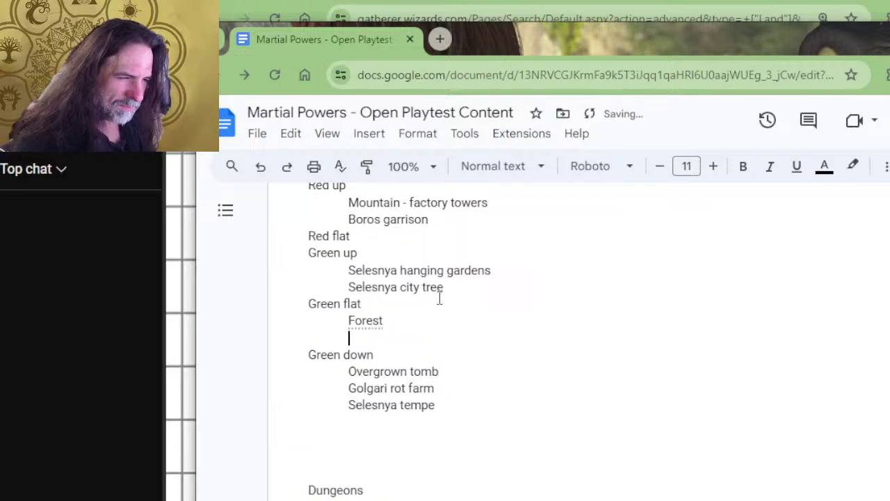
key(Return)
text(Selesnya gardens)
key(Delete)
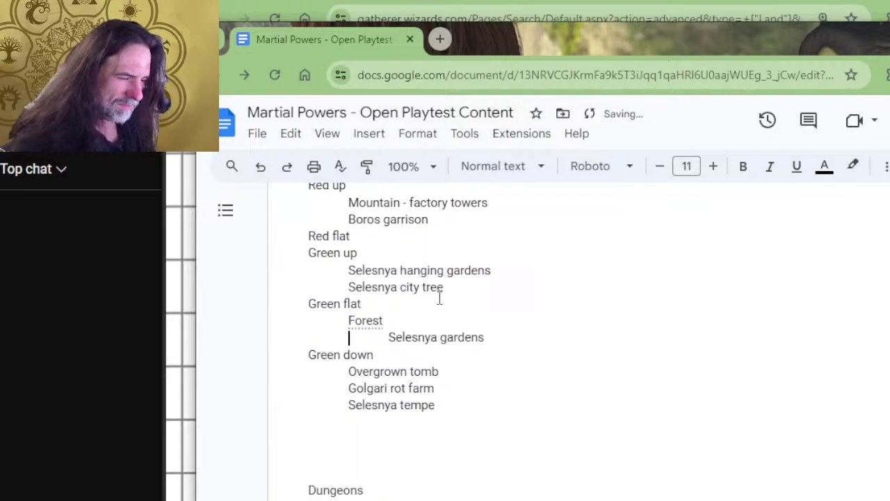
key(Delete)
Delete Selesnya hanging gardens from Green up and return to the Gatherer cards
drag(521, 274, 511, 257)
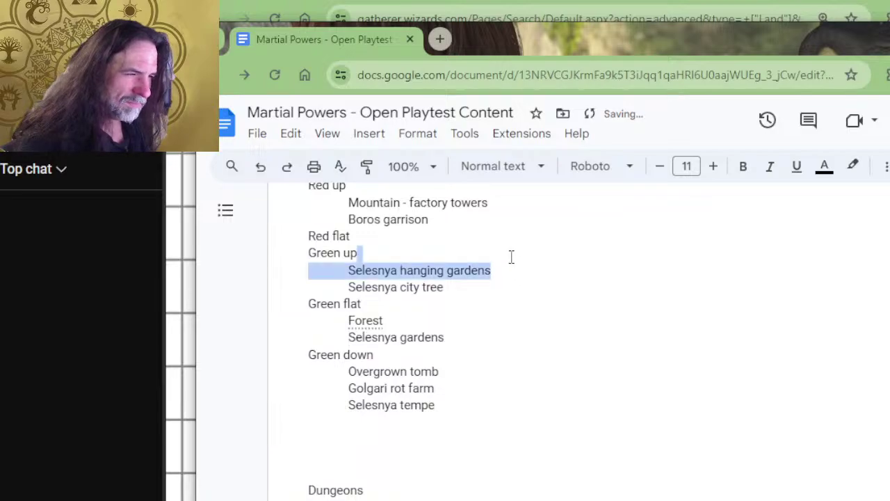
key(BackSpace)
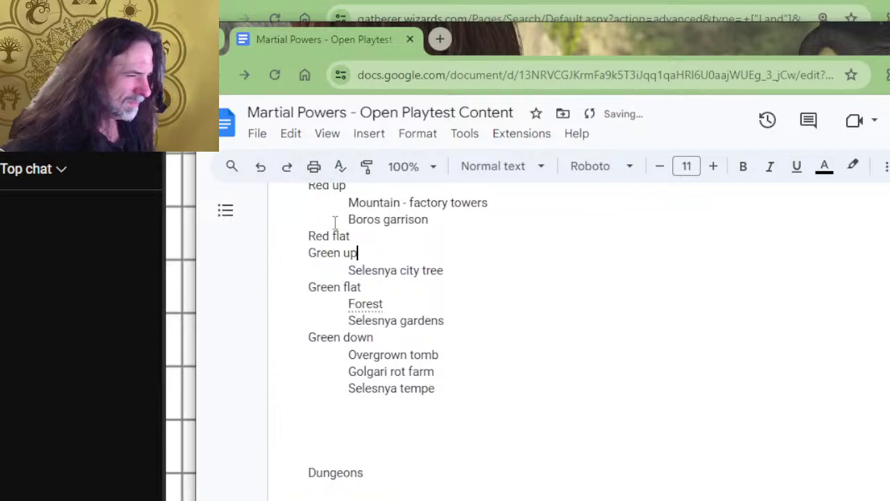
scroll(336, 223, up, 2)
scroll(476, 248, up, 2)
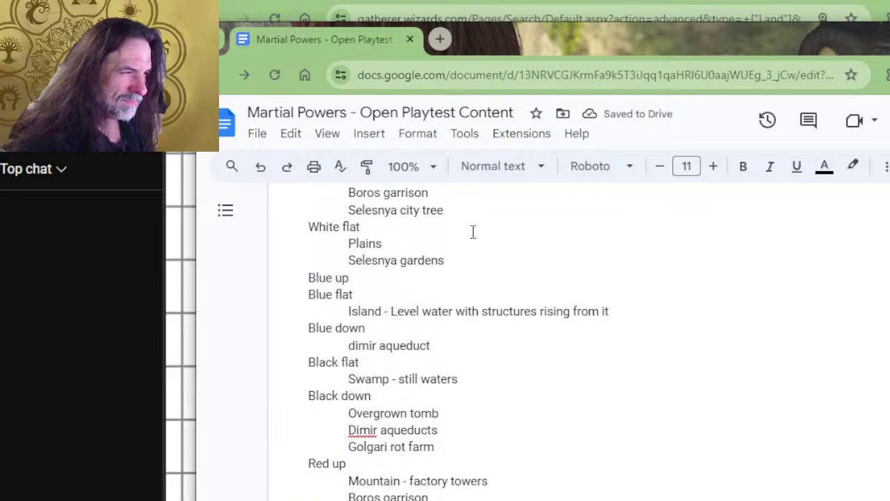
scroll(487, 243, down, 6)
scroll(511, 272, up, 2)
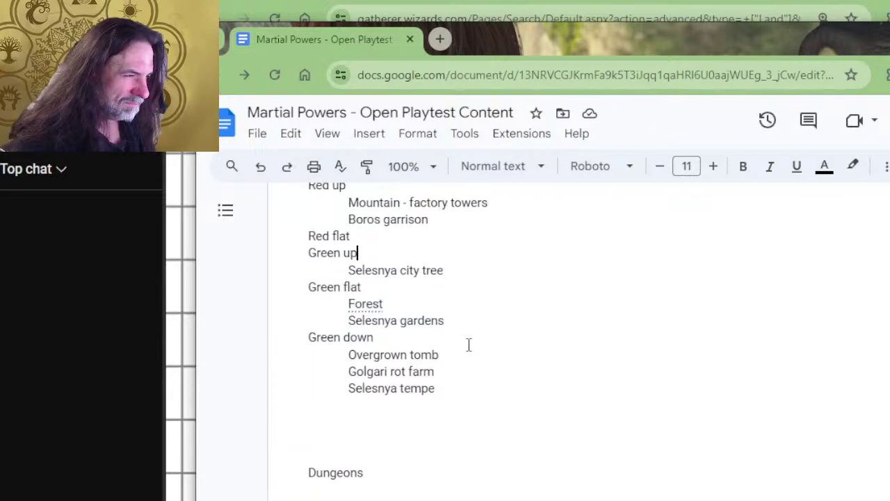
scroll(459, 278, up, 2)
key(alt+Tab)
Scroll the Gatherer results to the Watery Grave card, then return to the notes
scroll(567, 212, down, 2)
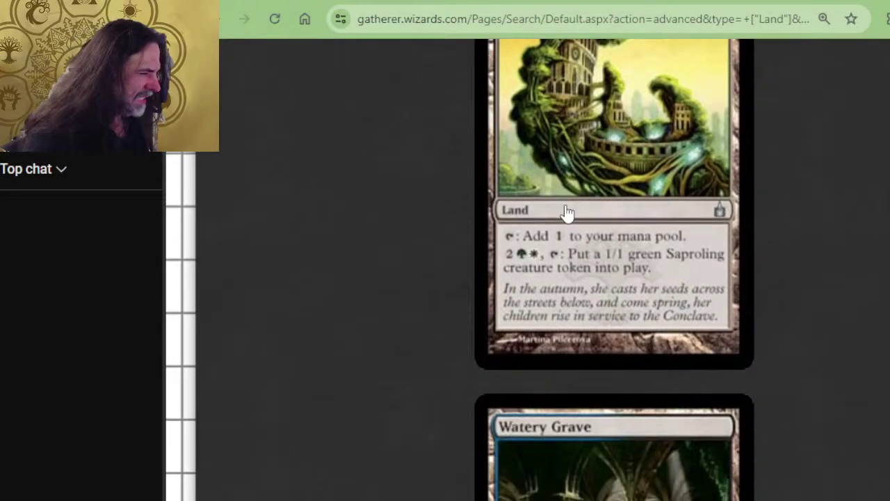
scroll(567, 213, down, 2)
scroll(487, 296, down, 4)
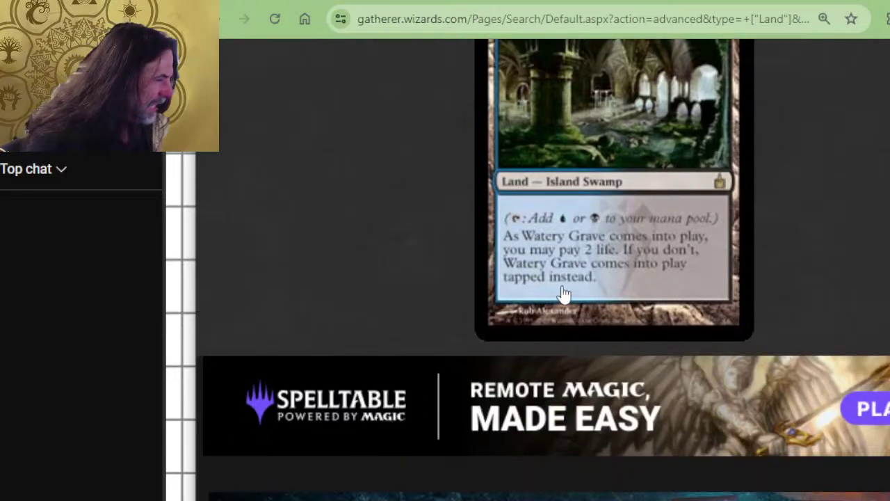
scroll(750, 299, up, 2)
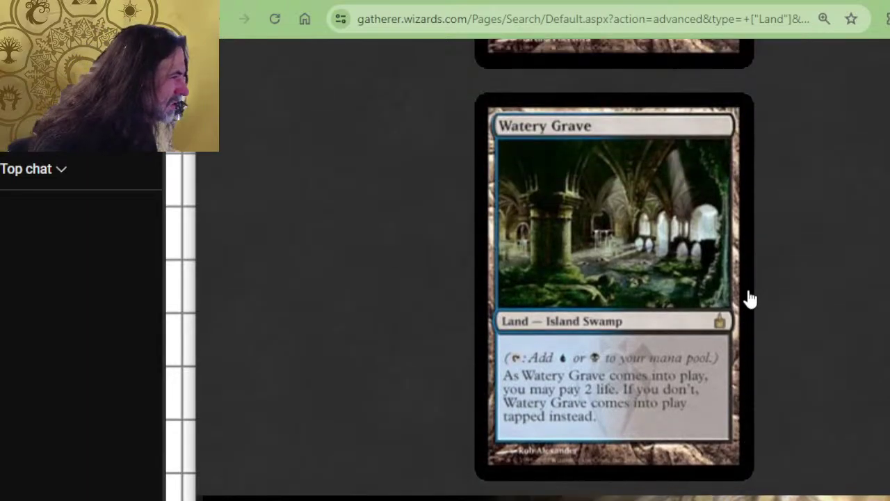
key(alt+Tab)
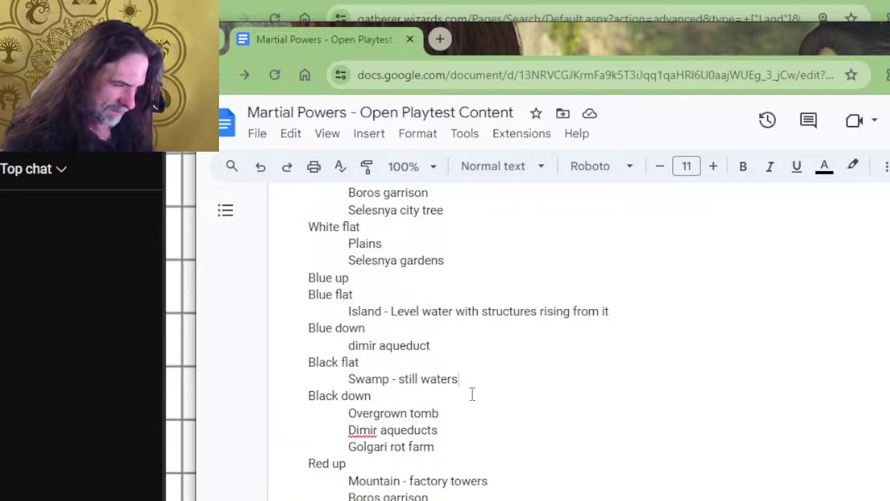
Add 'watery grave' under Swamp - still waters in Black flat
key(Return)
text(go)
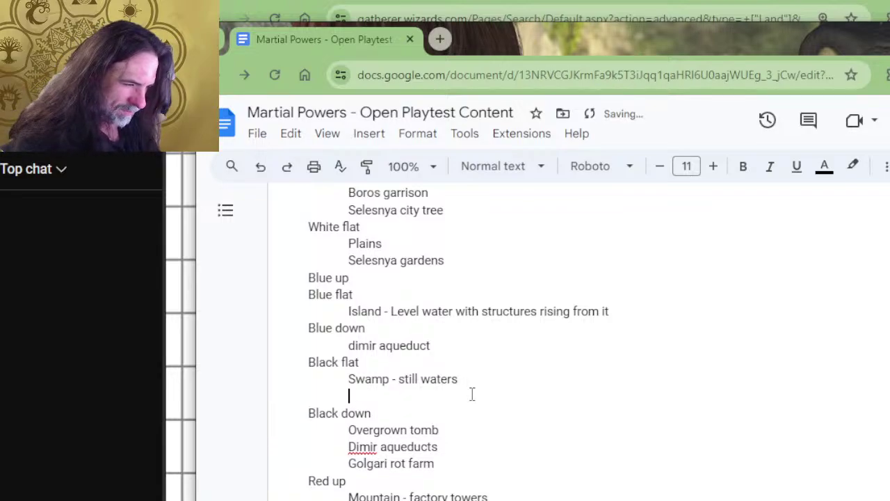
key(BackSpace)
key(BackSpace)
key(alt+Tab)
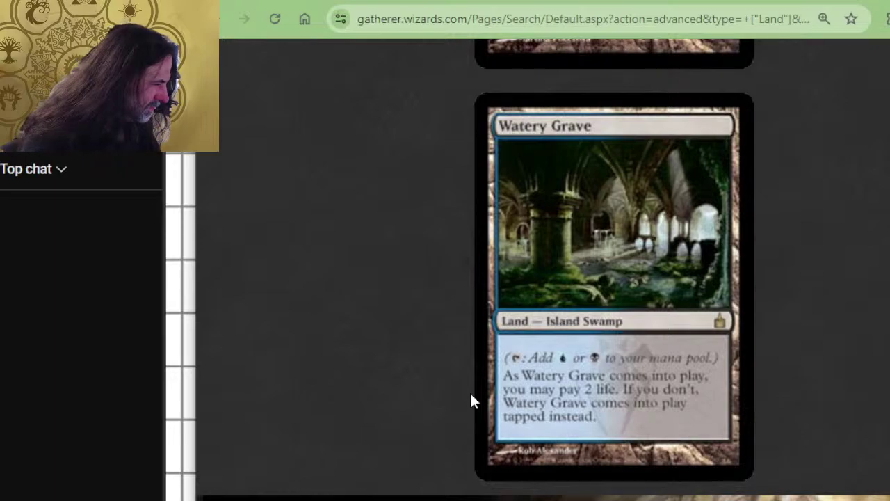
key(alt+Tab)
text(wa)
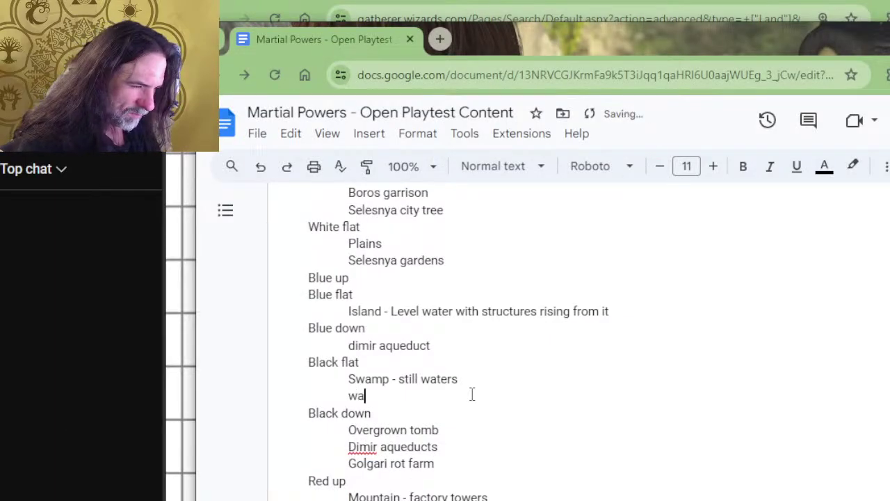
text(tery grave)
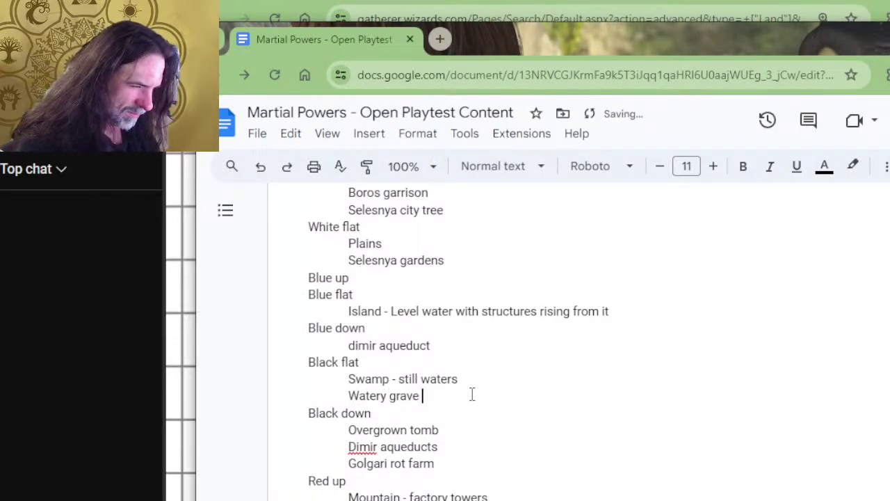
Add 'watery grave' beneath Island under Blue flat and return to the Watery Grave card
scroll(473, 425, up, 3)
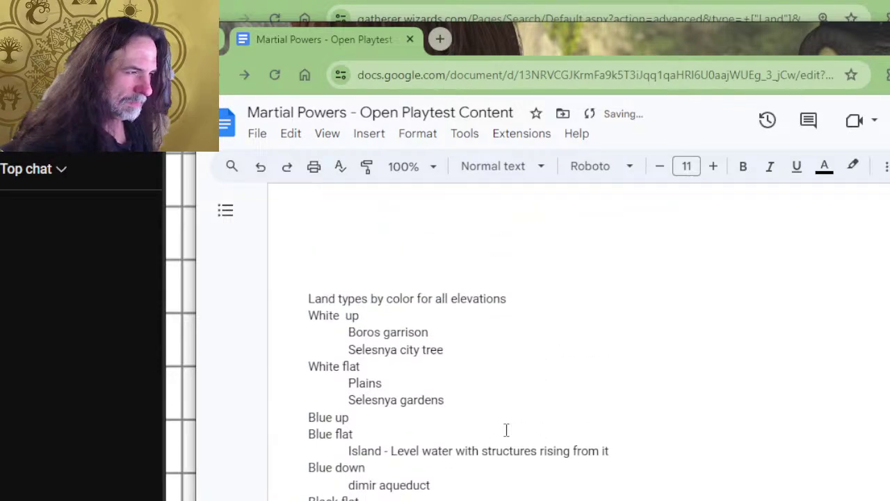
scroll(477, 354, down, 2)
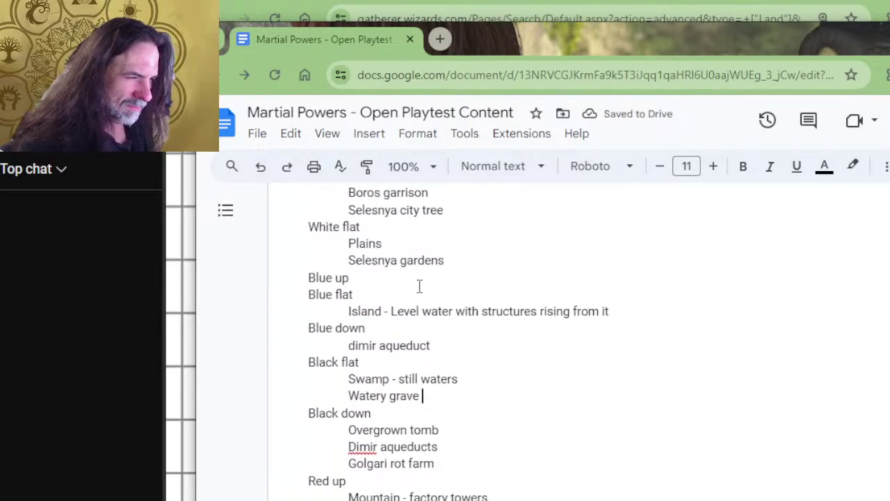
click(624, 304)
key(Return)
text(w)
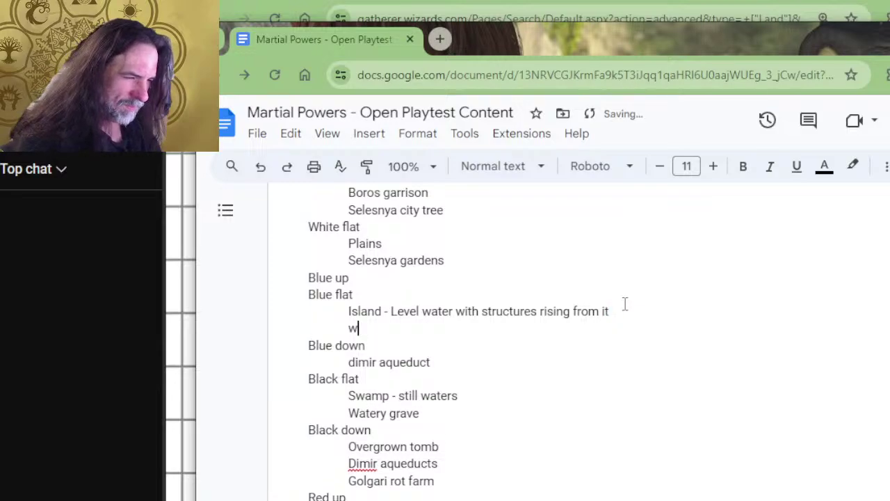
text(atery grave)
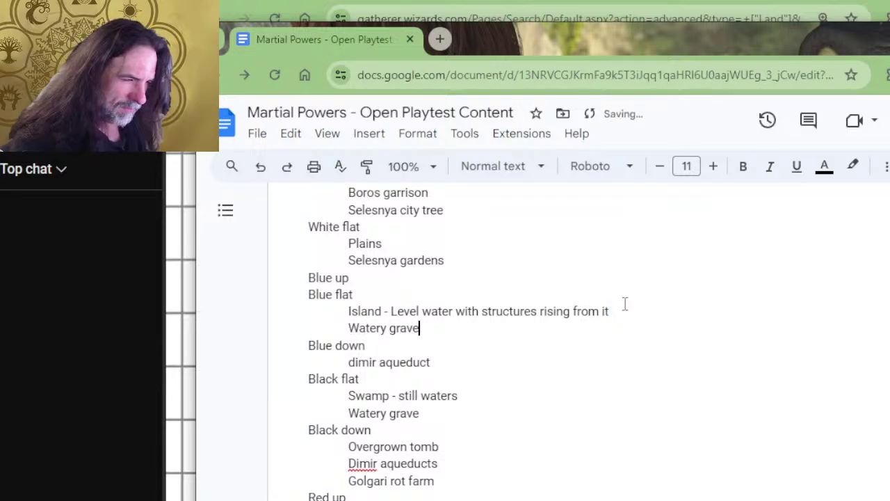
key(alt+Tab)
Browse the 18 Return to Ravnica land results down to Blood Crypt, then return to the notes
scroll(646, 325, down, 2)
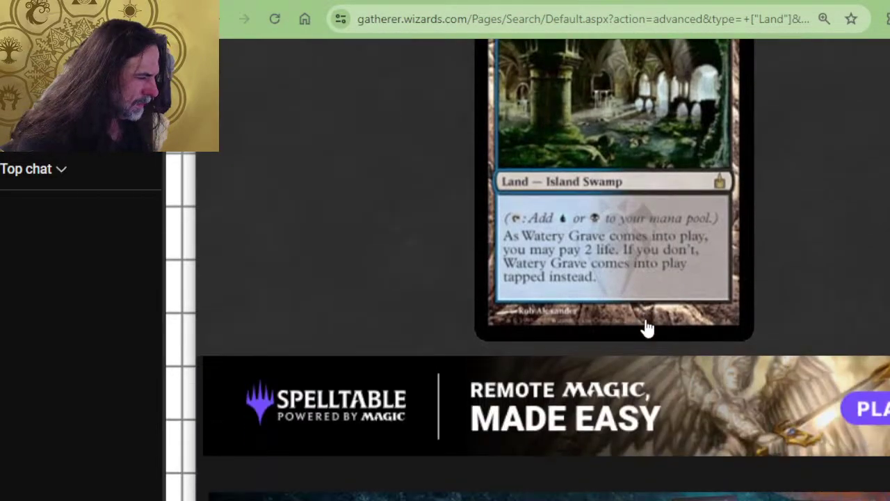
scroll(666, 312, down, 4)
scroll(666, 304, up, 13)
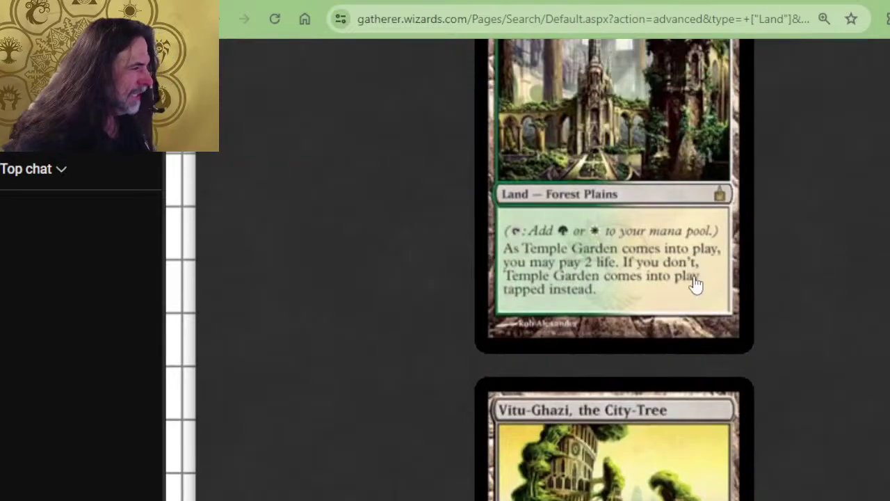
scroll(696, 284, up, 15)
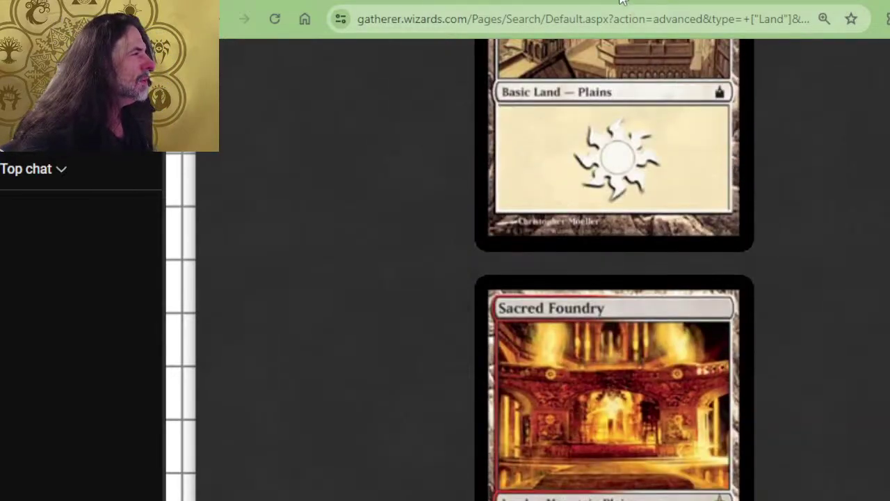
click(621, 2)
scroll(552, 156, down, 4)
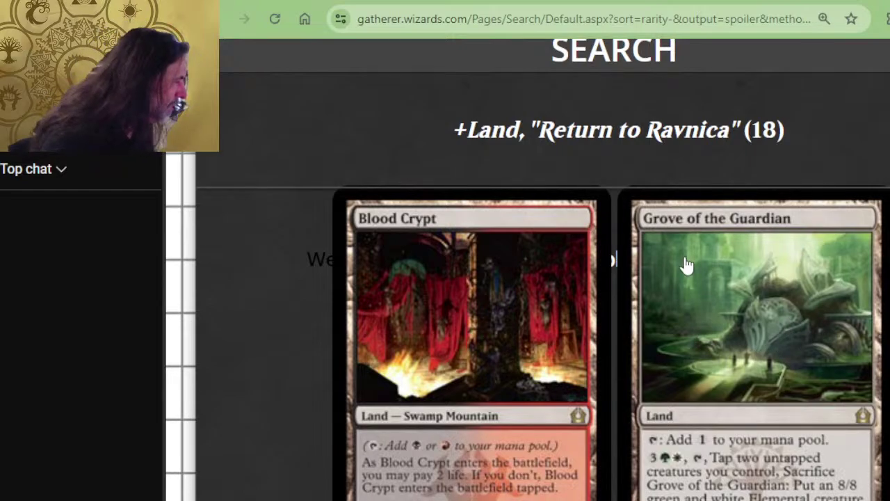
scroll(567, 278, down, 2)
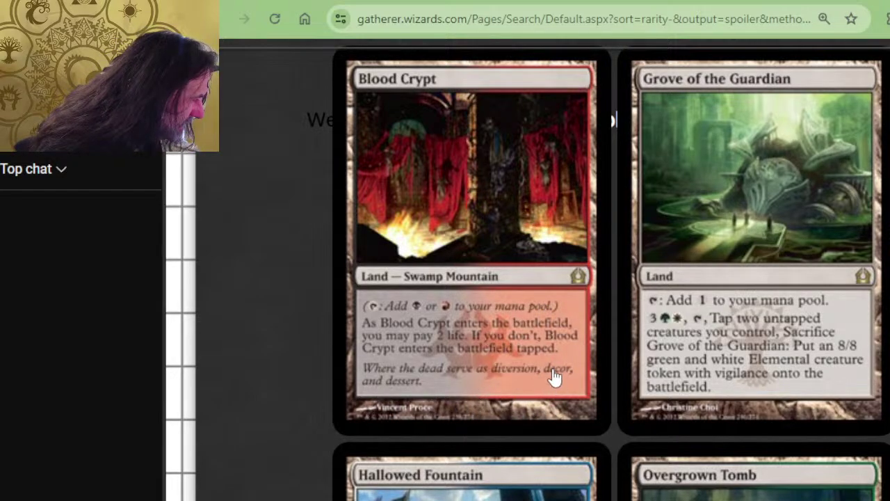
scroll(566, 304, up, 2)
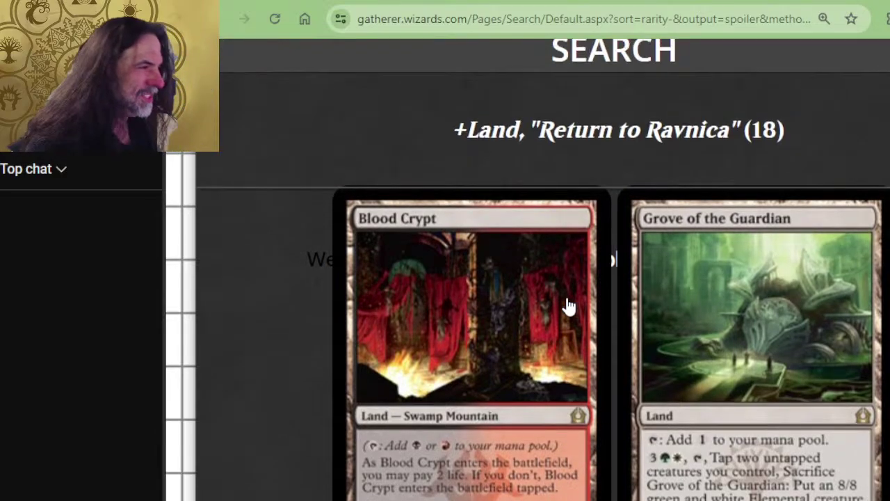
scroll(658, 304, down, 2)
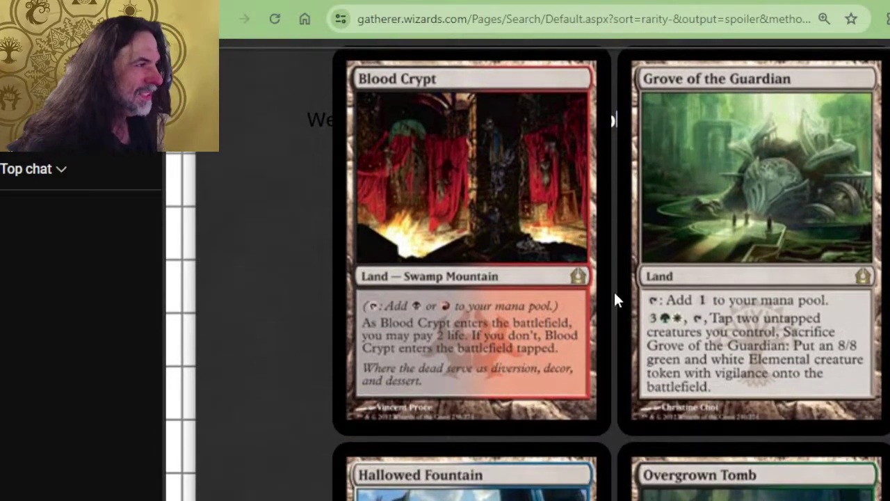
key(alt+Tab)
key(alt+Tab)
key(alt+Tab)
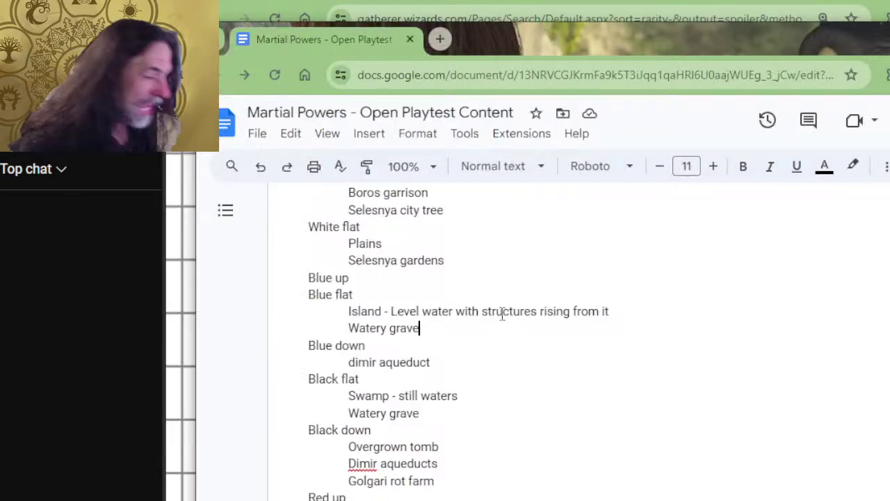
Add an indented 'blood crypt' entry under Red flat
scroll(497, 306, down, 2)
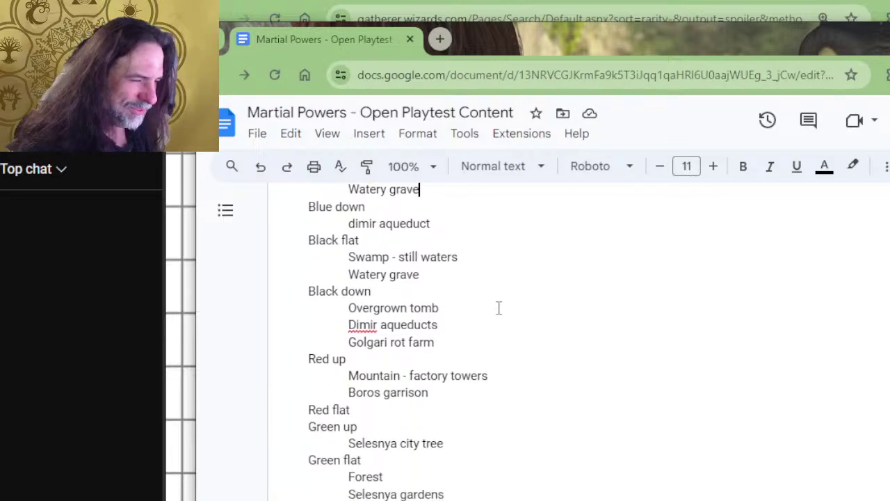
click(470, 406)
key(Return)
key(Tab)
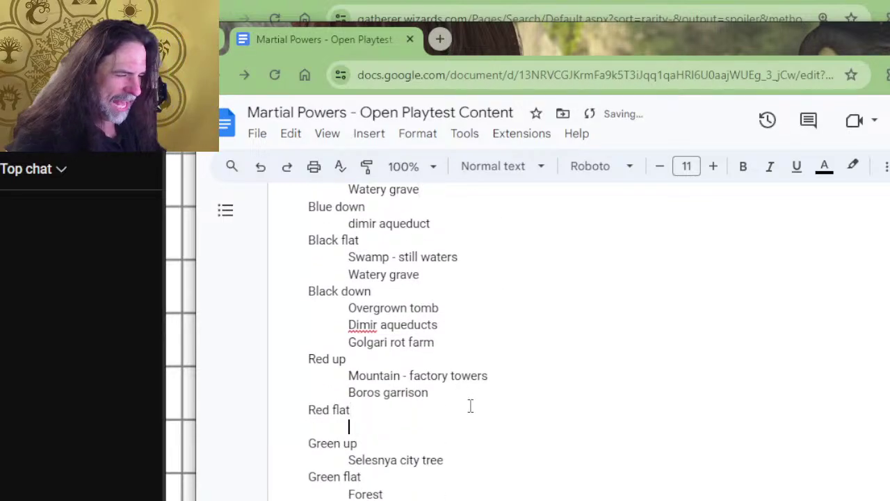
text(blood crypt)
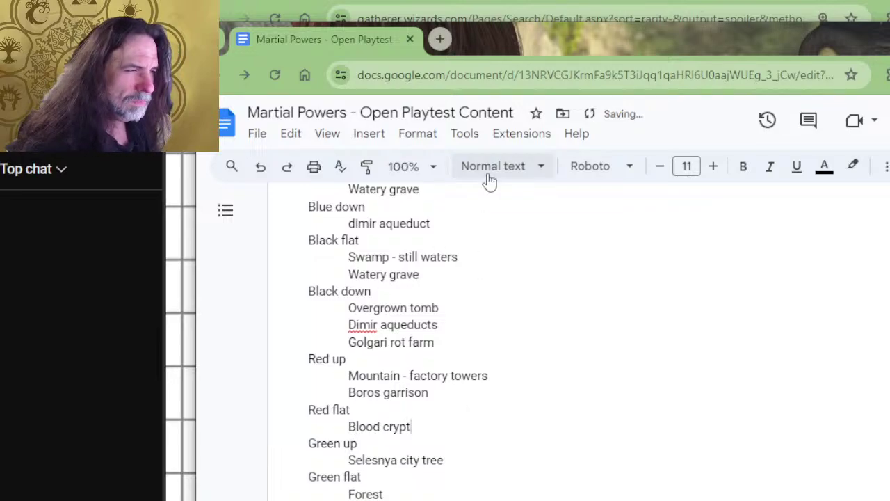
Add 'Blood crypt' after Watery grave under Black flat and trim Swamp to just 'Swamp'
click(470, 271)
key(Return)
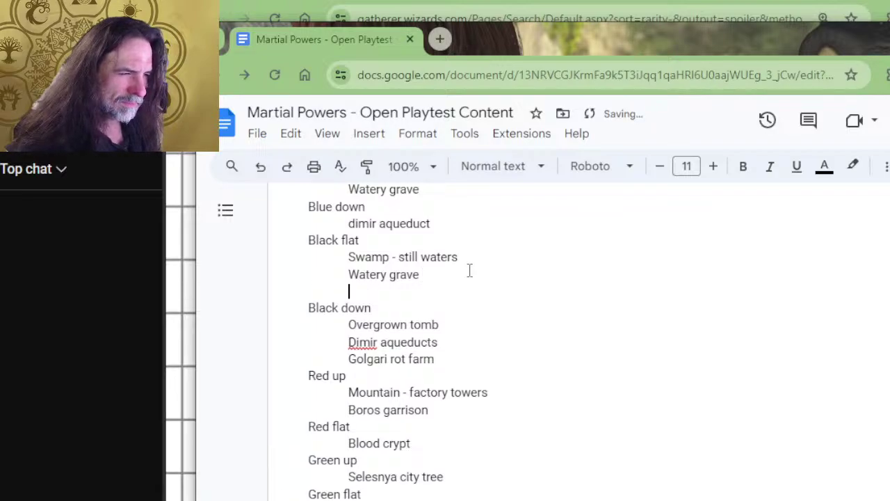
text(Blood crypt)
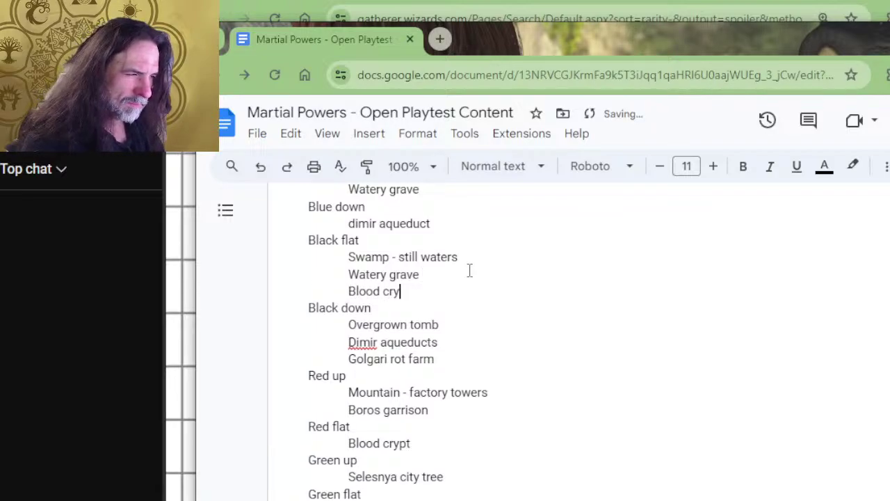
key(Left)
key(Left)
key(Left)
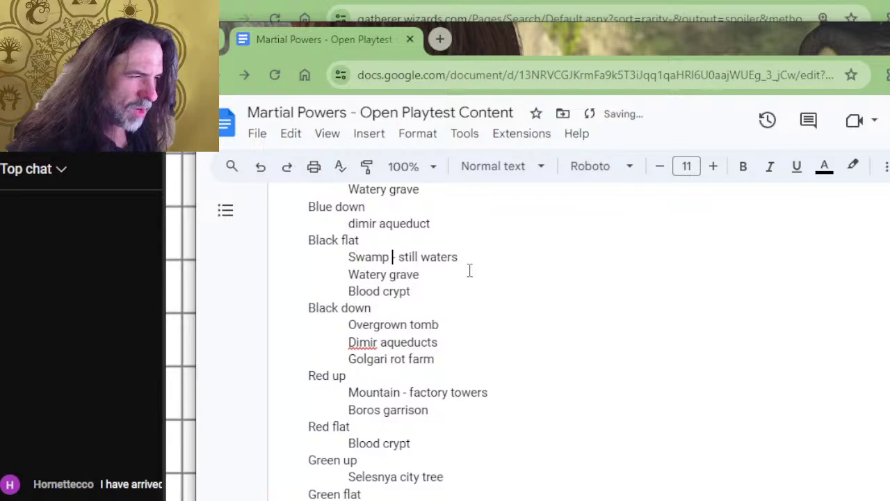
key(Delete)
key(Delete)
key(Delete)
key(Delete)
key(Delete)
key(Delete)
key(Delete)
key(Delete)
key(Delete)
key(Delete)
key(Delete)
key(Delete)
key(Delete)
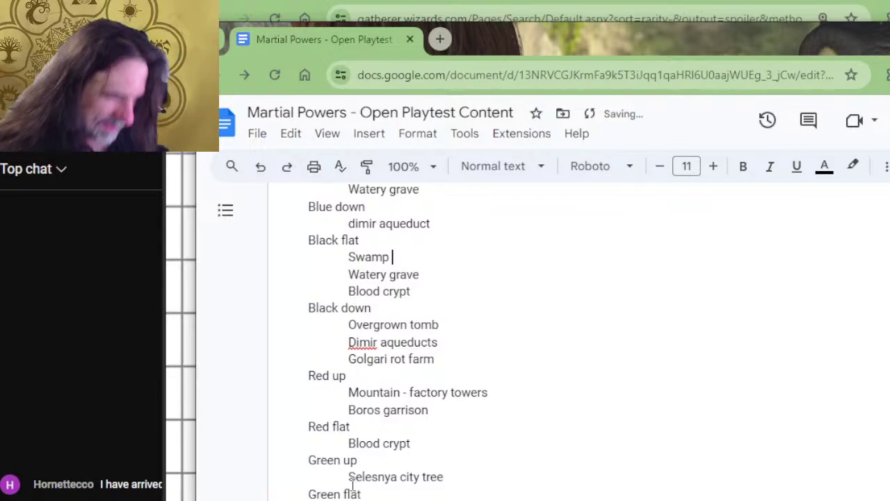
key(alt+Tab)
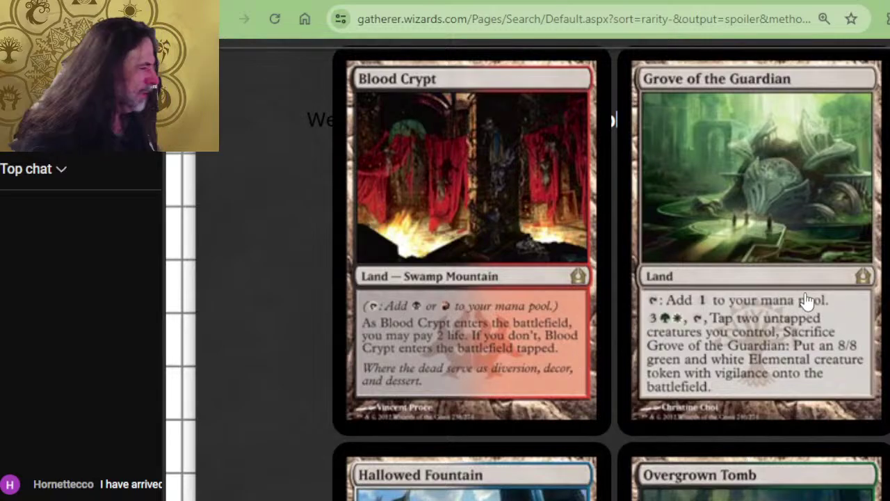
Pan the Photoshop grid map sketch to the right-hand area, then back to the V and R columns
key(alt+Tab)
key(alt+Tab)
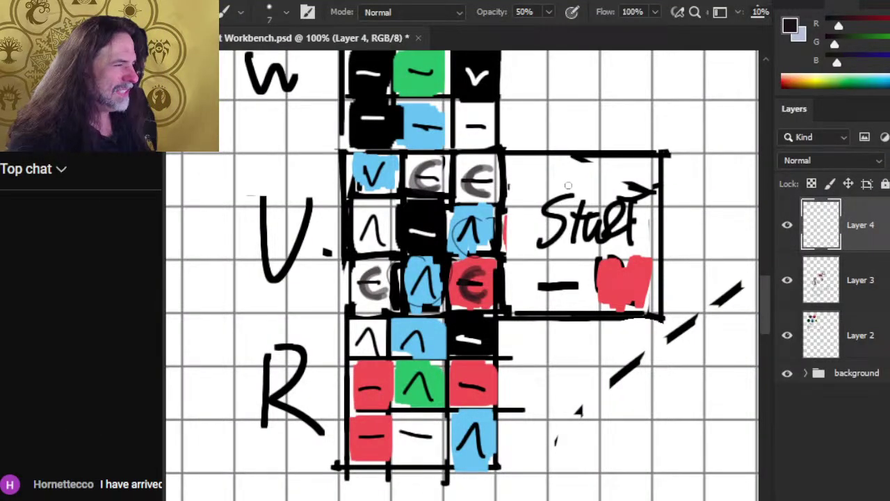
drag(568, 185, 452, 256)
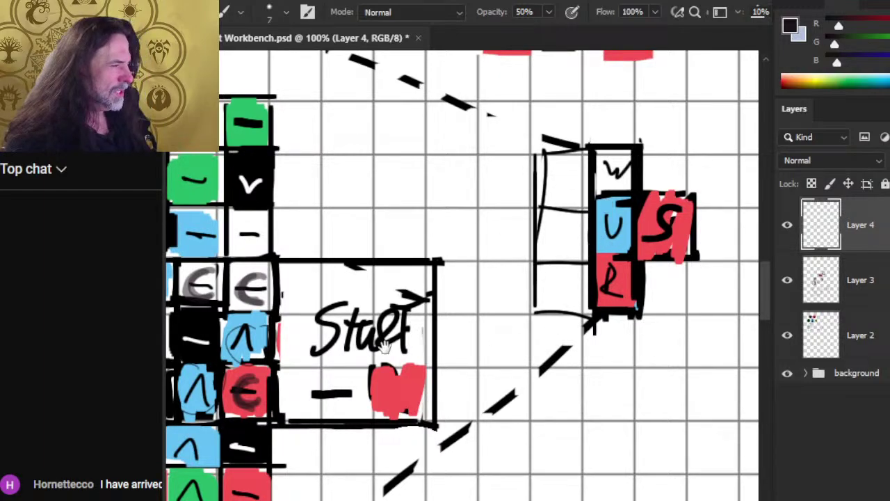
drag(385, 346, 653, 248)
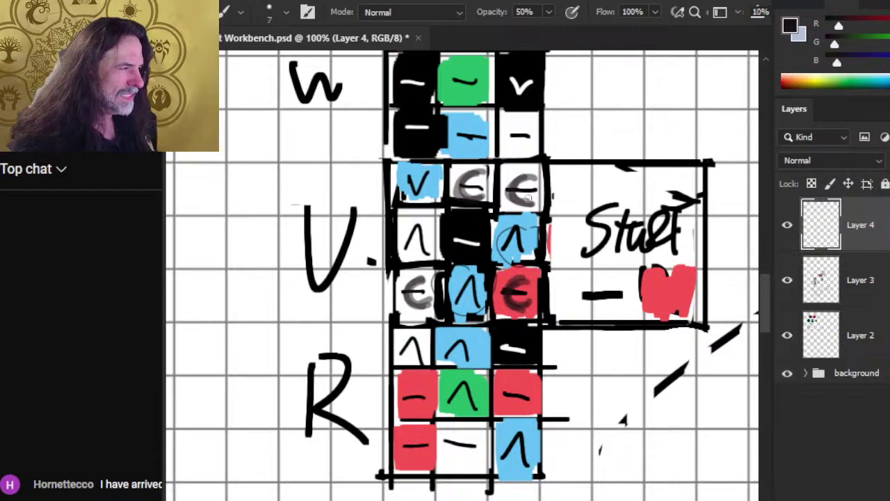
key(alt+Tab)
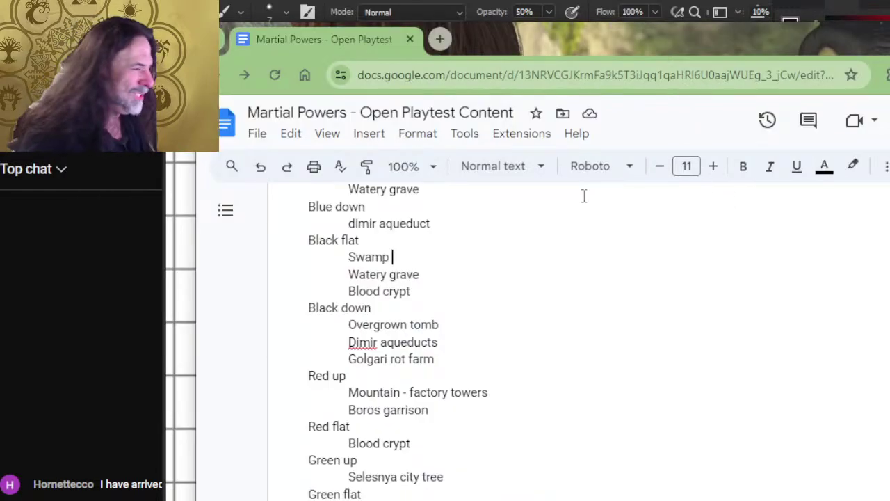
Compare the Elevation table with the 'Land types by color for all elevations' list
key(alt+Tab)
key(alt+Tab)
scroll(449, 274, up, 10)
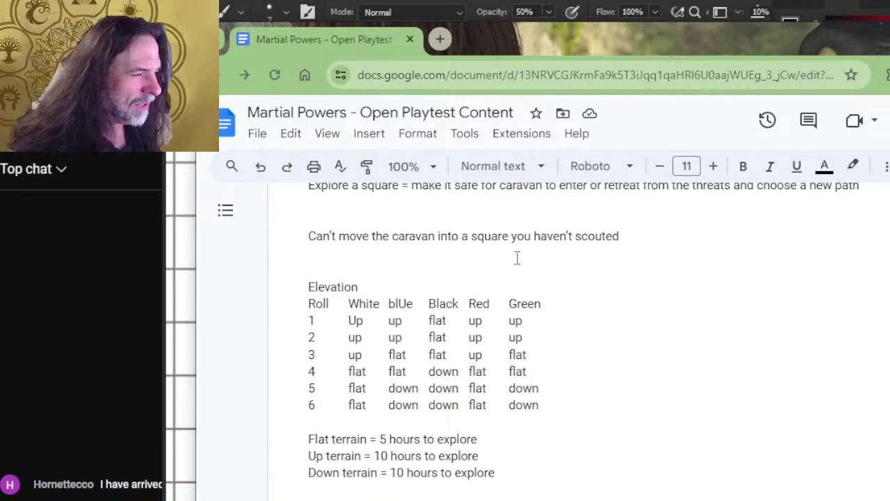
scroll(517, 257, down, 2)
scroll(407, 352, up, 2)
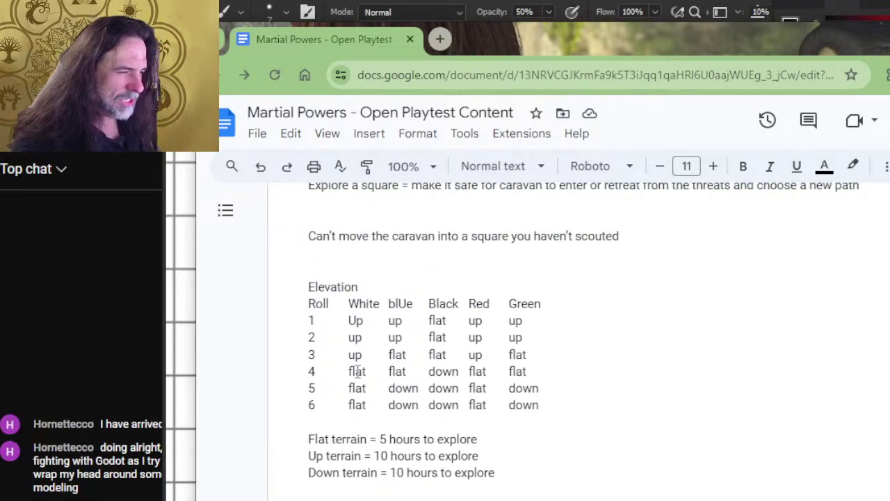
scroll(513, 341, down, 6)
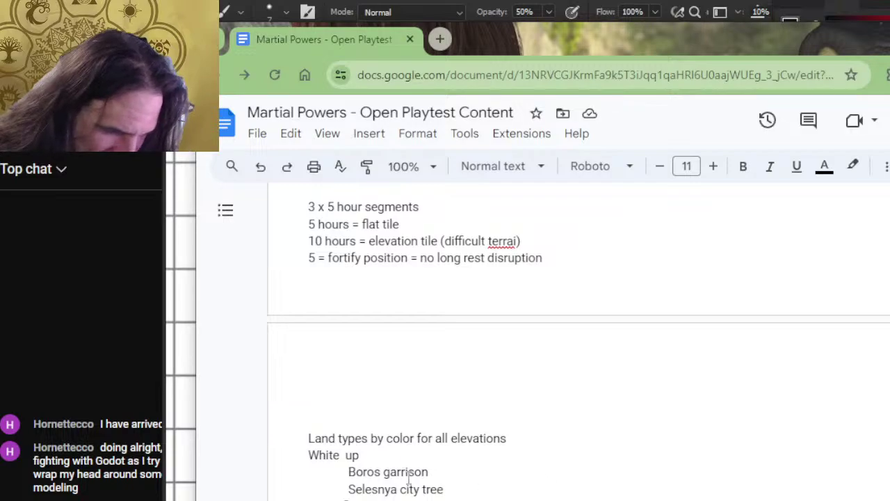
scroll(450, 449, down, 2)
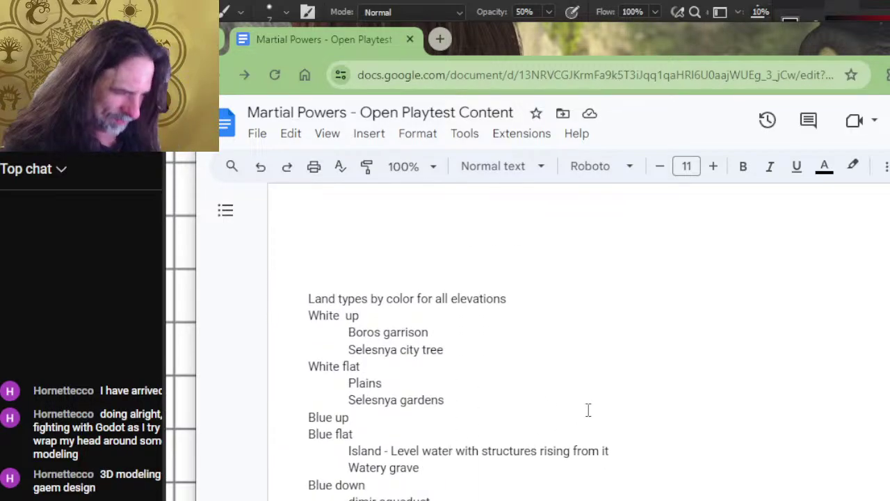
scroll(590, 346, down, 2)
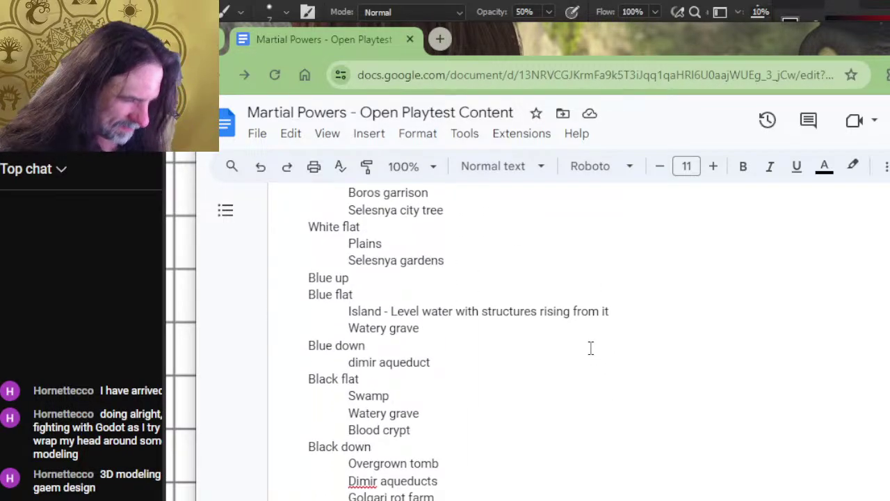
key(alt+Tab)
key(alt+Tab)
key(alt+Tab)
key(alt+Tab)
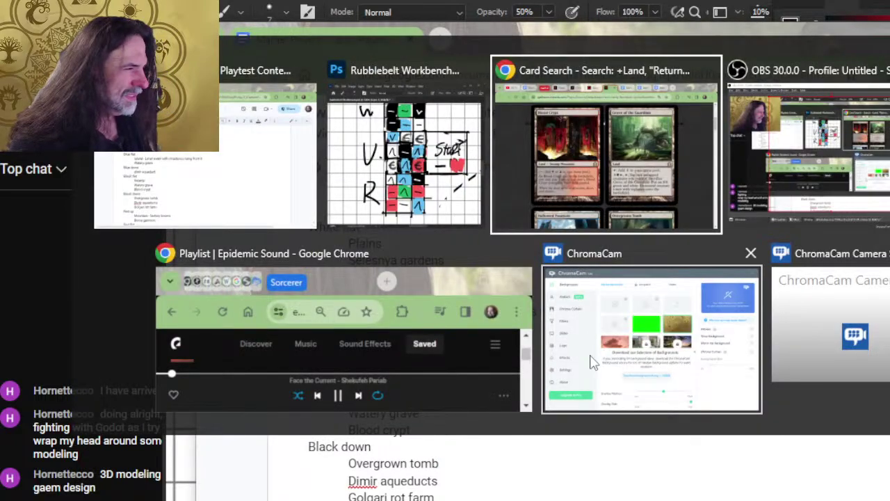
Read the land types of Blood Crypt, Hallowed Fountain and Overgrown Tomb in the Gatherer results
scroll(618, 313, down, 2)
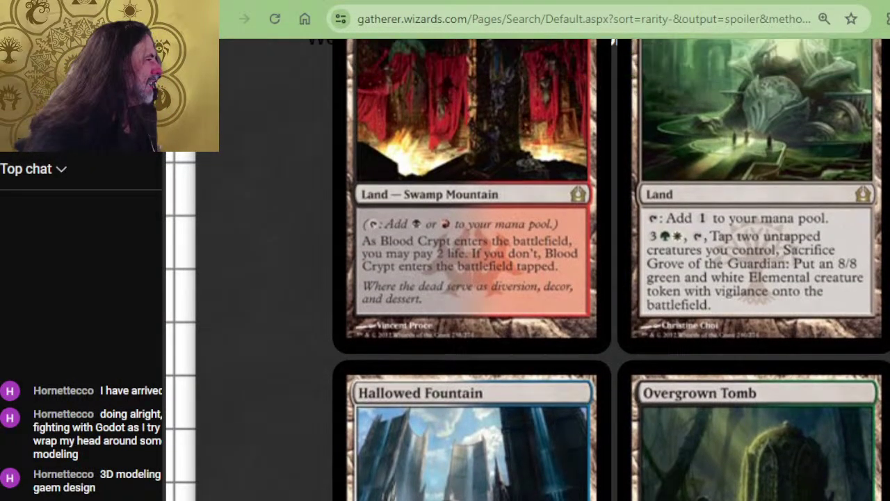
scroll(869, 170, up, 2)
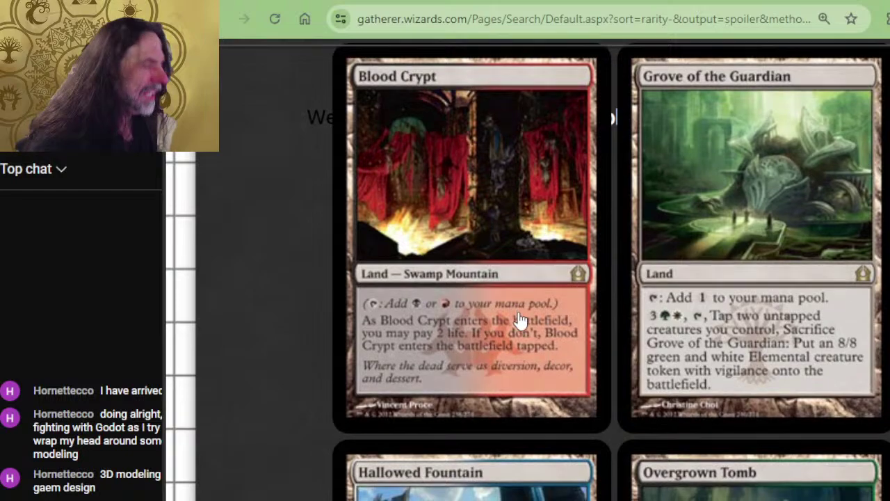
scroll(521, 317, down, 2)
scroll(531, 293, down, 2)
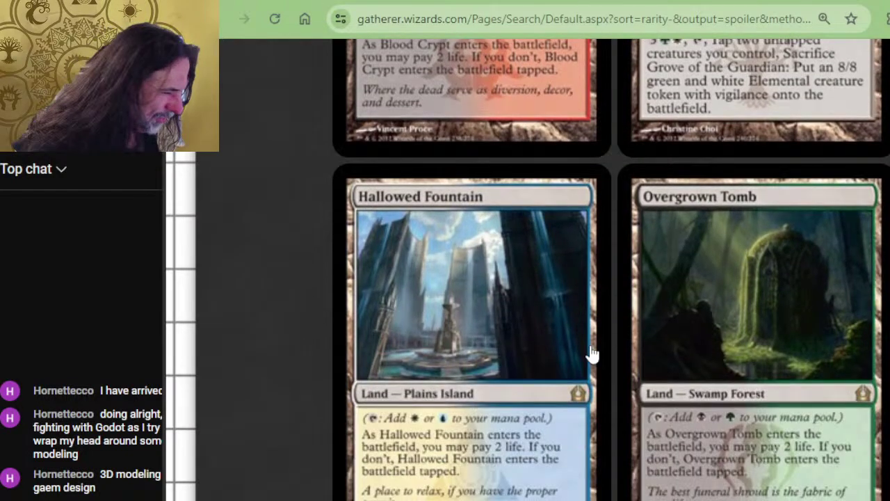
scroll(465, 342, down, 1)
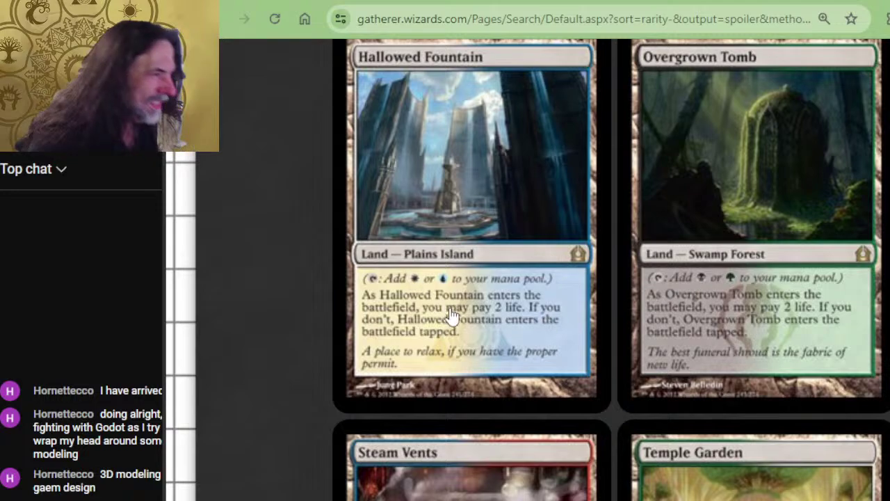
scroll(452, 317, up, 2)
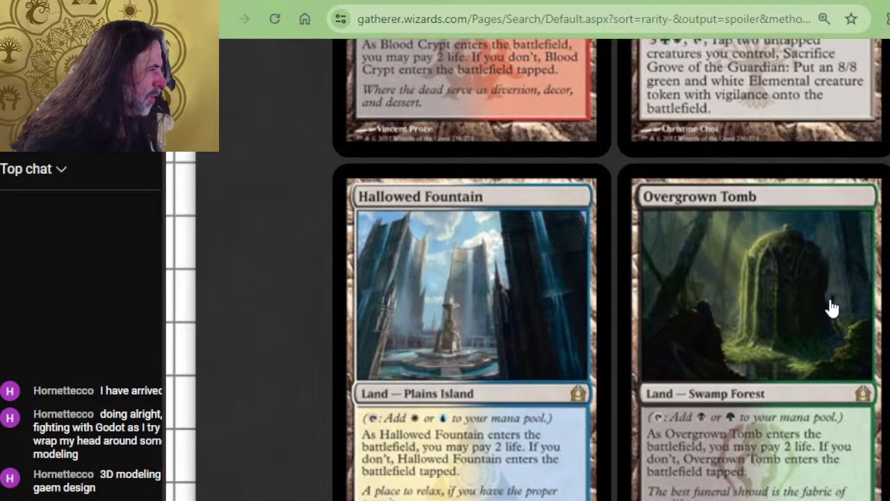
Add 'overgrown tomb (black)' below Forest under Green flat
key(alt+Tab)
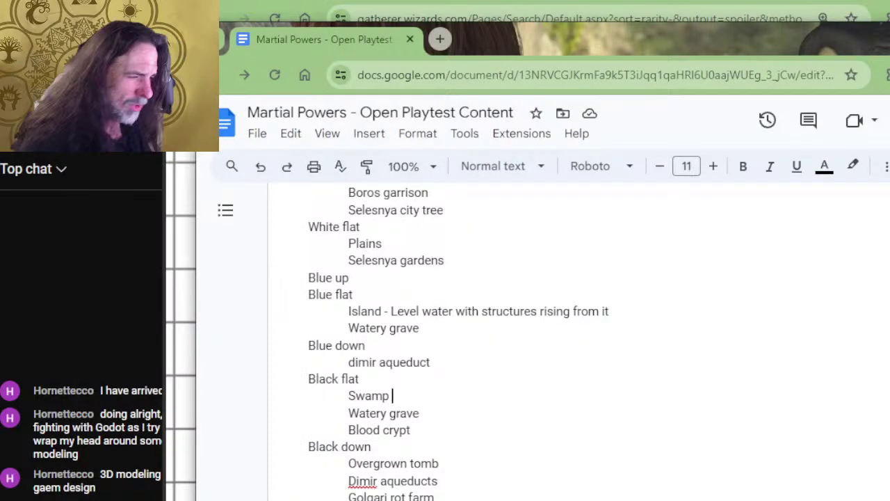
scroll(396, 437, down, 2)
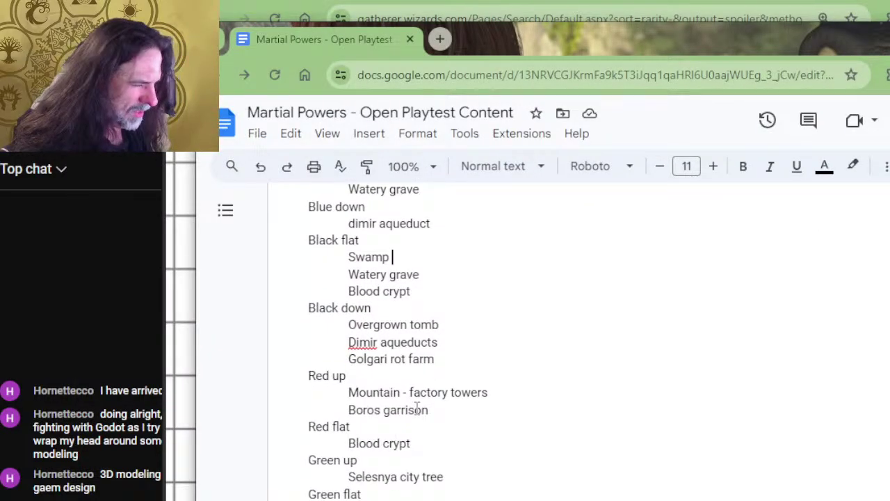
key(alt+Tab)
key(alt+Tab)
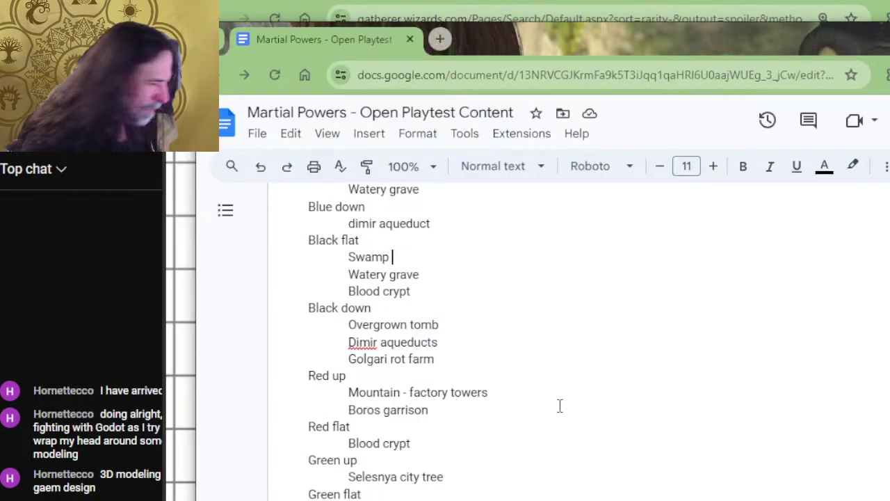
scroll(403, 377, down, 2)
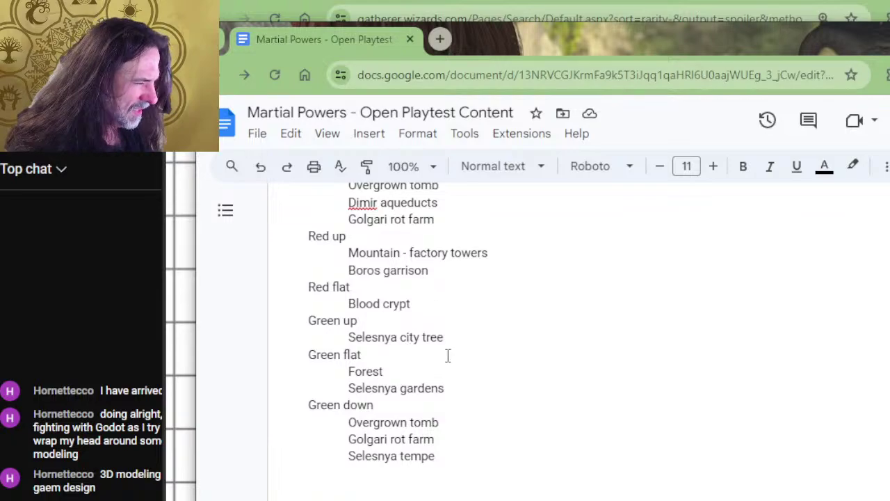
click(469, 367)
key(Return)
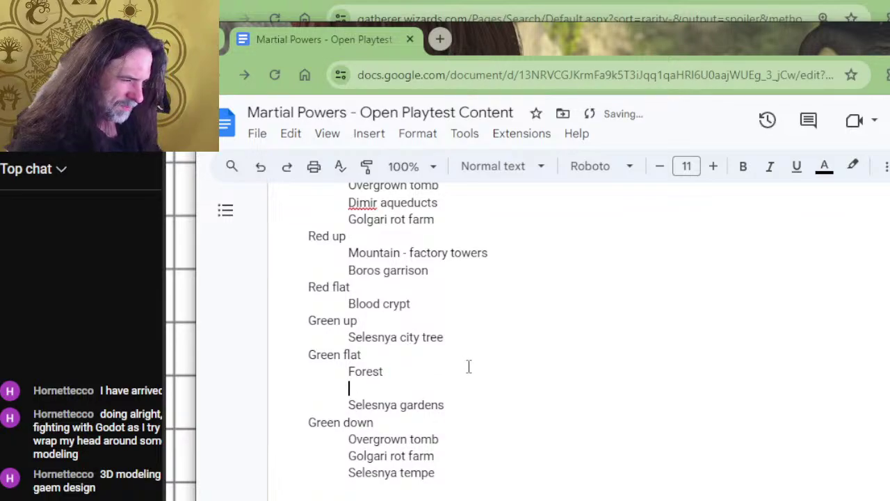
text(overgrown t)
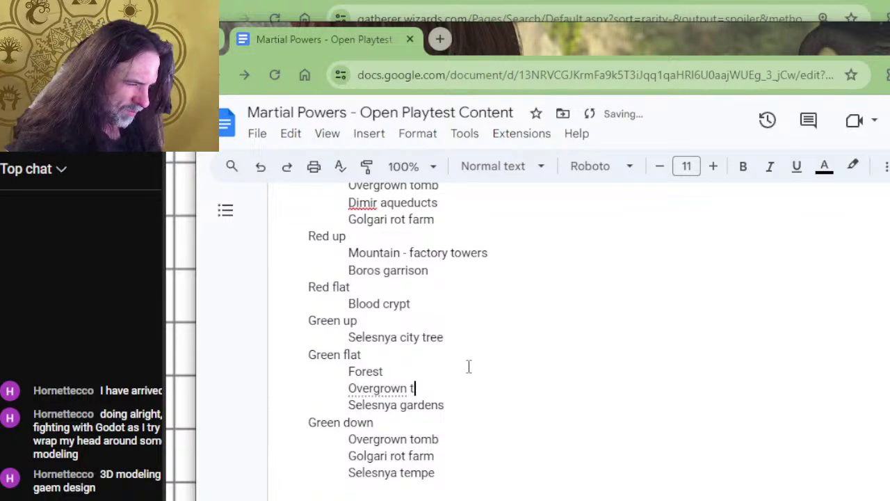
text(omb)
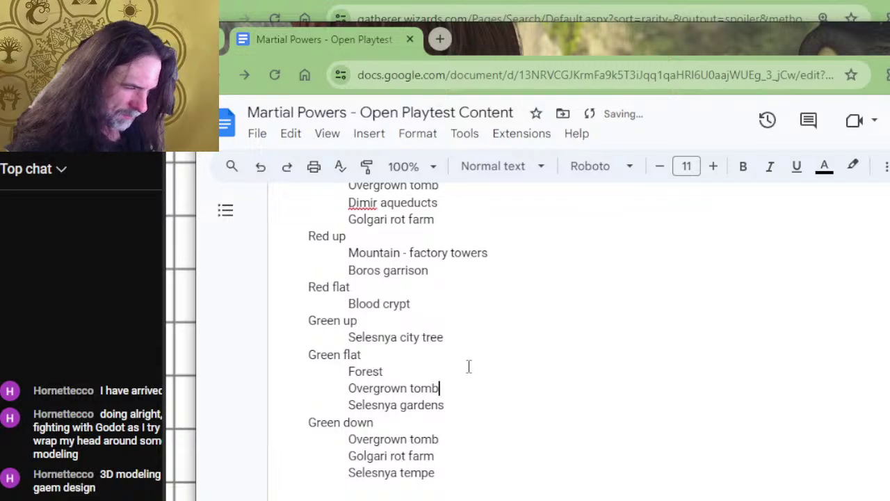
text( (black))
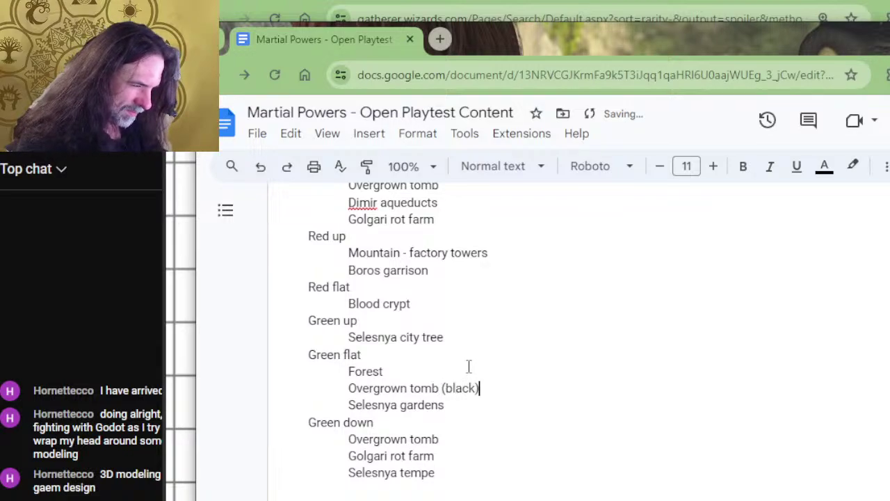
Tag Black flat's dual lands with red, blue and green, and mark Blood crypt (black)
scroll(475, 348, up, 2)
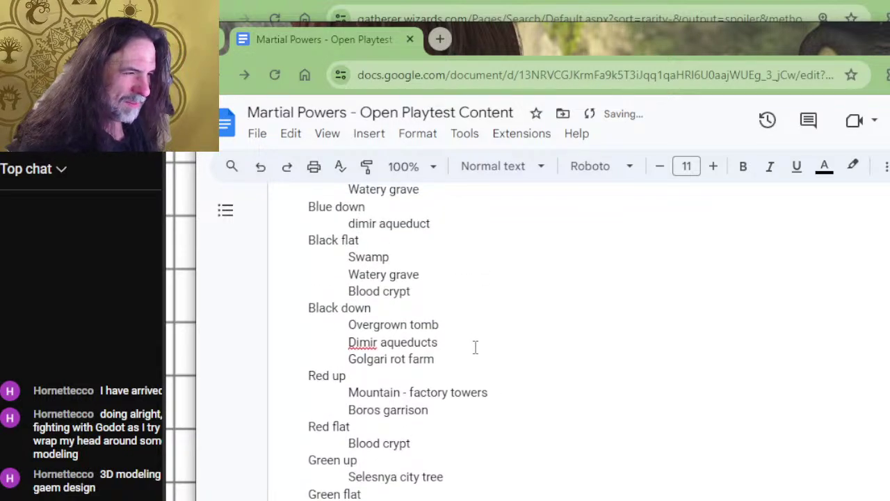
scroll(463, 323, up, 2)
scroll(455, 341, down, 2)
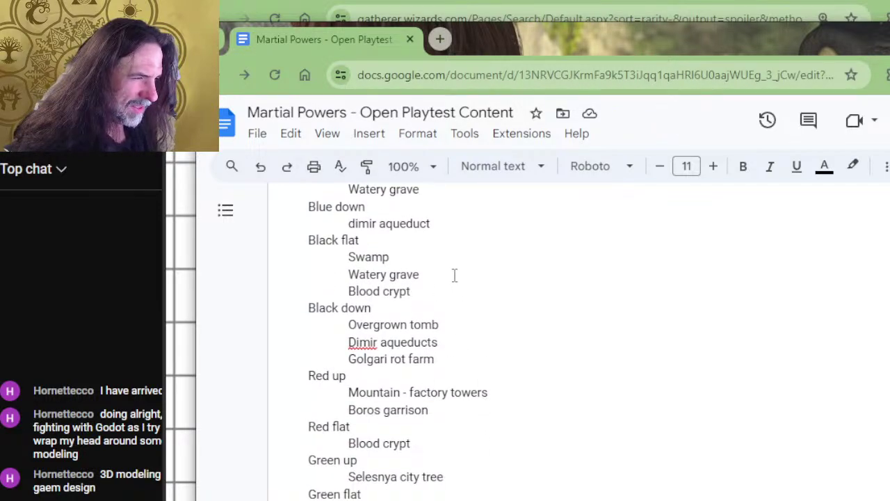
text((G)
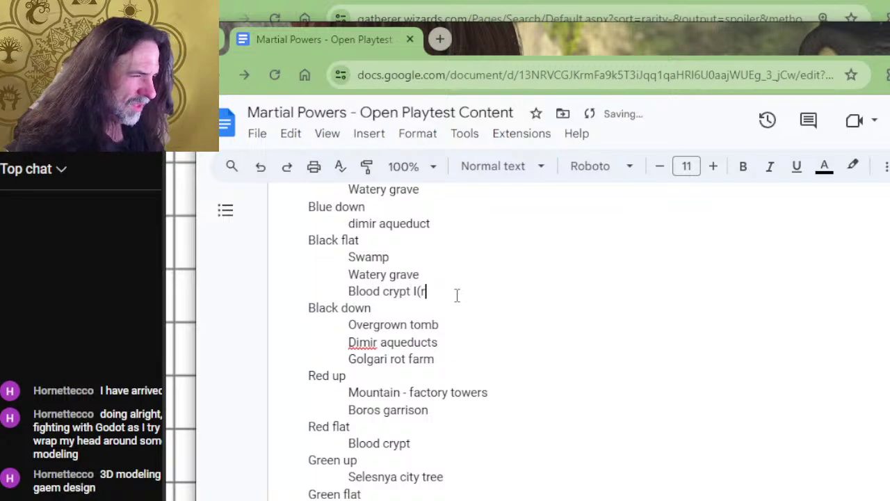
key(BackSpace)
key(BackSpace)
text((red))
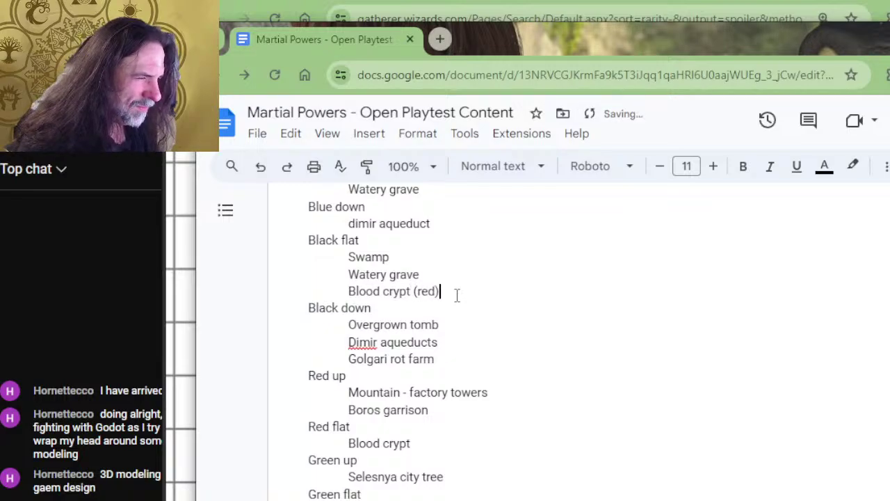
text(blue))
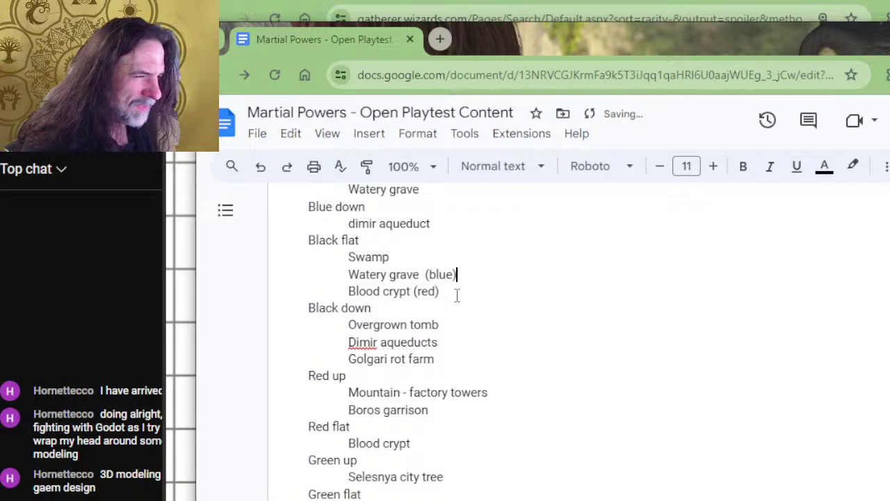
key(Return)
text(ove)
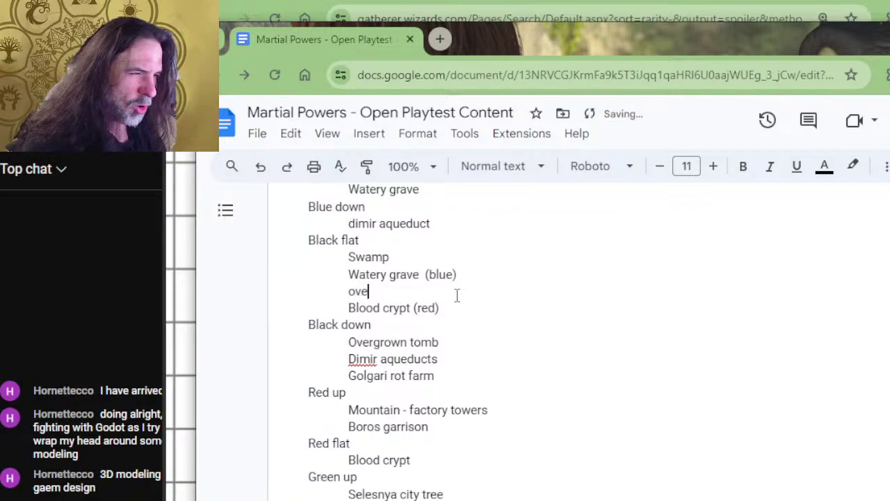
text(rbown to)
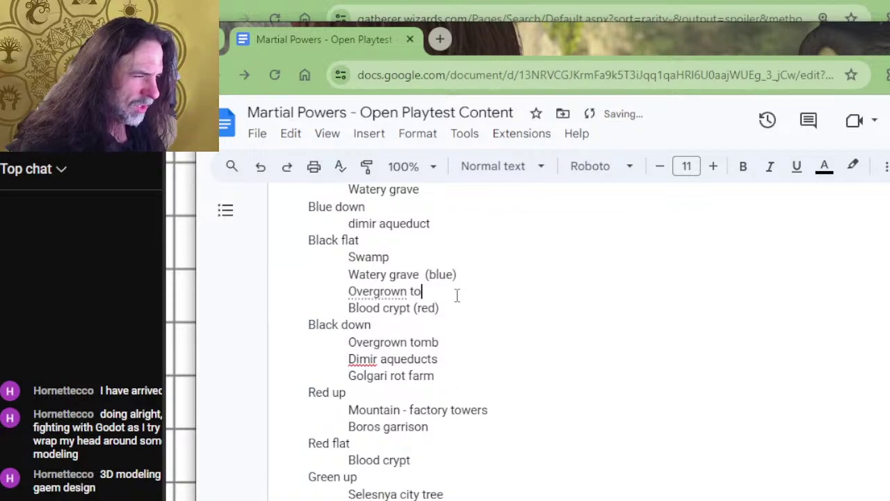
text(mb (*greeN)
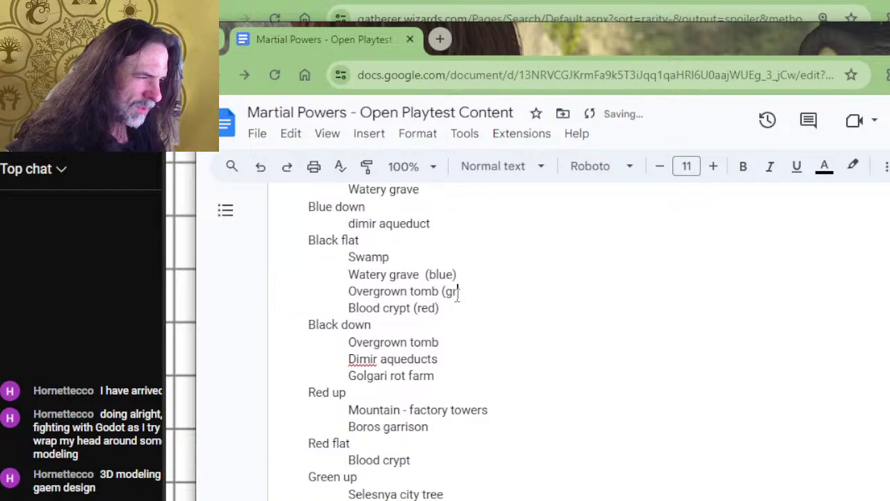
key(BackSpace)
key(BackSpace)
text(n)
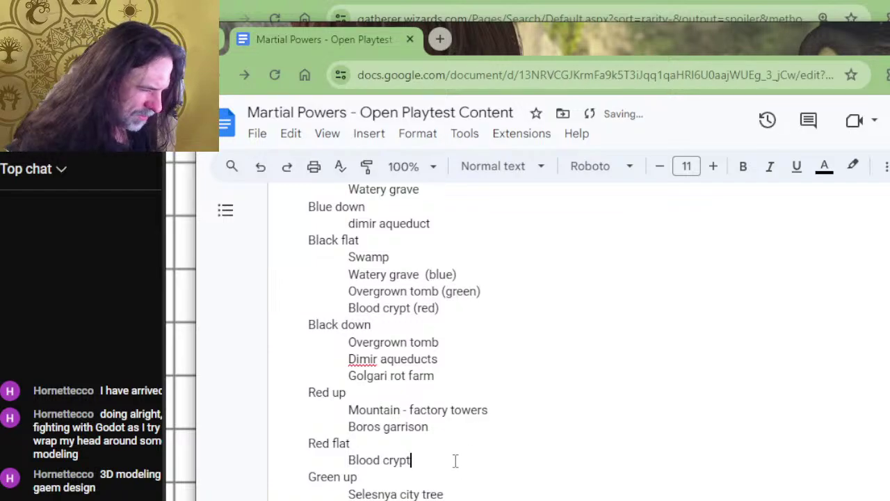
text((black))
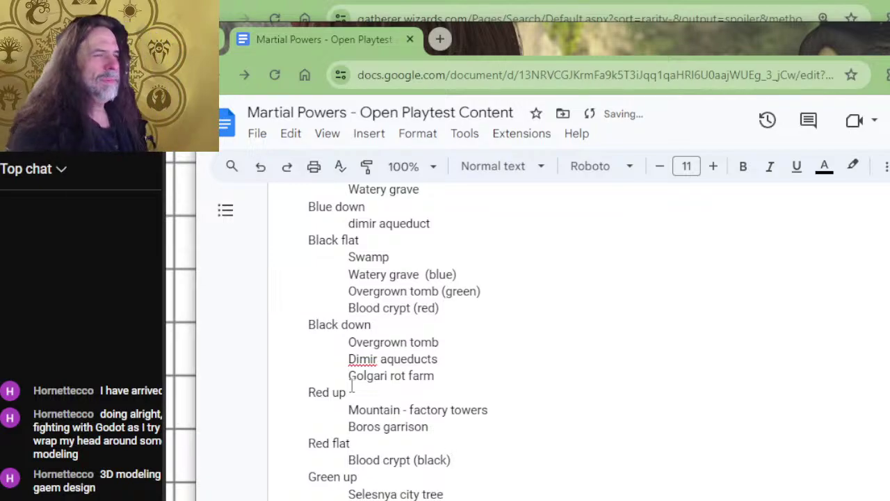
key(alt+Tab)
key(alt+Tab)
key(alt+Tab)
key(alt+Tab)
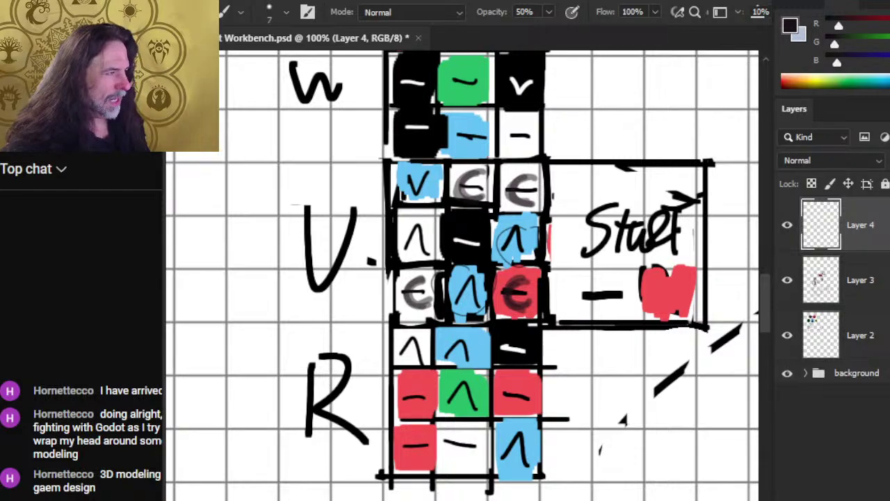
Review the Workbench.psd grid map, checking it against the Google Docs land notes
key(alt+Tab)
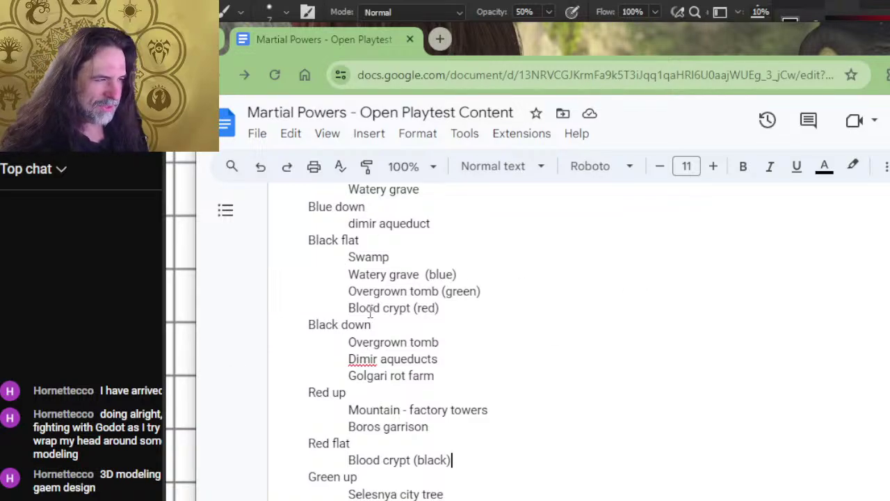
key(alt+Tab)
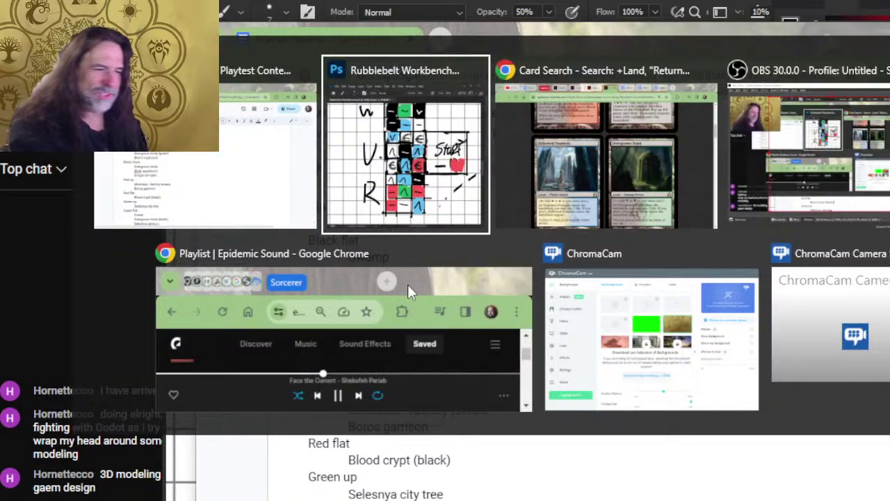
Label Watery grave under Blue flat as '(black)'
key(alt+Tab)
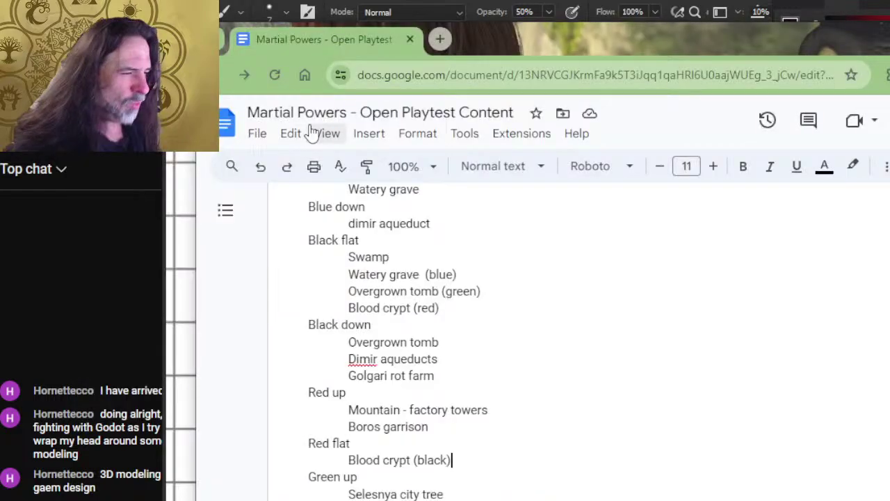
scroll(369, 285, up, 2)
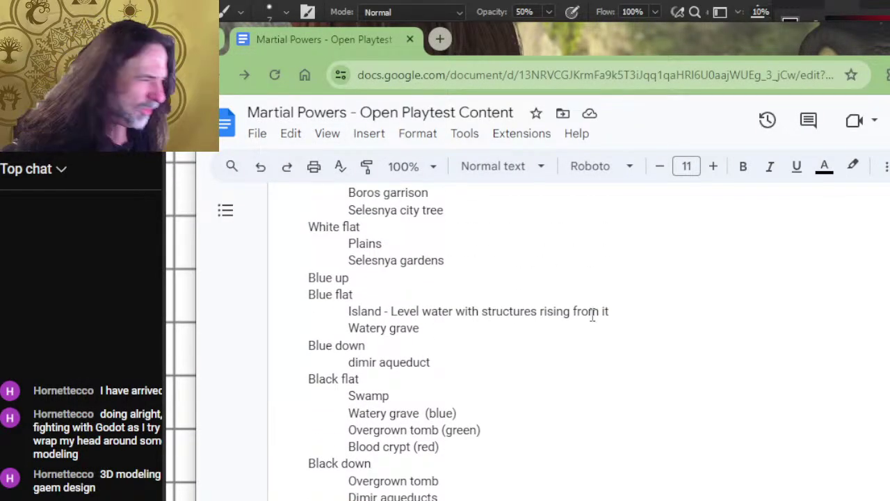
click(489, 326)
text(()
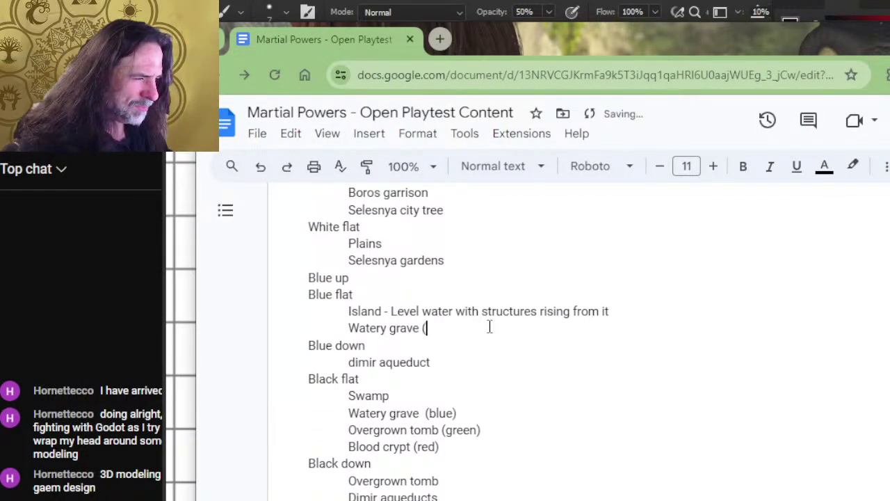
text(balc)
key(BackSpace)
key(BackSpace)
key(BackSpace)
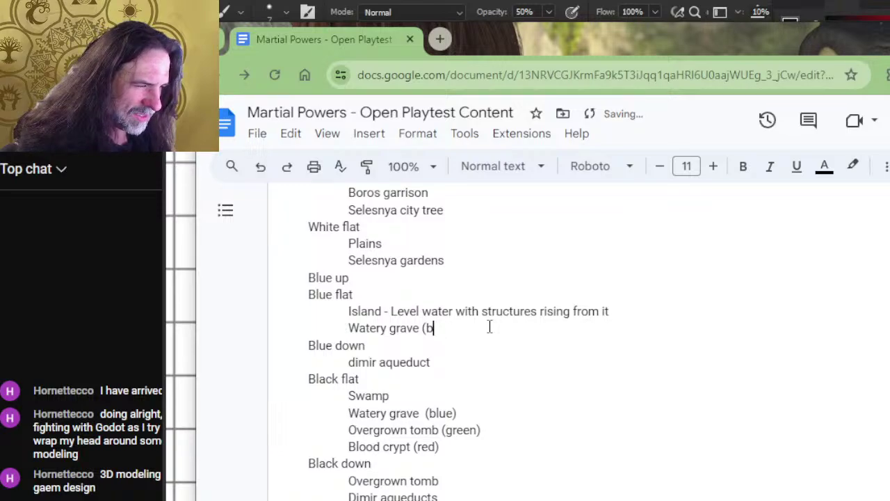
text(lu)
key(BackSpace)
key(BackSpace)
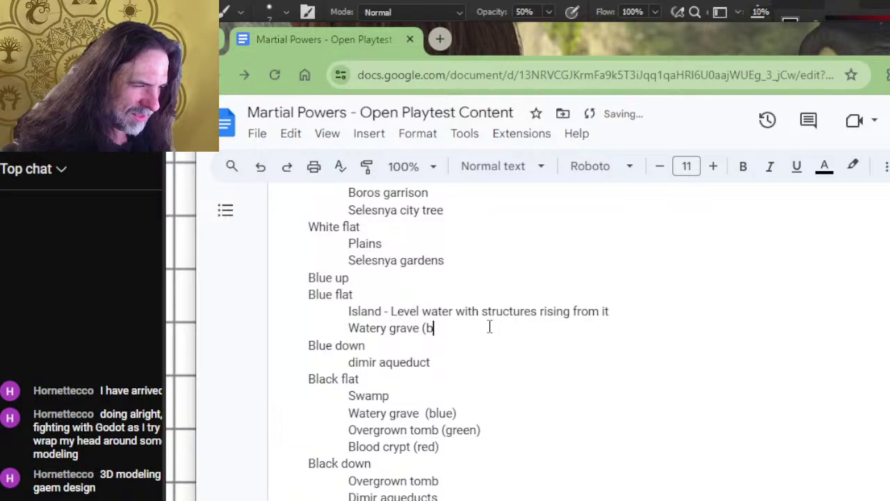
text(lack)
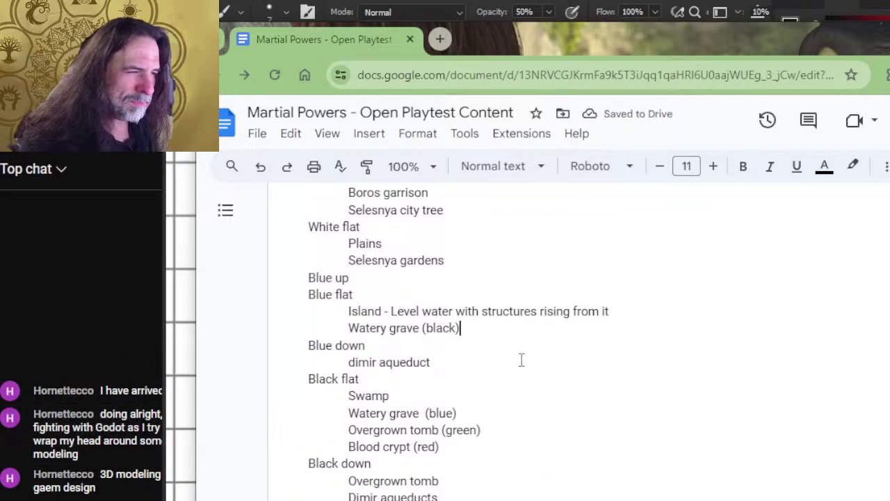
Insert an empty line under Blue up in the land-type notes
scroll(460, 244, up, 3)
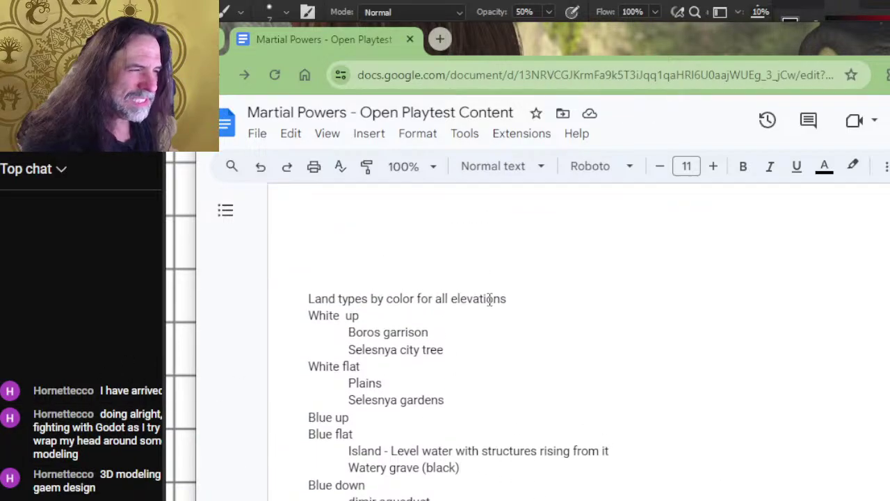
key(alt+Tab)
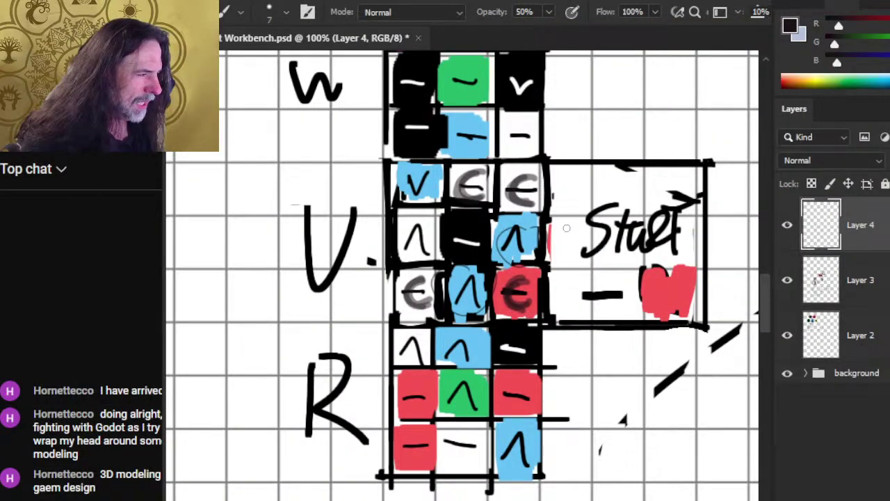
key(alt+Tab)
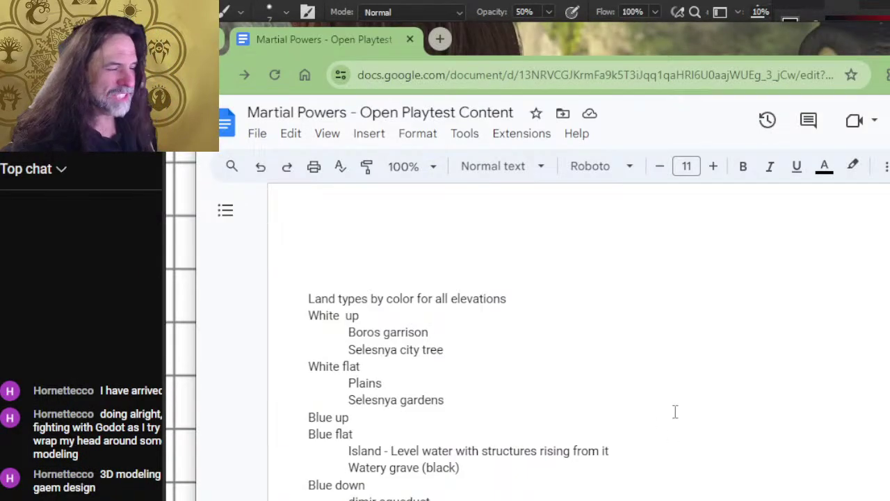
scroll(675, 412, down, 3)
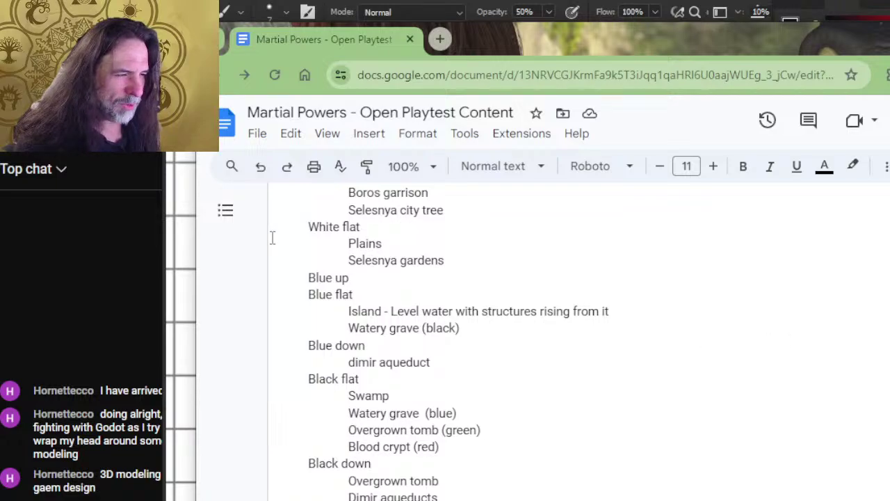
click(374, 281)
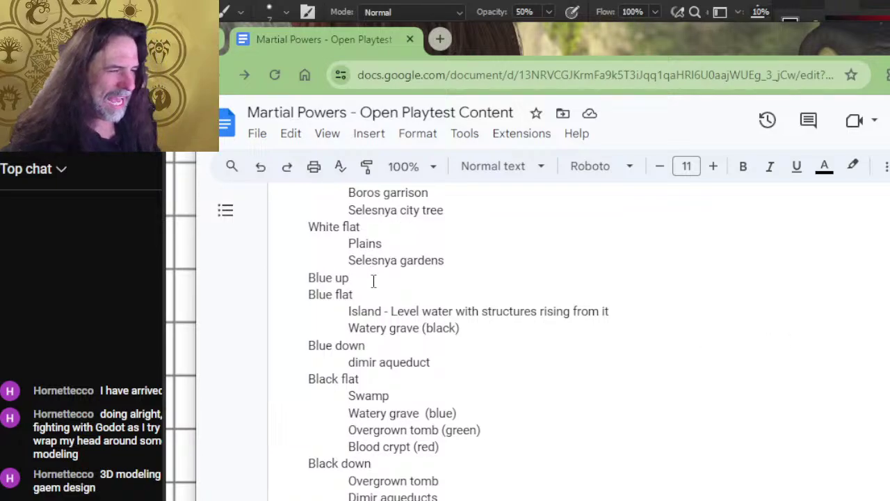
key(Return)
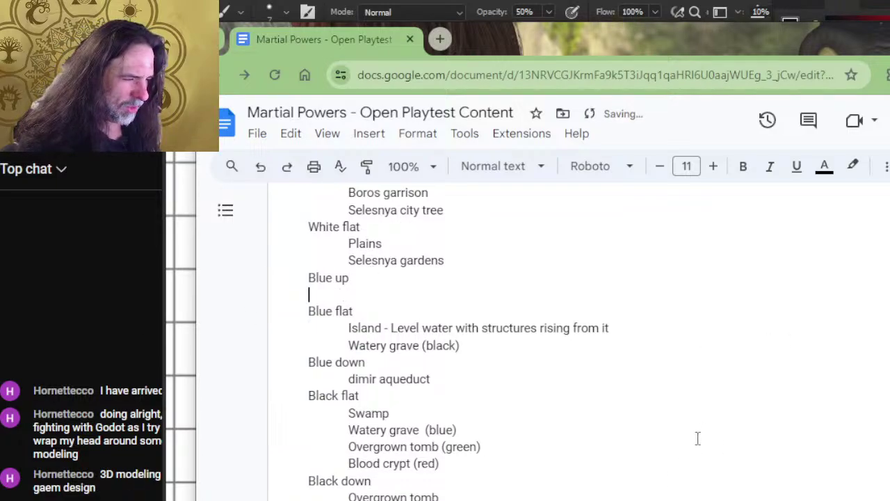
scroll(697, 432, down, 5)
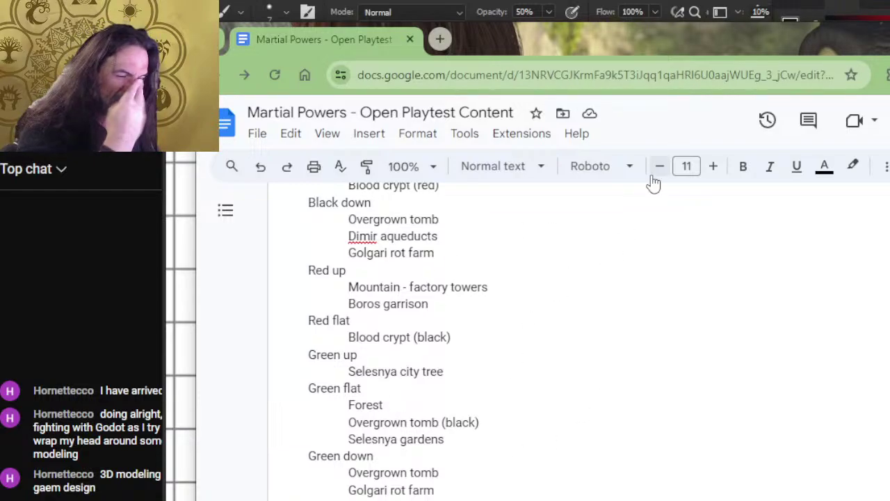
key(alt+Tab)
key(alt+Tab)
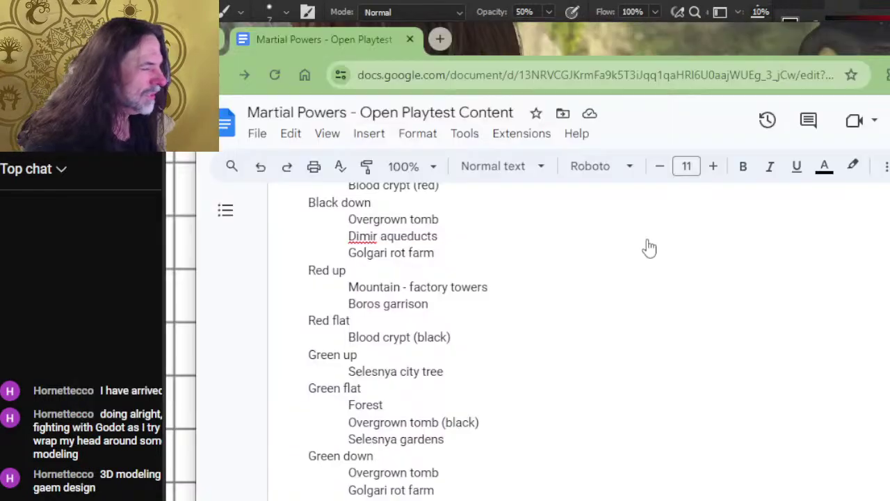
key(alt+Tab)
key(Tab)
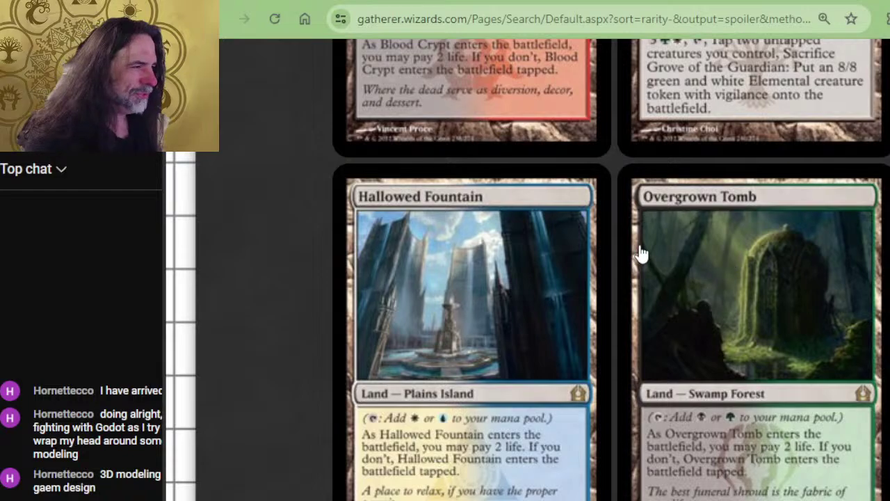
Scroll the Gatherer results down to the Steam Vents and Temple Garden cards
scroll(636, 256, down, 2)
key(alt+Tab)
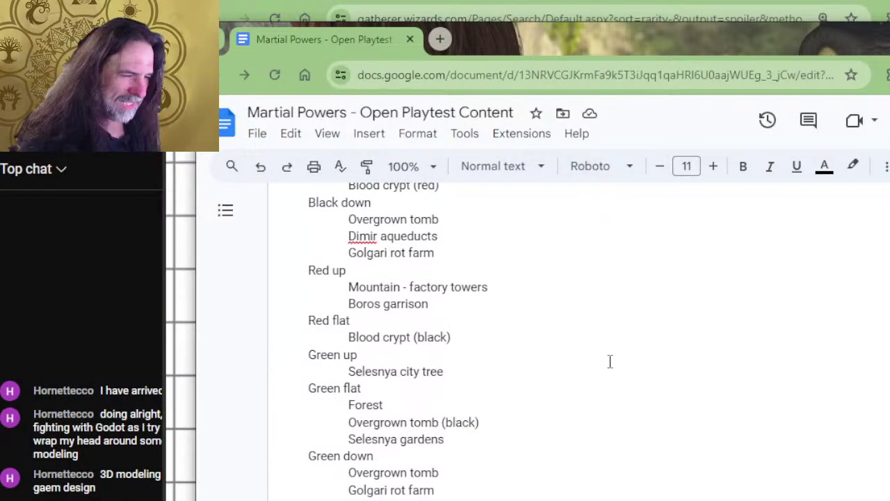
scroll(554, 280, up, 2)
key(alt+Tab)
scroll(560, 302, down, 2)
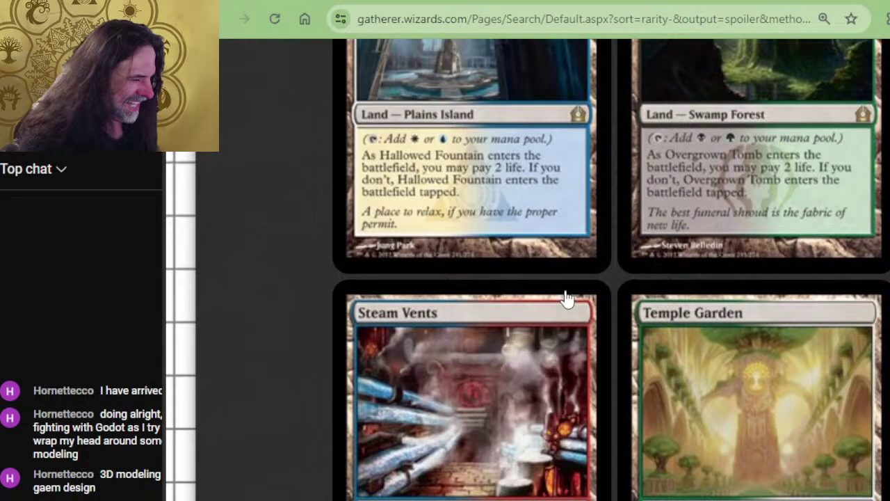
scroll(569, 304, down, 2)
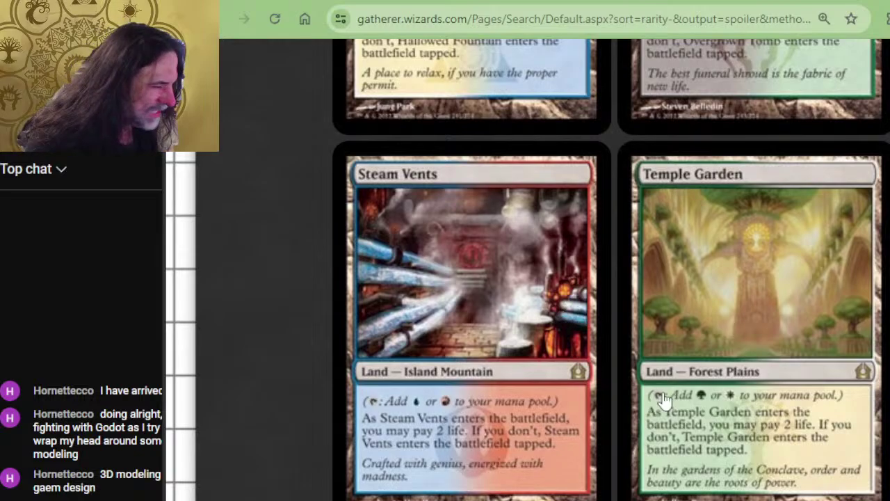
key(alt+Tab)
key(alt+Tab)
scroll(577, 393, up, 2)
scroll(578, 394, down, 2)
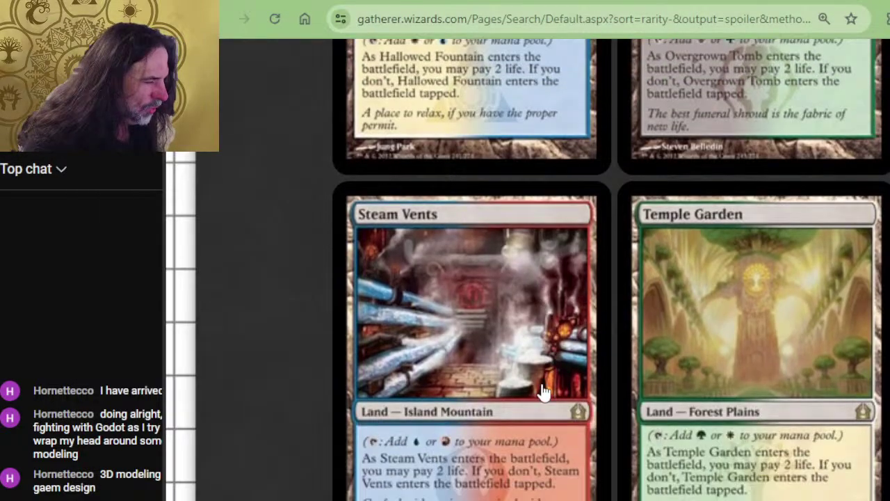
key(alt+Tab)
scroll(505, 424, down, 2)
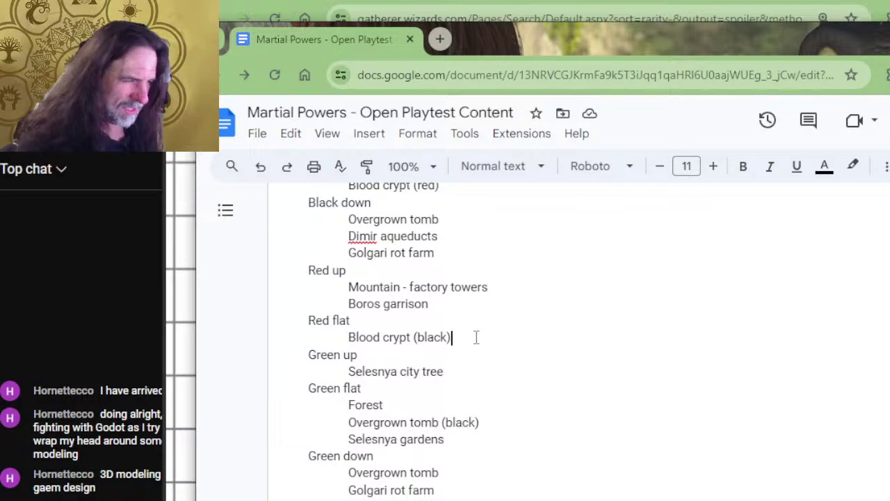
Add 'Steam vents (blue)' under Red flat and 'Steam vents (red)' after Watery grave (black)
key(Return)
text(Steam vents ()
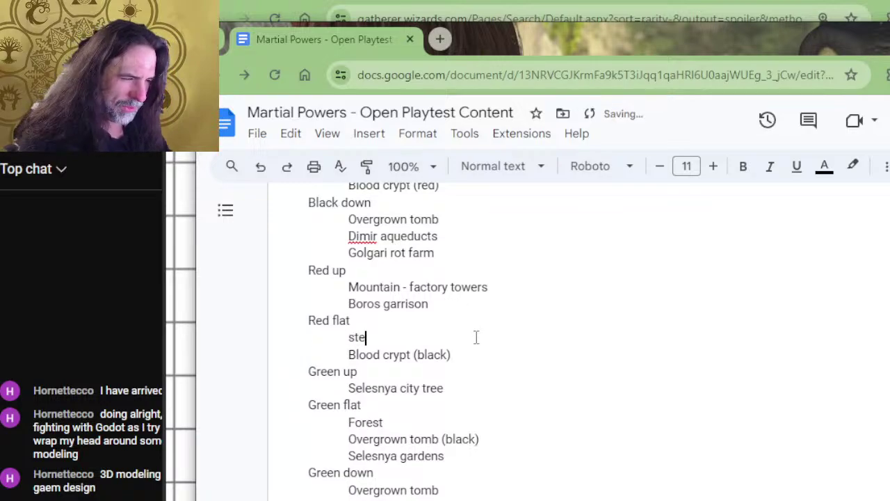
text(blue))
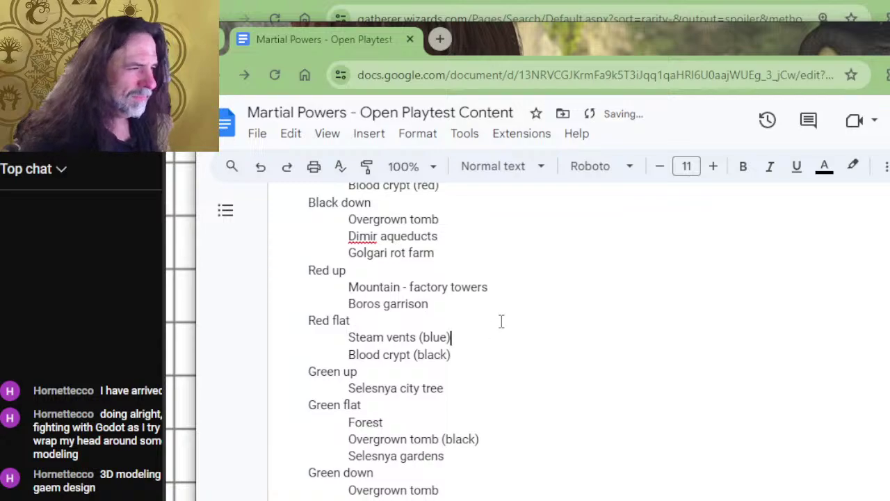
scroll(499, 320, up, 5)
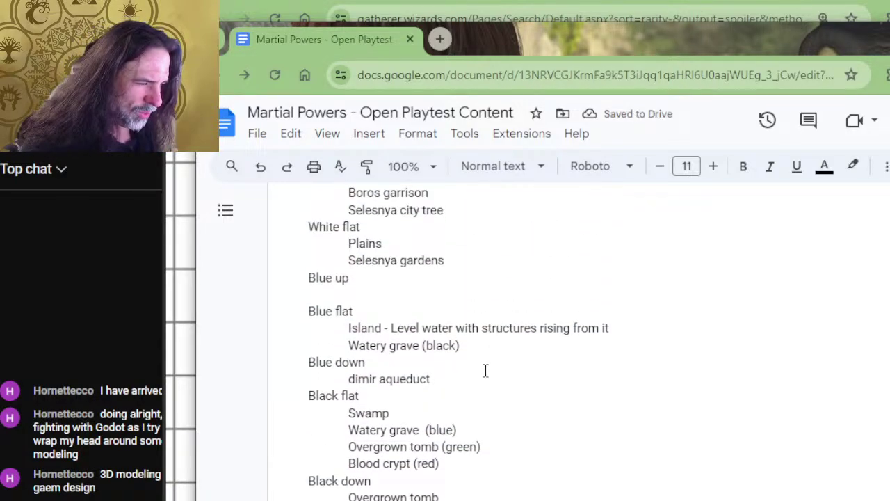
key(Return)
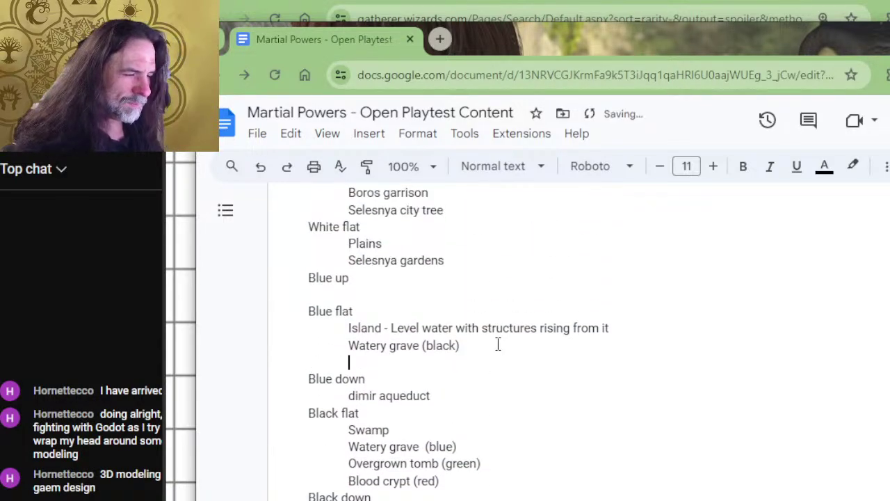
text(steve)
key(BackSpace)
key(BackSpace)
text(am)
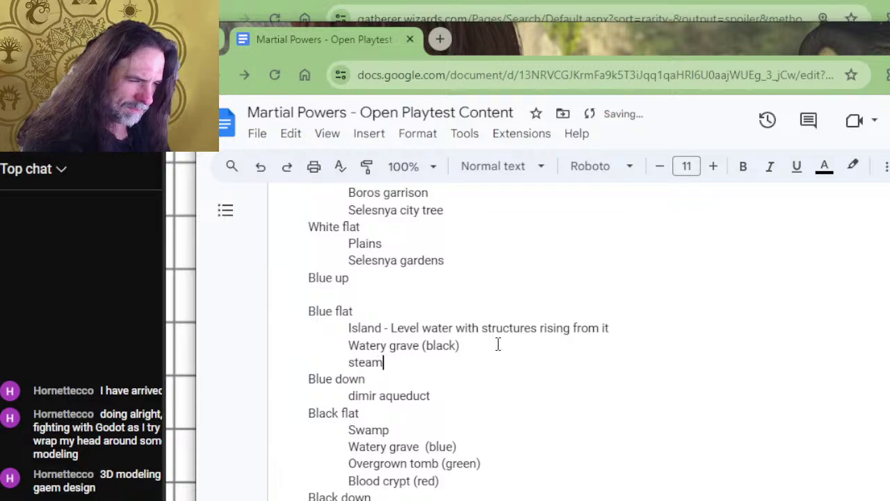
text( vents (blue)
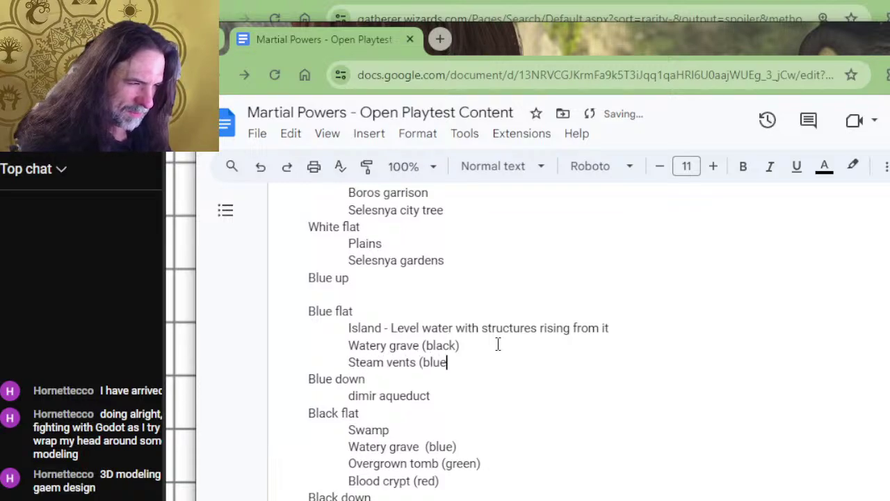
key(BackSpace)
key(BackSpace)
key(BackSpace)
key(BackSpace)
text(red))
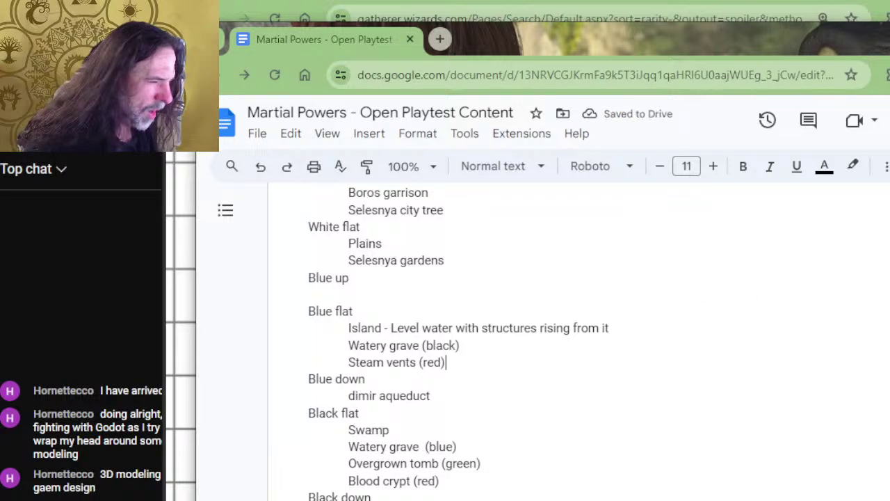
Move Watery grave (black) from Blue flat to an indented line under dimir aqueduct
drag(635, 343, 631, 330)
key(ctrl+c)
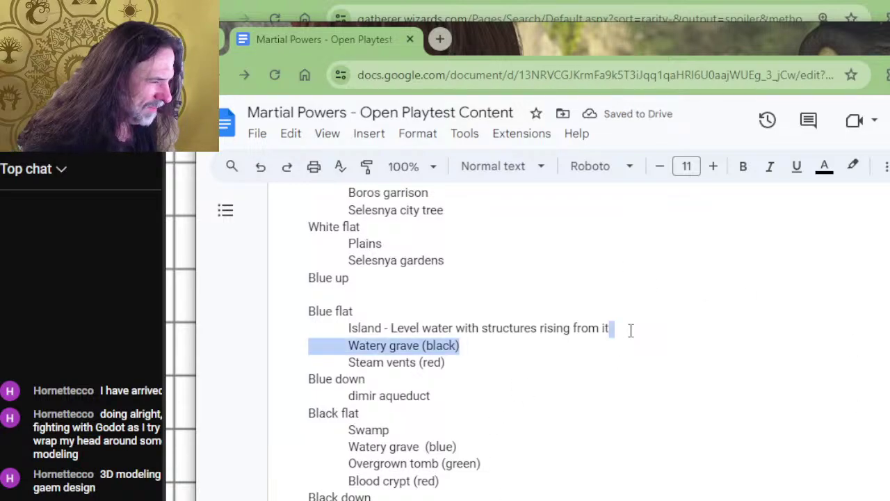
key(BackSpace)
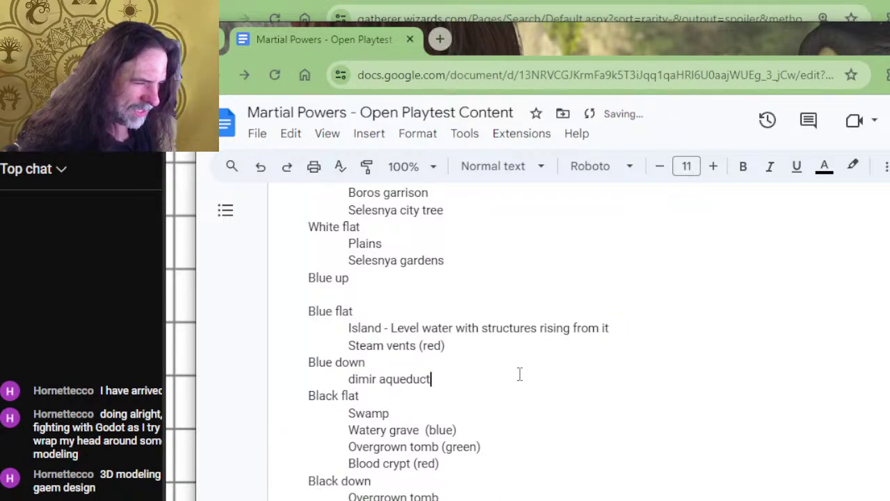
key(Return)
key(ctrl+v)
key(Delete)
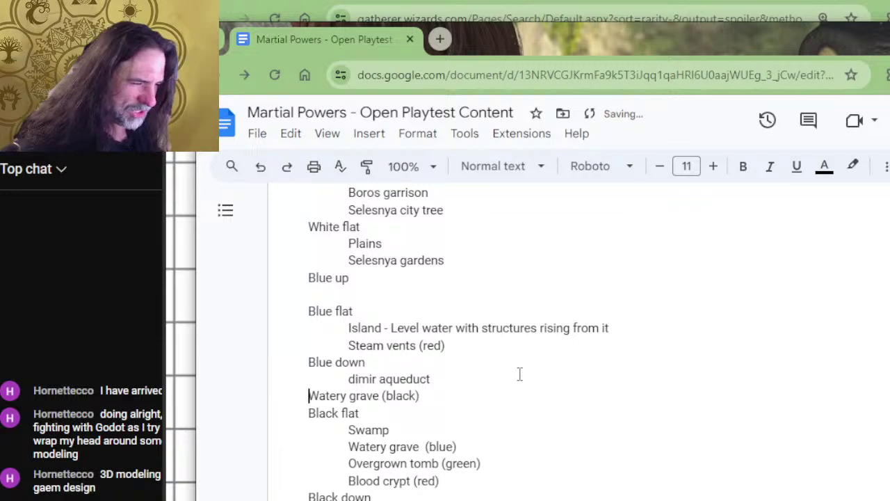
key(Tab)
scroll(521, 368, down, 4)
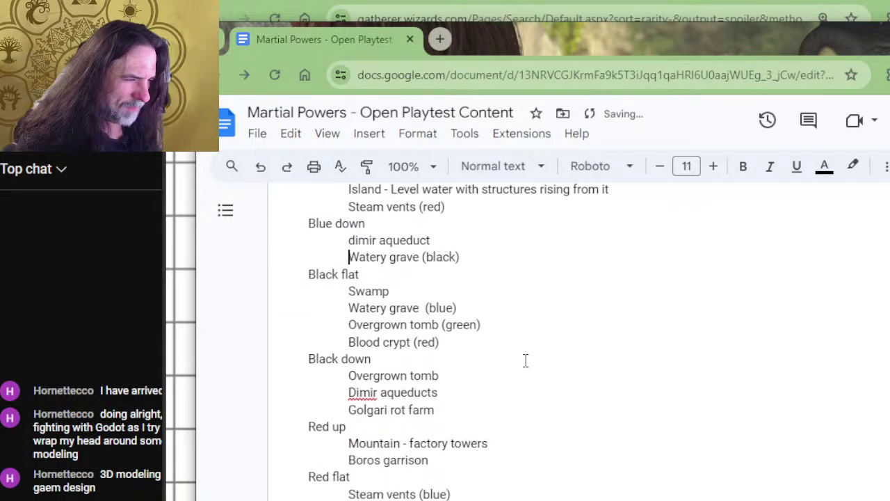
scroll(443, 373, down, 2)
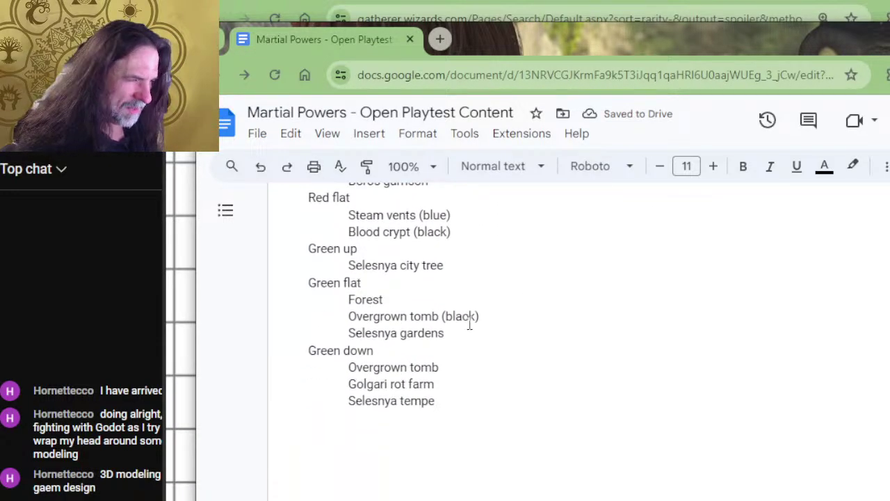
scroll(471, 325, up, 6)
scroll(480, 321, down, 2)
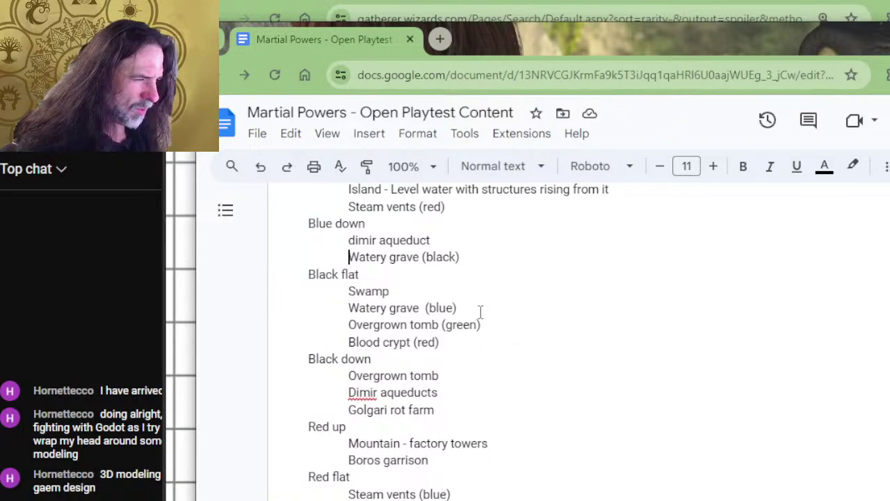
Move Watery grave (blue) from Black flat to below Golgari rot farm in Black down
drag(480, 311, 477, 298)
key(ctrl+c)
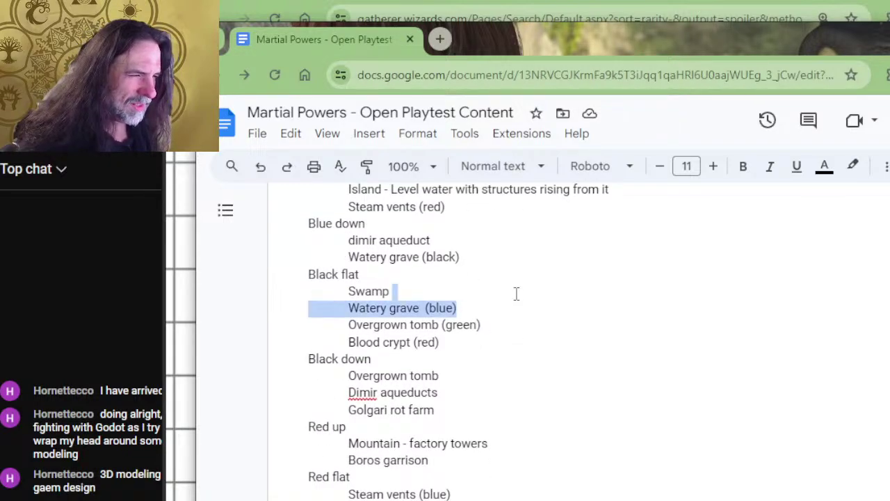
key(BackSpace)
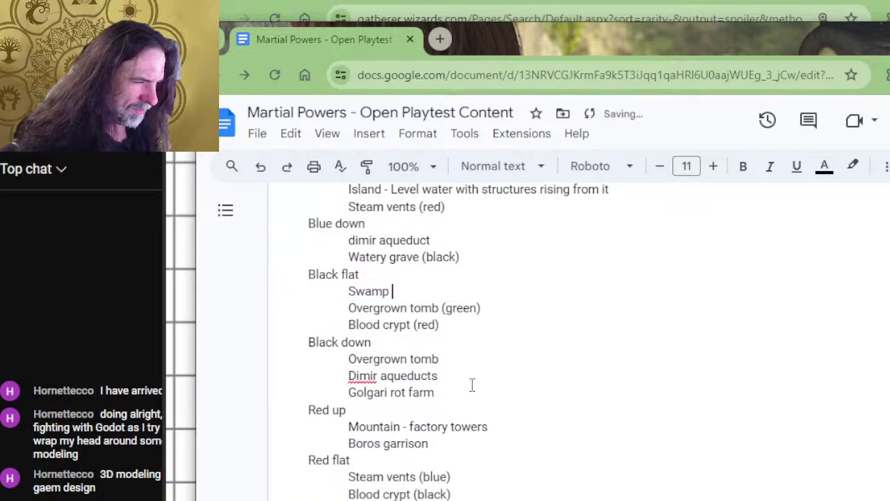
click(471, 386)
key(Return)
key(ctrl+v)
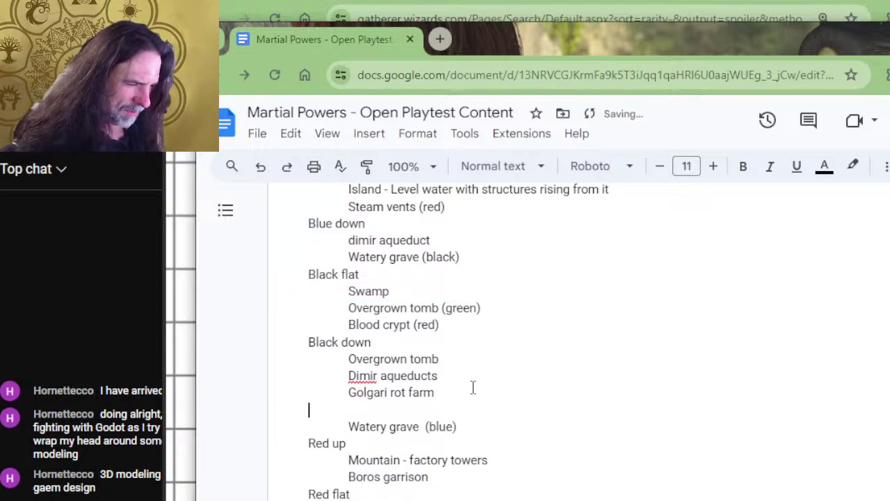
key(Delete)
Browse Gatherer land results past Steam Vents, Rogue's Passage and the Guildgates to Transguild Promenade and Forest
key(alt+Tab)
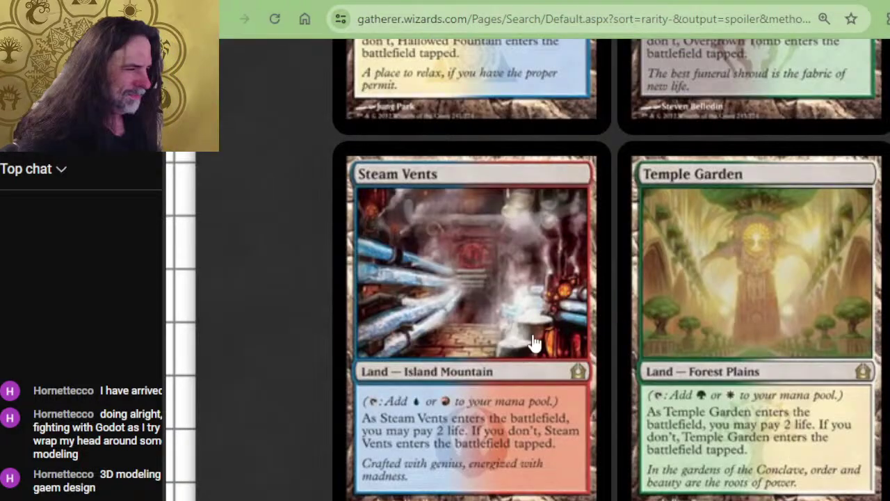
scroll(773, 237, down, 4)
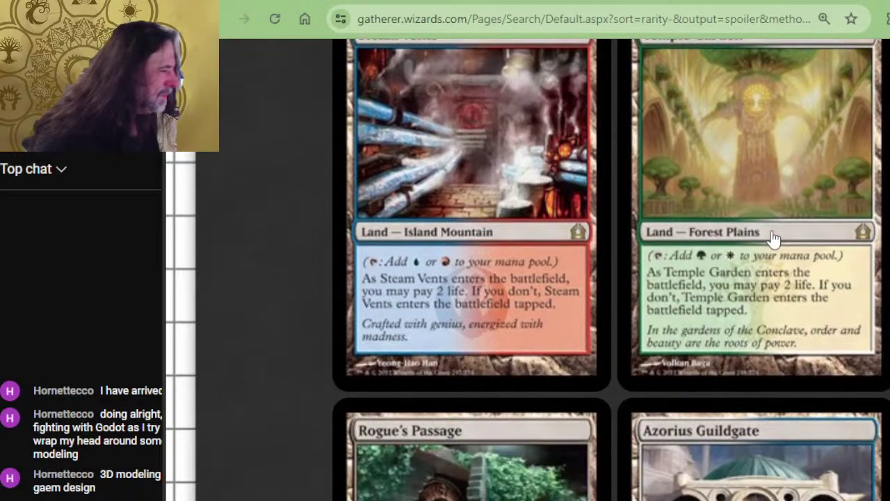
scroll(546, 259, down, 2)
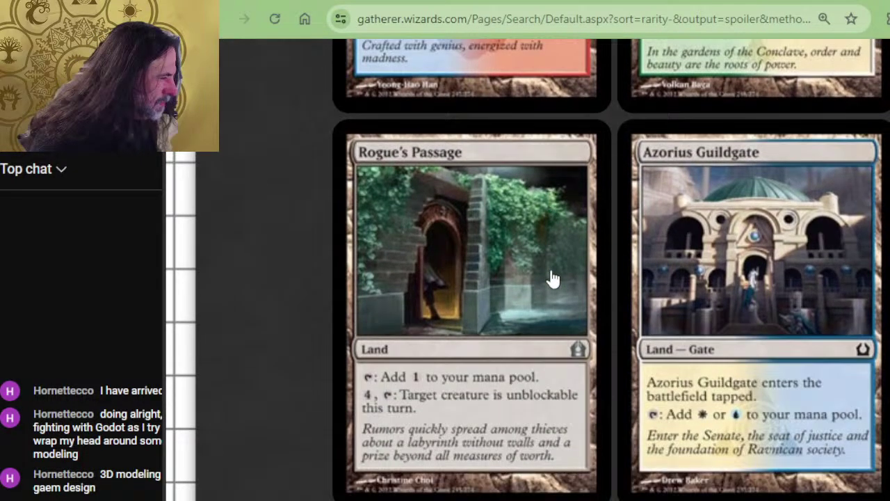
scroll(740, 307, down, 2)
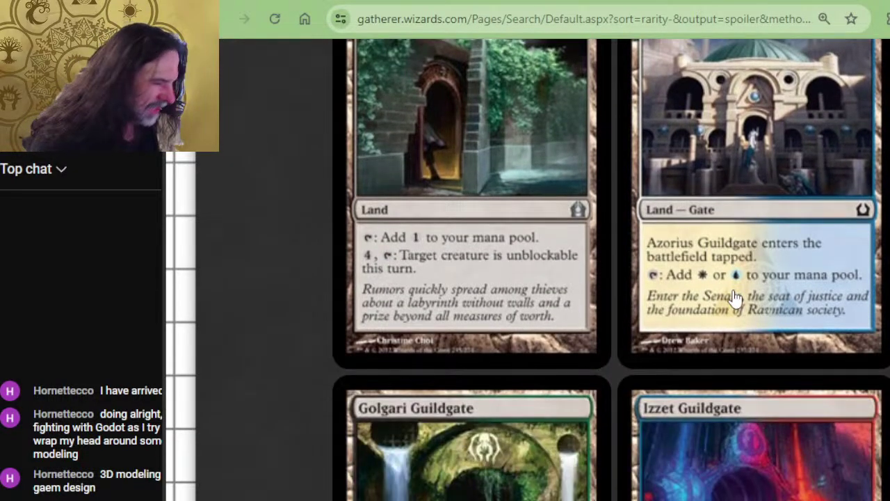
scroll(736, 298, down, 2)
scroll(706, 306, down, 4)
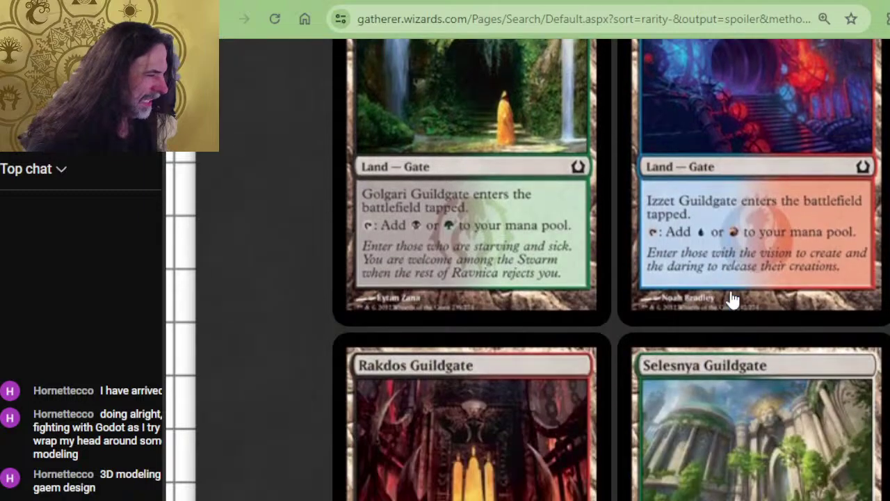
scroll(733, 298, down, 2)
scroll(633, 295, down, 5)
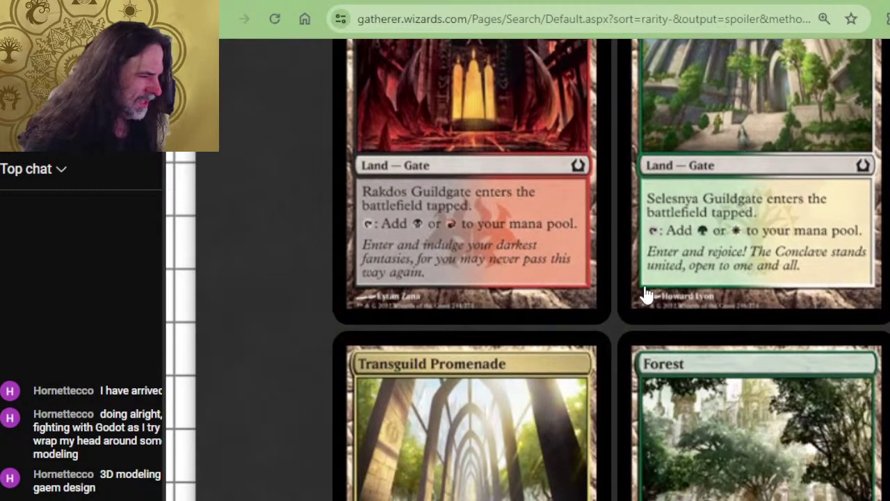
scroll(473, 276, down, 2)
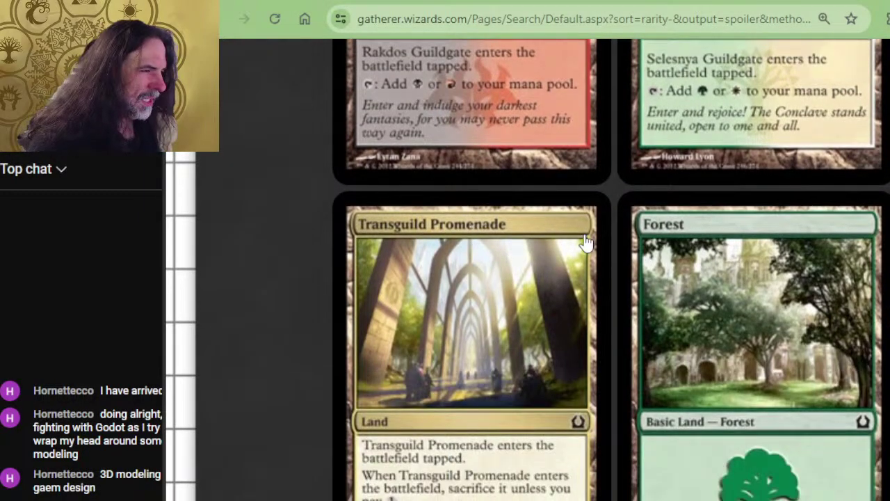
scroll(477, 308, down, 2)
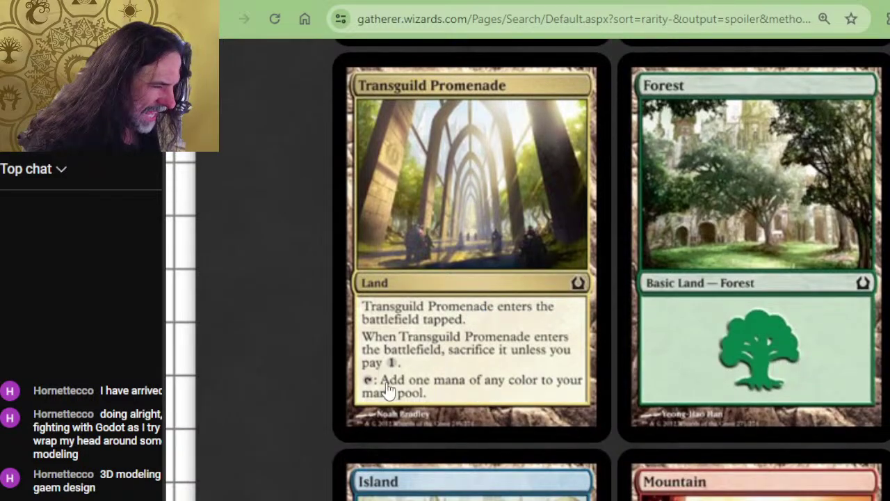
scroll(410, 368, up, 4)
scroll(536, 325, down, 4)
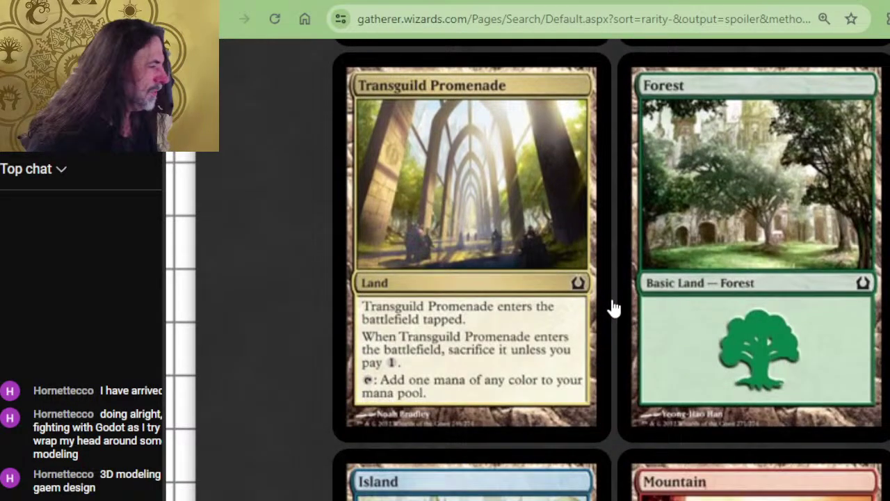
key(alt+Tab)
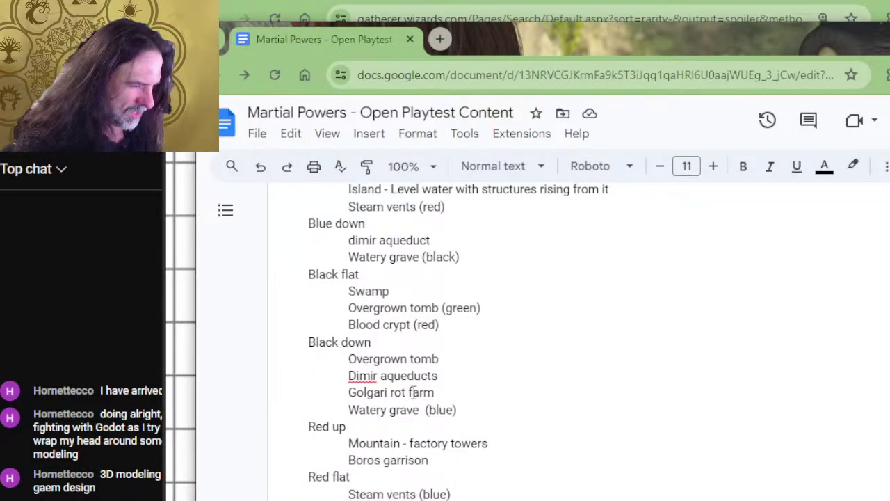
Look over the Red up, Red flat and Green sections of the notes, then return to Gatherer
scroll(457, 364, up, 1)
scroll(456, 372, down, 3)
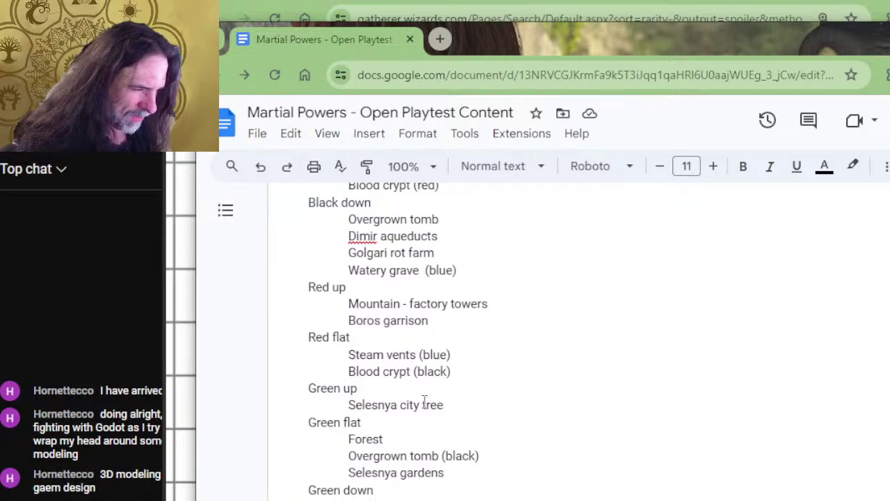
scroll(427, 369, up, 2)
scroll(428, 369, down, 2)
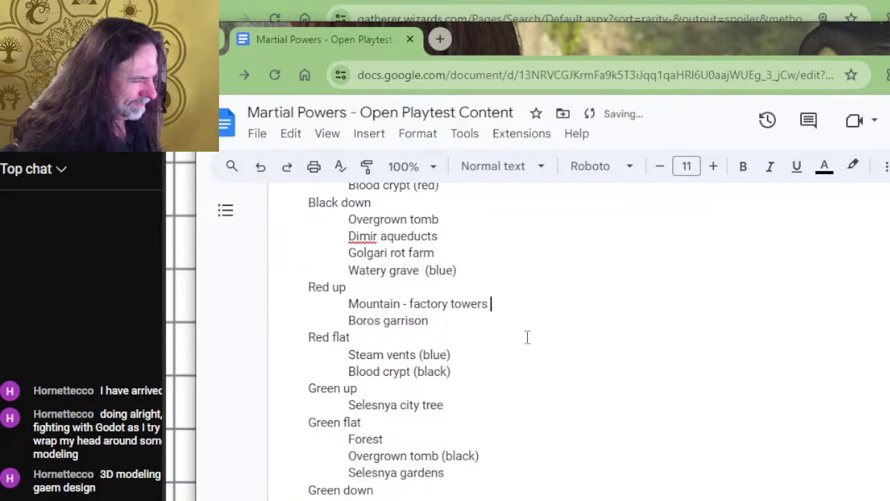
key(alt+Tab)
Add an indented 'skyways (blue)' entry on the empty line under Blue up
scroll(839, 334, down, 4)
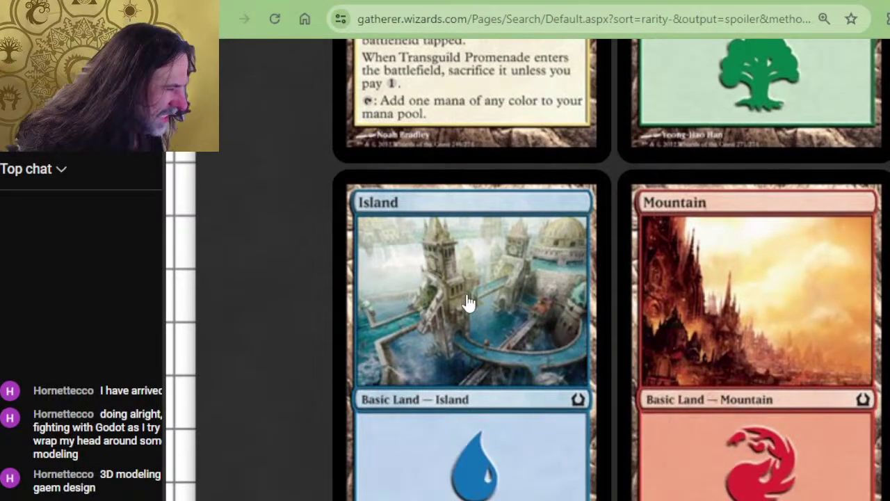
key(alt+Tab)
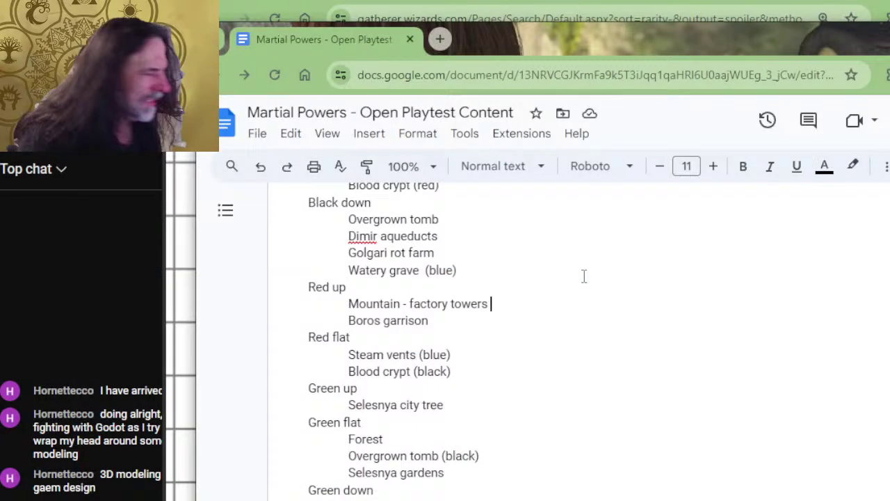
scroll(428, 290, up, 2)
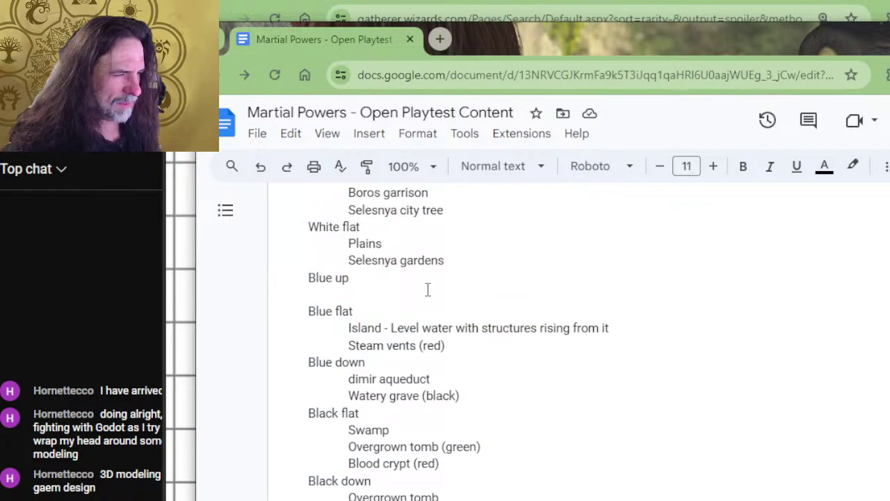
click(376, 293)
key(Tab)
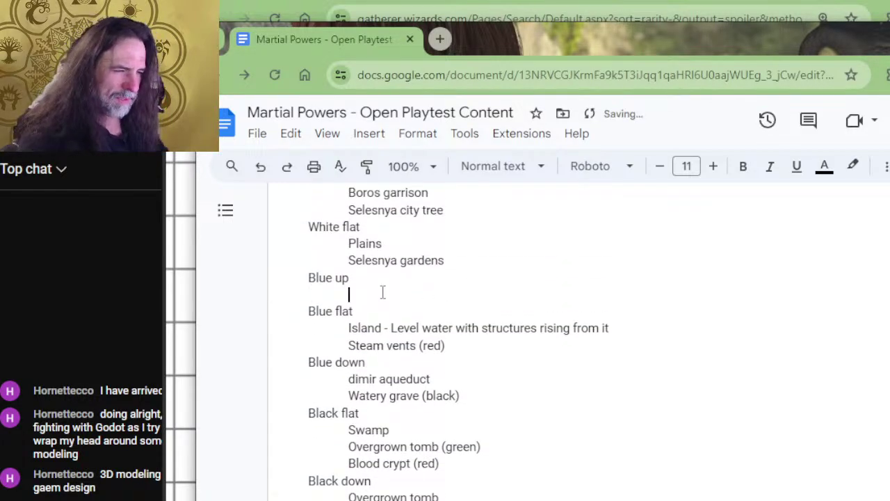
text(skyway)
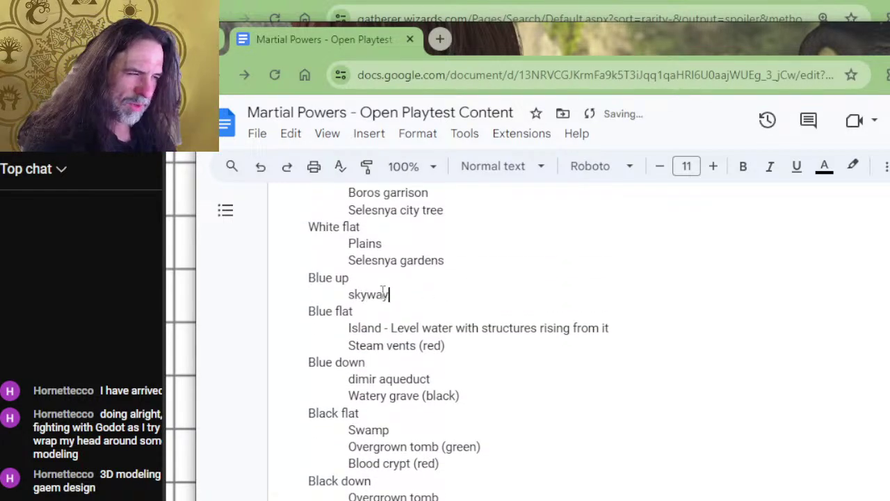
text(s (blue))
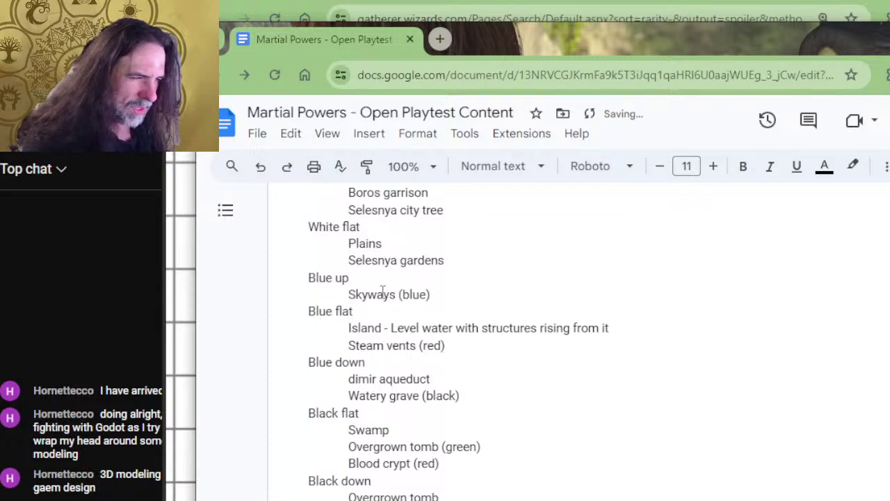
Glance further down the Gatherer land results, then come back to the notes
key(alt+Tab)
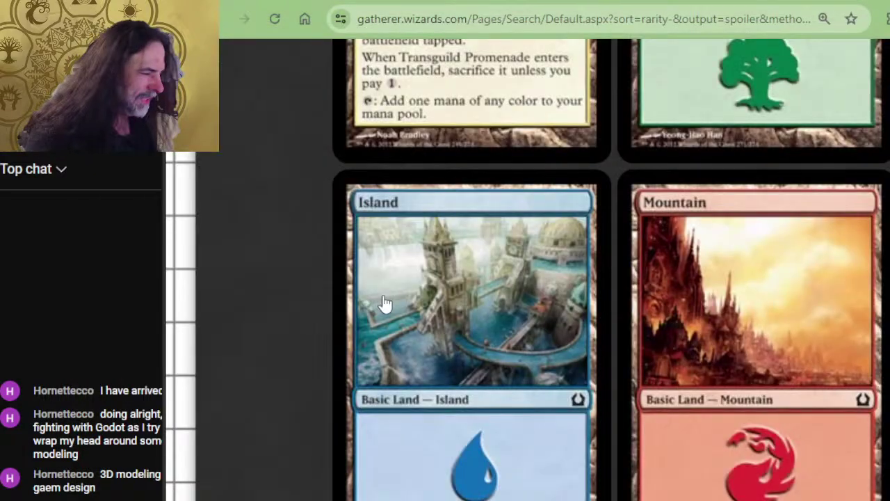
scroll(765, 260, down, 2)
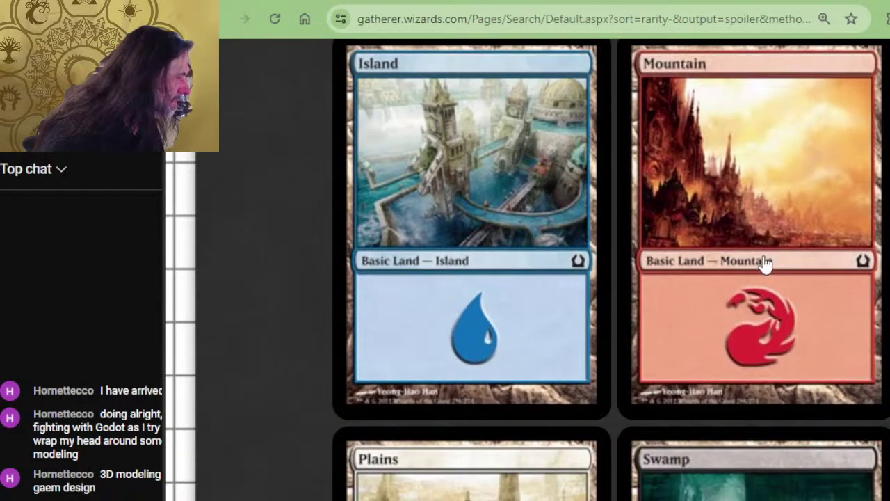
scroll(741, 286, down, 2)
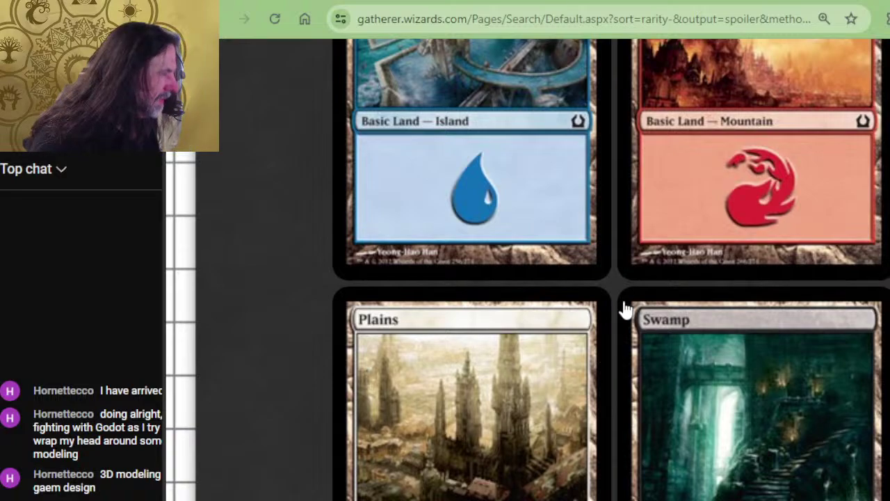
key(alt+Tab)
scroll(487, 376, down, 2)
Add 'Mountain - elevated community' as a new line below Boros garrison under Red up
scroll(445, 364, up, 2)
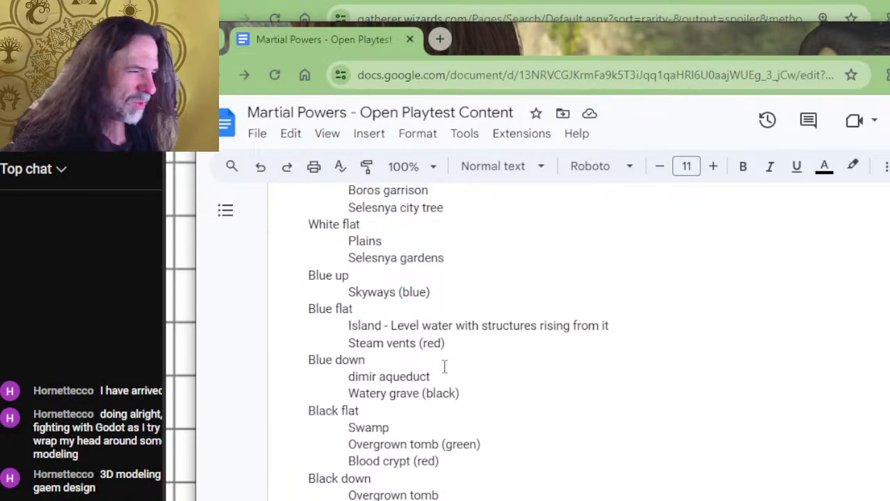
scroll(445, 367, down, 2)
scroll(463, 429, down, 2)
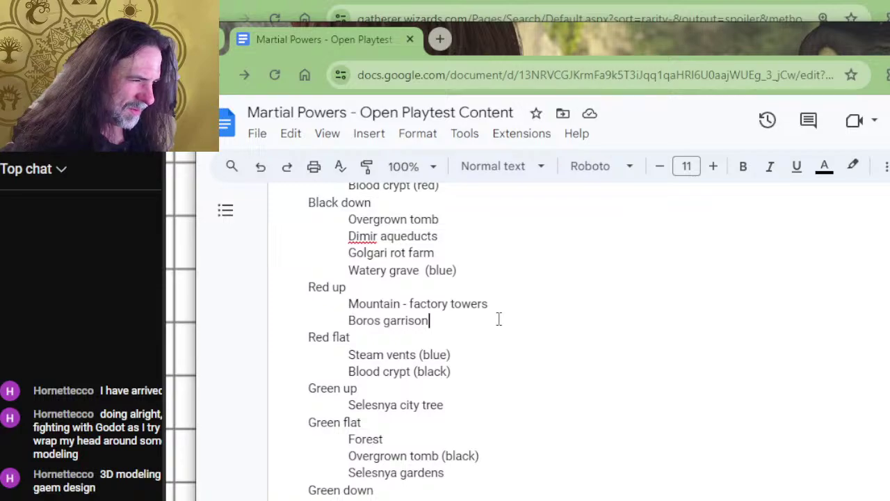
key(Return)
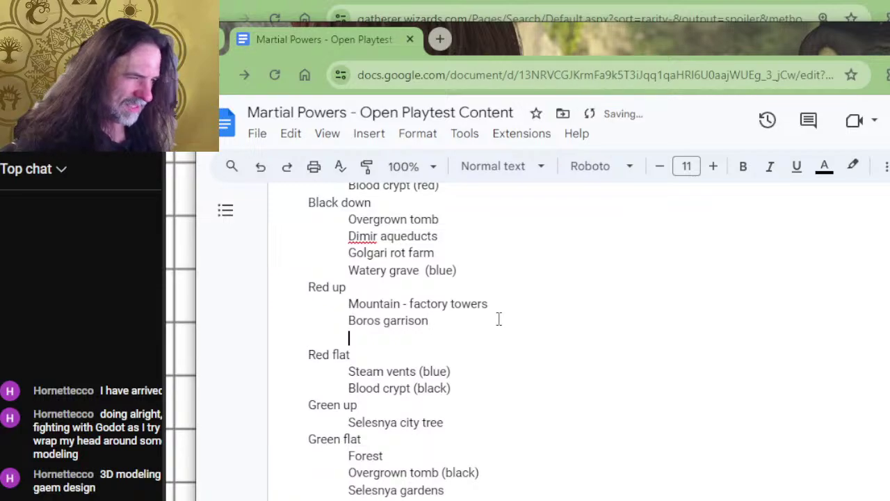
text(mountain )
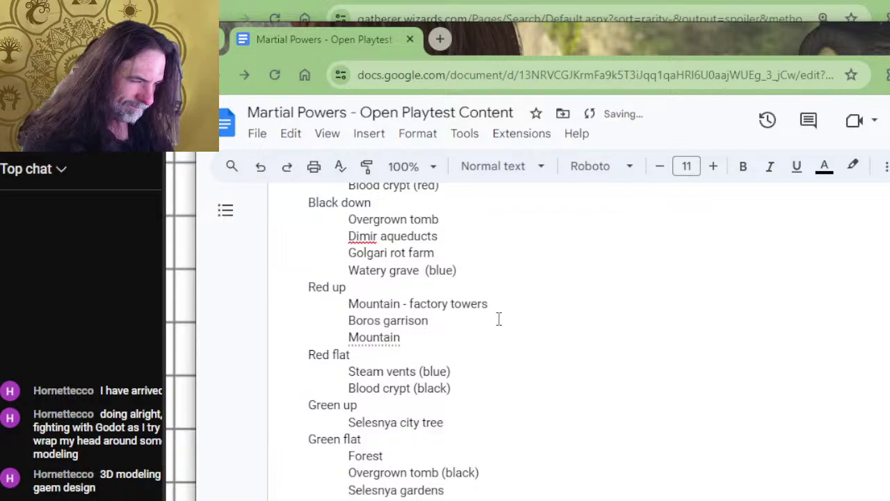
text(0)
key(BackSpace)
text(- )
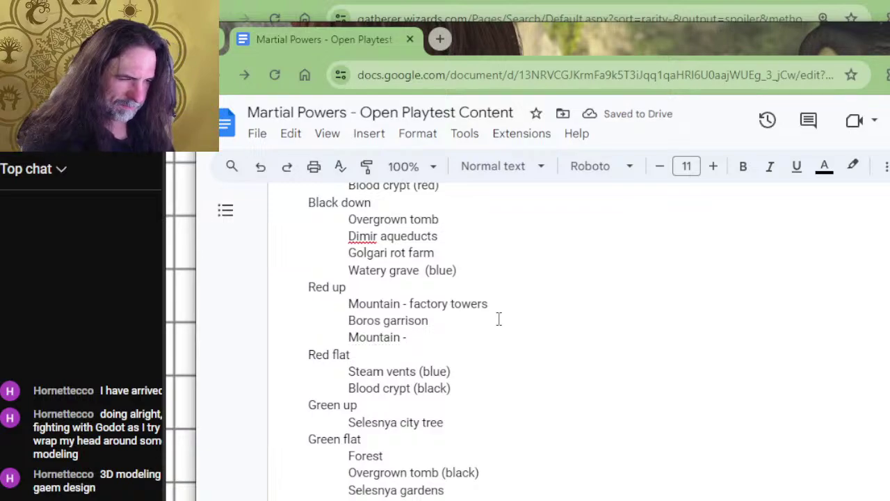
text(co)
key(BackSpace)
key(BackSpace)
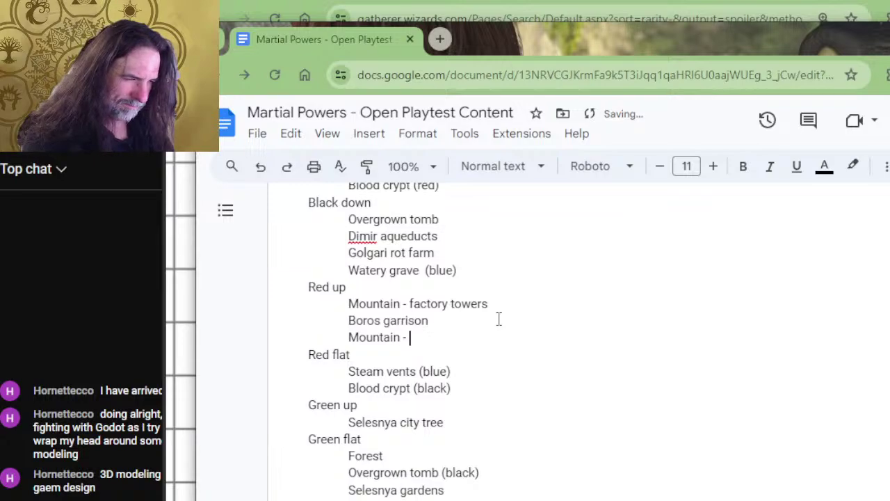
text(elevated com)
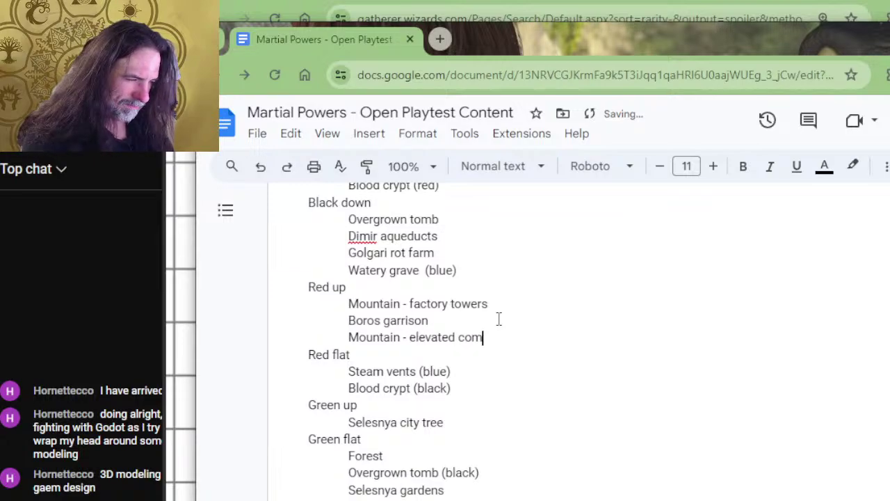
text(munity)
Compare the entry against the Gatherer basic land cards, then return to the notes
key(alt+Tab)
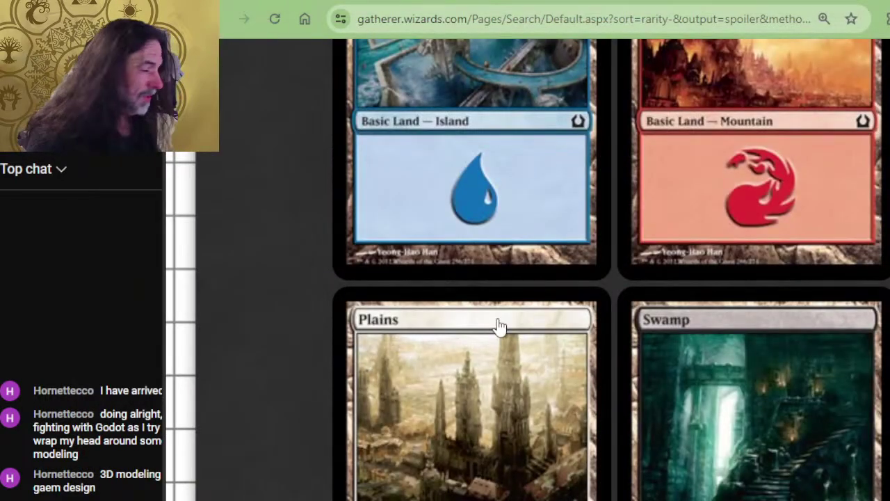
scroll(728, 306, down, 2)
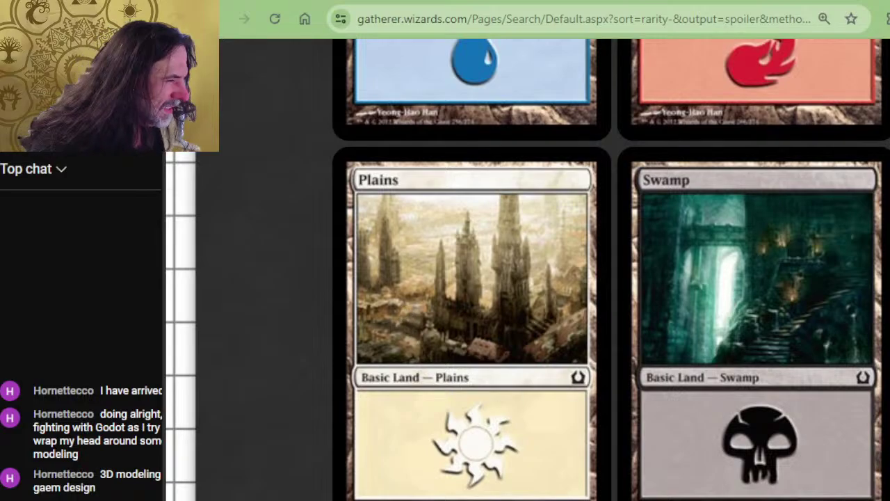
key(alt+Tab)
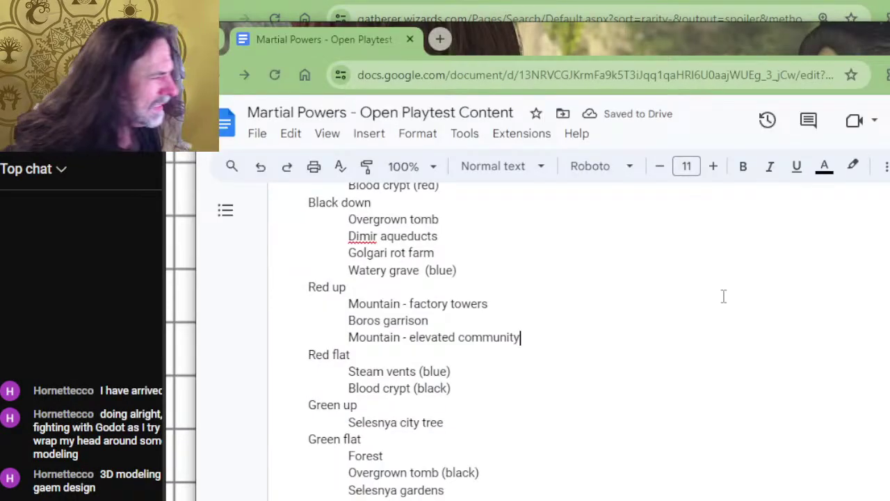
key(alt+Tab)
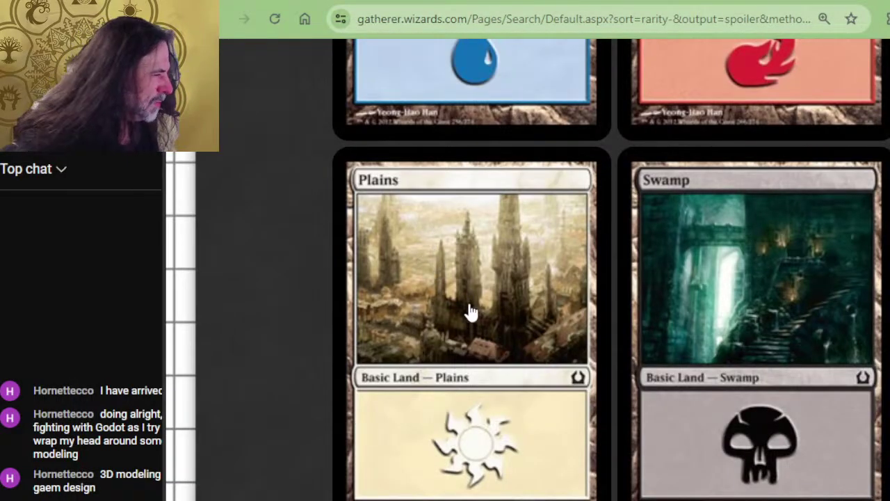
scroll(795, 288, down, 2)
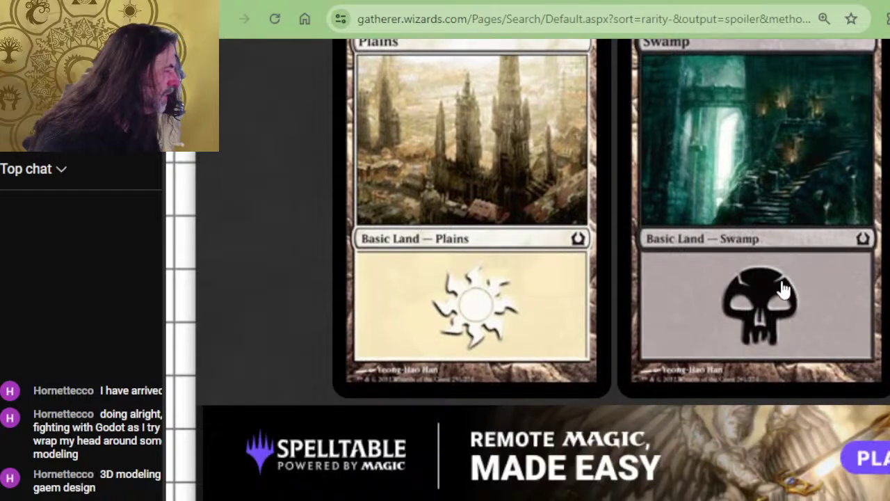
scroll(803, 229, up, 2)
key(alt+Tab)
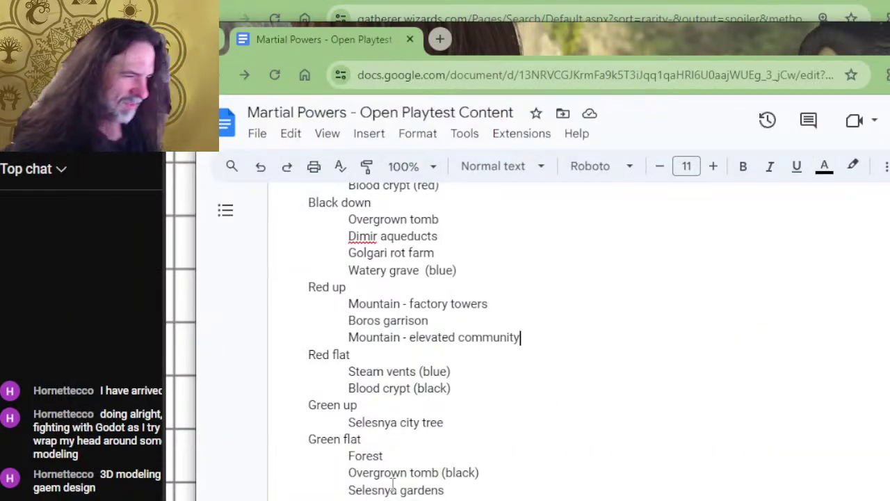
scroll(515, 370, down, 2)
scroll(509, 416, up, 2)
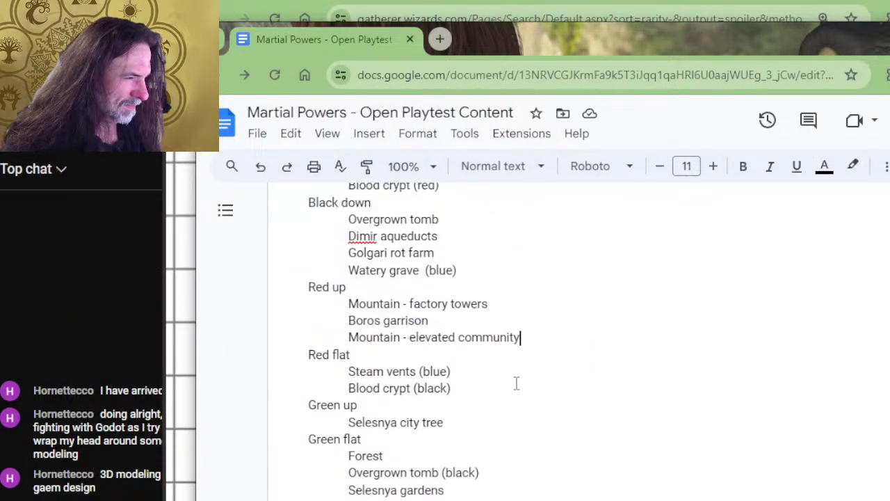
scroll(512, 326, up, 2)
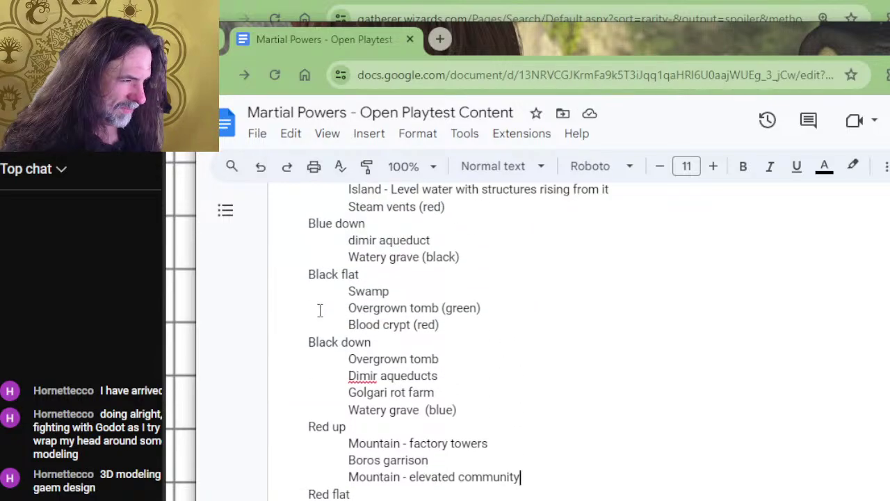
scroll(425, 306, up, 2)
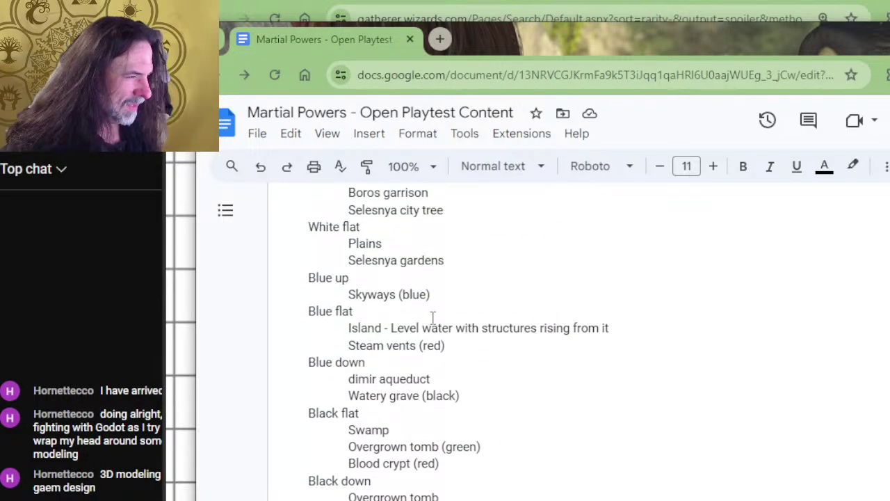
click(405, 245)
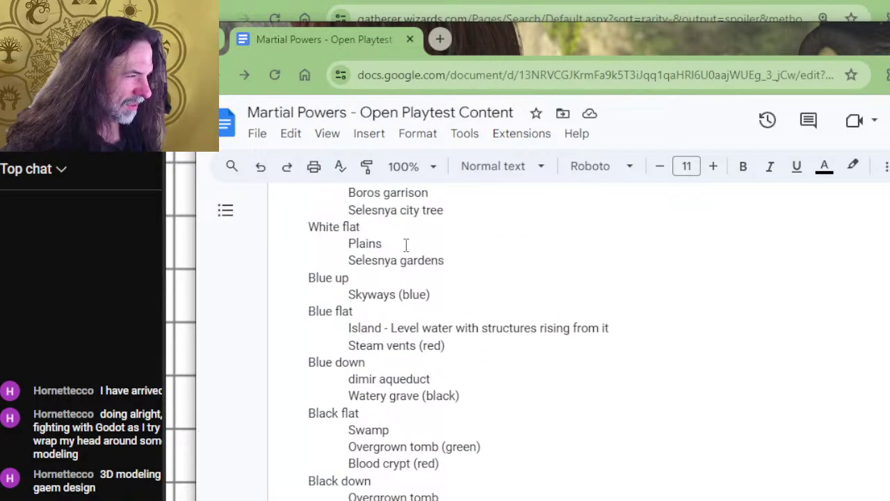
key(alt+Tab)
key(alt+Tab)
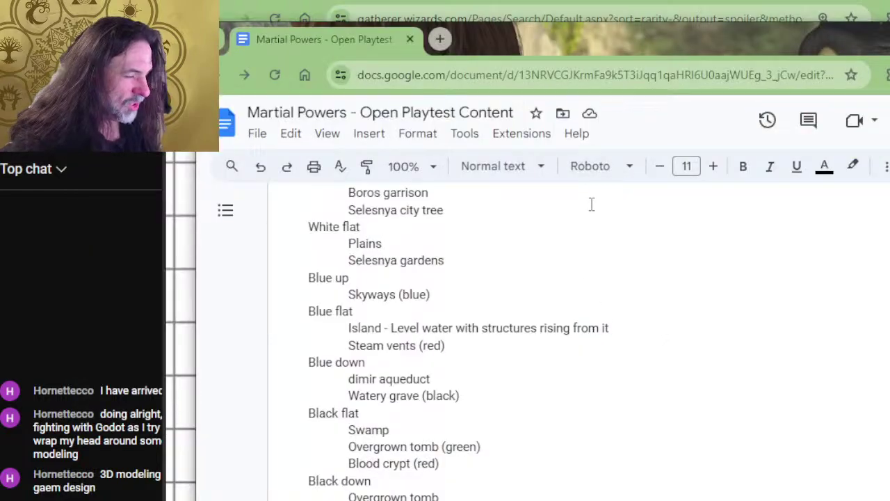
scroll(535, 322, down, 2)
scroll(447, 317, down, 2)
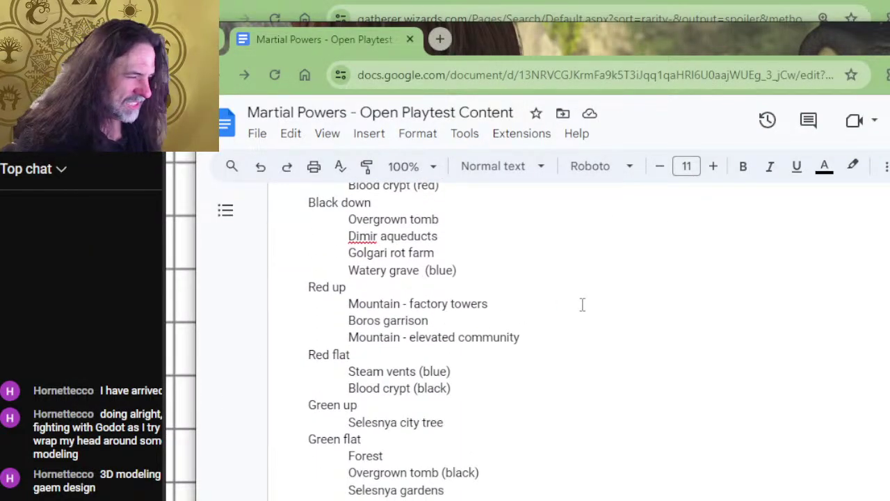
key(alt+Tab)
scroll(834, 401, down, 2)
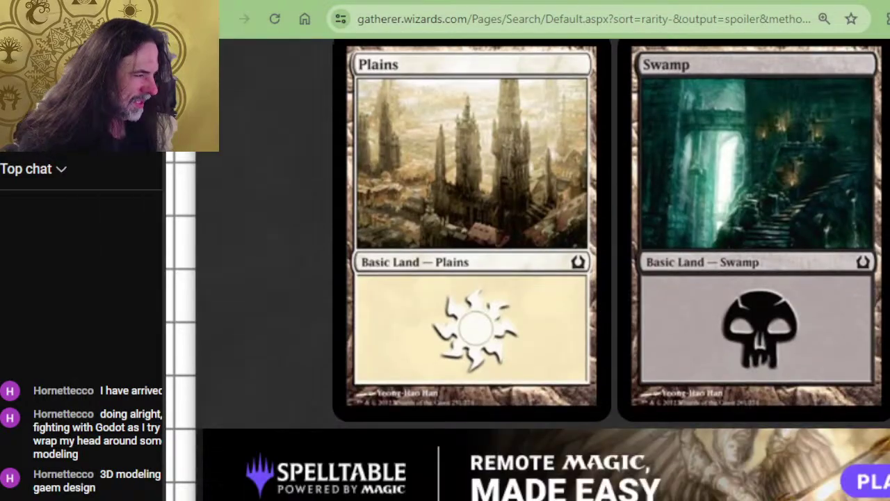
key(alt+Tab)
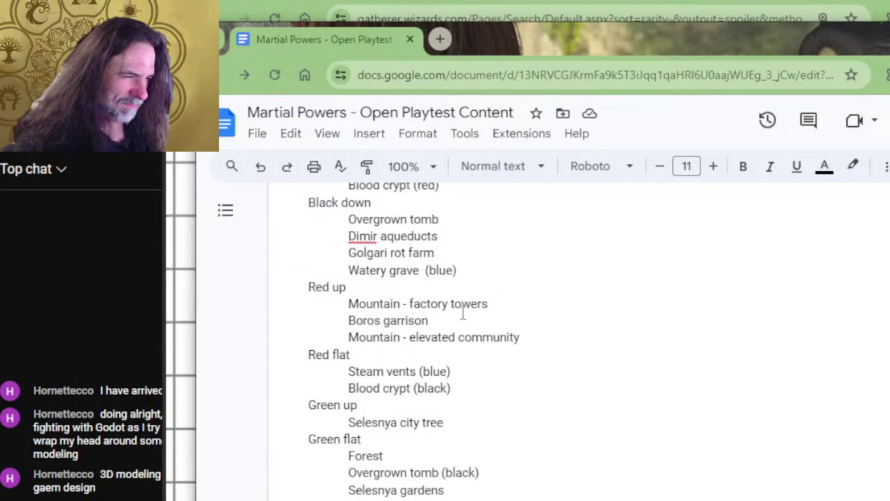
Change the Red up entry from 'elevated community' to 'Mountain - toppled community'
mouse_move(543, 335)
mouse_down()
mouse_move(415, 356)
mouse_move(413, 338)
mouse_up()
key(BackSpace)
key(BackSpace)
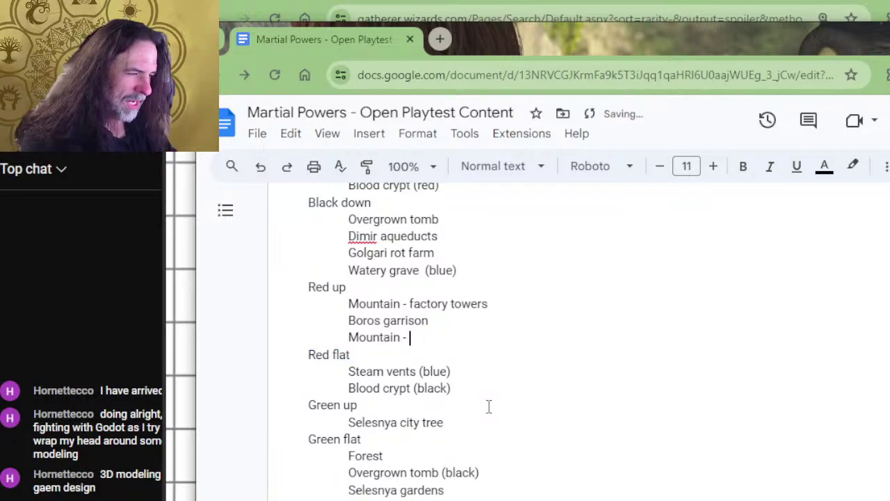
text(toppled)
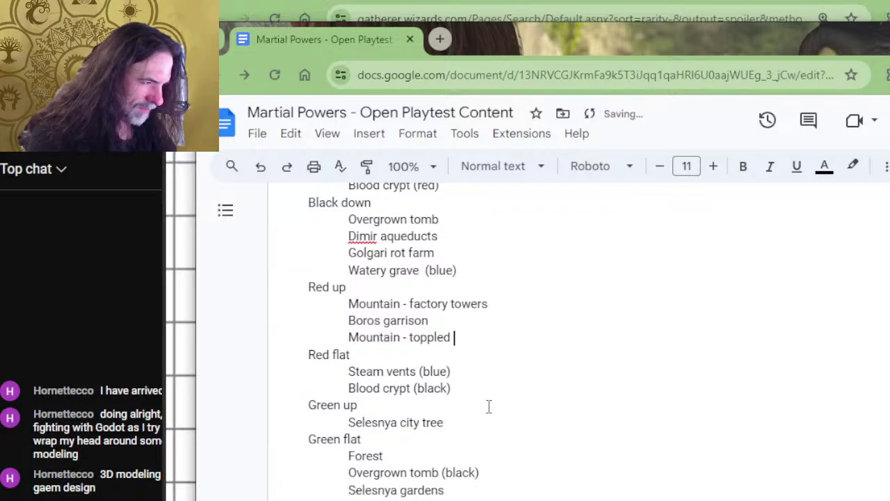
text(community)
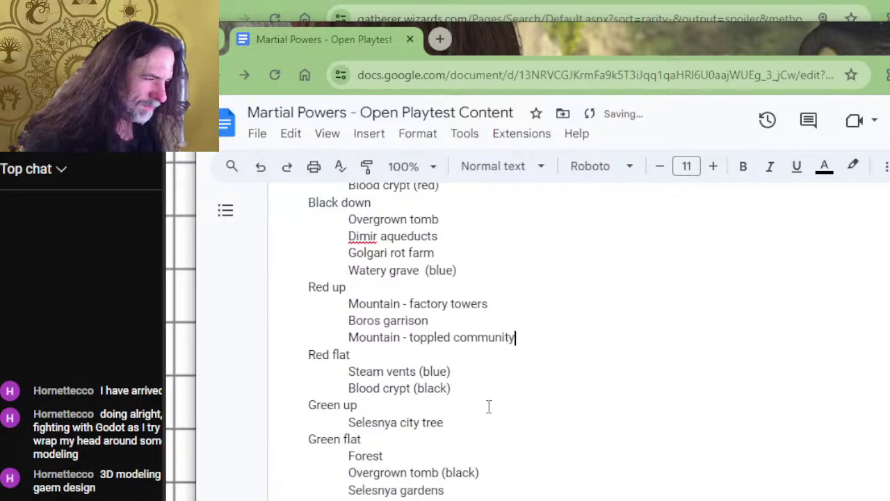
Go back to the top of the Gatherer Return to Ravnica land results
key(alt+Tab)
scroll(656, 255, down, 1)
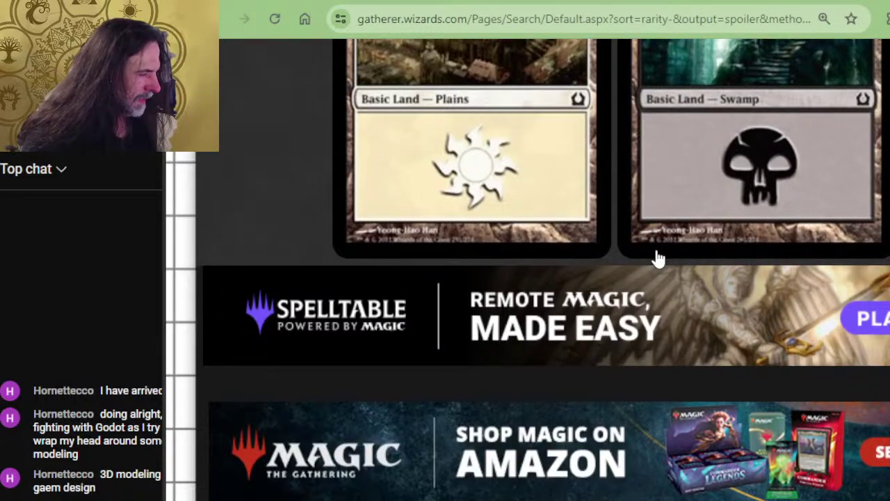
scroll(656, 249, up, 4)
scroll(656, 248, up, 15)
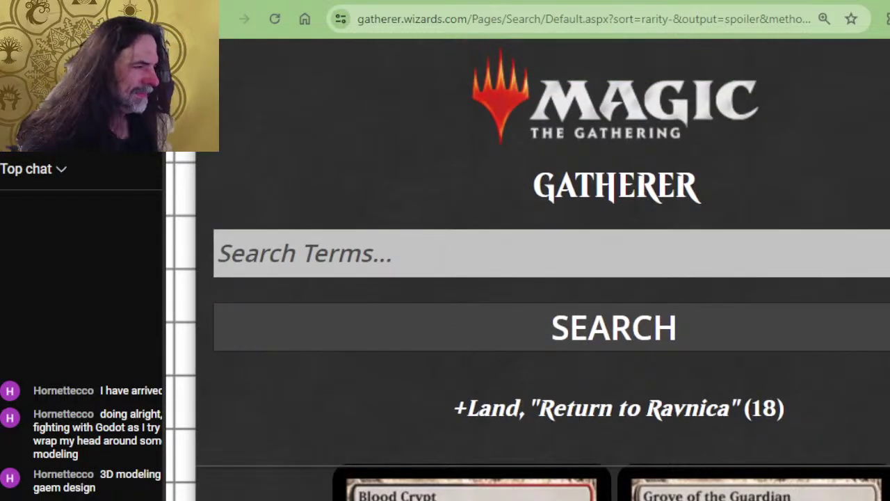
click(572, 108)
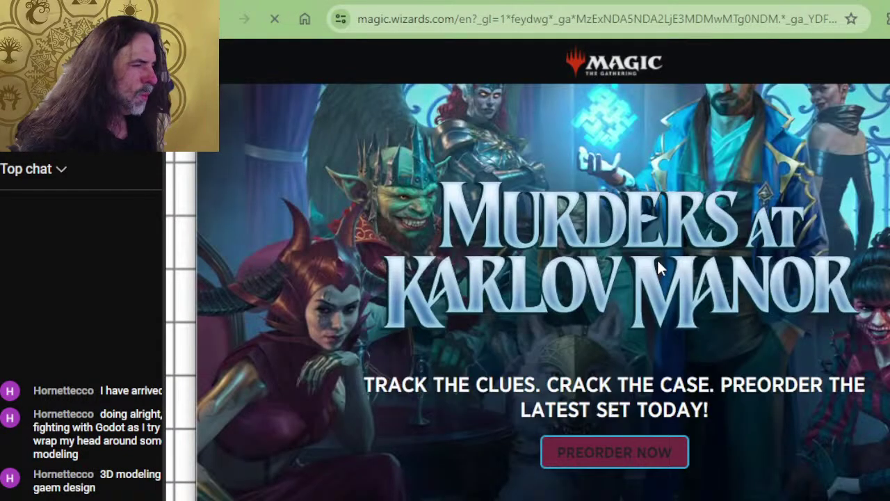
scroll(515, 273, down, 3)
scroll(515, 274, up, 1)
scroll(590, 272, down, 2)
scroll(594, 258, up, 5)
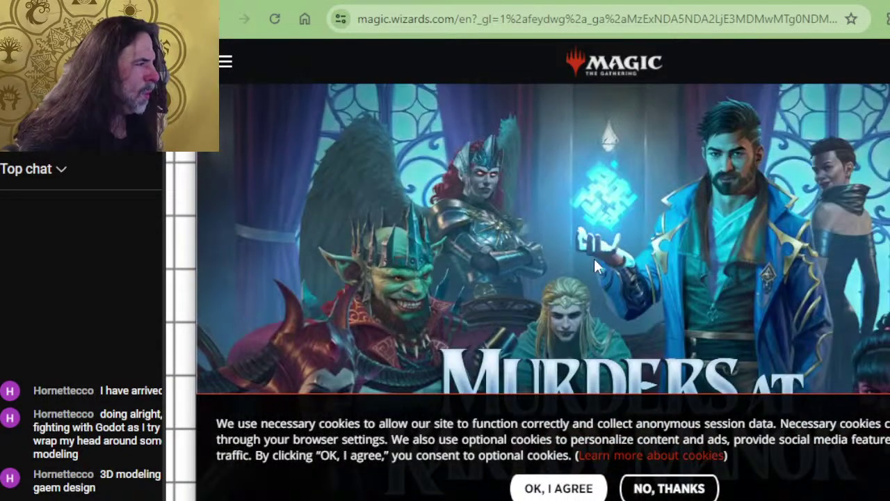
scroll(656, 141, down, 10)
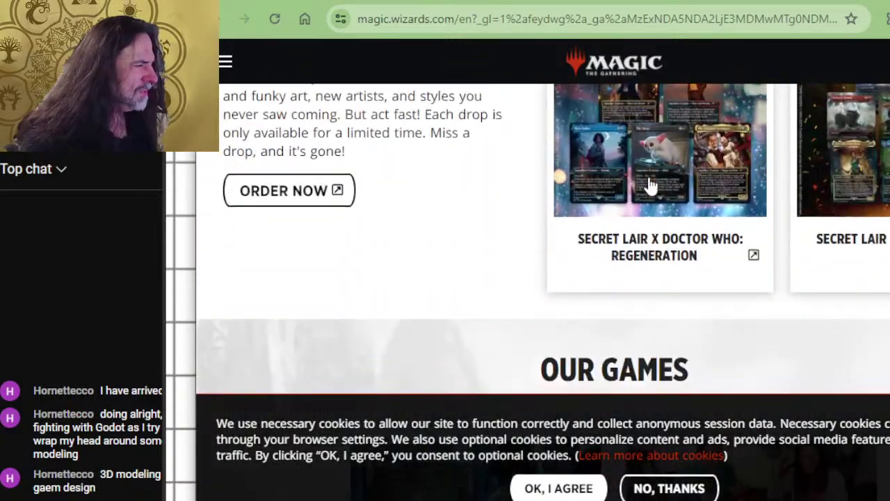
scroll(646, 180, down, 2)
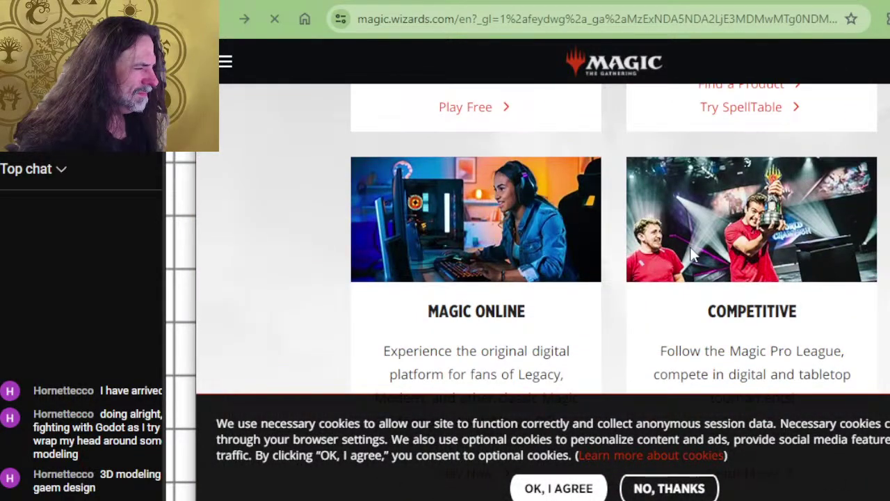
key(ctrl+Tab)
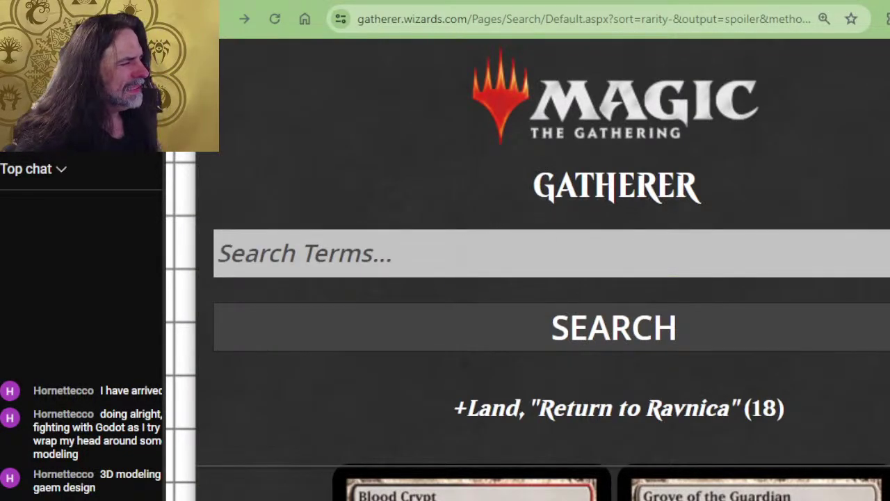
Search Gatherer for 'ravnica + land', which returns 0 results, then return to the notes
click(612, 237)
text(ravnica )
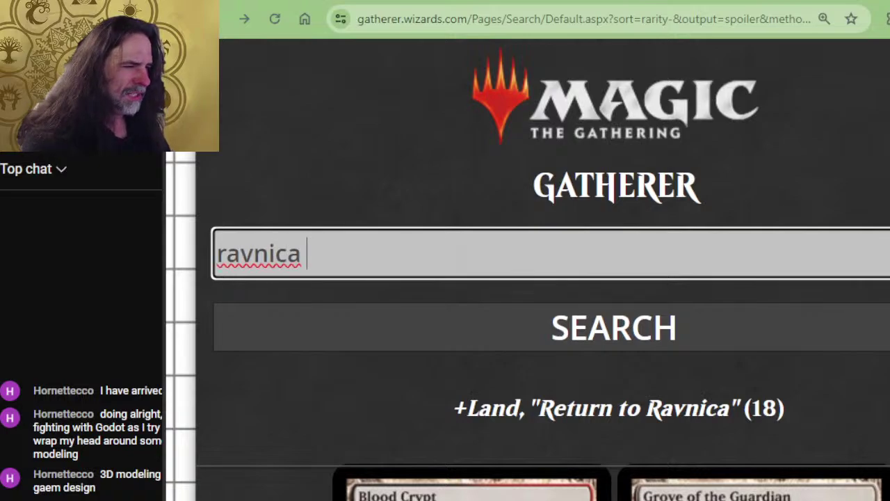
text(+ land)
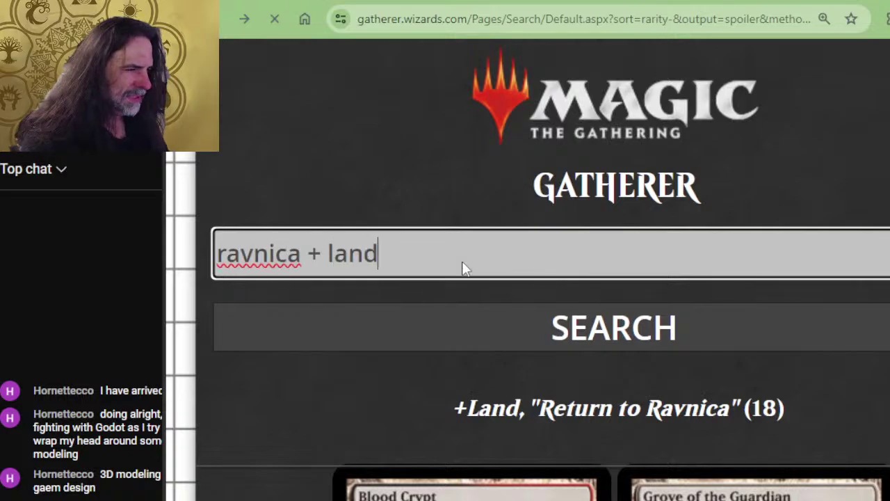
click(358, 310)
scroll(480, 376, down, 8)
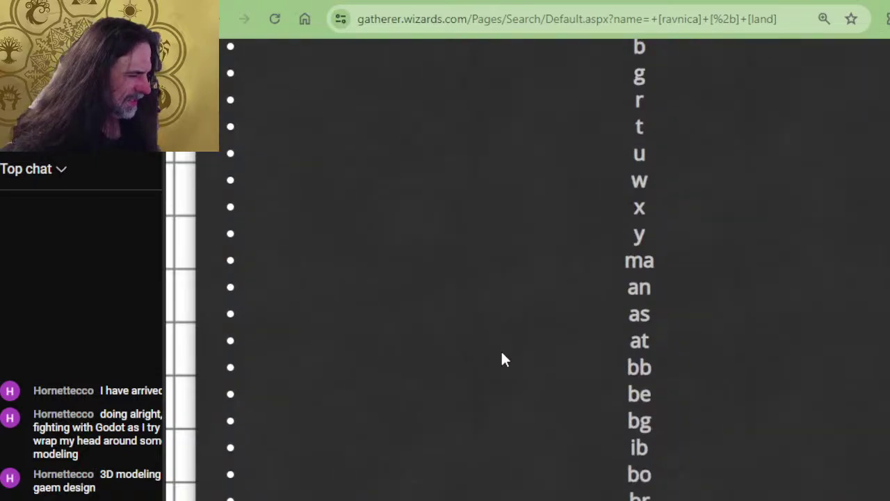
scroll(511, 299, up, 10)
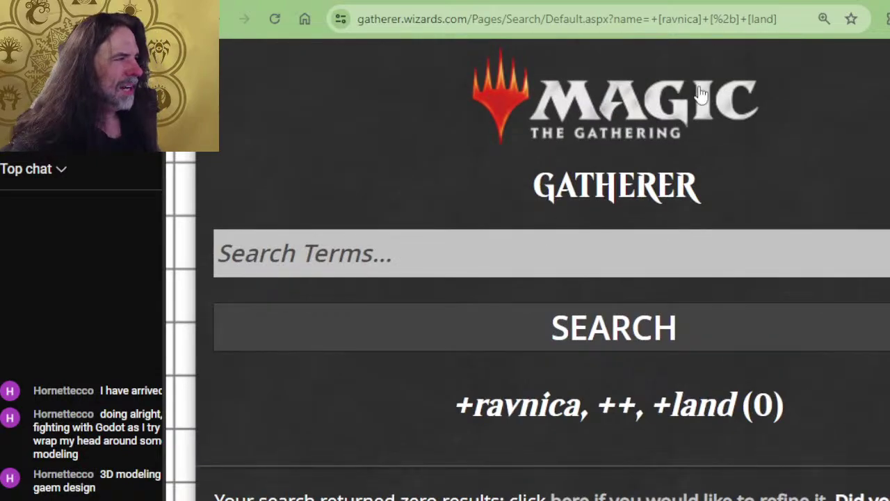
click(216, 253)
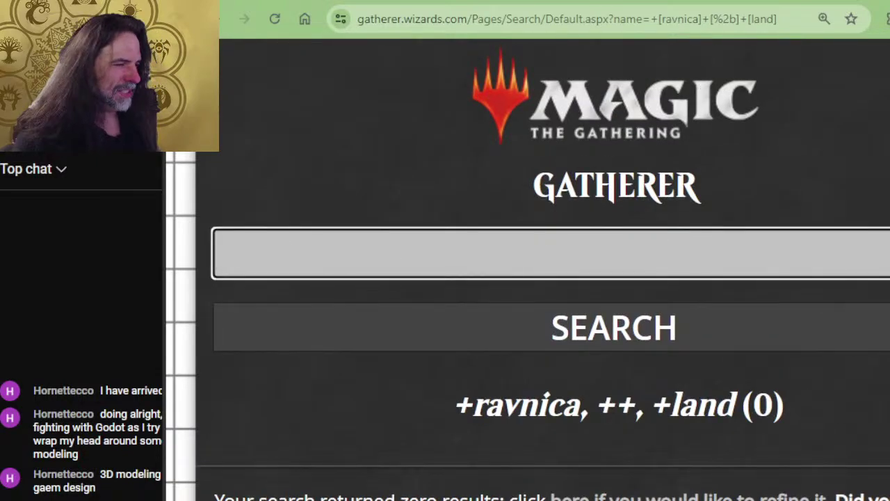
key(alt+Tab)
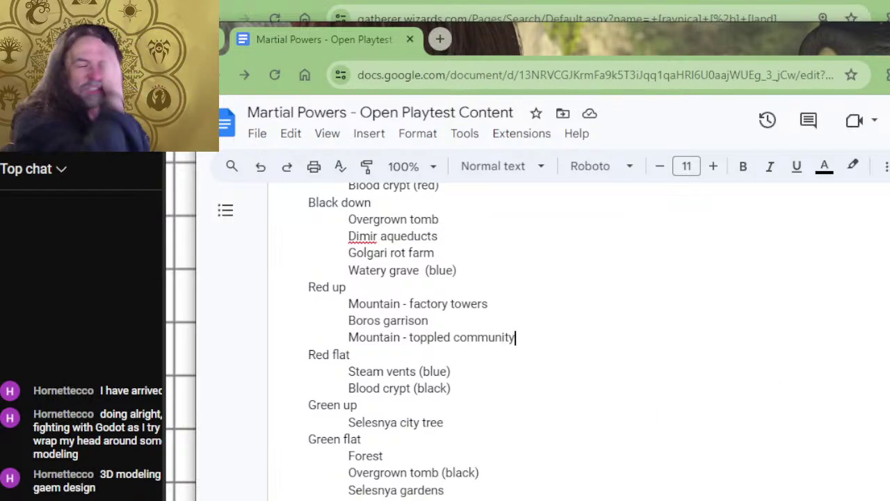
Scroll up and down through the land-type lists to review them
scroll(330, 489, up, 2)
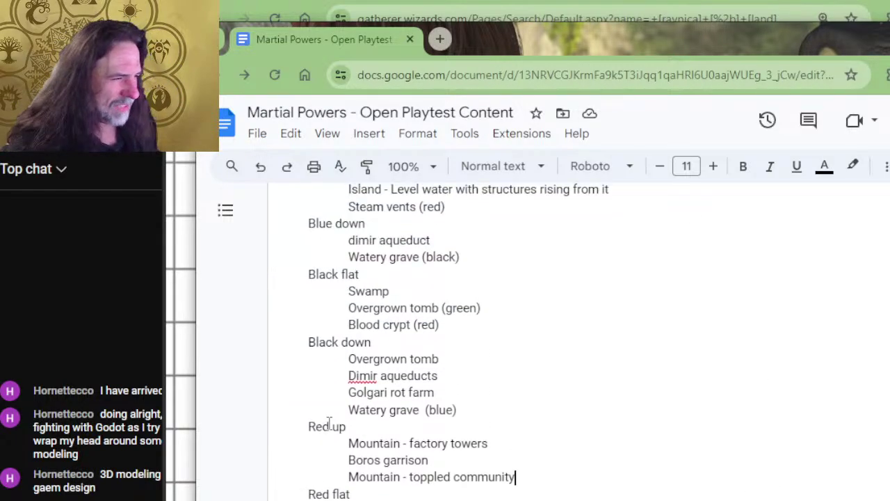
scroll(387, 451, up, 2)
scroll(605, 413, up, 2)
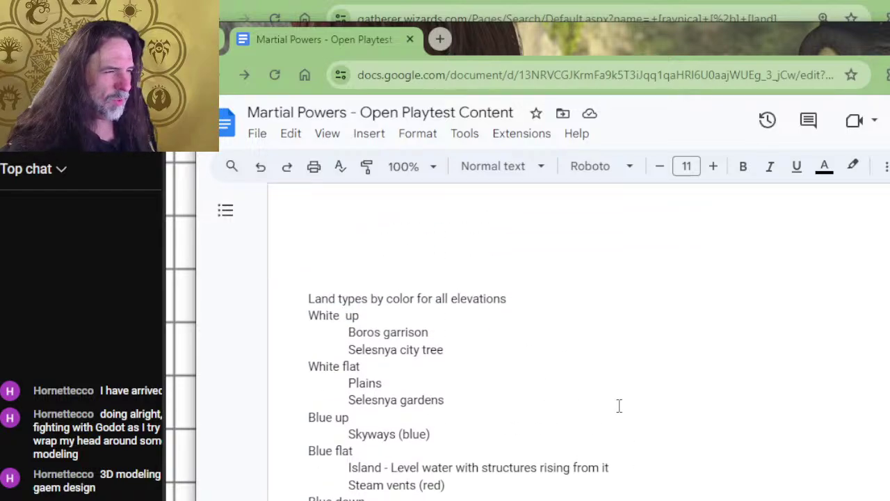
scroll(425, 249, down, 2)
scroll(424, 249, down, 2)
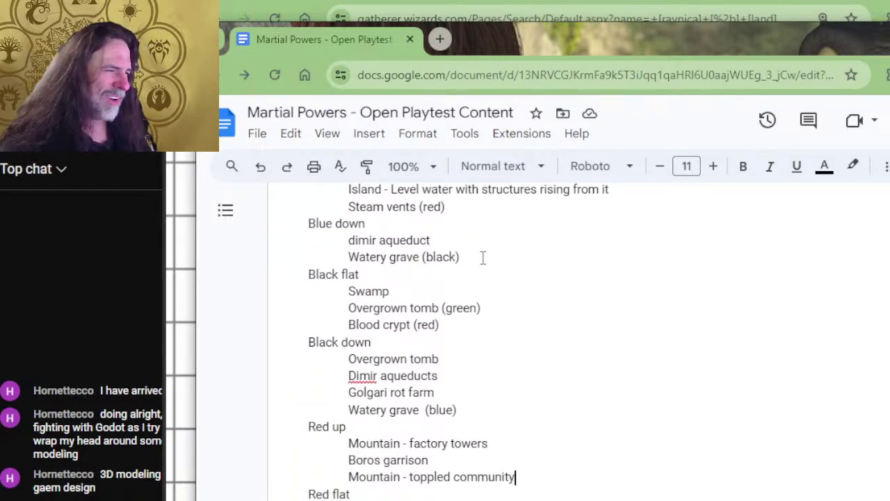
scroll(483, 257, down, 2)
scroll(482, 257, down, 2)
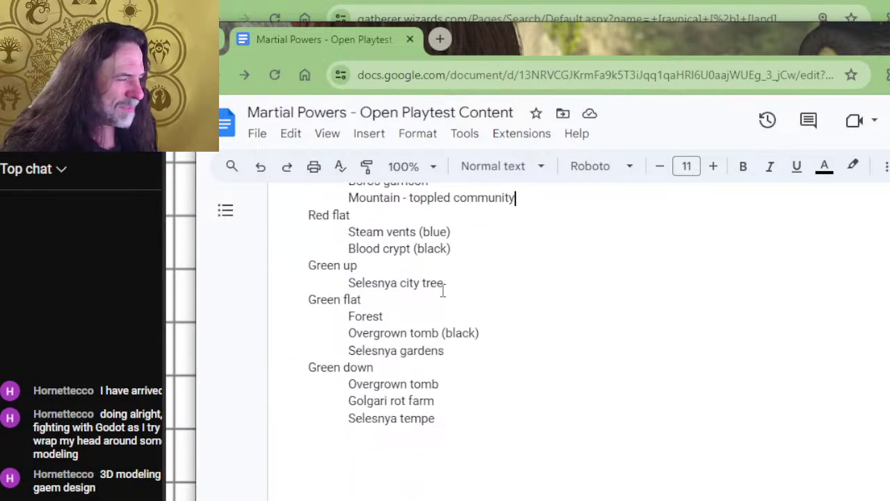
scroll(503, 351, down, 2)
scroll(494, 369, down, 2)
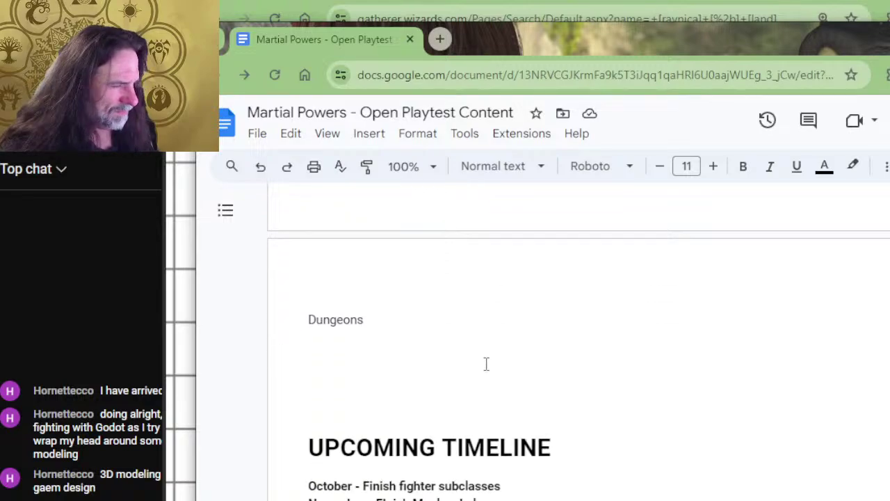
scroll(485, 363, up, 2)
Insert a blank line above the Dungeons heading and select the empty line beneath it
click(398, 431)
key(Return)
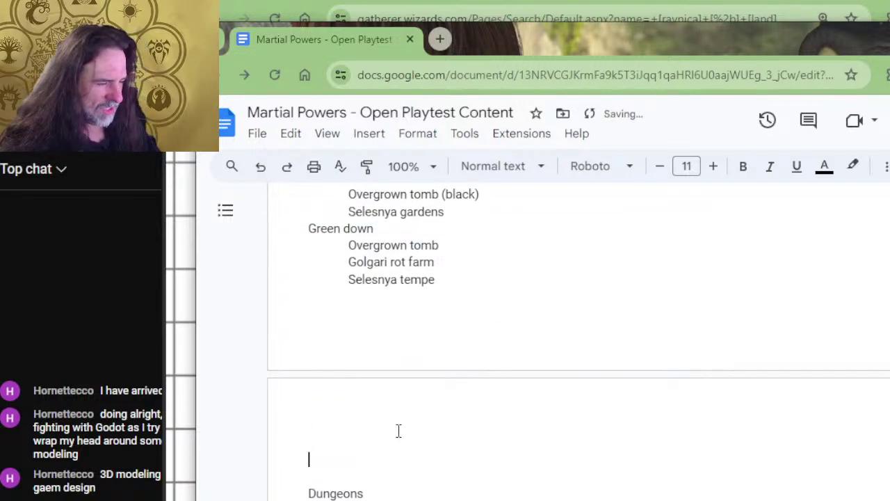
scroll(869, 362, down, 2)
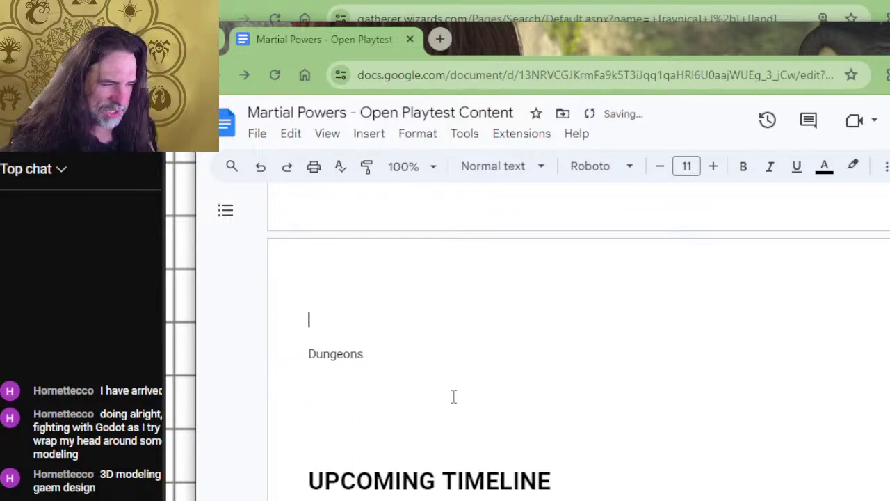
click(442, 361)
triple_click(438, 373)
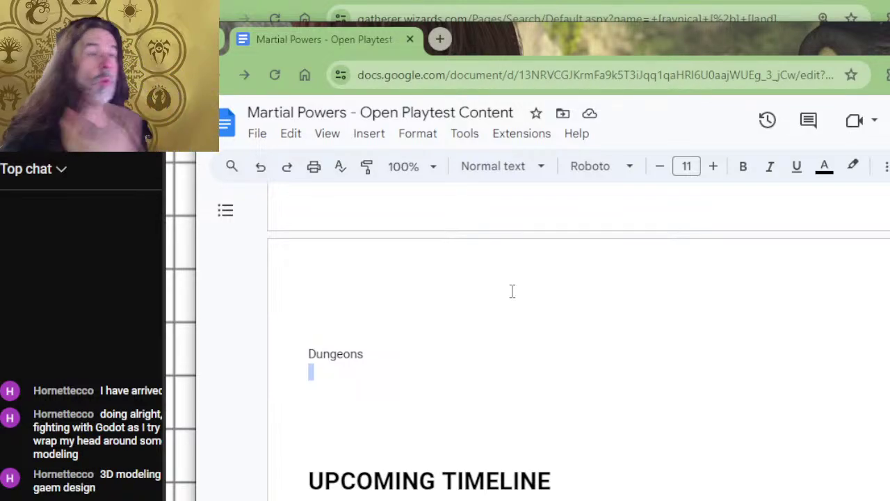
Bring the Rubblebelt Workbench sketch forward in Photoshop and zoom out to about 40%
key(alt+Tab)
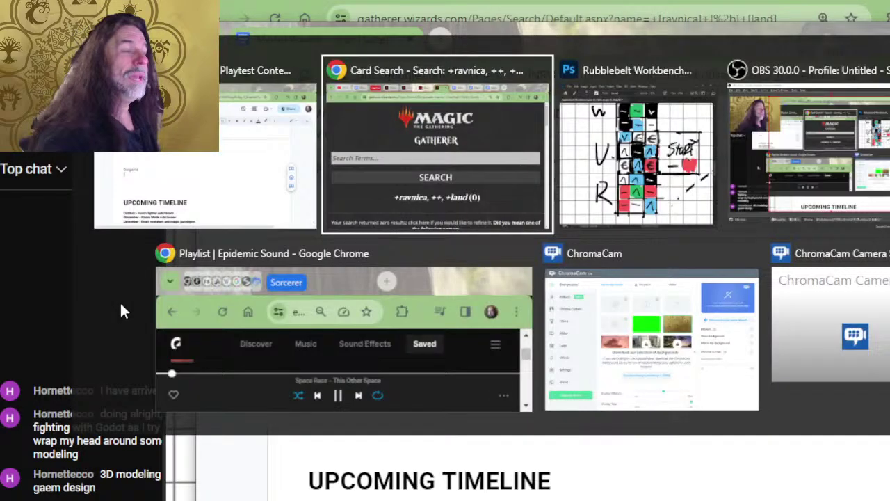
key(alt+Tab)
key(alt+Tab)
click(644, 166)
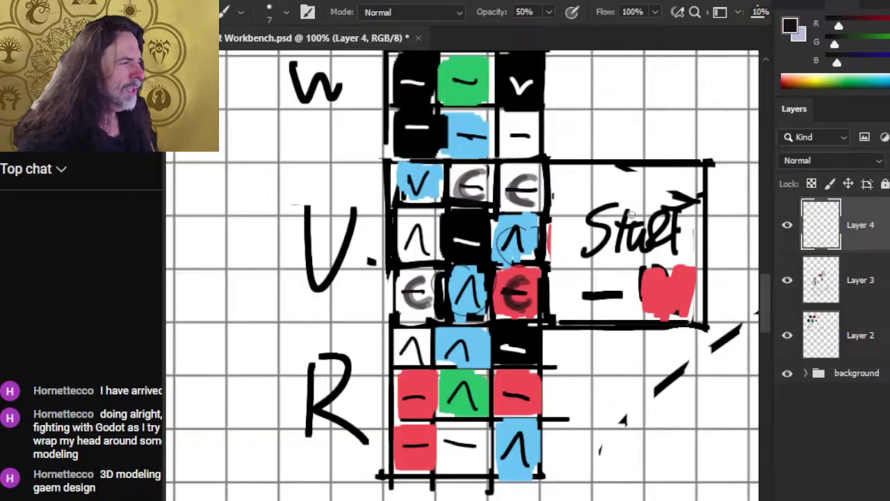
key(z)
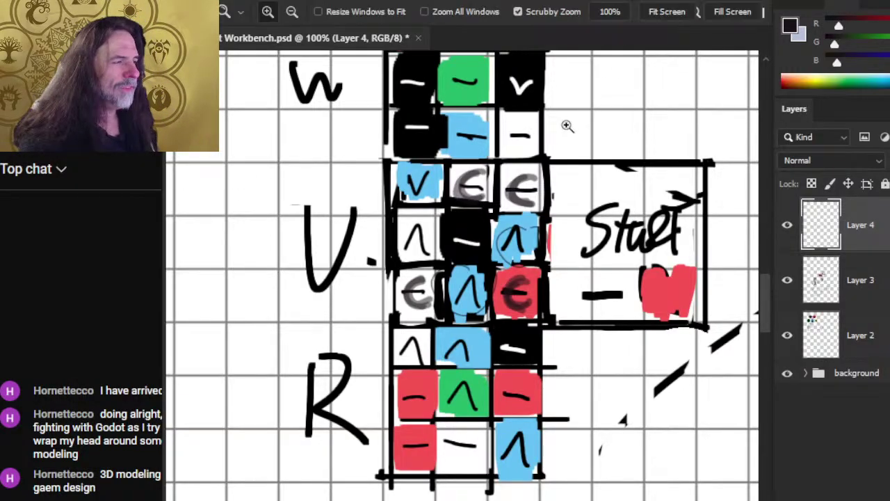
mouse_move(566, 125)
mouse_down()
mouse_move(503, 212)
mouse_move(491, 274)
mouse_up()
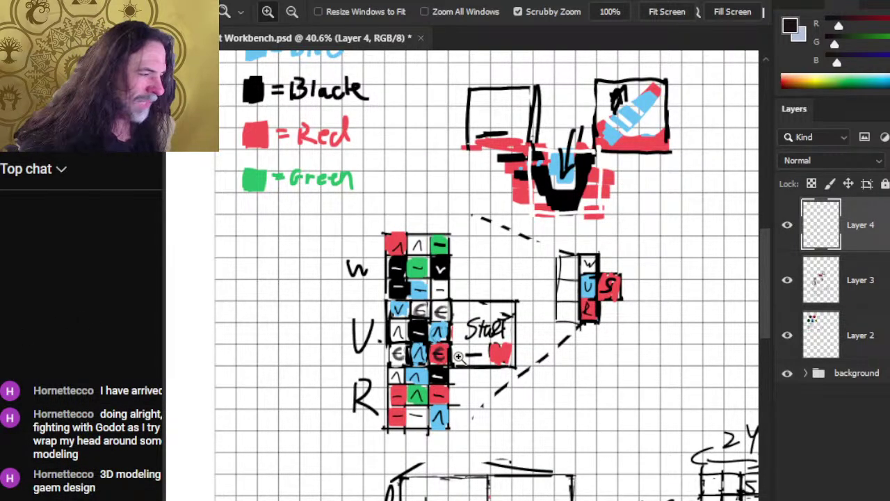
Scrubby-zoom in on the V-block grid near Start to about 93%
drag(414, 332, 469, 325)
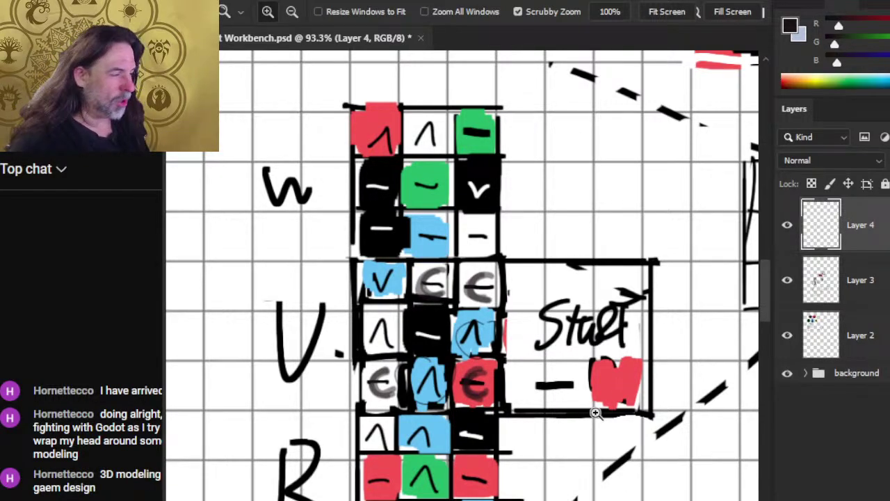
key(alt+Tab)
scroll(336, 434, down, 4)
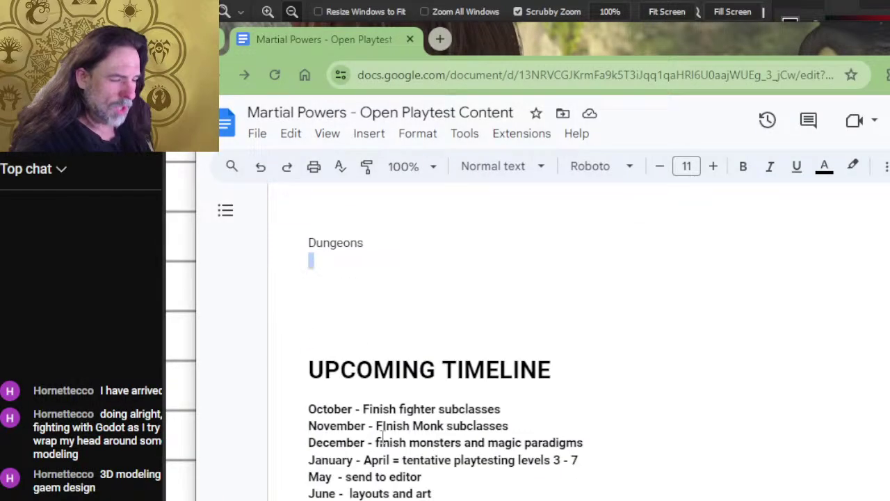
scroll(403, 427, up, 3)
scroll(401, 422, down, 10)
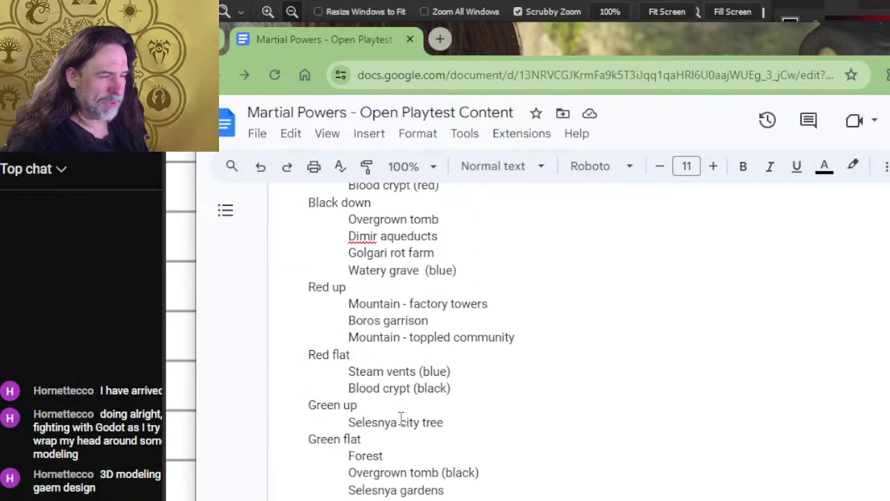
click(512, 309)
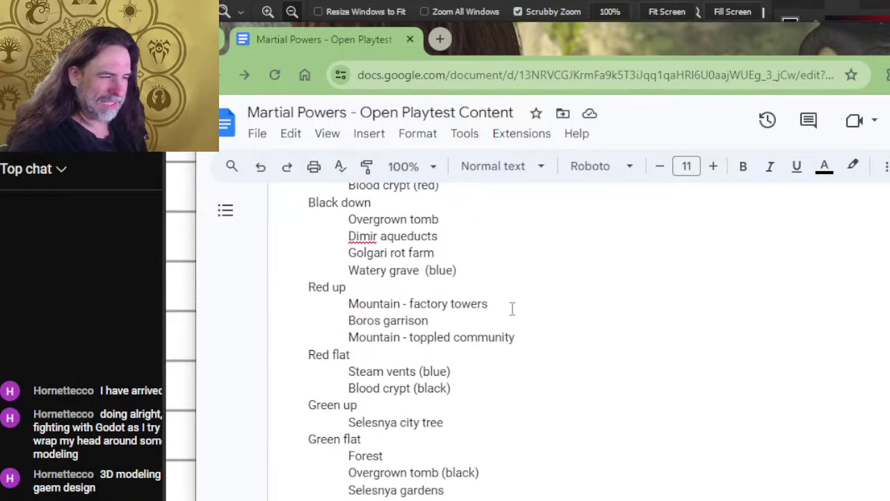
key(Return)
text(d6)
key(BackSpace)
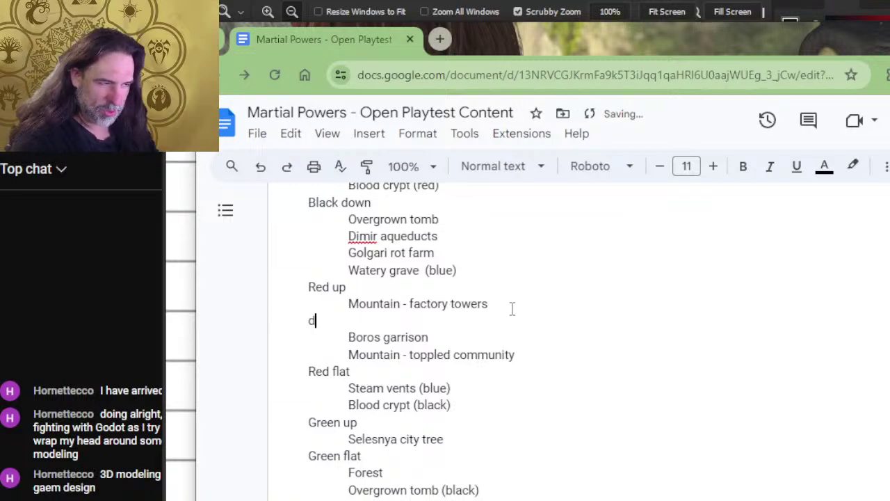
text(10)
key(BackSpace)
key(BackSpace)
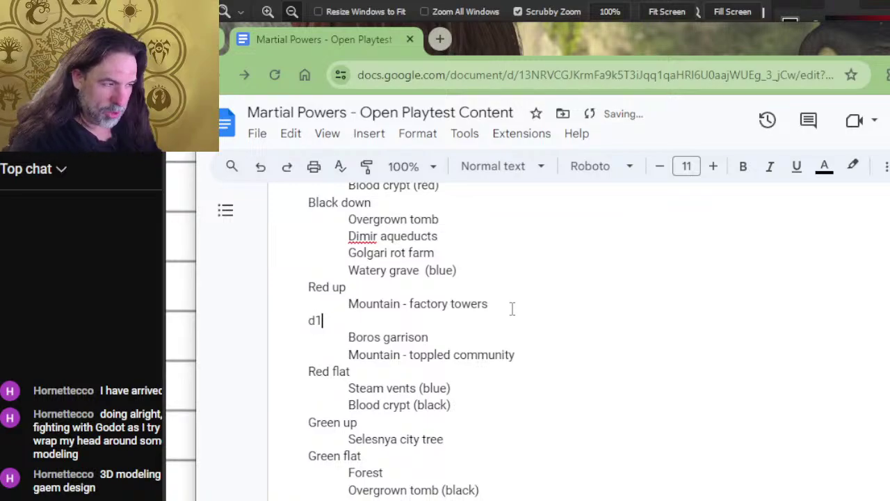
key(BackSpace)
key(BackSpace)
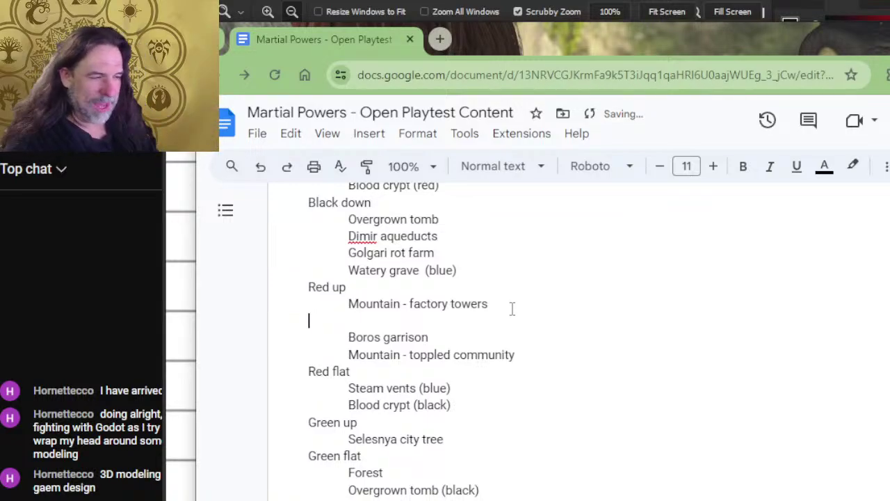
key(alt+Tab)
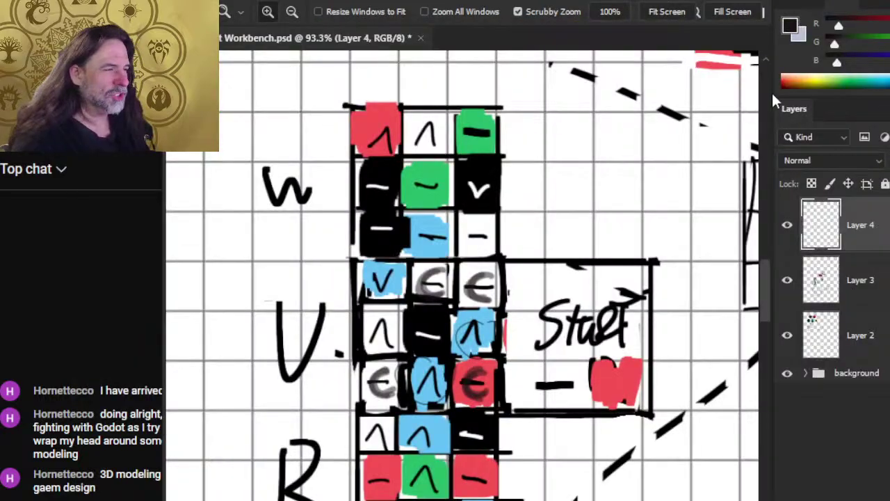
key(alt+Tab)
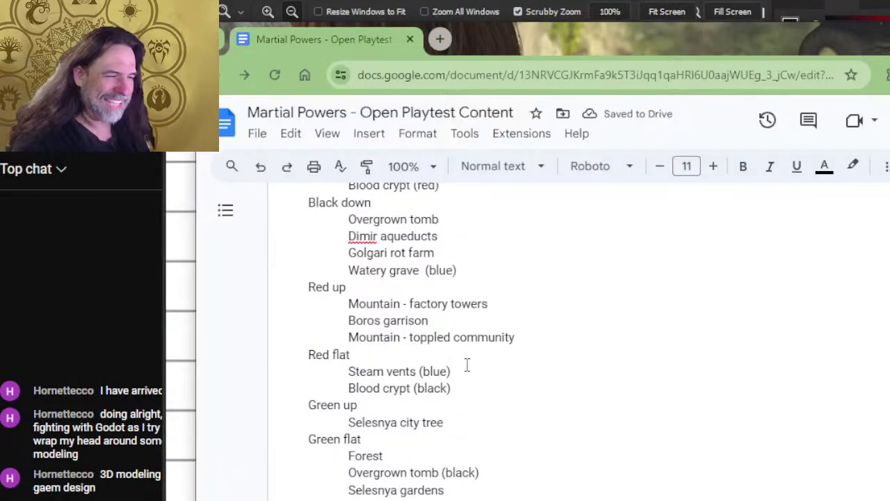
key(alt+Tab)
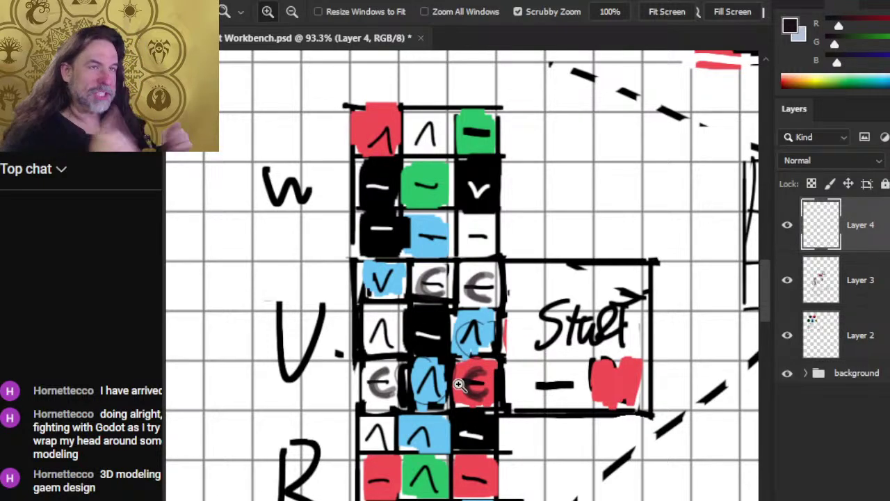
Check the Red up list starting with Mountain - factory towers, then cycle windows toward Gatherer
key(alt+Tab)
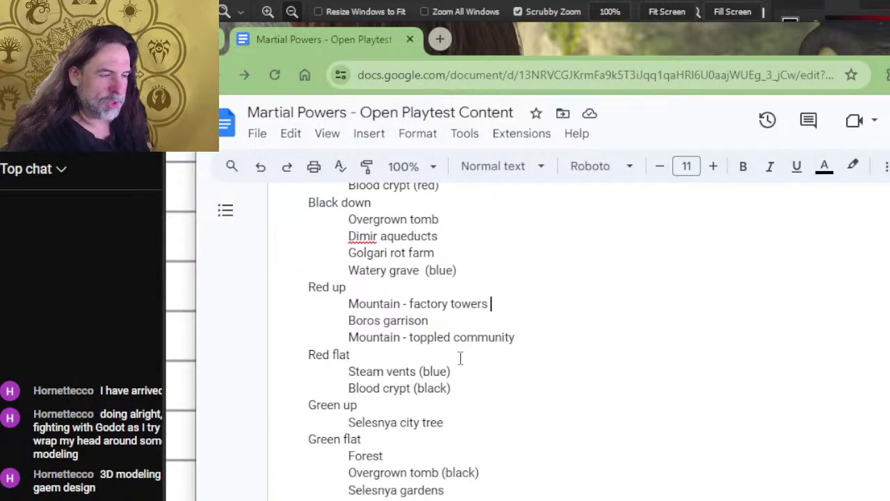
scroll(461, 357, down, 2)
scroll(486, 361, up, 2)
scroll(486, 361, up, 2)
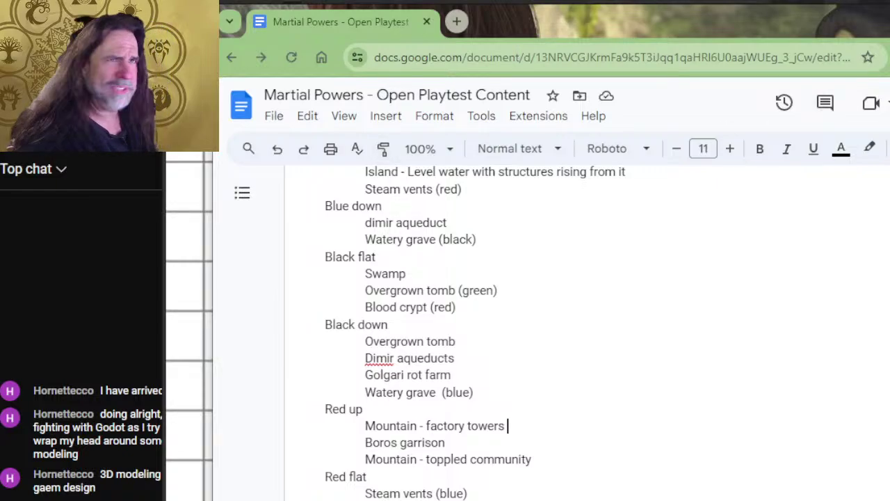
key(alt+Tab)
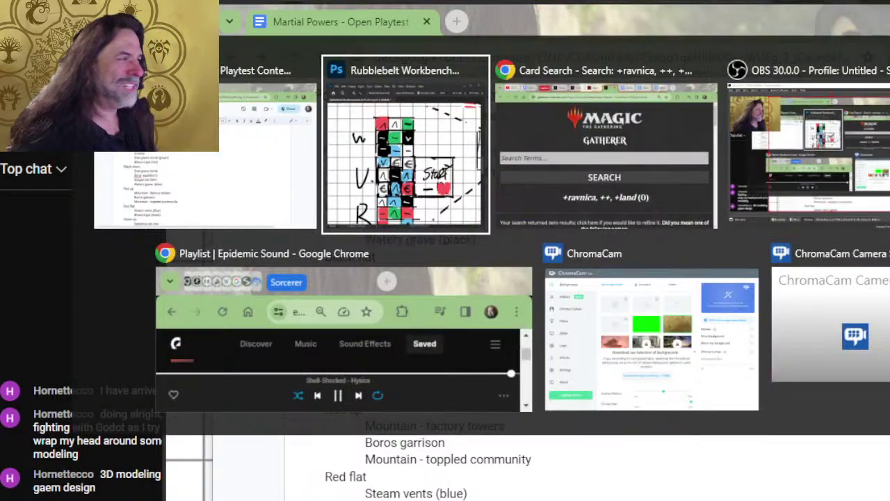
key(alt+Tab)
key(alt+Tab)
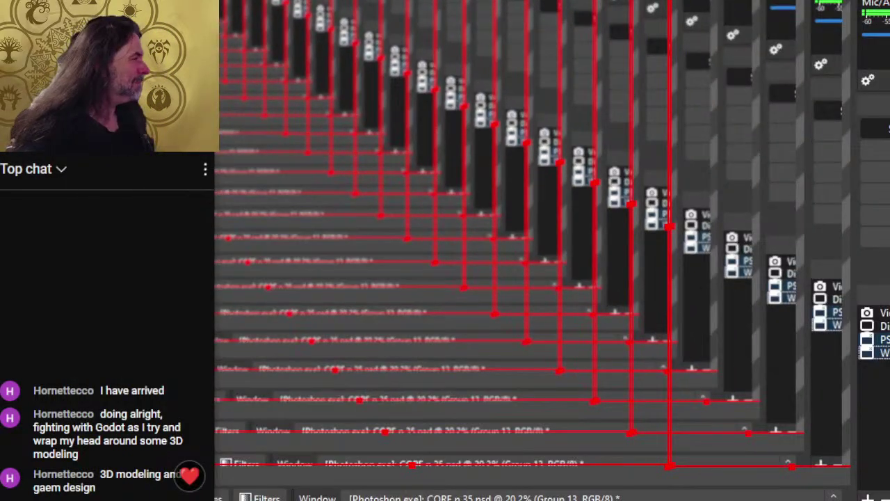